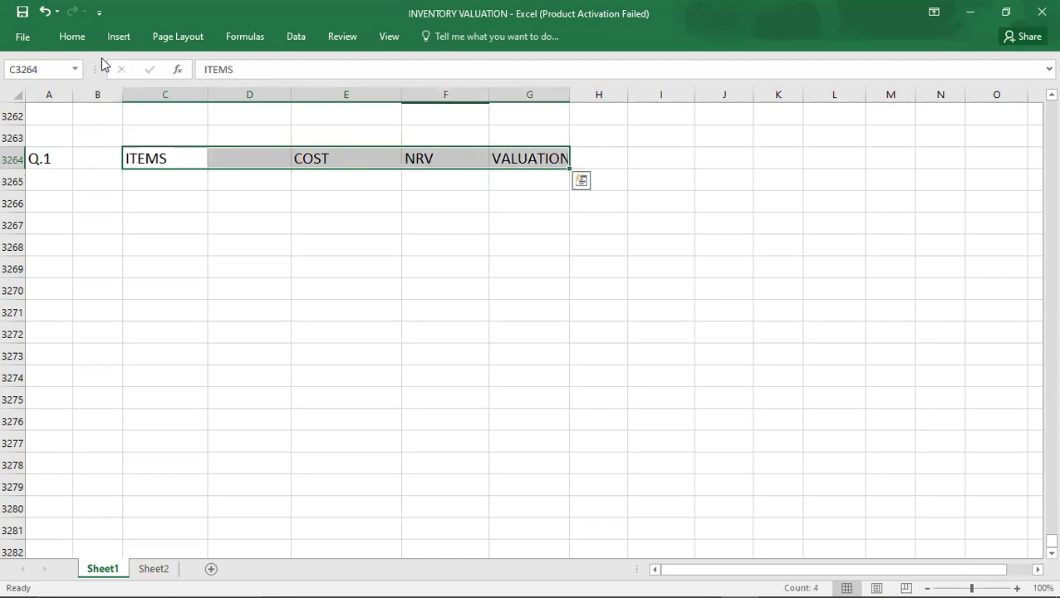
Step: Centre the header cells C3264:G3264 from ITEMS to VALUATION and make them bold
left_click(83, 39)
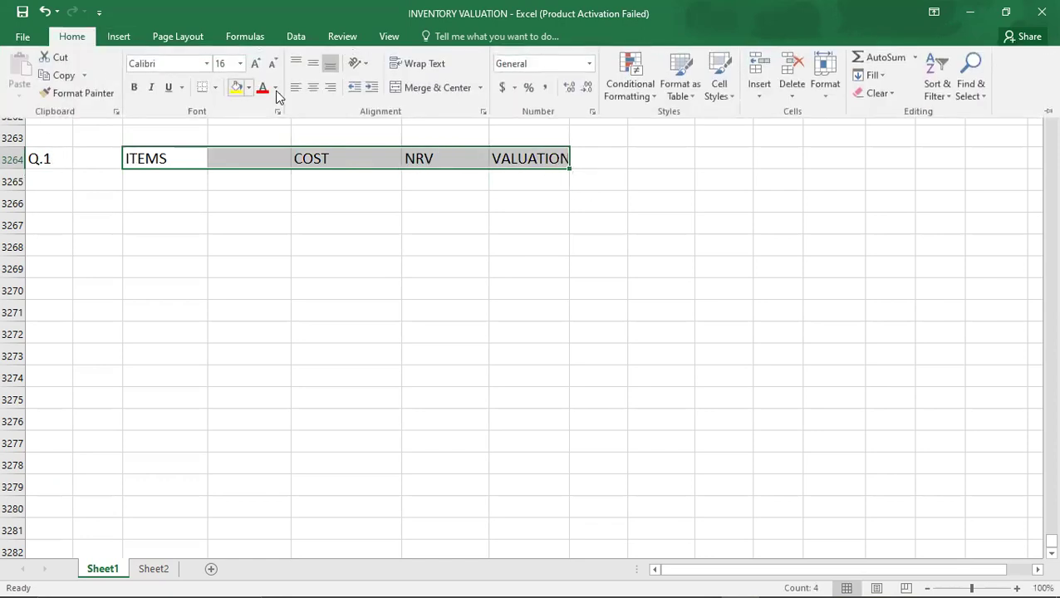
left_click(317, 89)
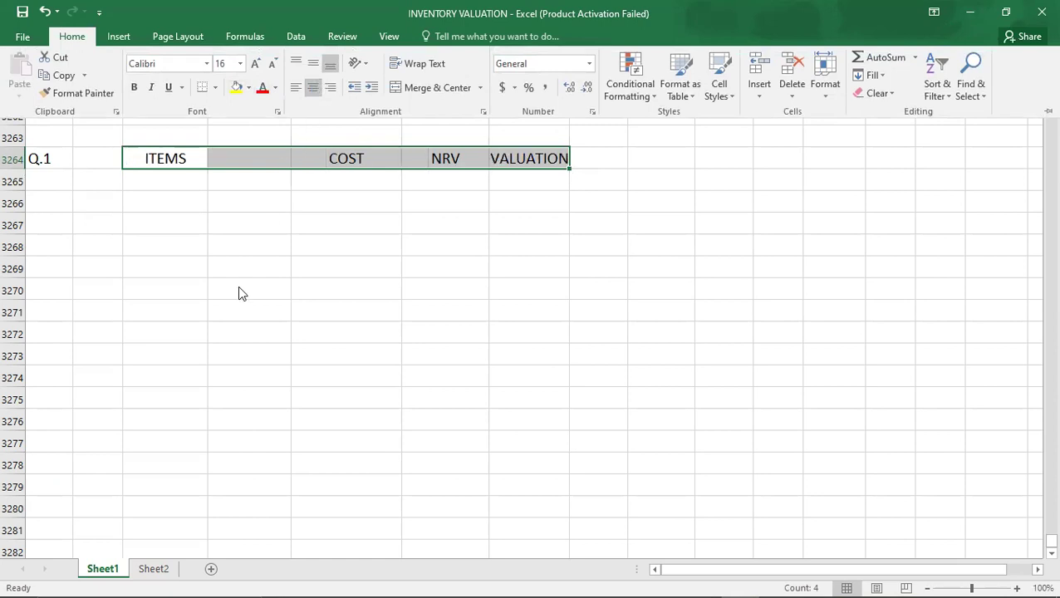
key("ctrl+b")
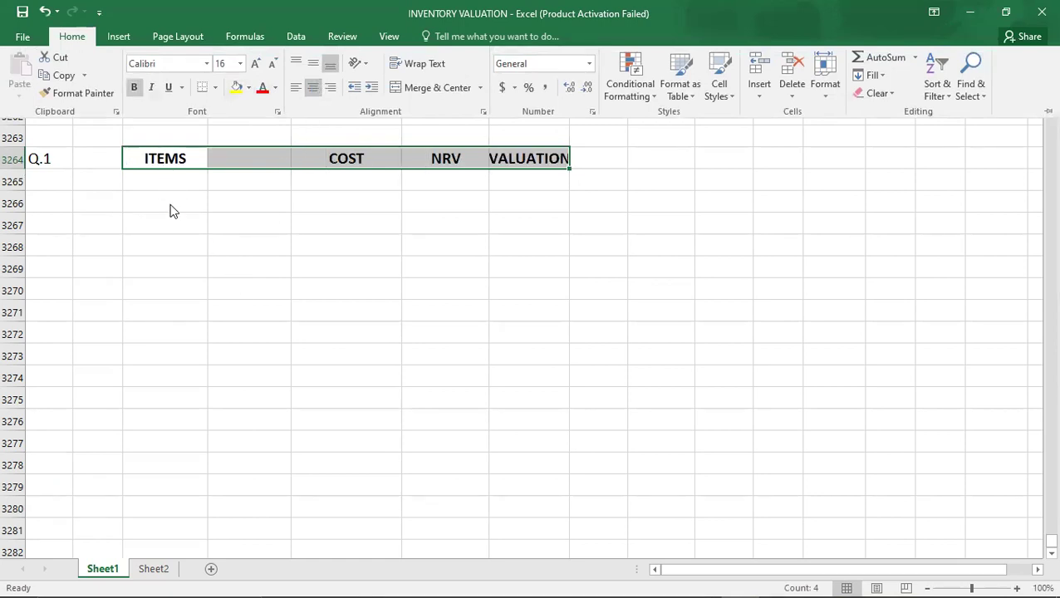
Step: Add item A in C3265 and enter its cost of 2000 in E3265, taken from question 1 in the PDF
left_click(168, 188)
key("Down")
type("A")
key("Tab")
key("Tab")
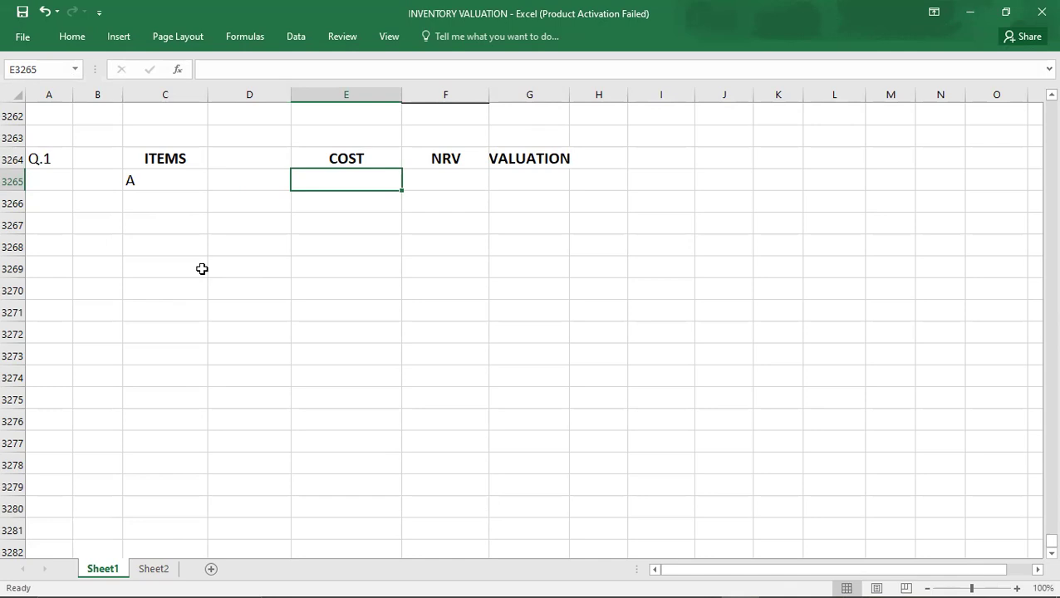
key("alt+Tab")
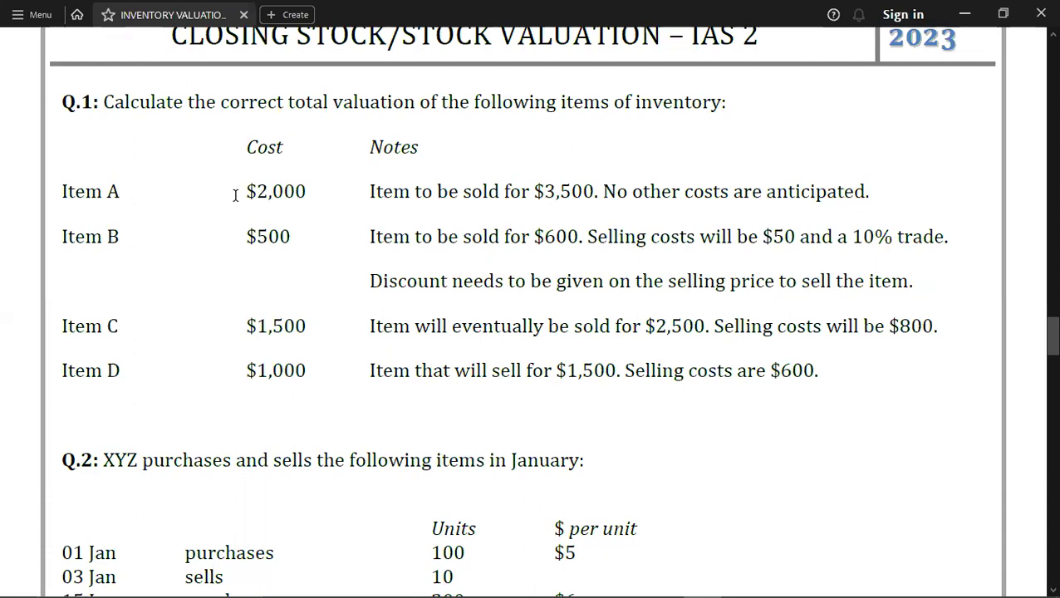
key("alt+Tab")
type("2000")
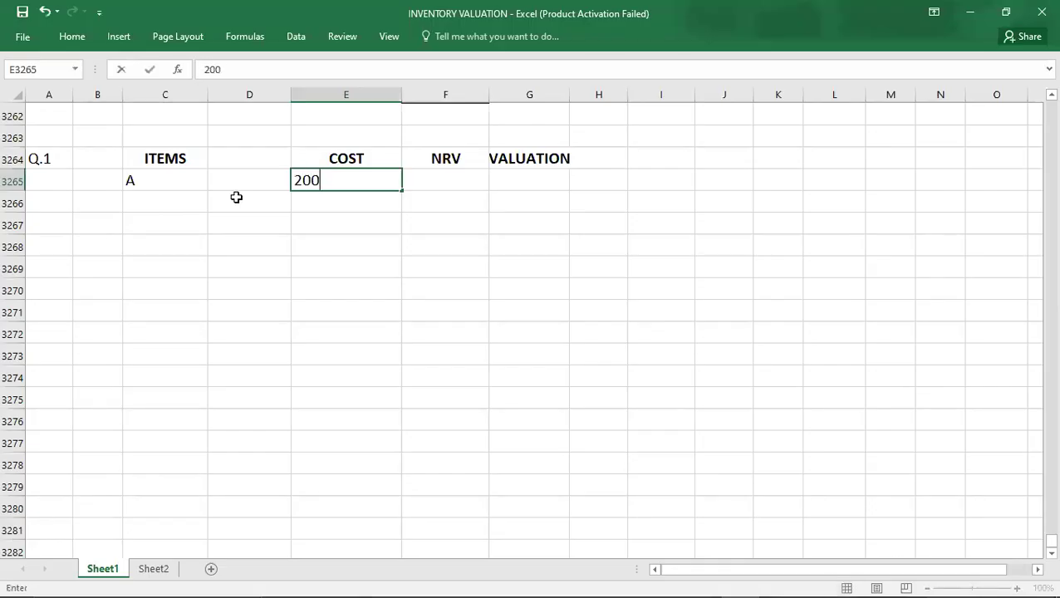
key("Tab")
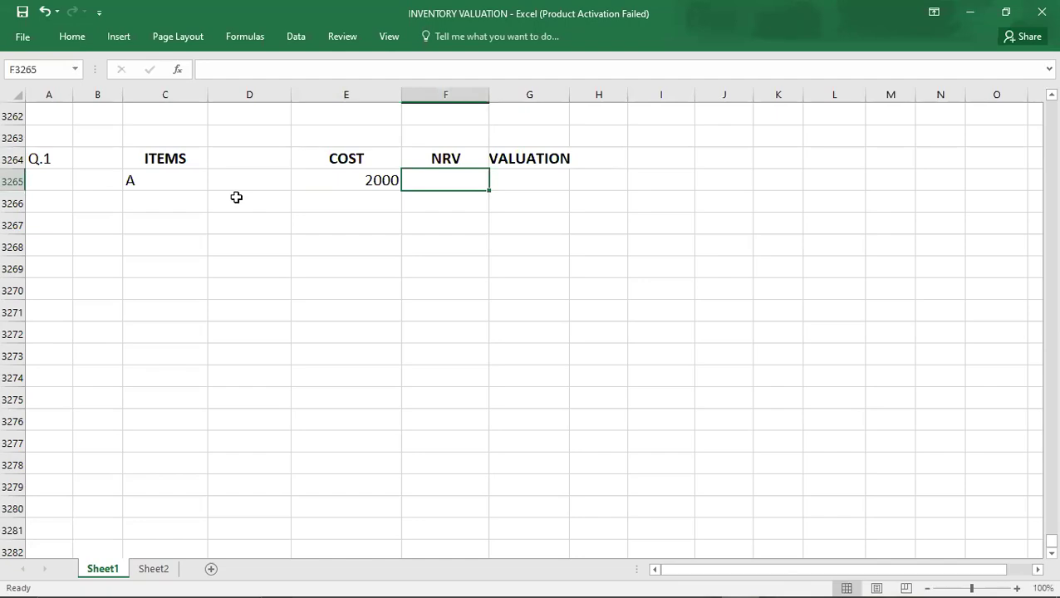
Step: Check item A's notes in the PDF, enter its NRV as 3500-0=3500 in F3265, and widen column F to fit
key("alt+Tab")
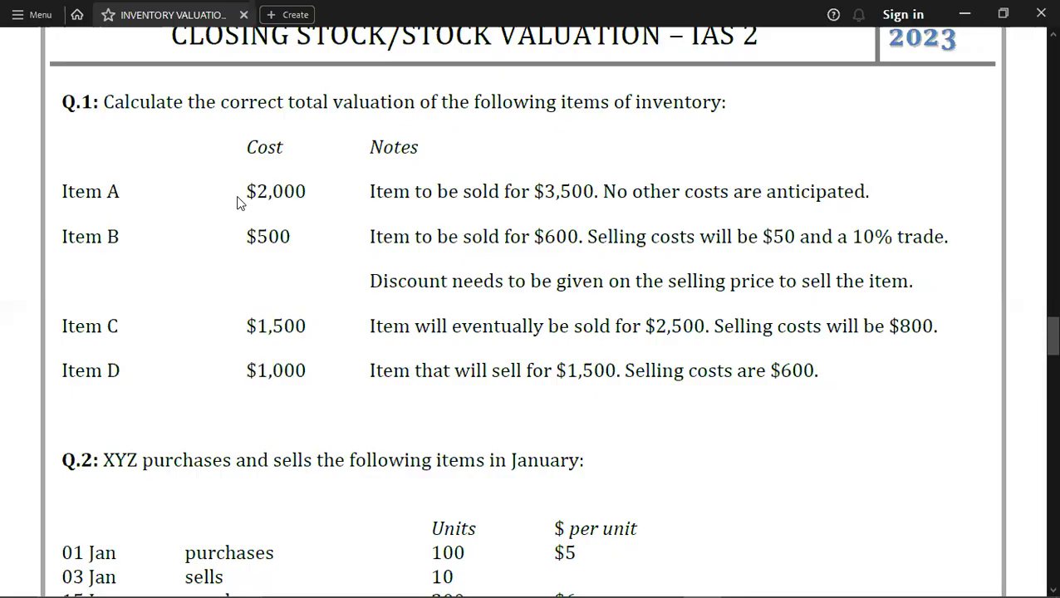
key("alt+Tab")
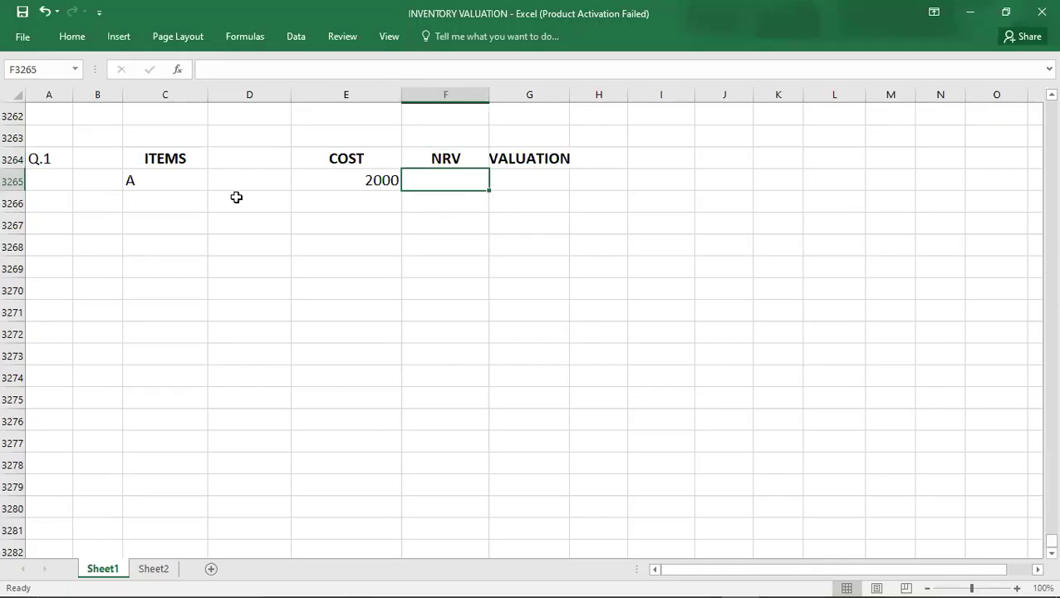
key("alt+Tab")
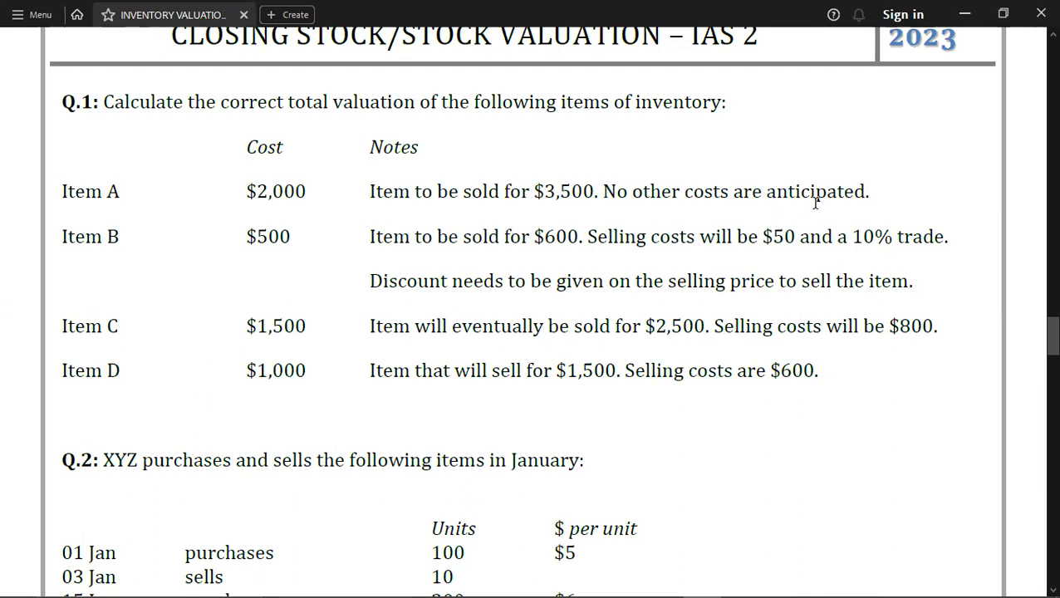
key("alt+Tab")
key("alt+Tab")
key("alt+Tab")
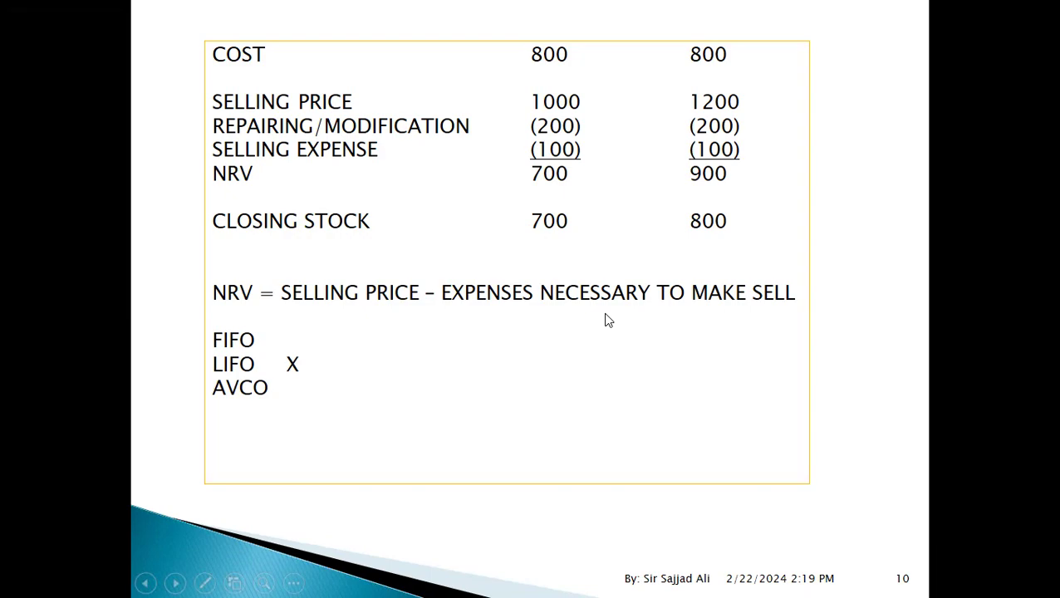
key("alt+Tab")
key("alt+Tab")
type("3500")
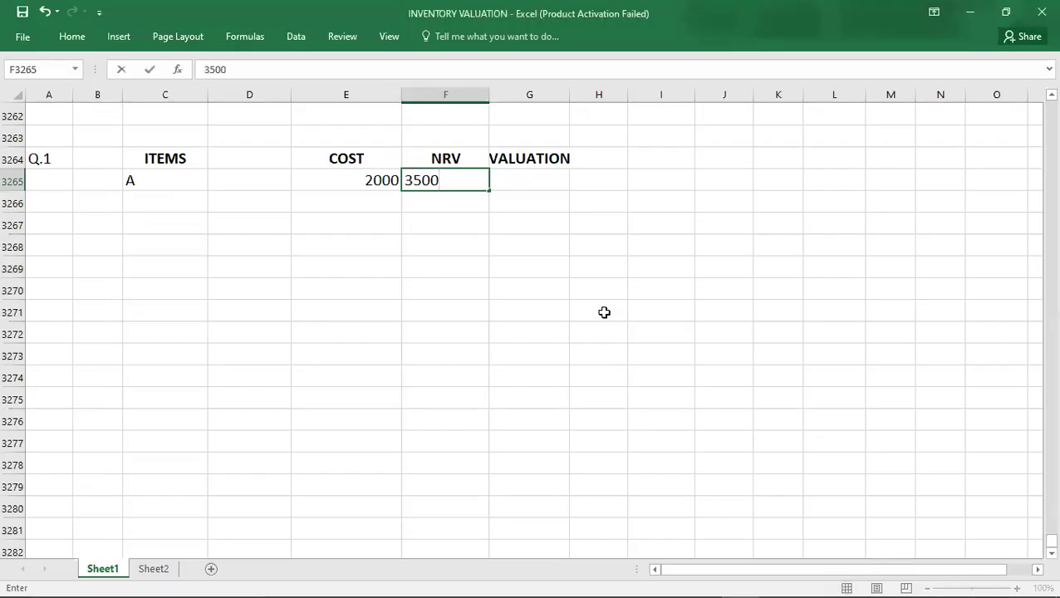
type("-0=3500")
key("Tab")
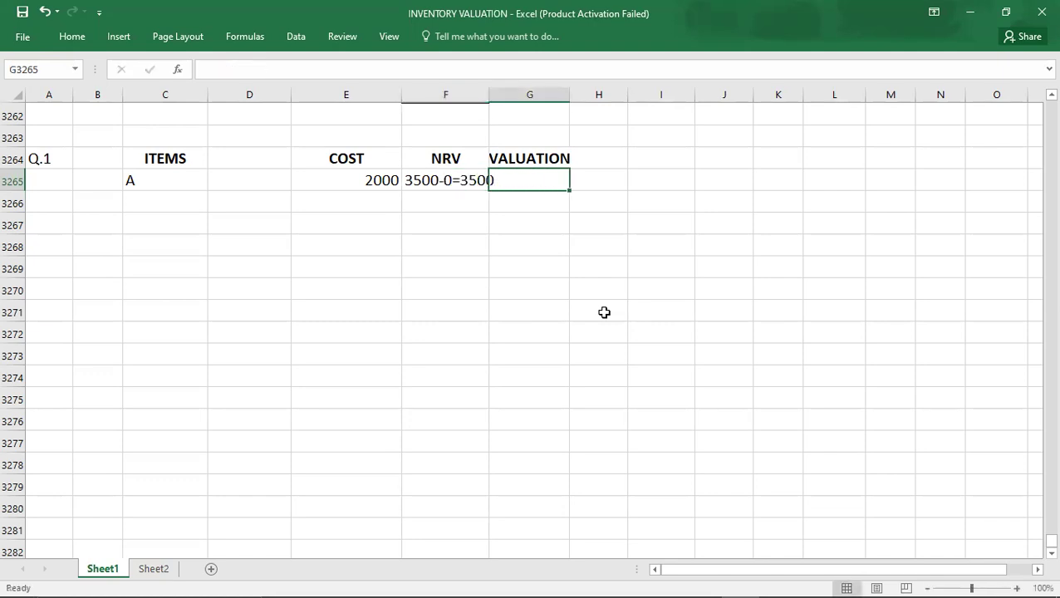
left_click_drag(492, 100, 497, 100)
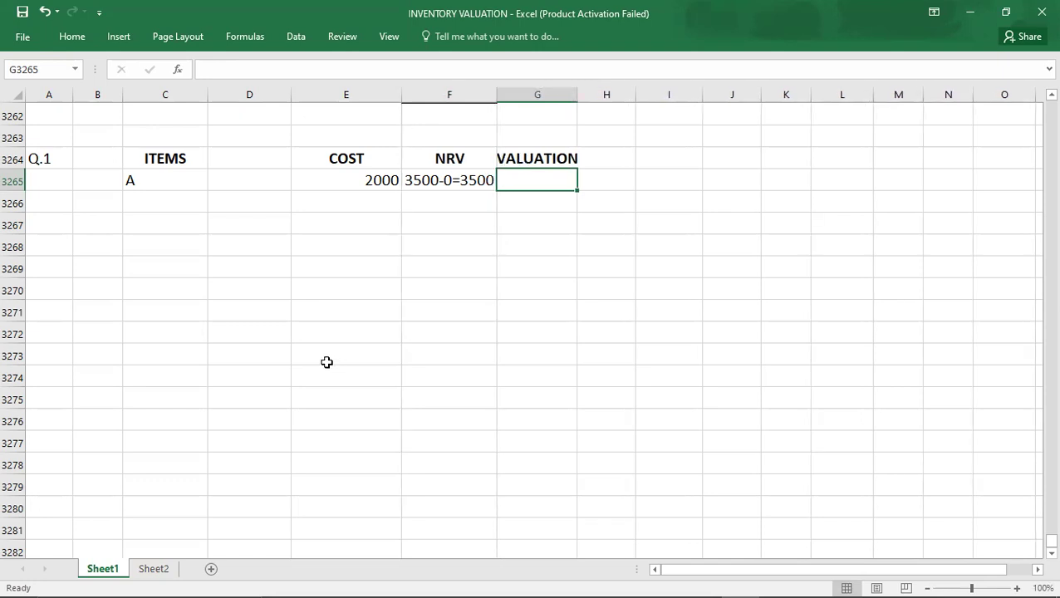
Step: Switch to the slide show and go back to slide 2 to review the Fundamental Principle of inventory valuation
key("alt+Tab")
key("Left")
key("Left")
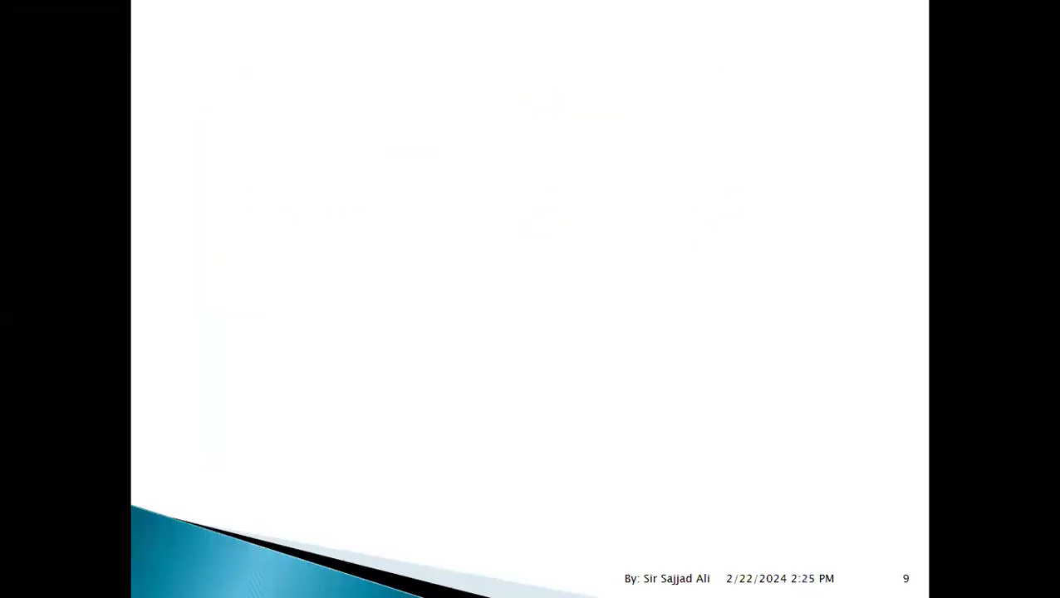
key("Left")
key("Left")
key("Left")
key("Left")
key("Left")
key("Left")
key("Right")
key("Right")
key("Right")
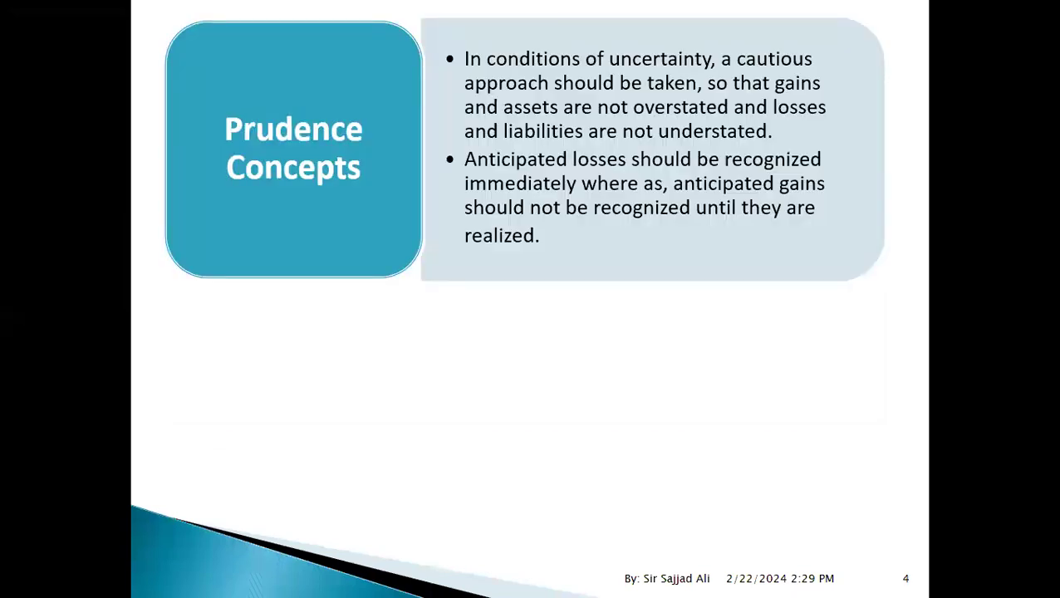
key("Left")
key("Left")
key("Left")
key("Left")
key("Left")
key("Left")
key("Left")
key("Left")
key("Left")
key("Right")
key("Right")
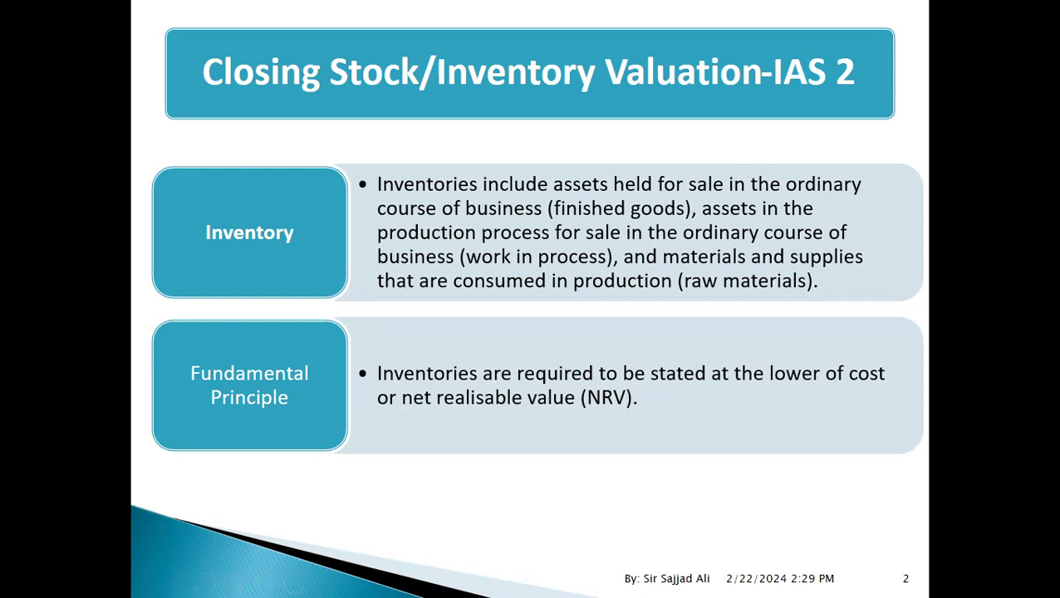
Step: Return to the Excel sheet, compare item A's cost with its NRV, and enter 2000 as its valuation in G3265
key("alt+Tab")
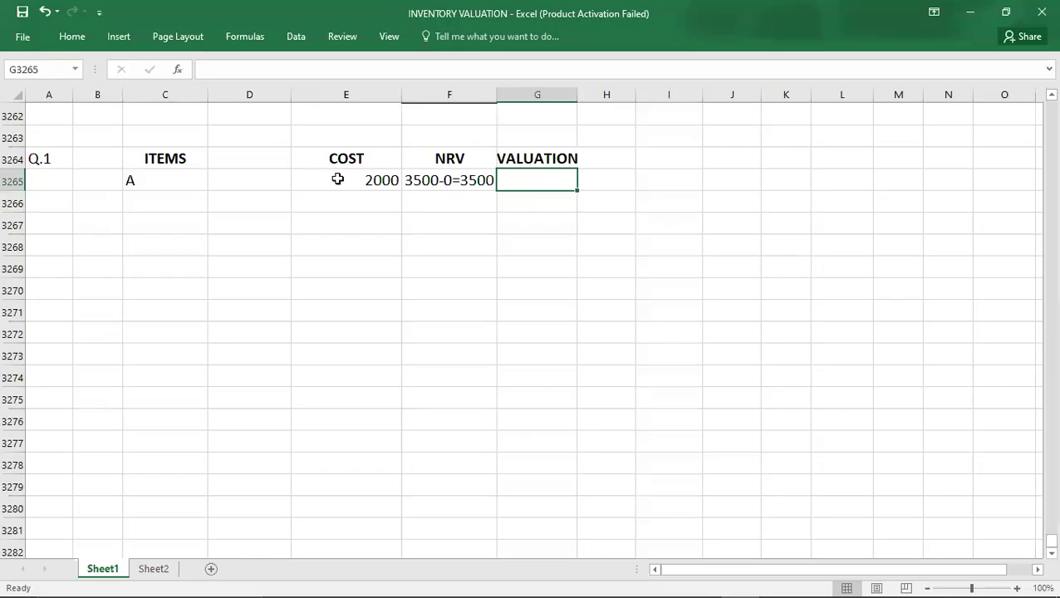
left_click(338, 178)
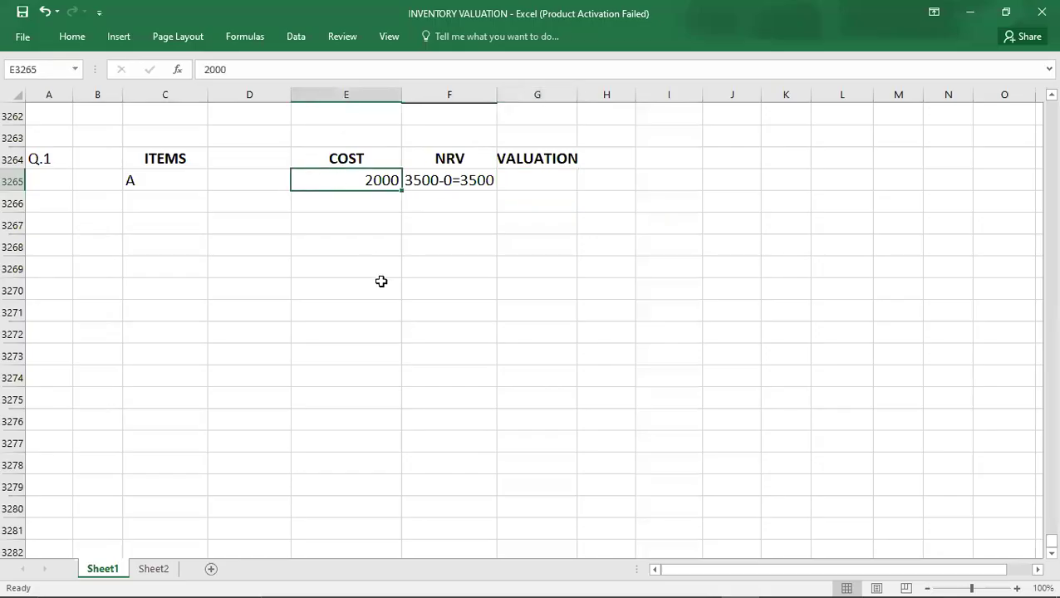
left_click(466, 183)
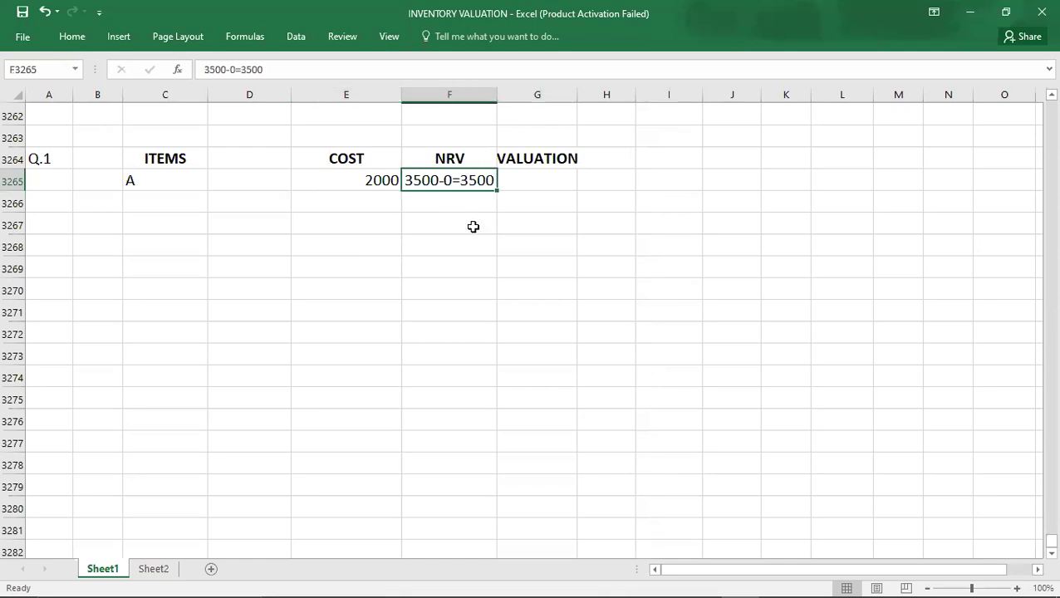
left_click(529, 186)
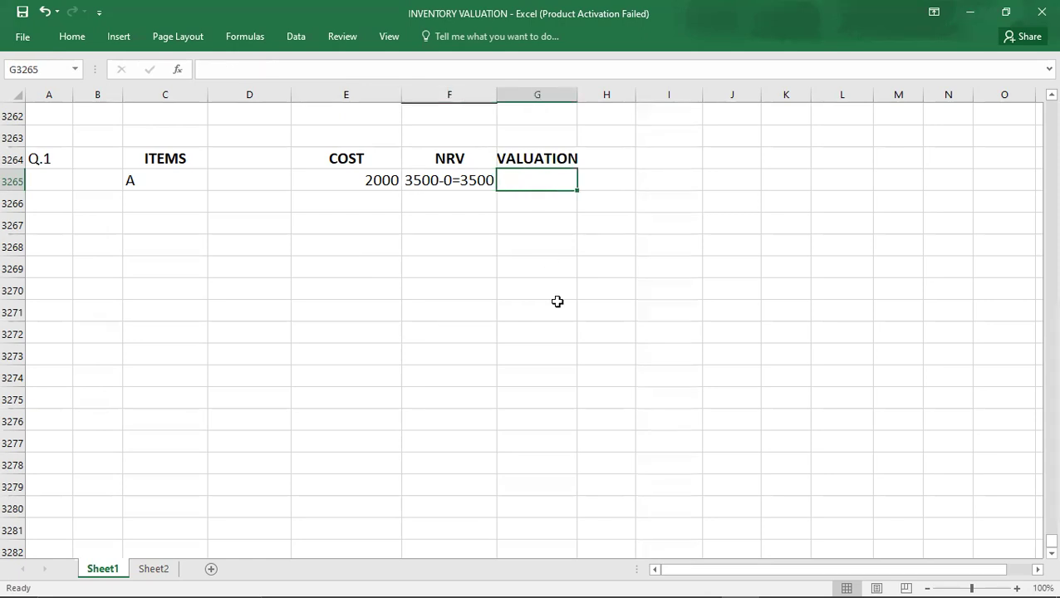
type("2000")
key("Return")
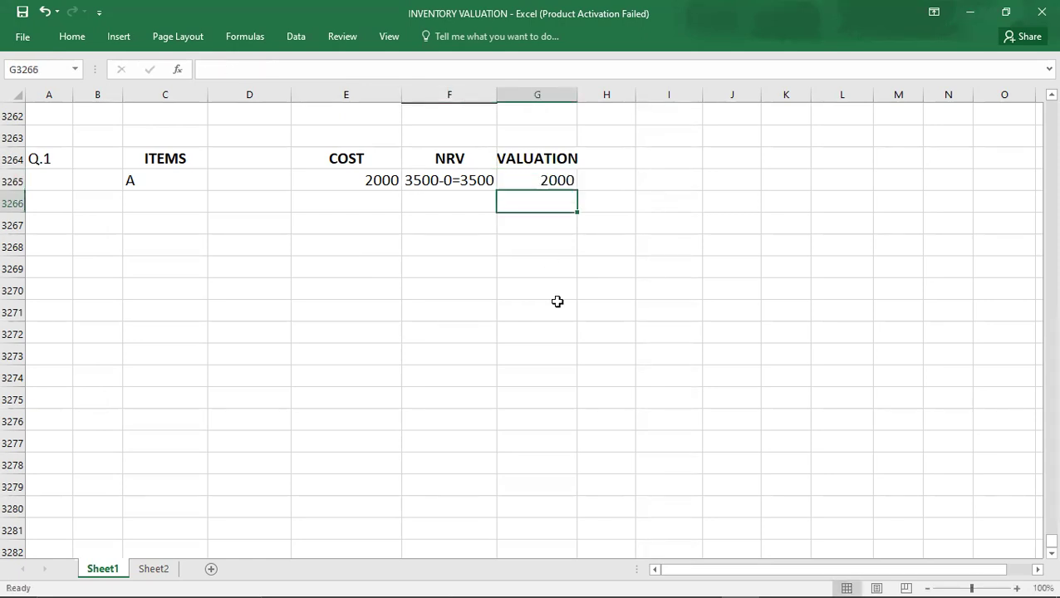
Step: Centre the cells E3265:G3269 under the COST, NRV and VALUATION headers
key("Up")
key("shift+Left")
key("shift+Left")
key("shift+Down")
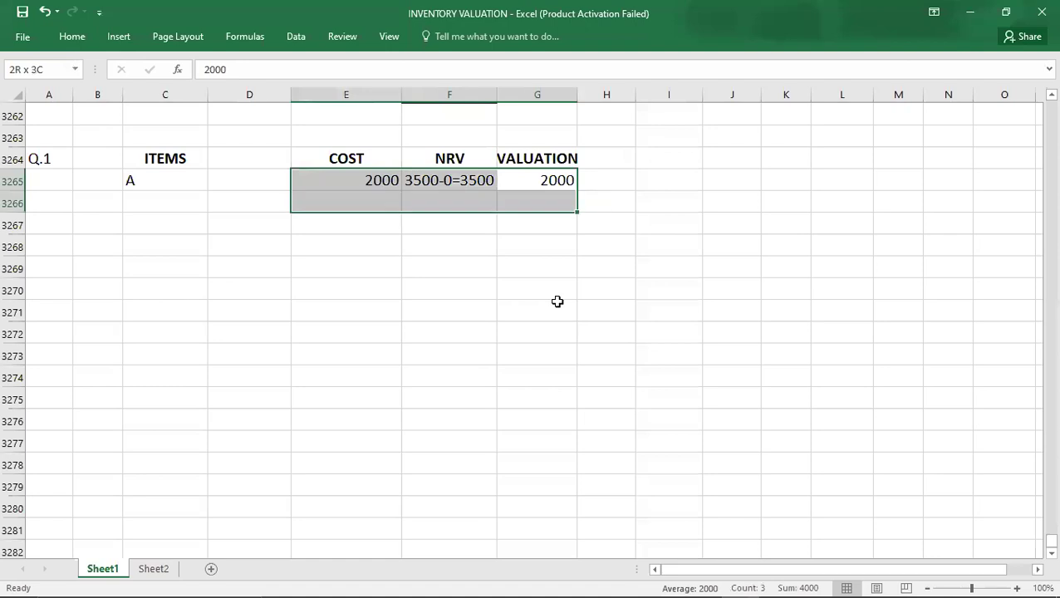
key("shift+Down")
key("shift+Down")
key("shift+Down")
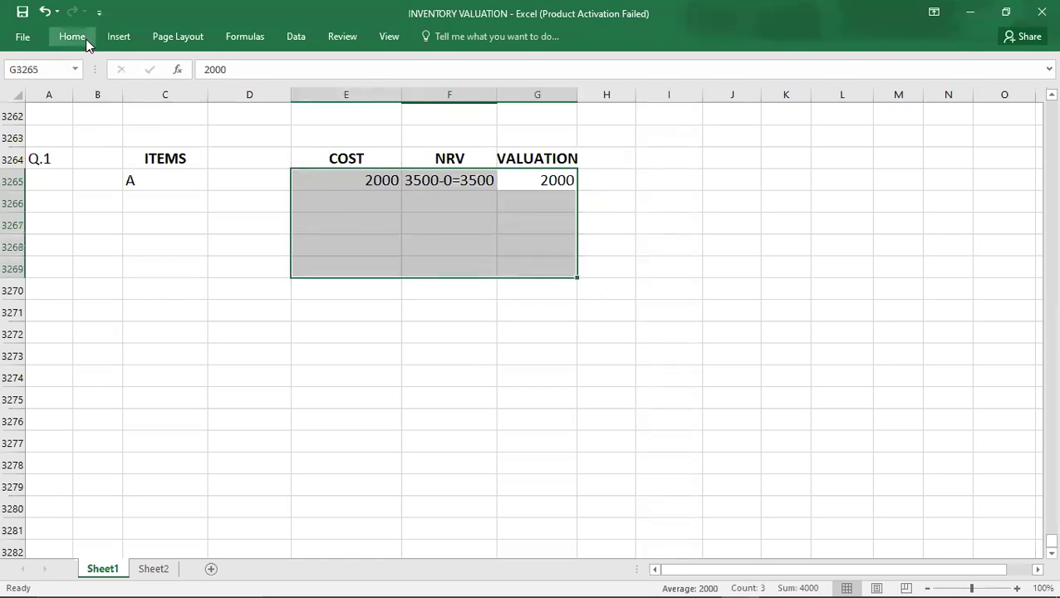
left_click(84, 39)
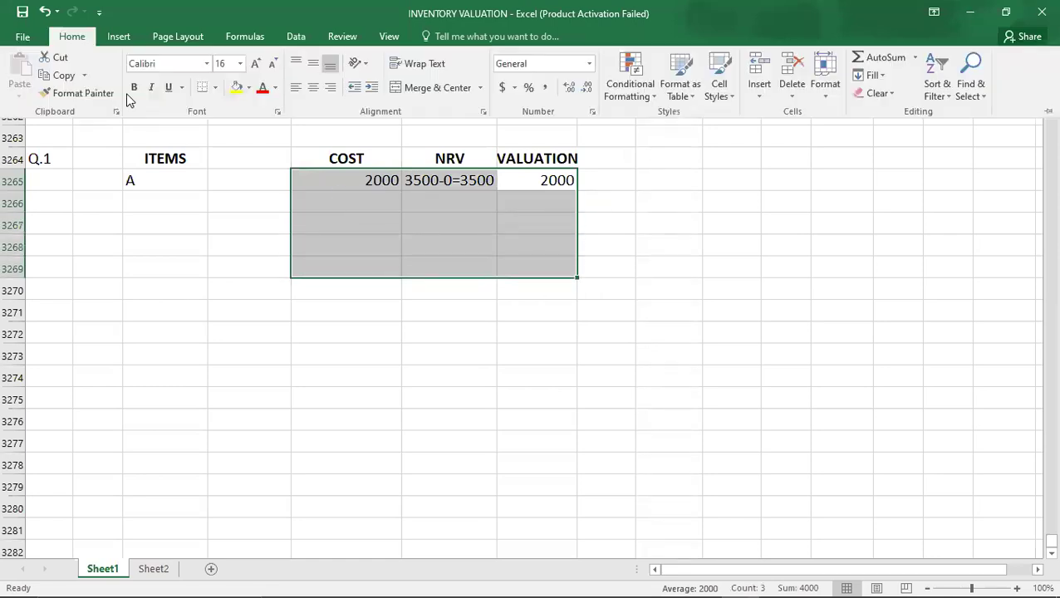
left_click(313, 95)
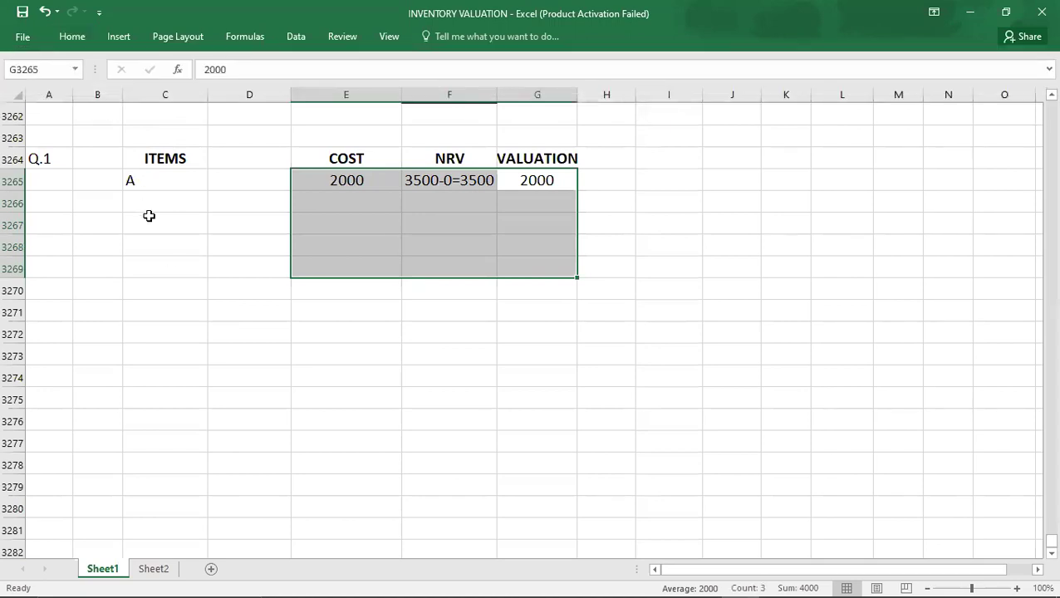
Step: Add item B in C3266 and enter its cost of 500 in E3266, as given in the PDF question
left_click(152, 199)
type("B")
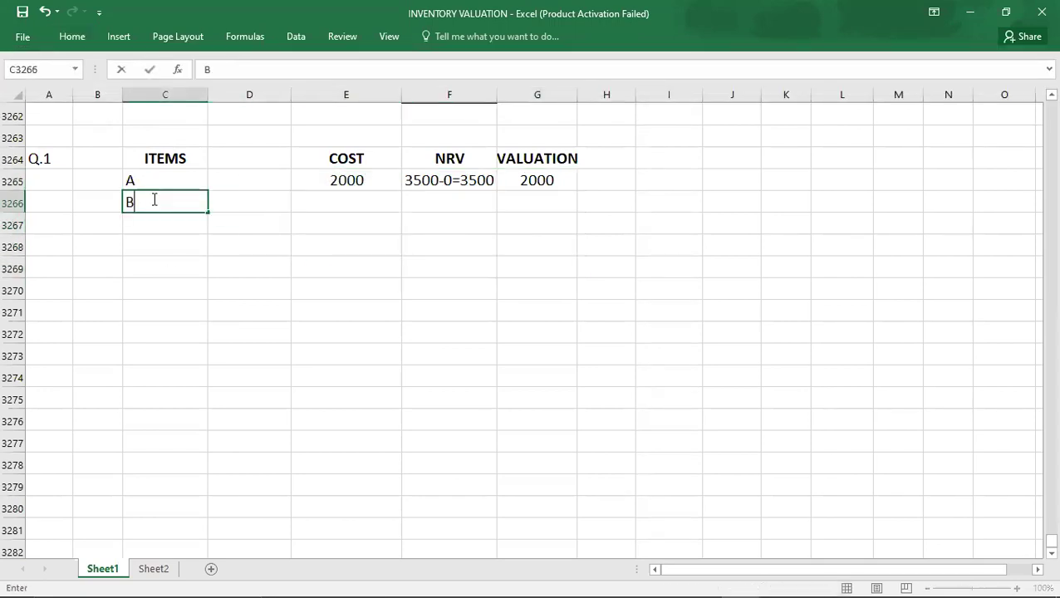
key("Tab")
key("Tab")
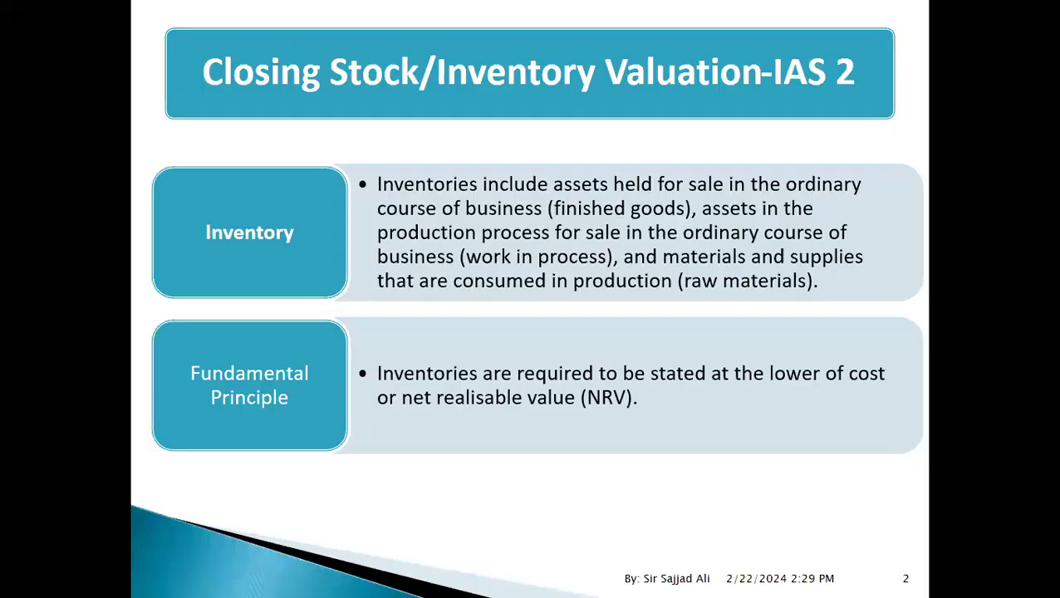
key("alt+Tab")
key("alt+Tab")
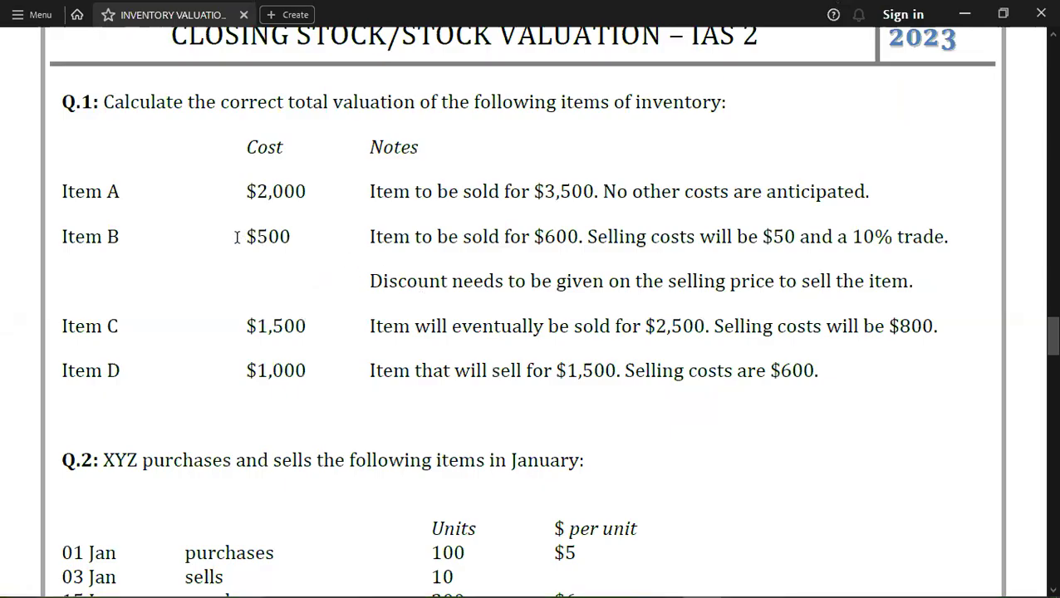
key("alt+Tab")
key("alt+Tab")
key("alt+Tab")
type("500")
key("Tab")
Step: Using item B's selling price, trade discount and selling costs from the PDF, enter 600-60-50=490 as its NRV in F3266 and widen column F to fit
key("alt+Tab")
key("alt+Tab")
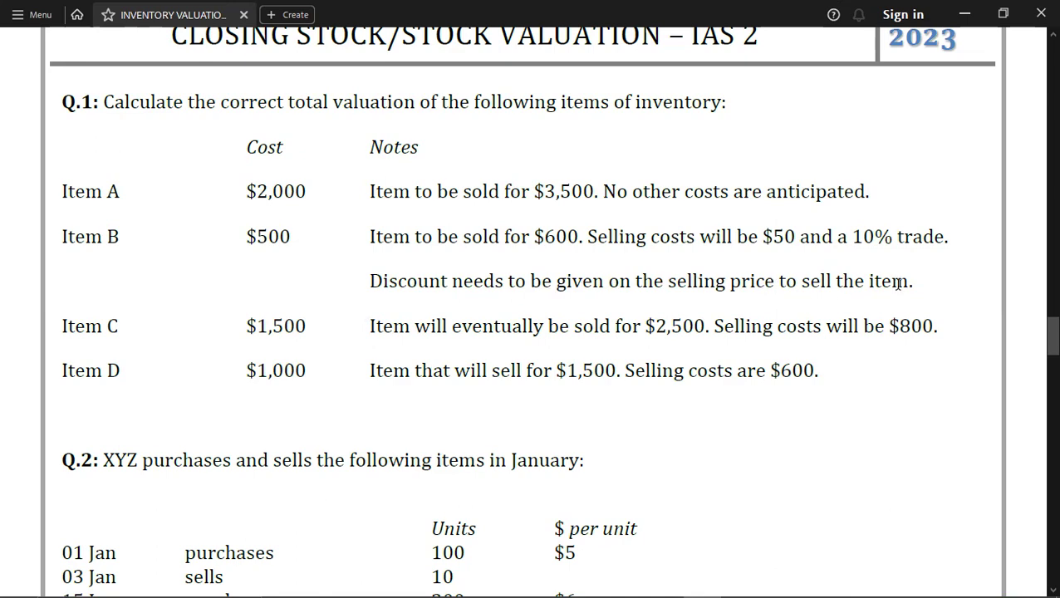
key("alt+Tab")
type("600-")
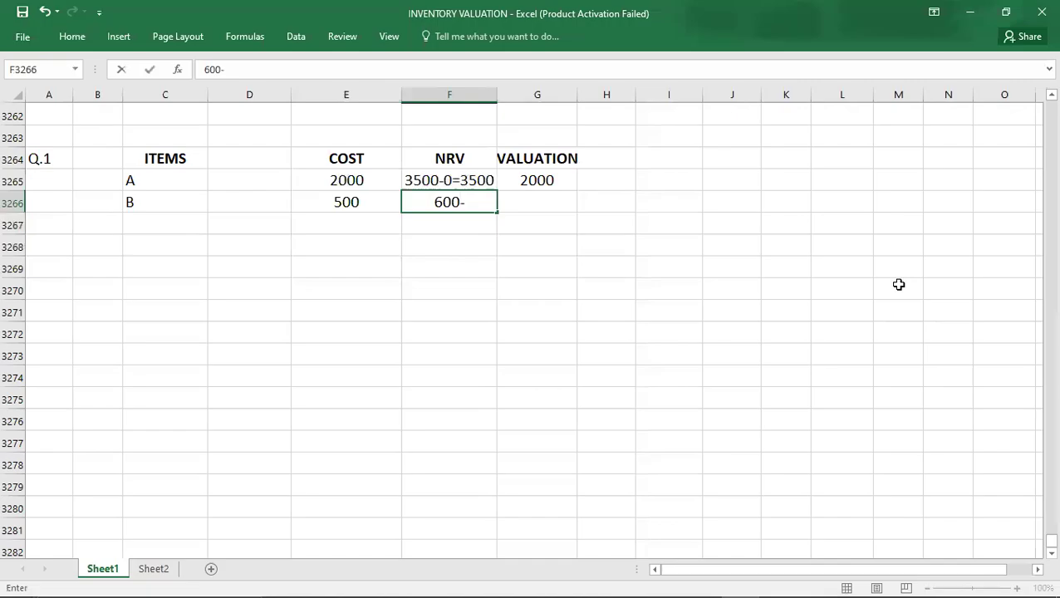
key("alt+Tab")
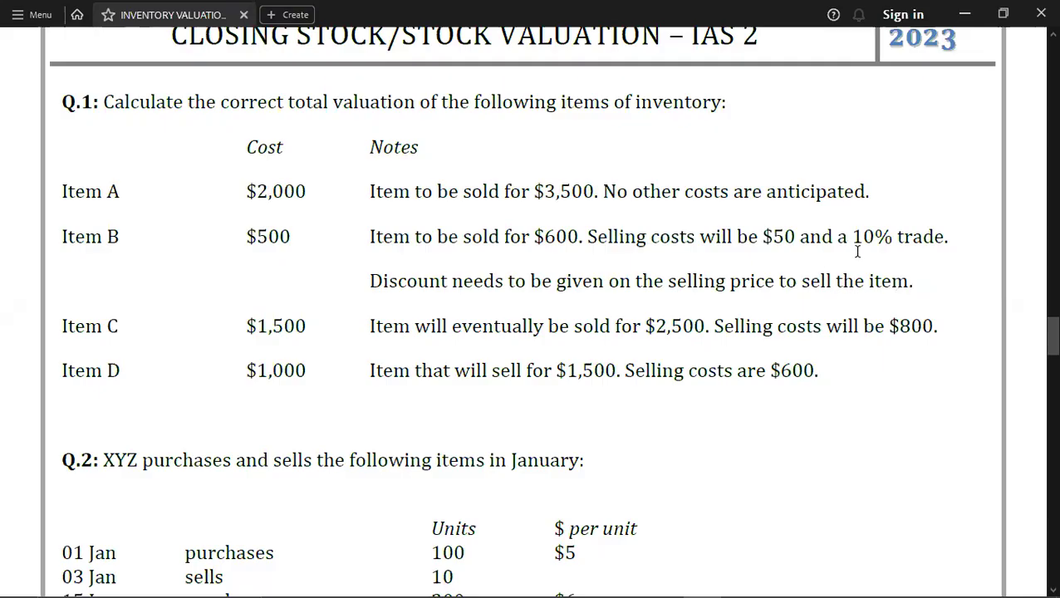
key("alt+Tab")
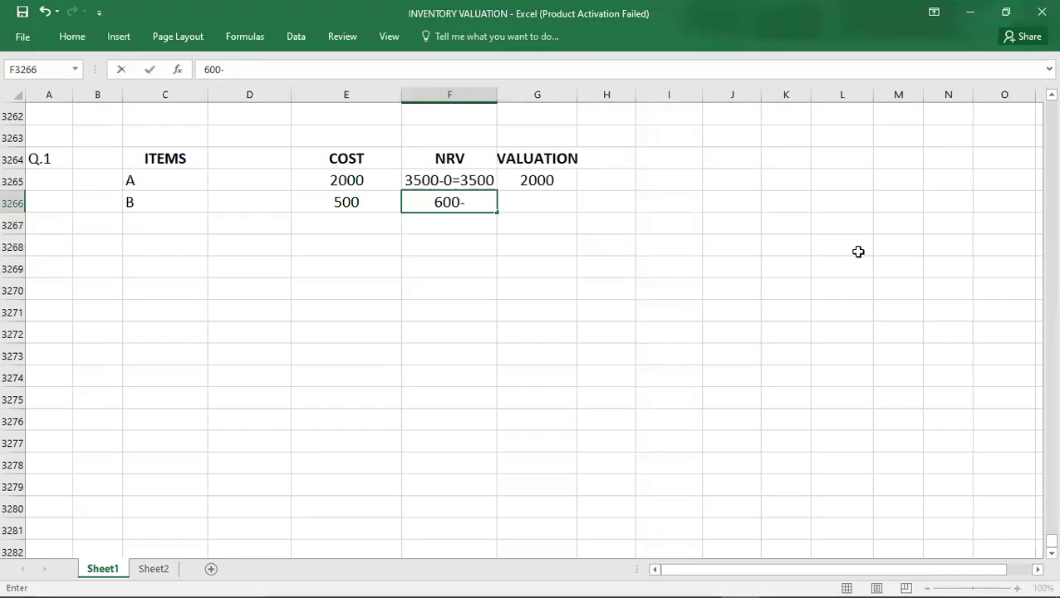
type("60-")
key("alt+Tab")
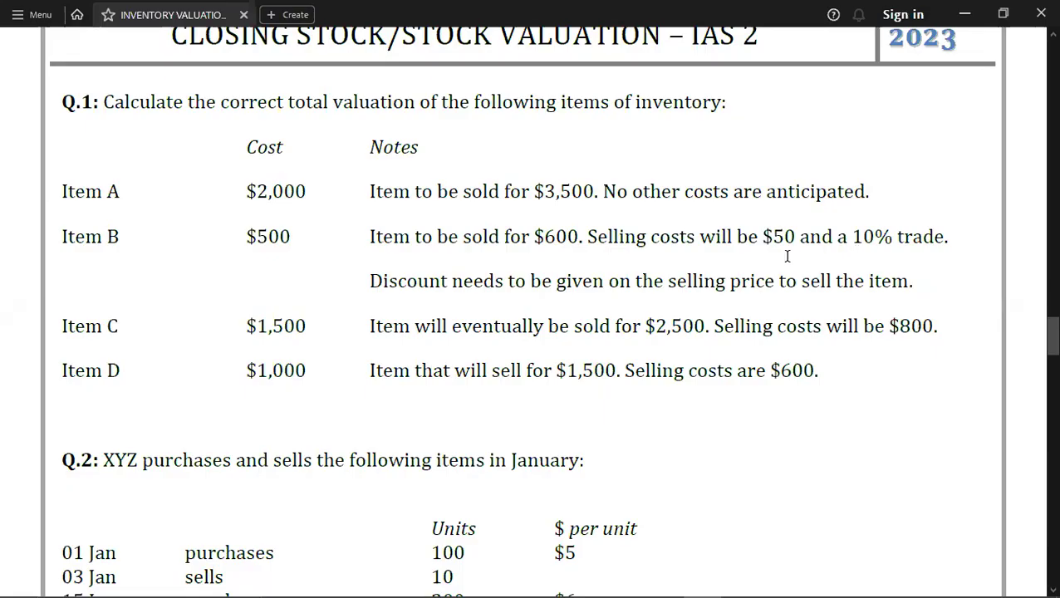
key("alt+Tab")
type("50=")
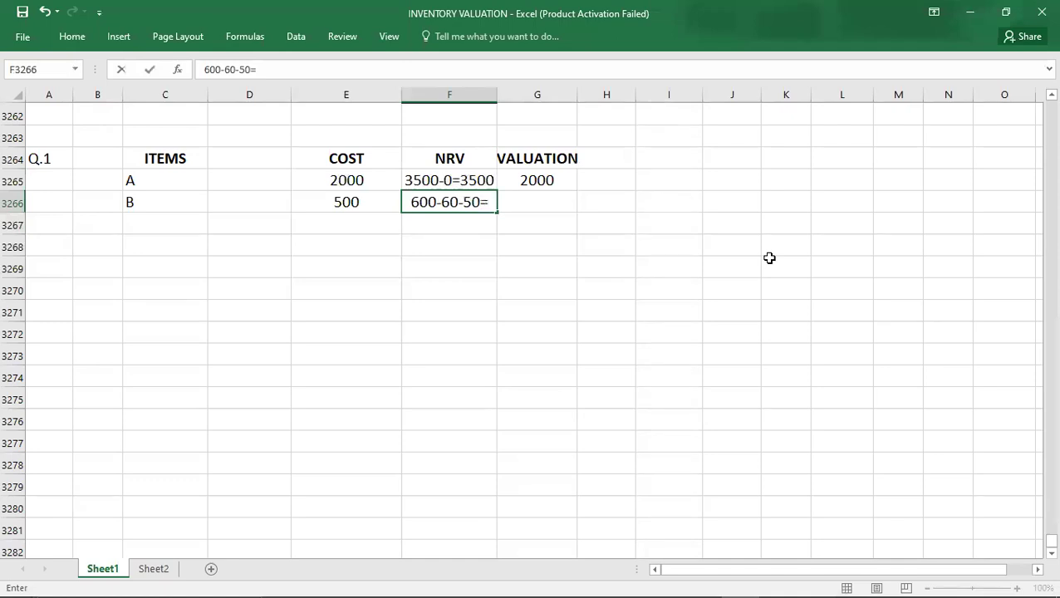
type("490")
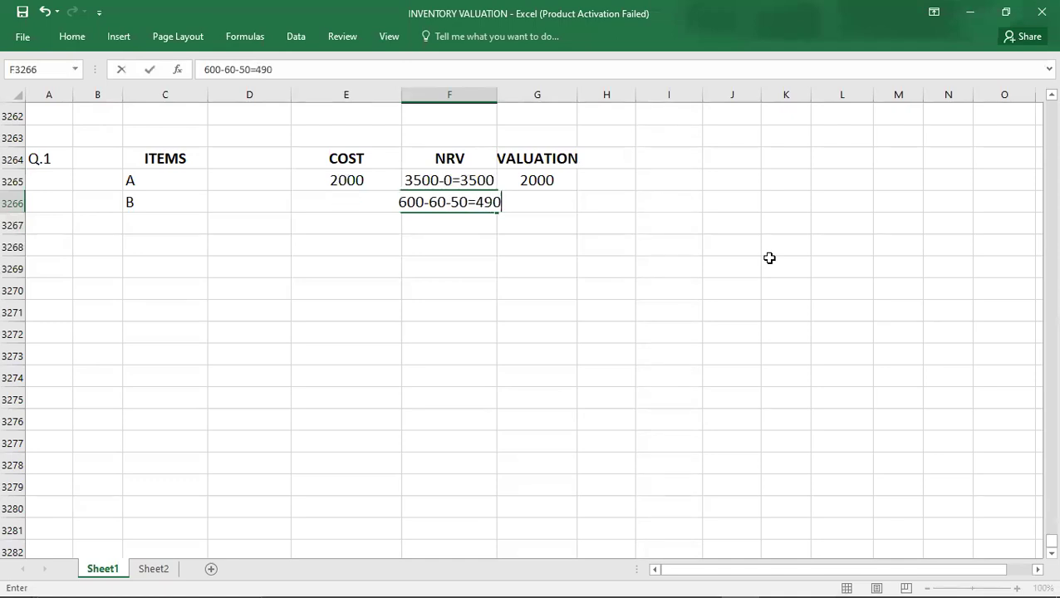
key("Tab")
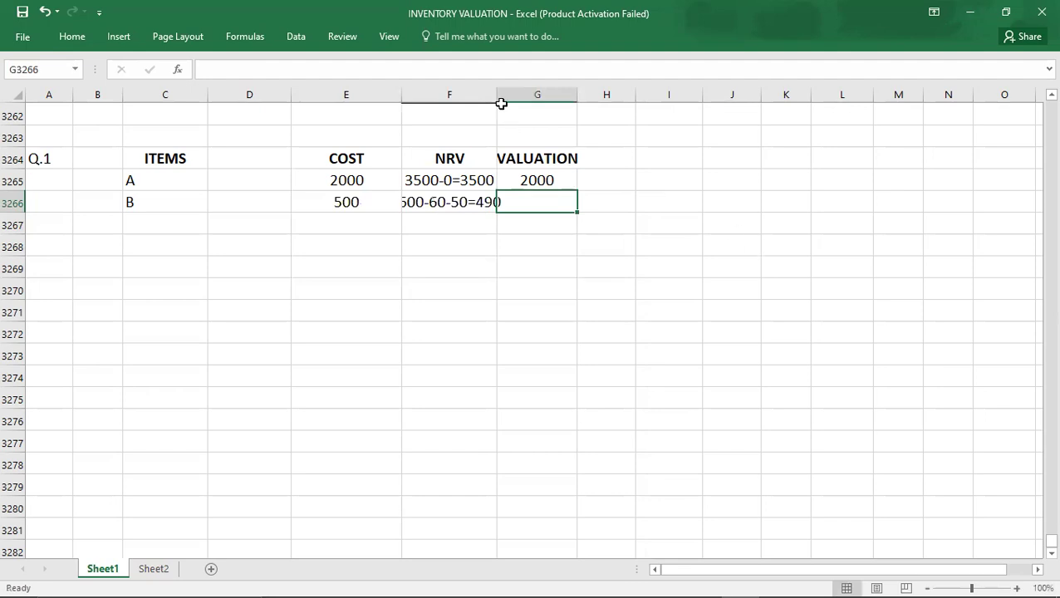
left_click_drag(496, 99, 509, 99)
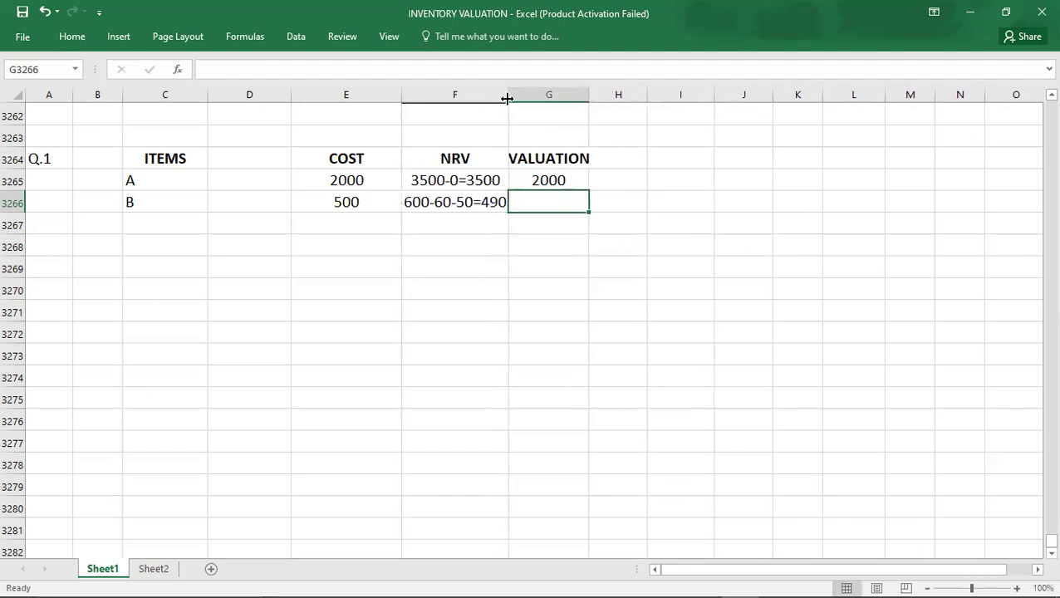
Step: Compare item B's cost with its NRV and enter the lower figure, 490, as its valuation in G3266
left_click(360, 198)
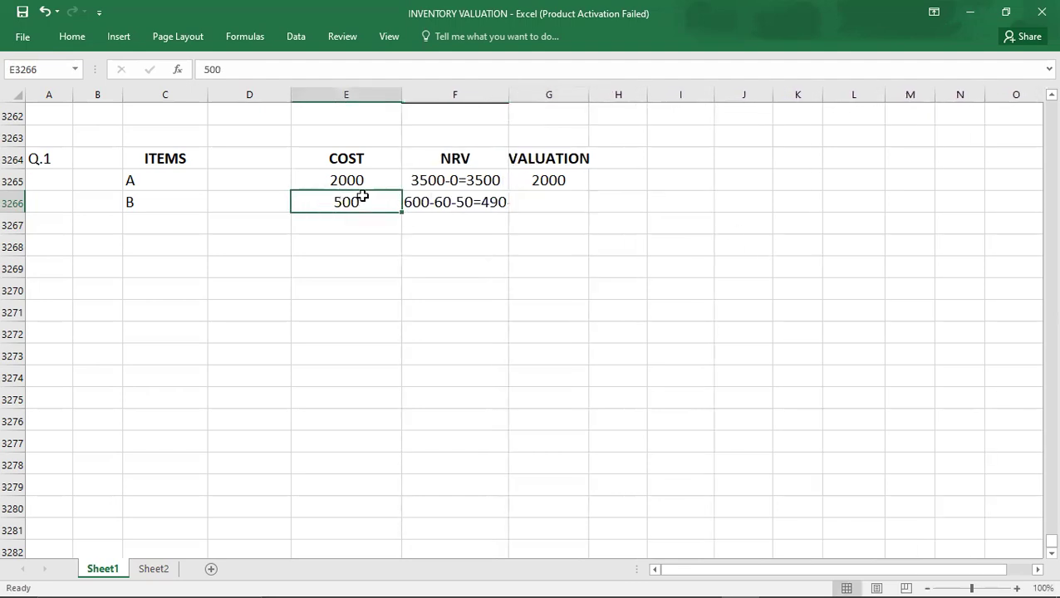
left_click(489, 206)
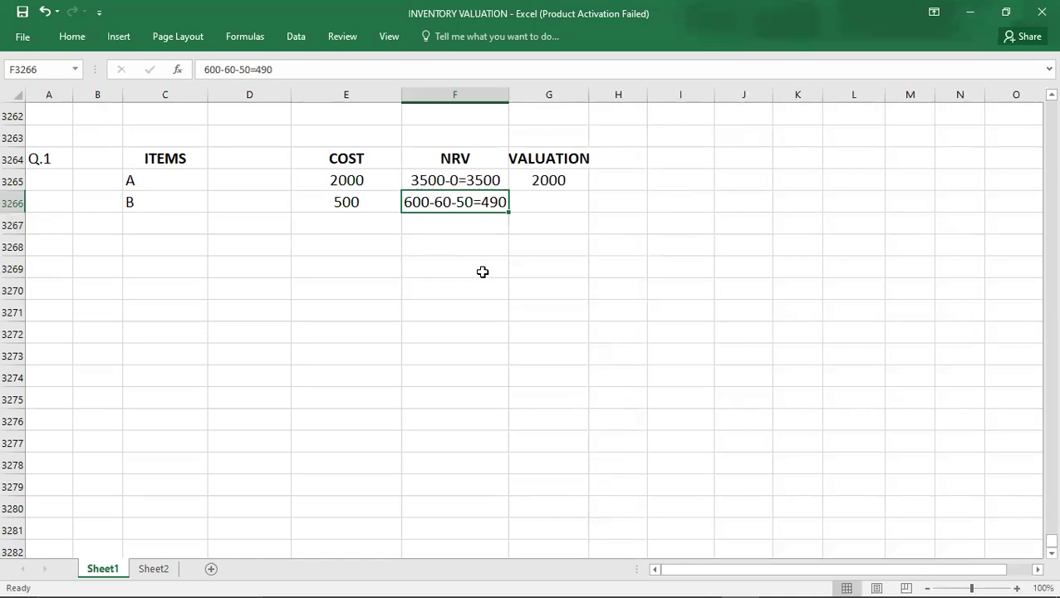
left_click(553, 202)
type("490")
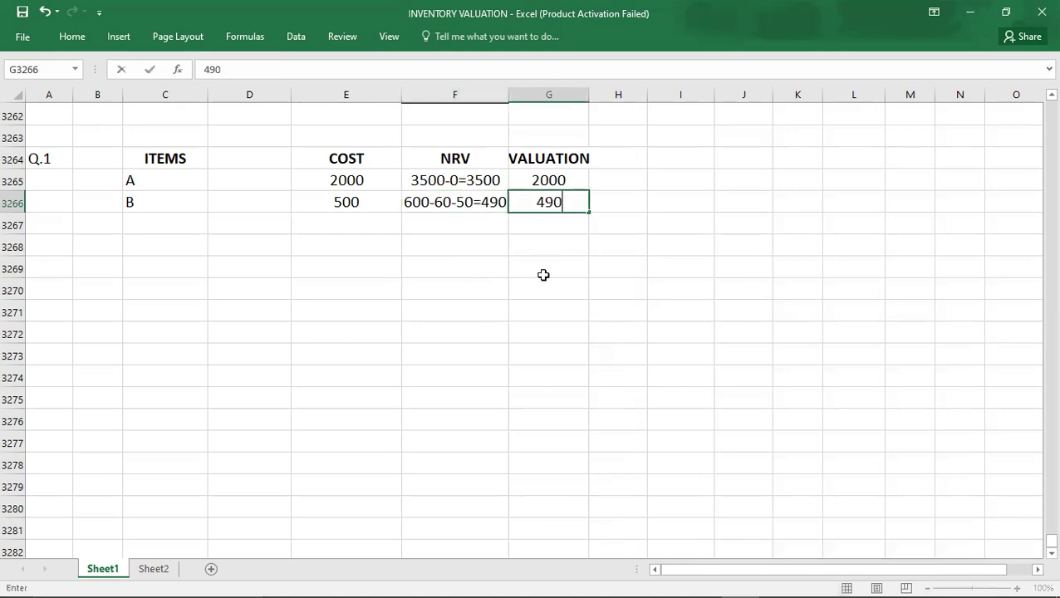
key("Return")
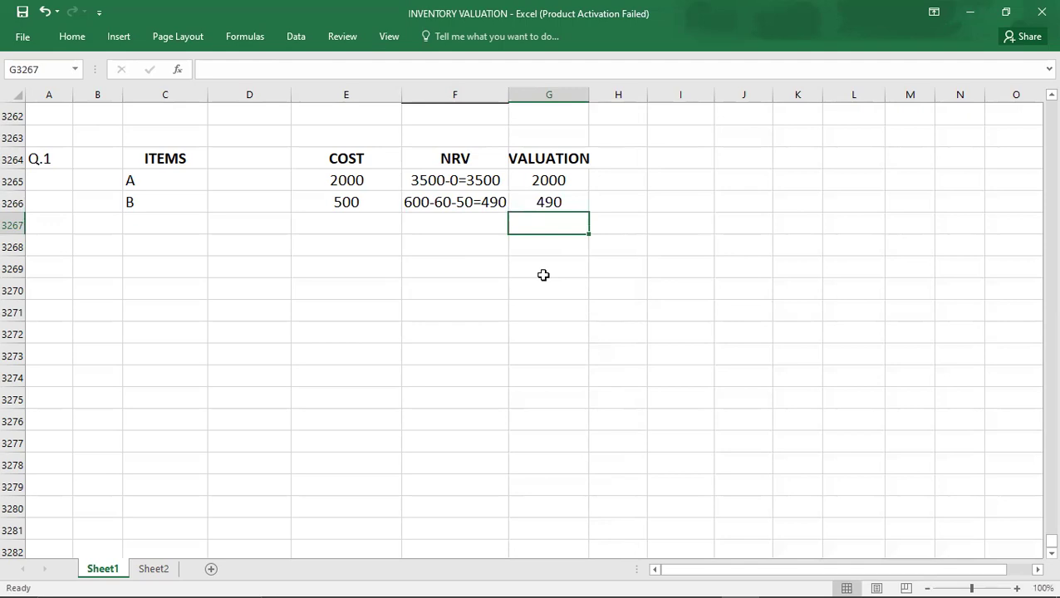
Step: Add item C in C3267 and enter its cost of 1500 in E3267, as given in the PDF question
key("Left")
key("Left")
key("Left")
key("Left")
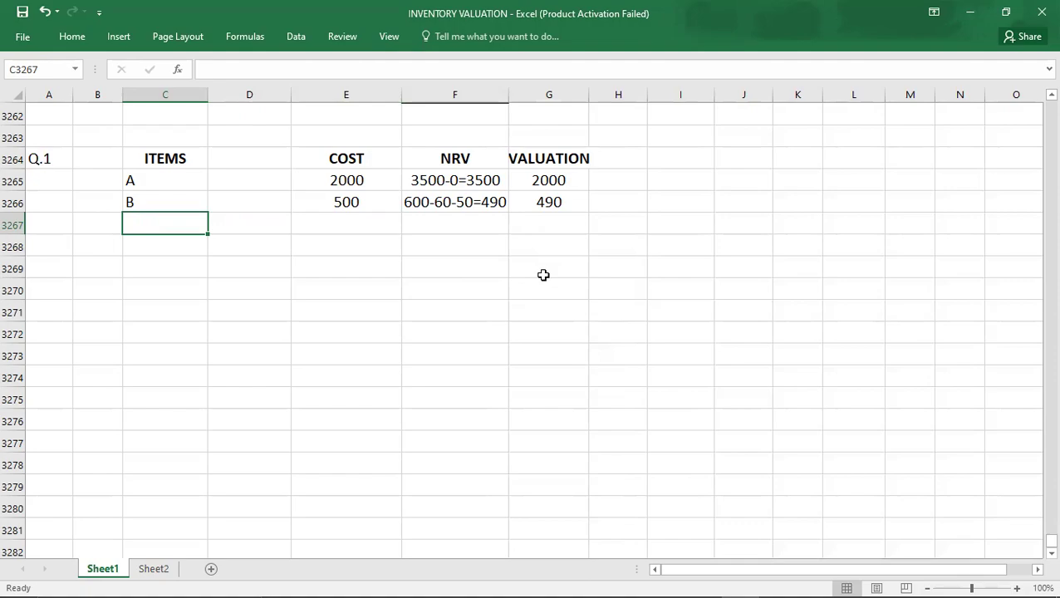
key("alt+Tab")
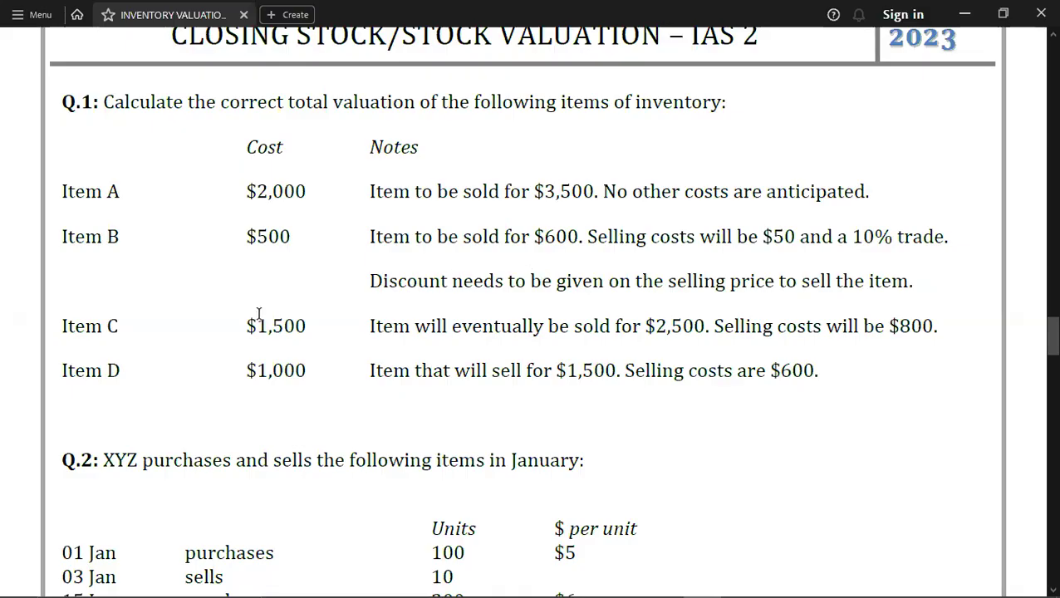
key("alt+Tab")
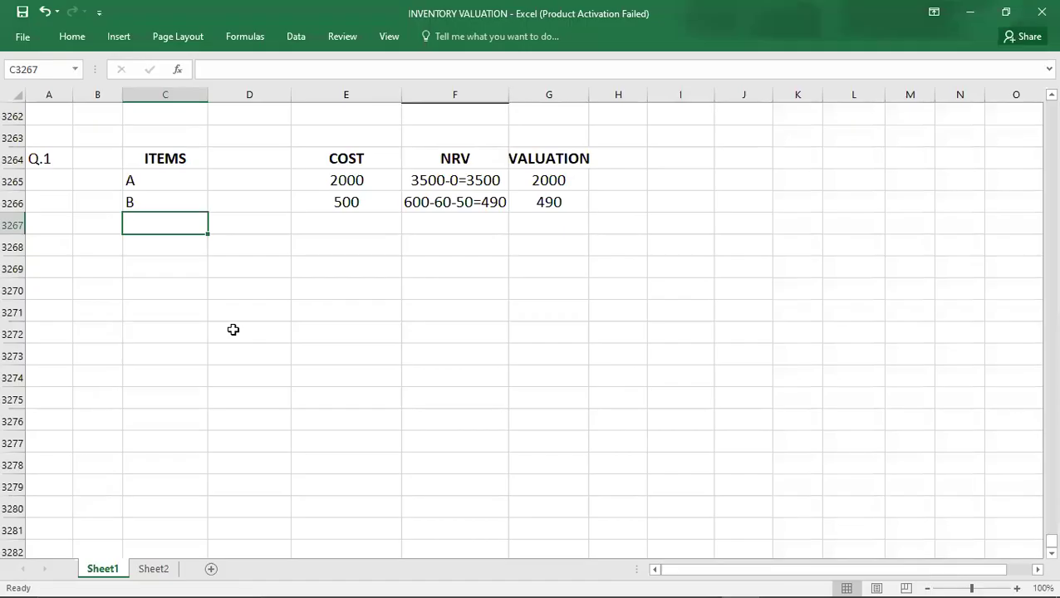
type("C")
key("Tab")
key("Tab")
key("alt+Tab")
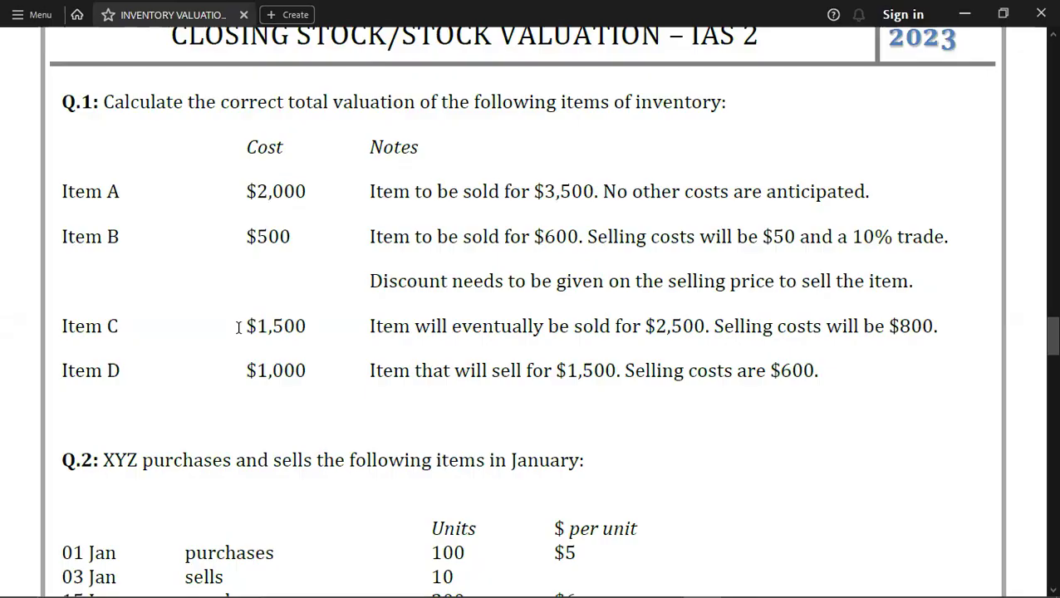
key("alt+Tab")
type("1500")
key("Tab")
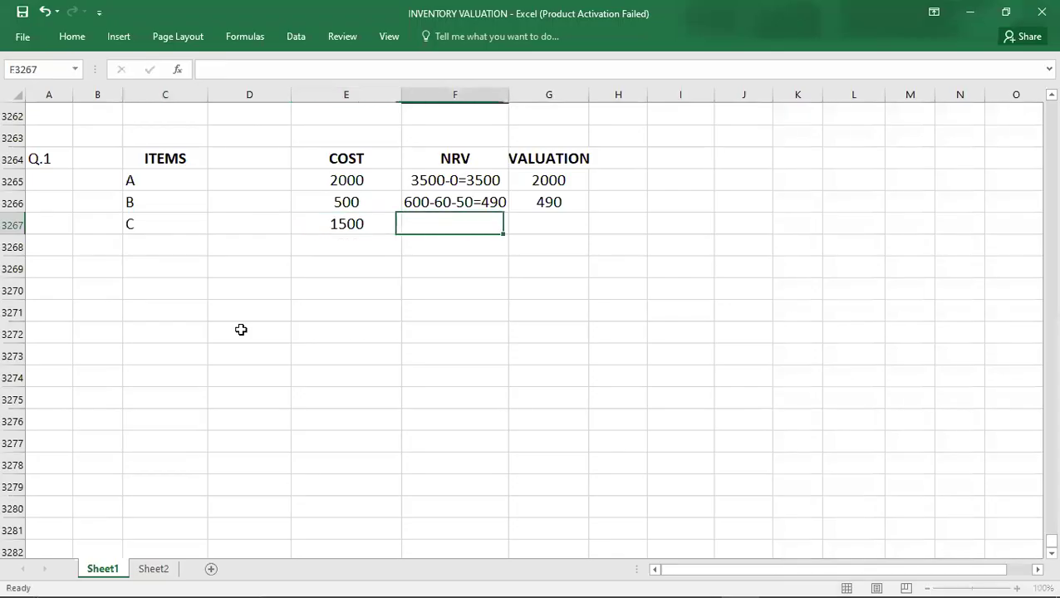
Step: Check item C's selling details in the PDF, enter 2500-800=1700 as its NRV in F3267, and widen column F slightly
key("alt+Tab")
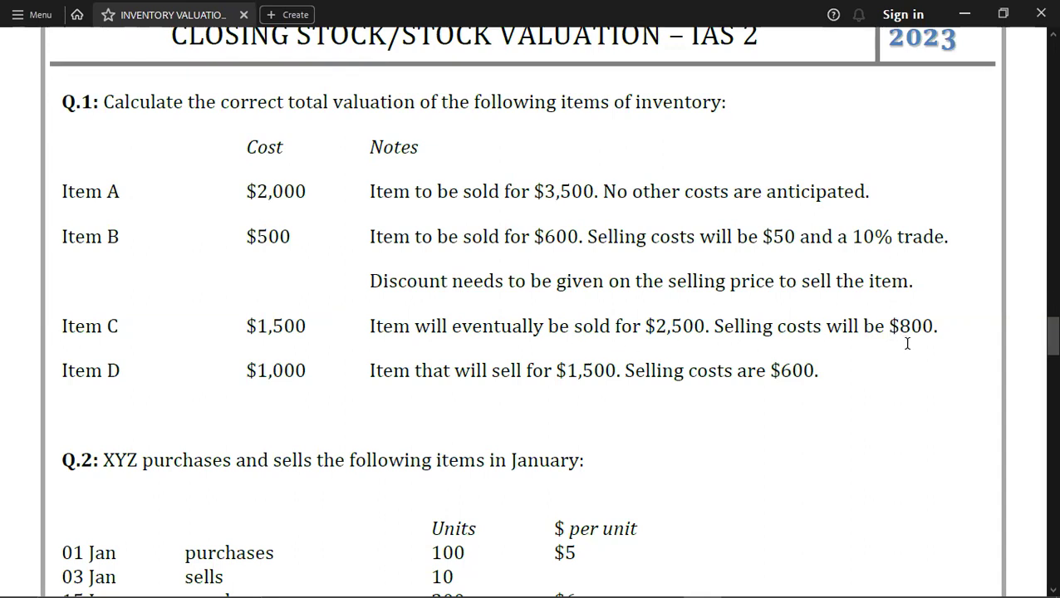
key("alt+Tab")
type("2500-800=")
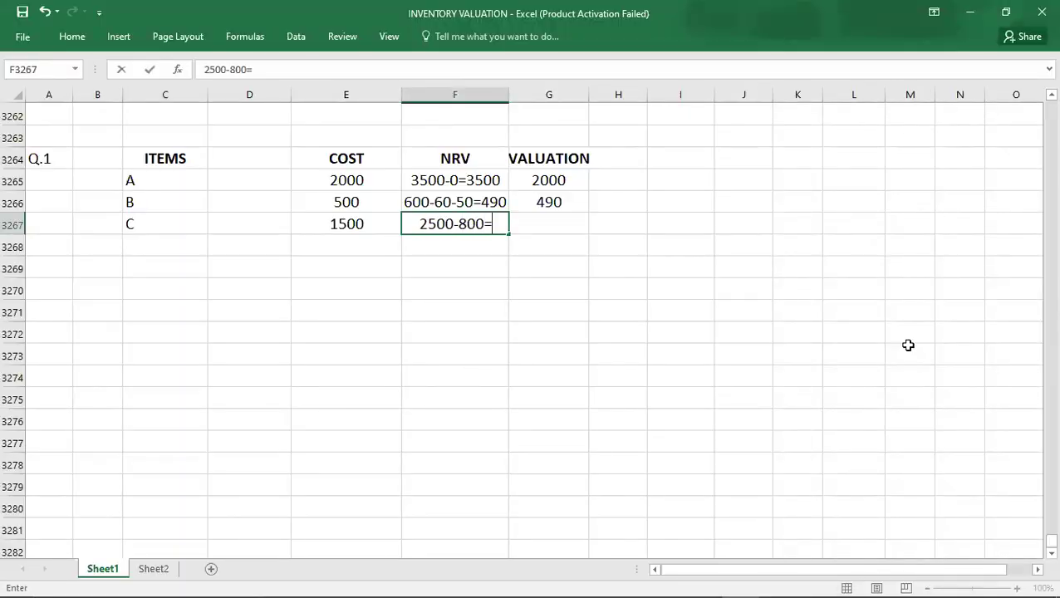
type("1700")
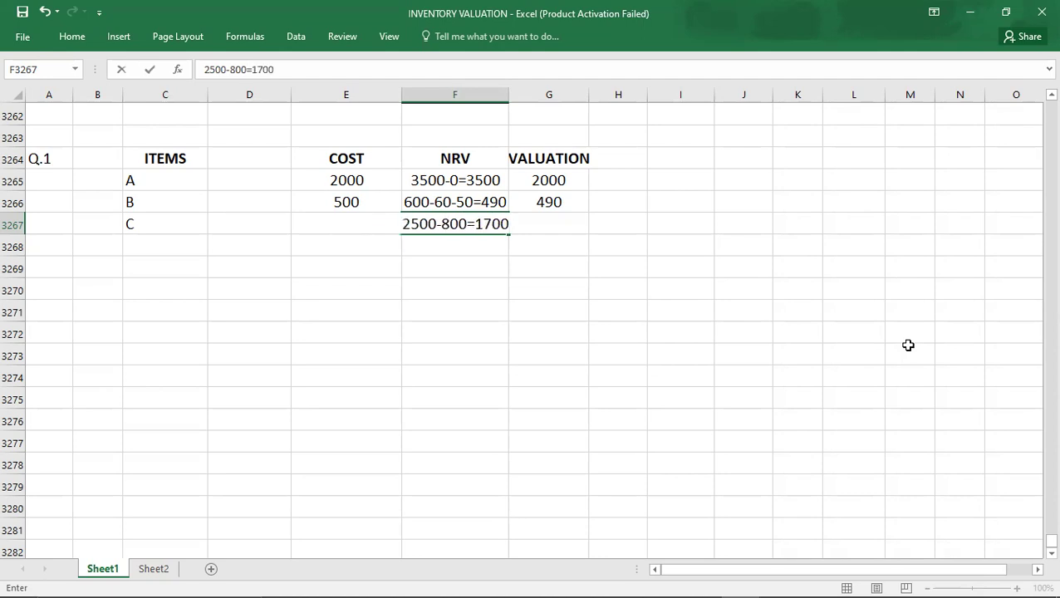
key("Tab")
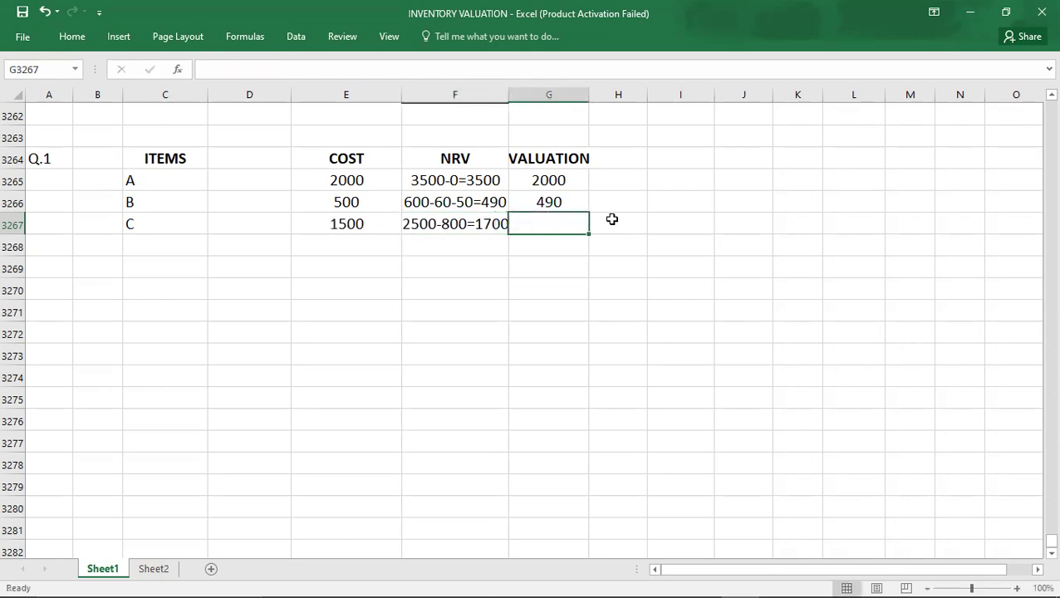
left_click_drag(509, 94, 513, 99)
Step: Compare item C's NRV with its cost and enter the lower figure, 1500, as its valuation in G3267
left_click(476, 228)
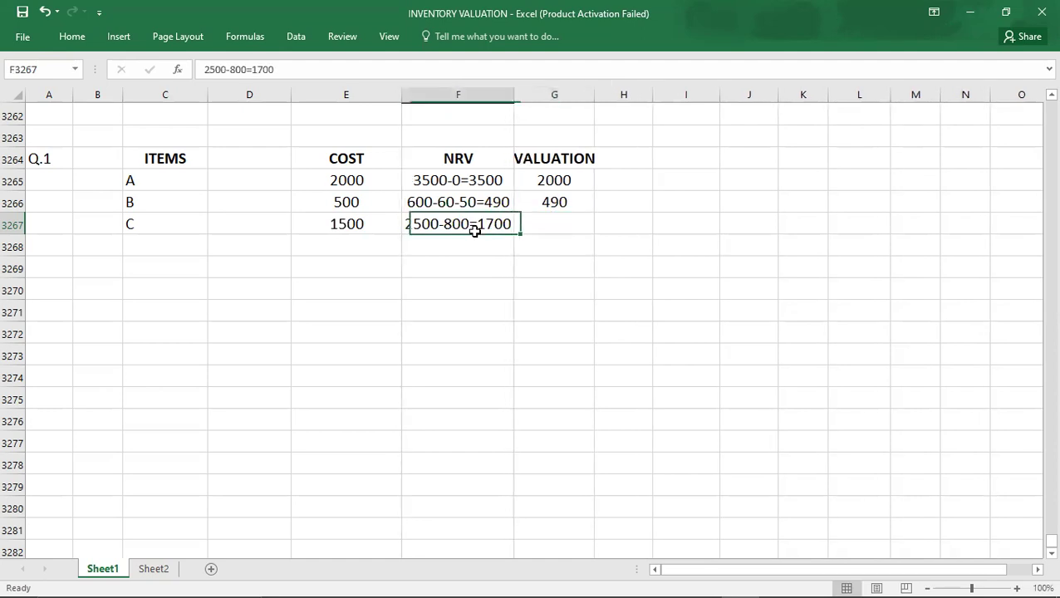
left_click(350, 229)
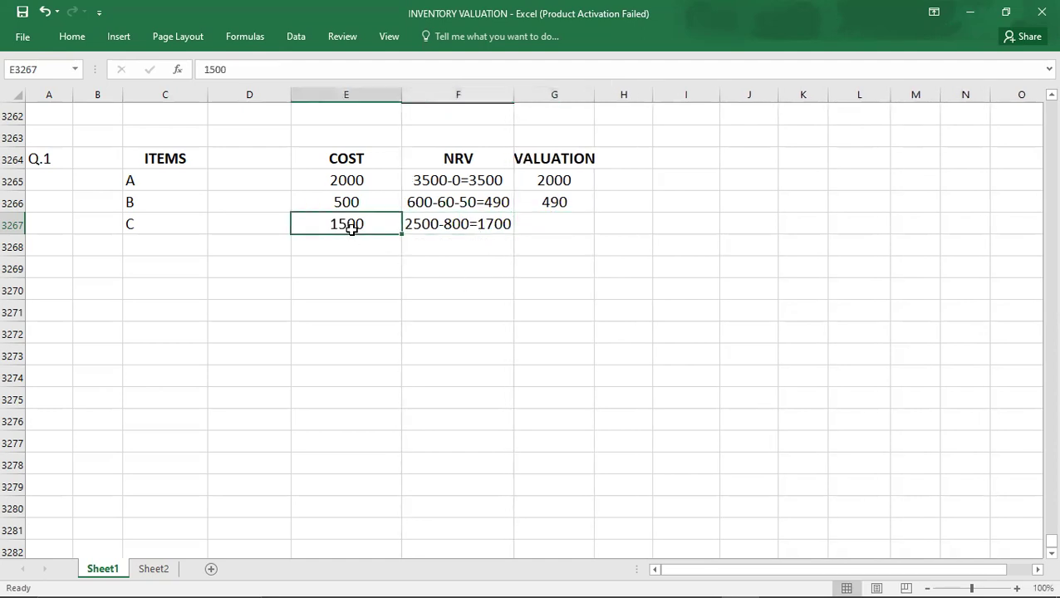
left_click(567, 230)
type("1500")
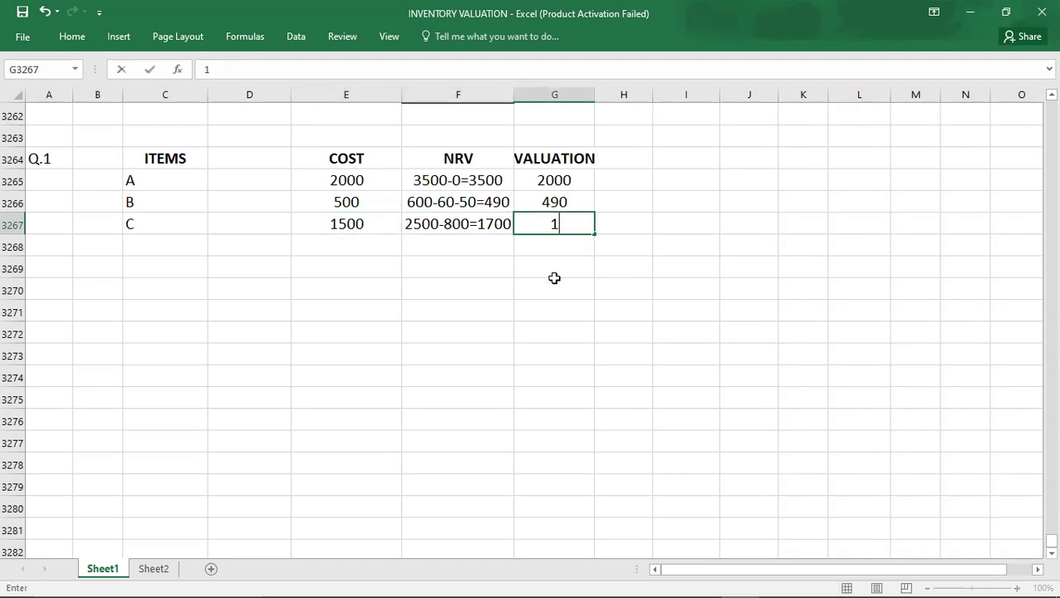
key("Return")
Step: Add item D in C3268 and enter its cost of 1000 from the PDF question in E3268
key("Left")
key("Left")
key("Left")
key("Left")
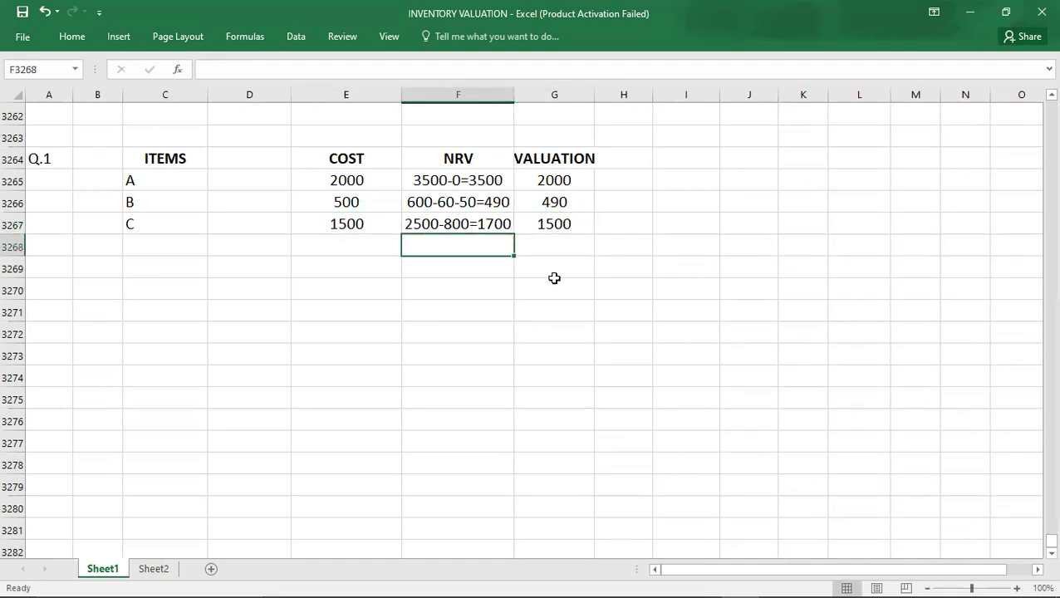
type("D")
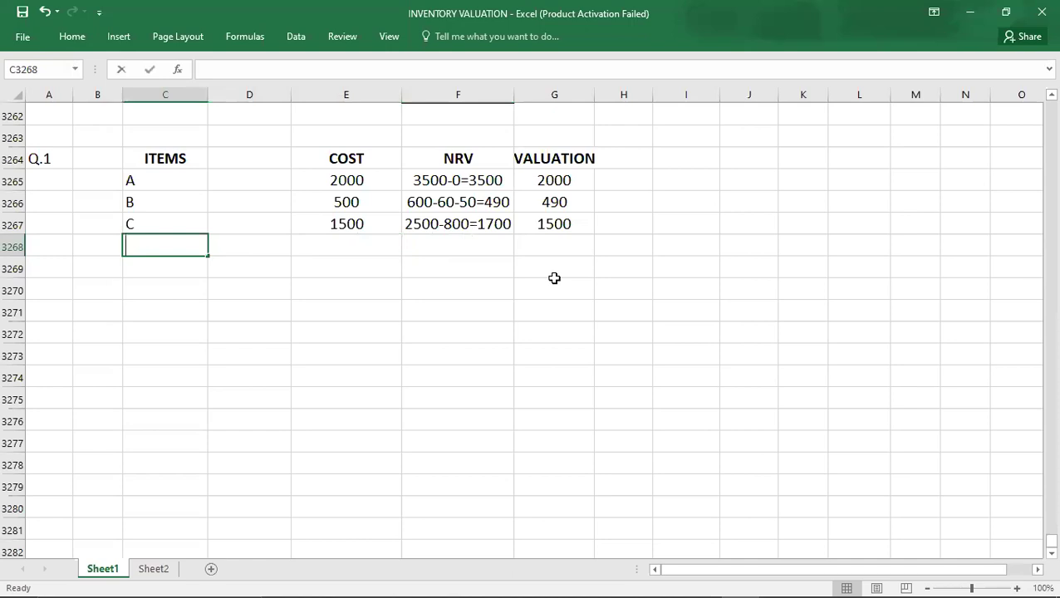
key("Right")
key("Right")
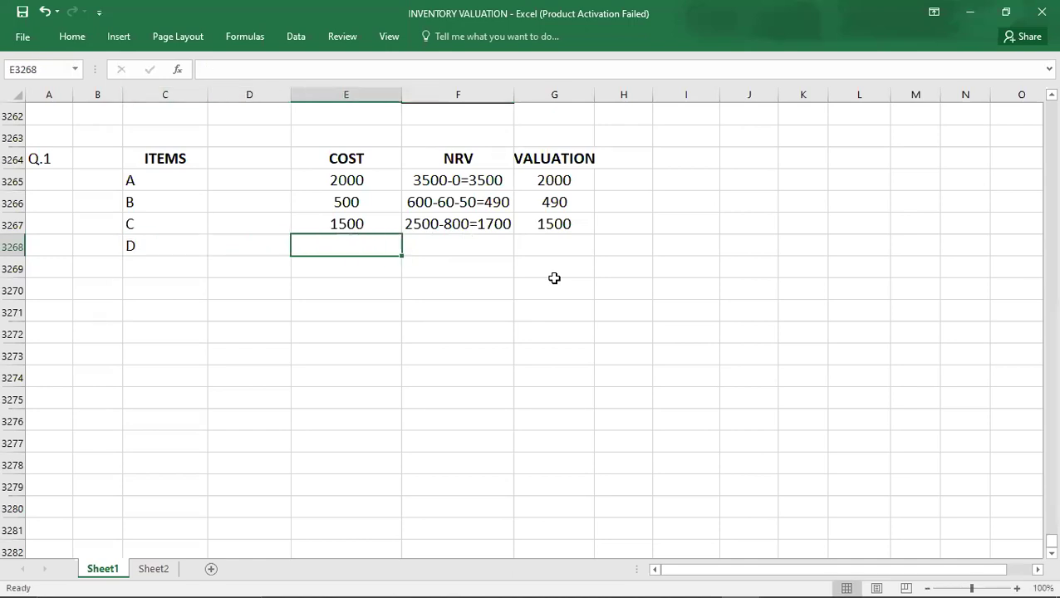
key("alt+Tab")
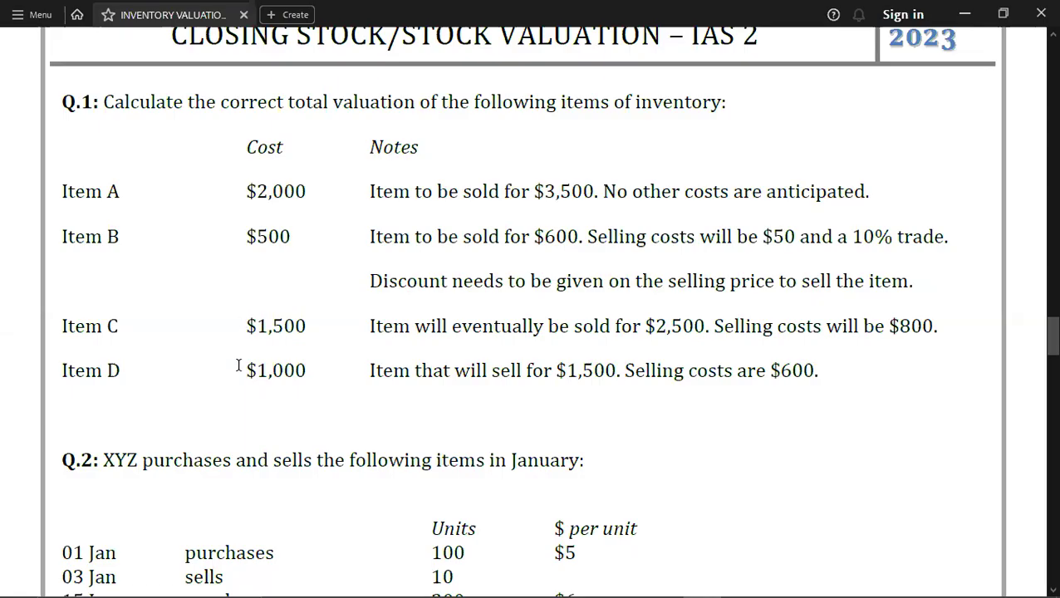
key("alt+Tab")
type("1000")
key("Right")
Step: Check item D's selling price and selling costs in the PDF and enter 1500-600=900 as its NRV in F3268
key("alt+Tab")
key("alt+Tab")
type("1500-600=")
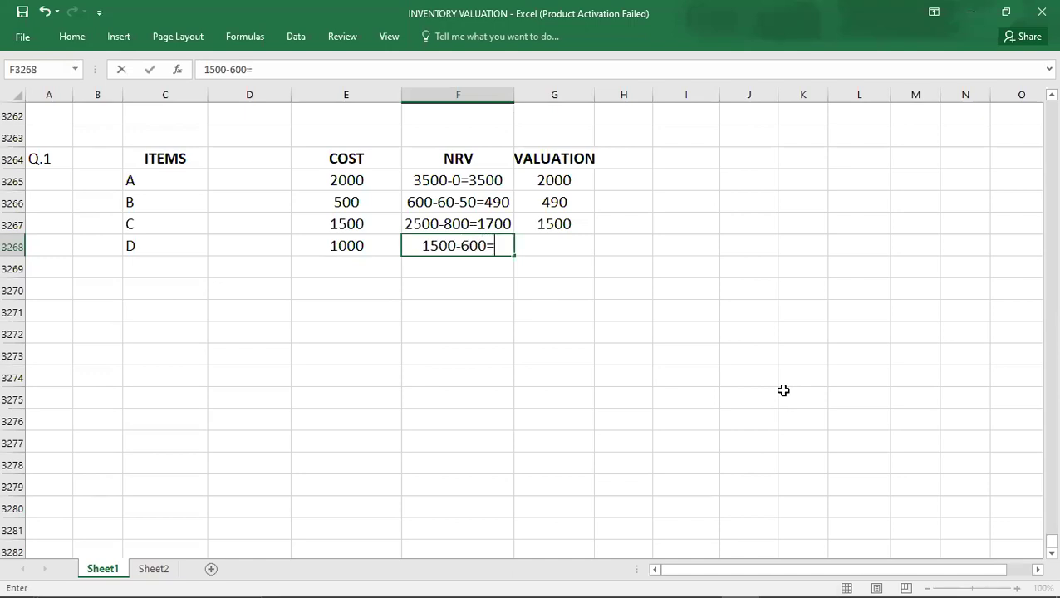
type("900")
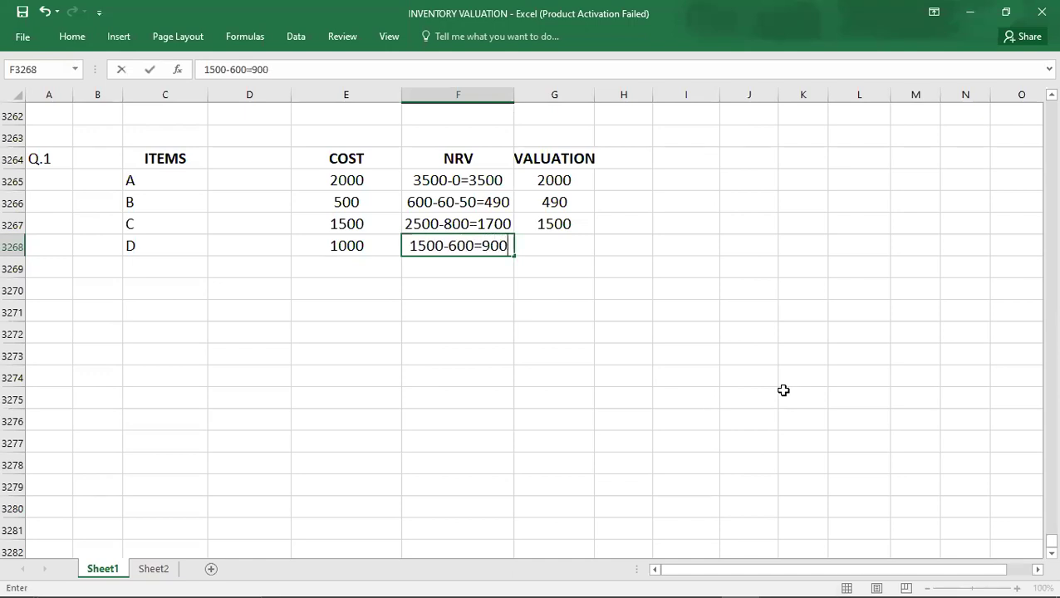
key("Left")
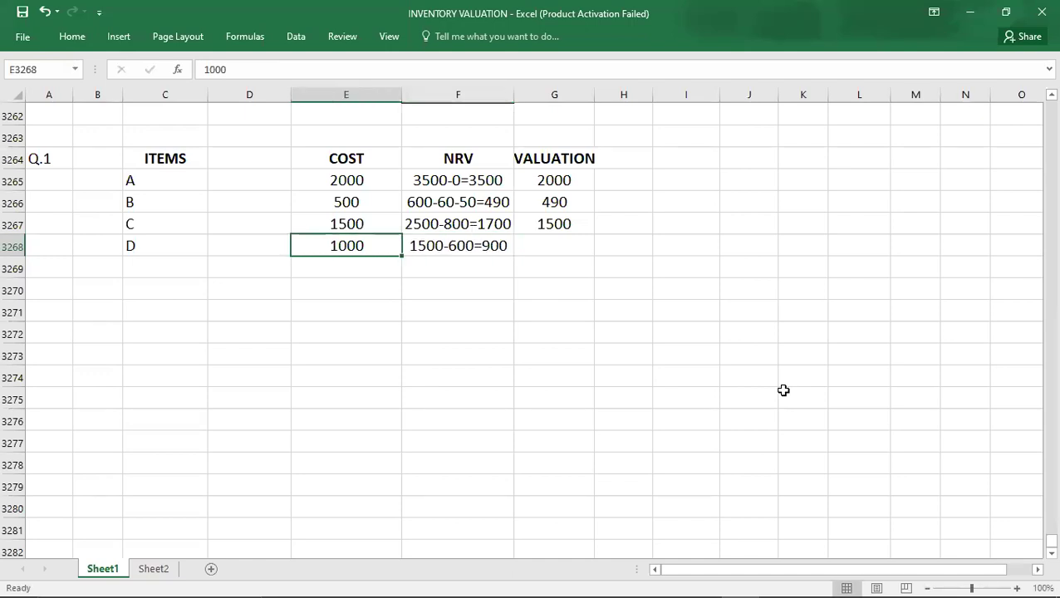
Step: Enter 900, the lower of item D's cost and NRV, as its valuation in G3268
key("Right")
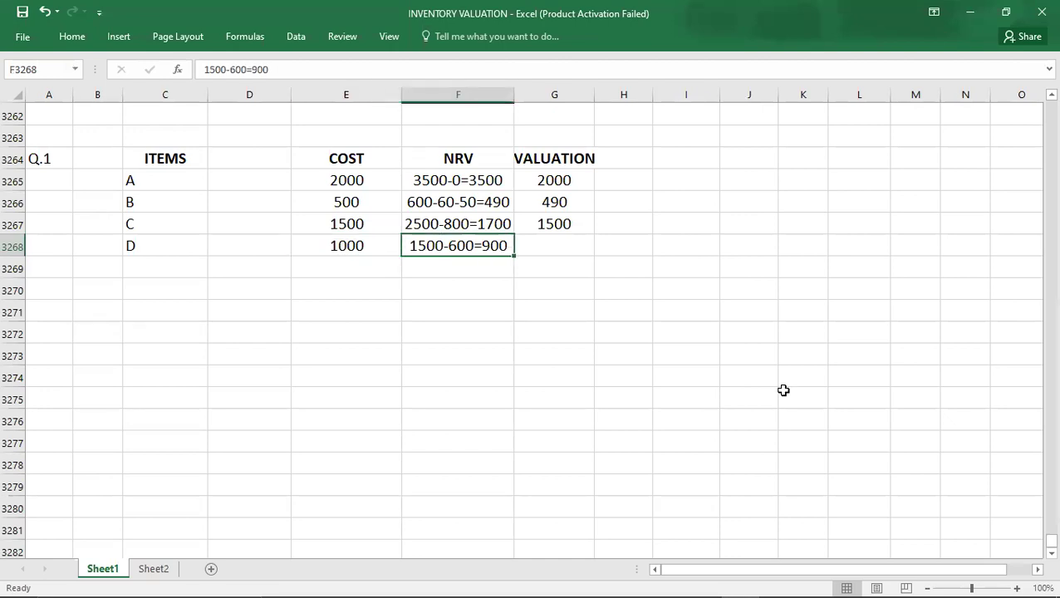
key("Right")
type("900")
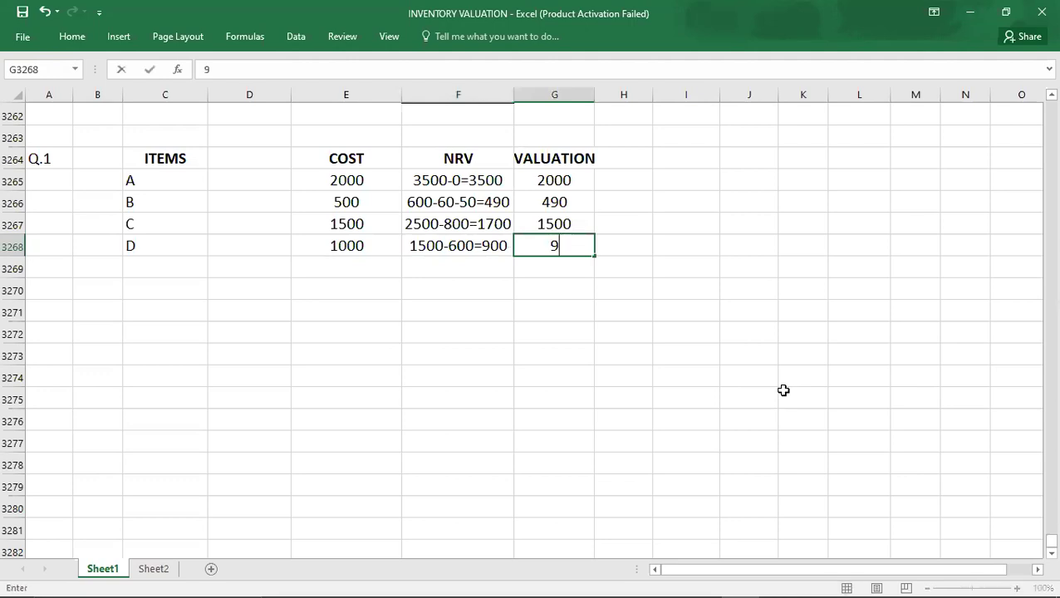
key("Return")
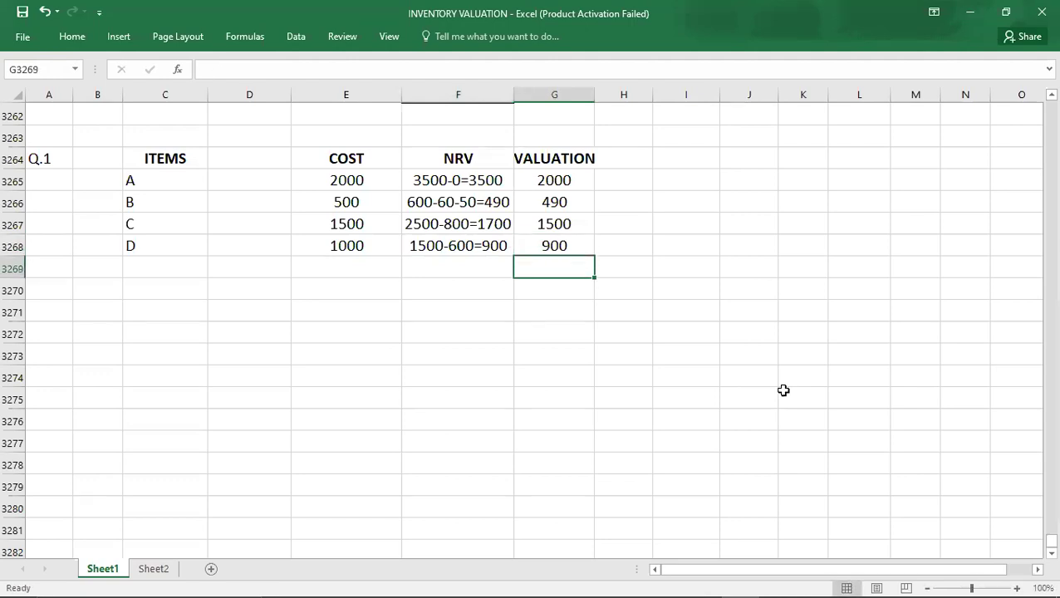
Step: Total the four item valuations and enter 4890 in G3269 beneath them
left_click(524, 176)
key("shift+Down")
key("shift+Down")
key("shift+Down")
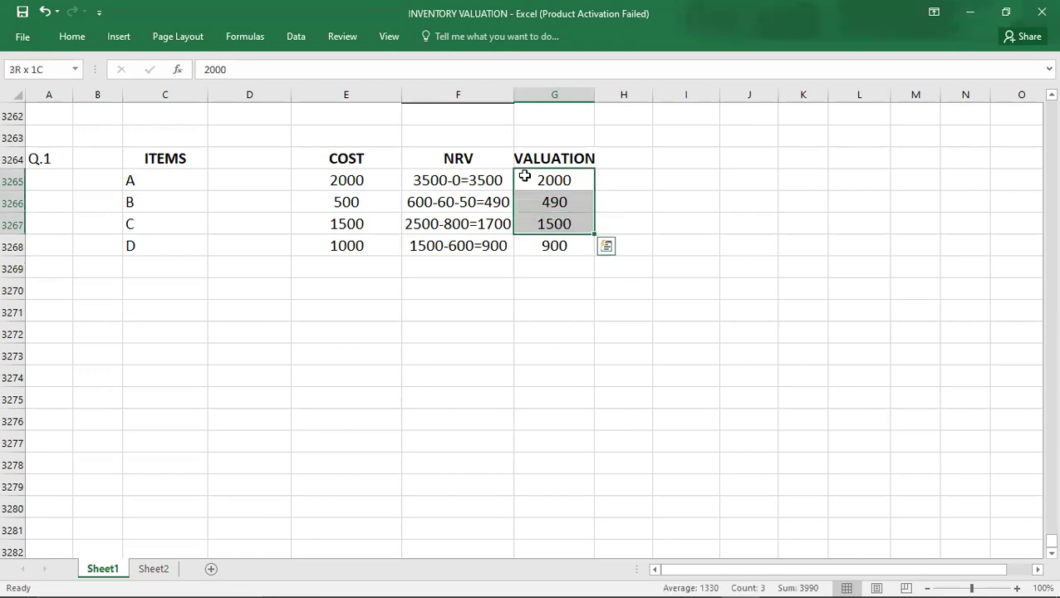
key("Down")
key("Down")
key("Down")
key("Down")
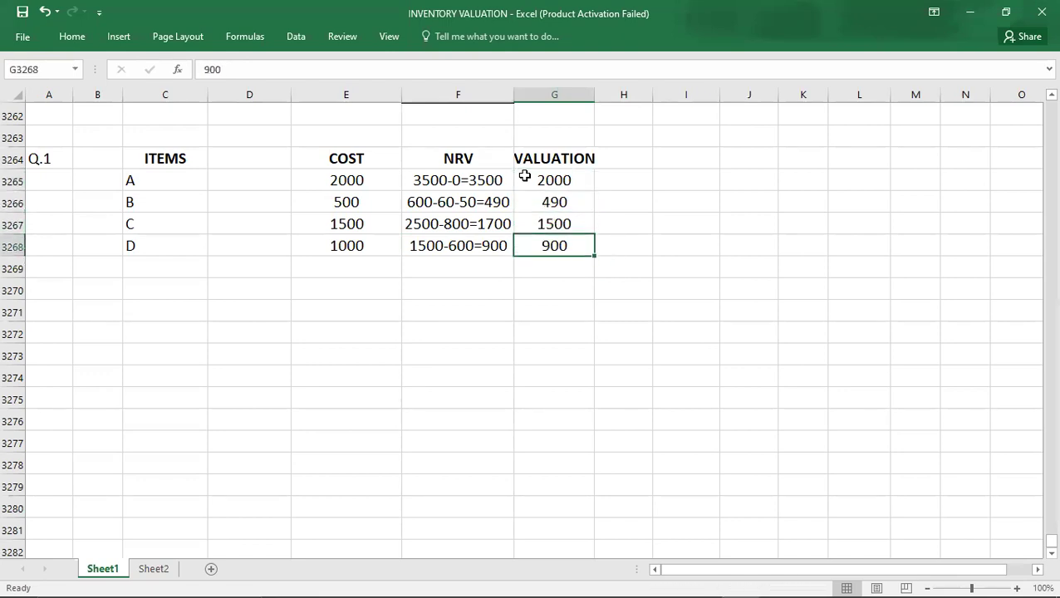
type("4890")
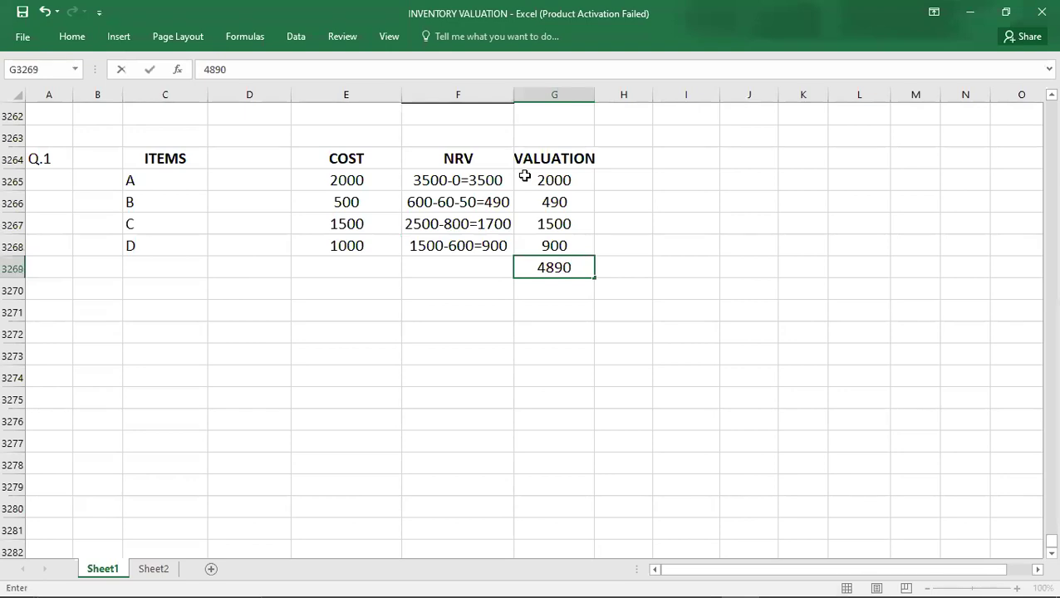
key("Return")
Step: Label the total row CLOSING STOCK in C3269
key("Up")
key("Left")
key("Left")
key("Left")
key("Left")
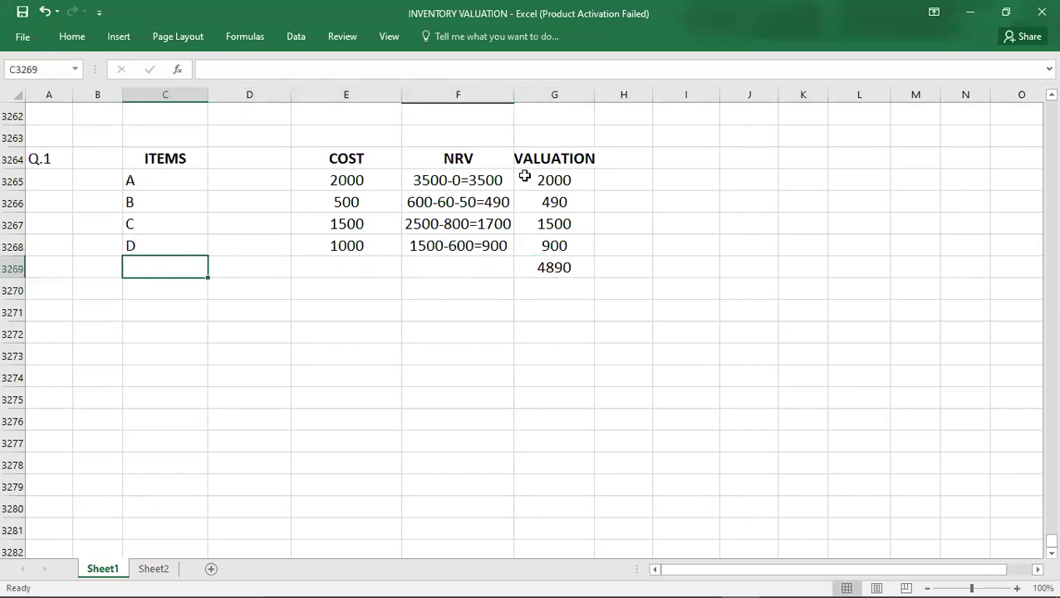
type("CLOSING ")
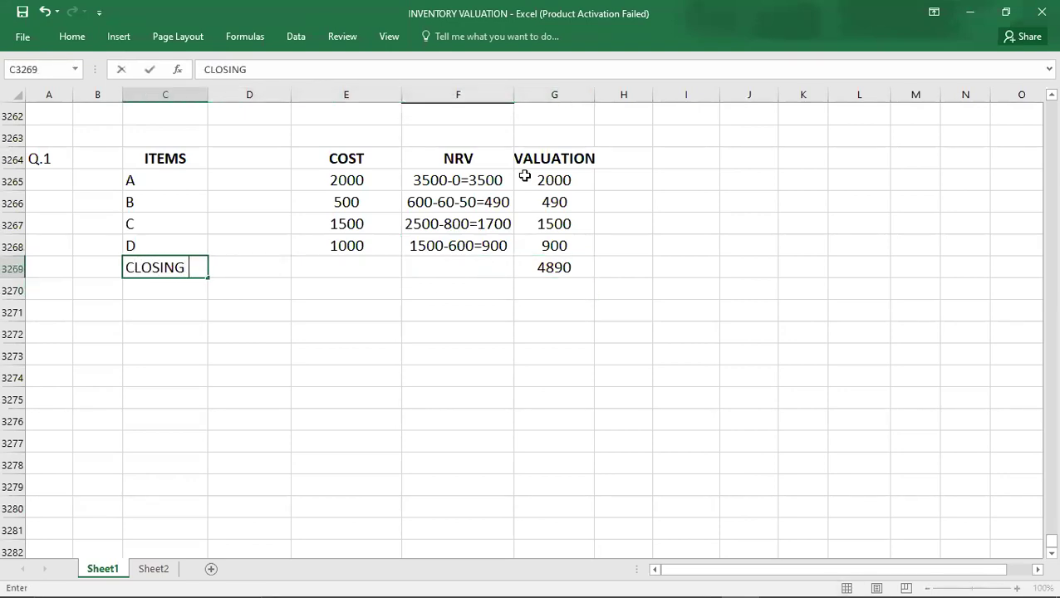
type("STOCK")
Step: Apply a top and double bottom border to the closing stock total in G3269
key("Right")
key("Right")
key("Right")
key("Right")
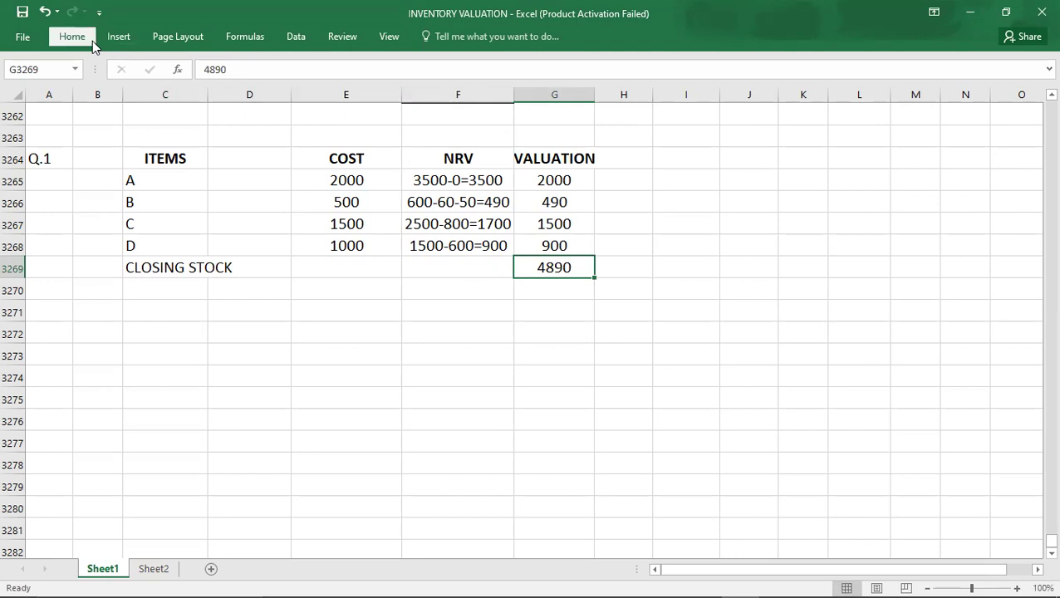
left_click(91, 40)
left_click(216, 92)
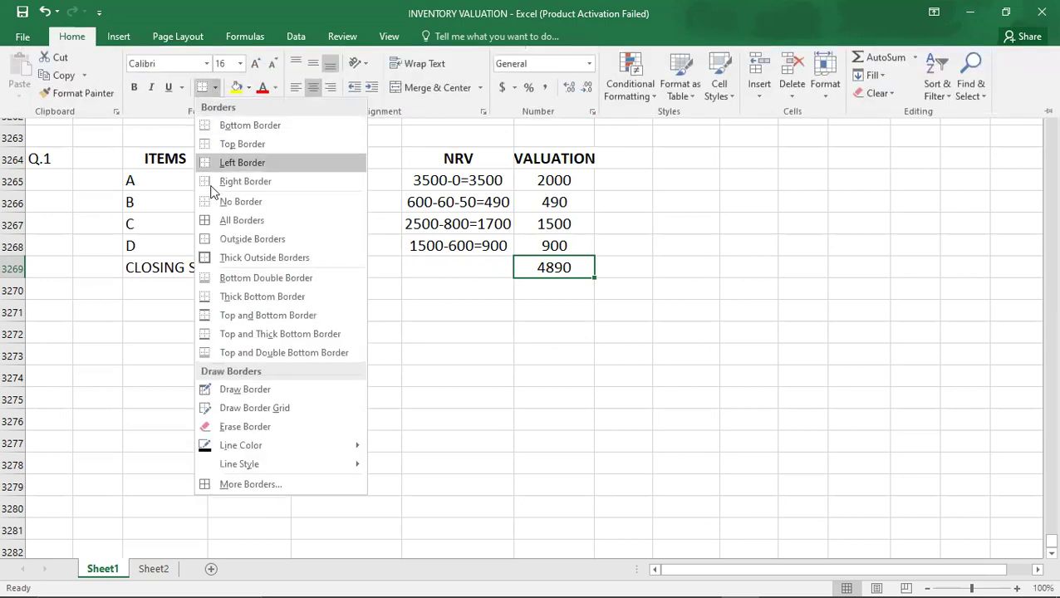
left_click(207, 352)
left_click(209, 351)
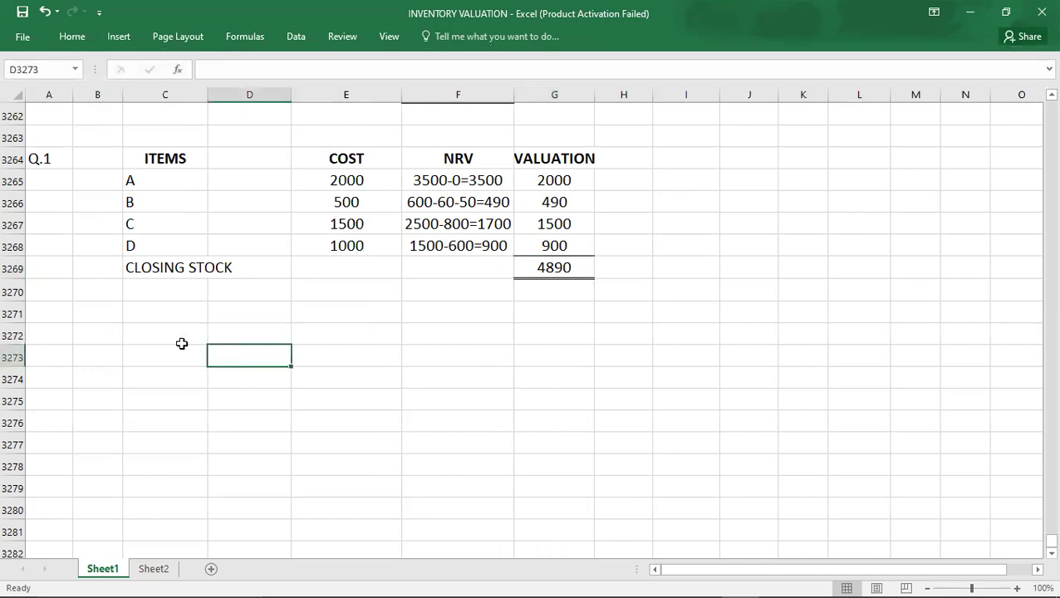
Step: Review question 2's FIFO table, from its purchases and sales down to the closing stock
left_click(44, 314)
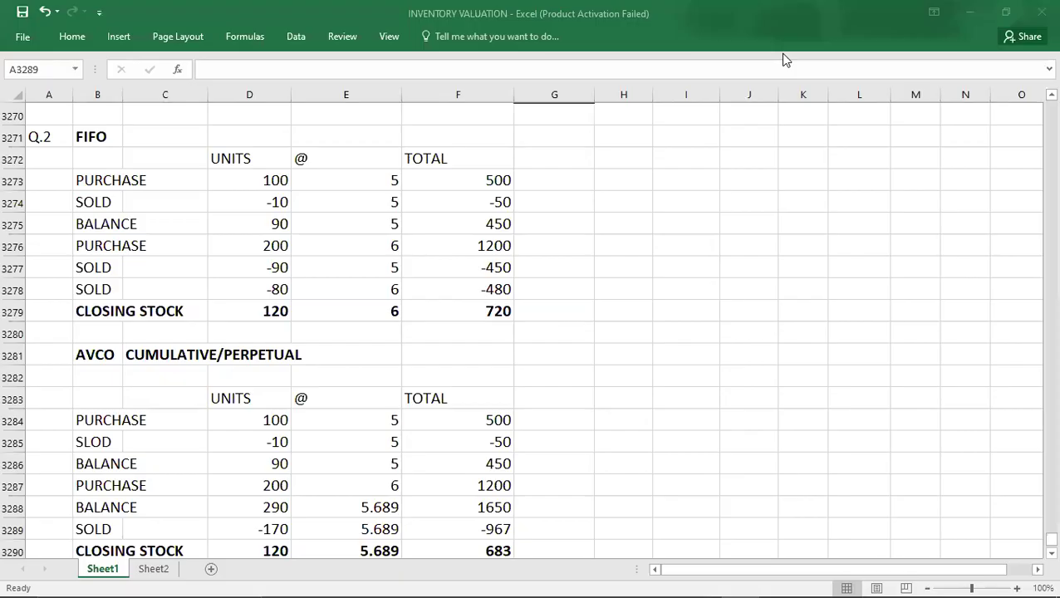
left_click(56, 140)
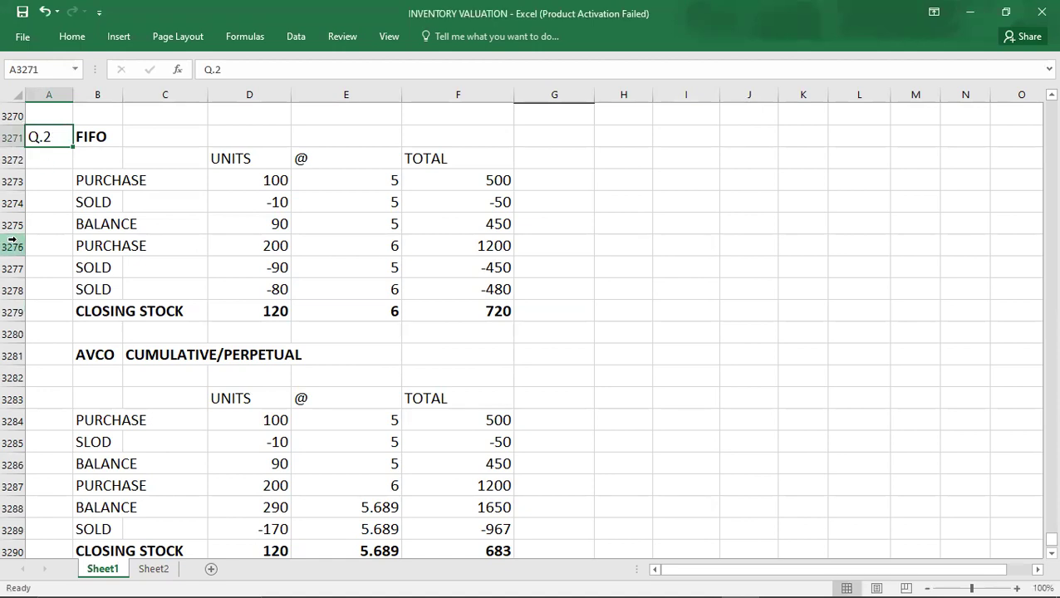
key("Down")
key("Down")
key("Down")
key("Down")
key("Down")
key("Down")
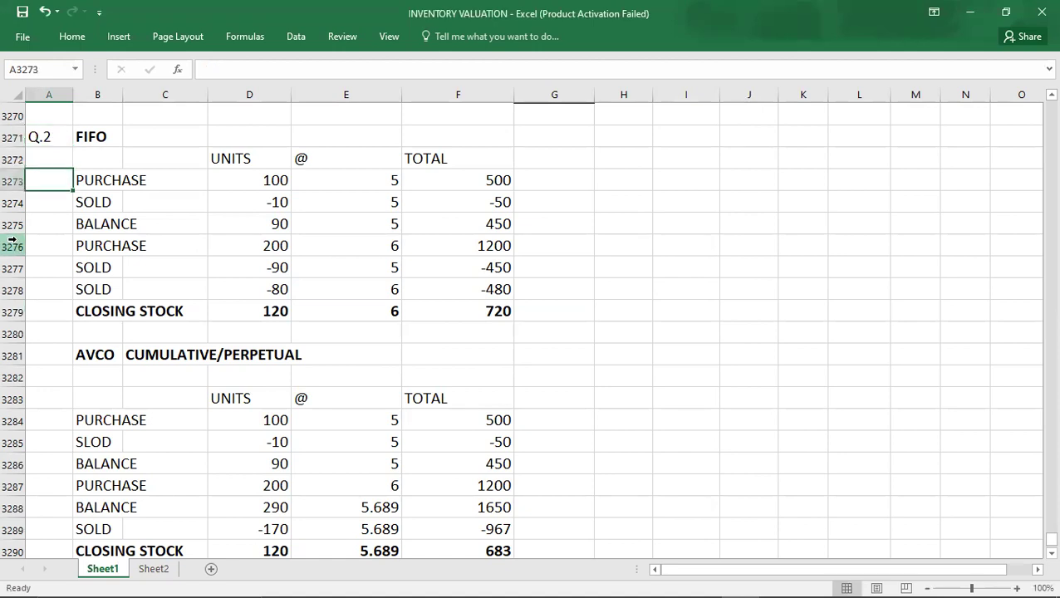
key("Down")
key("Down")
key("Down")
key("Down")
key("Down")
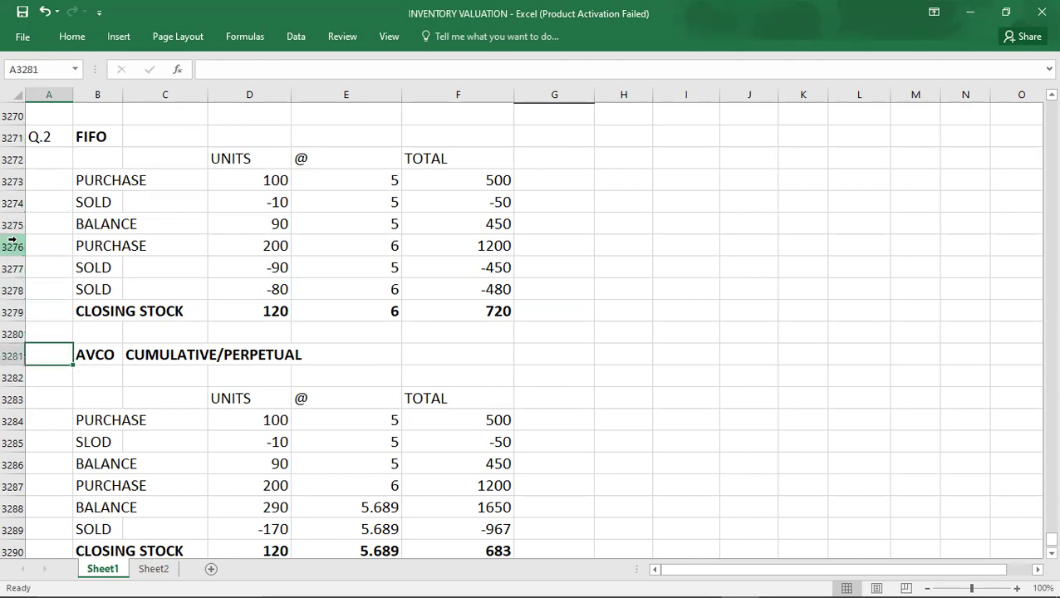
Step: Examine question 2's cumulative/perpetual AVCO table down to its closing stock row
key("Down")
key("Down")
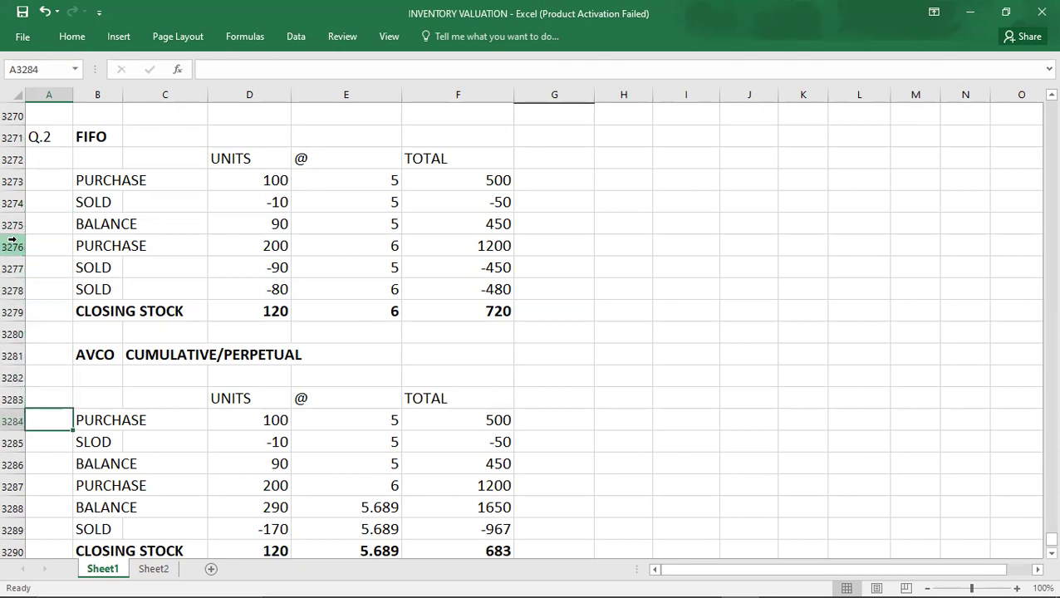
key("Down")
key("Down")
key("Down")
key("Down")
key("Down")
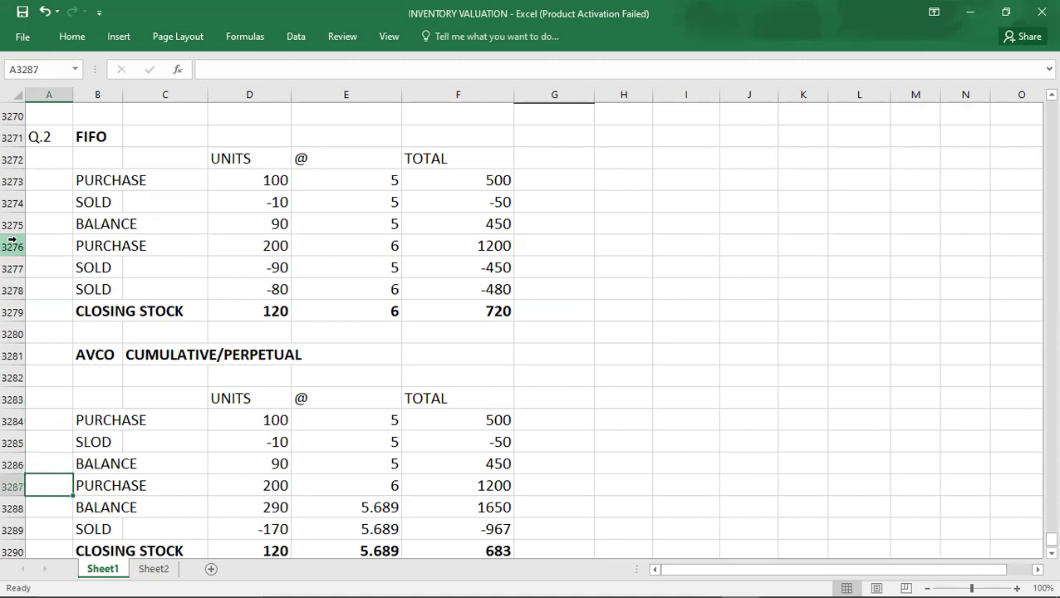
key("Down")
key("Down")
key("Down")
key("Down")
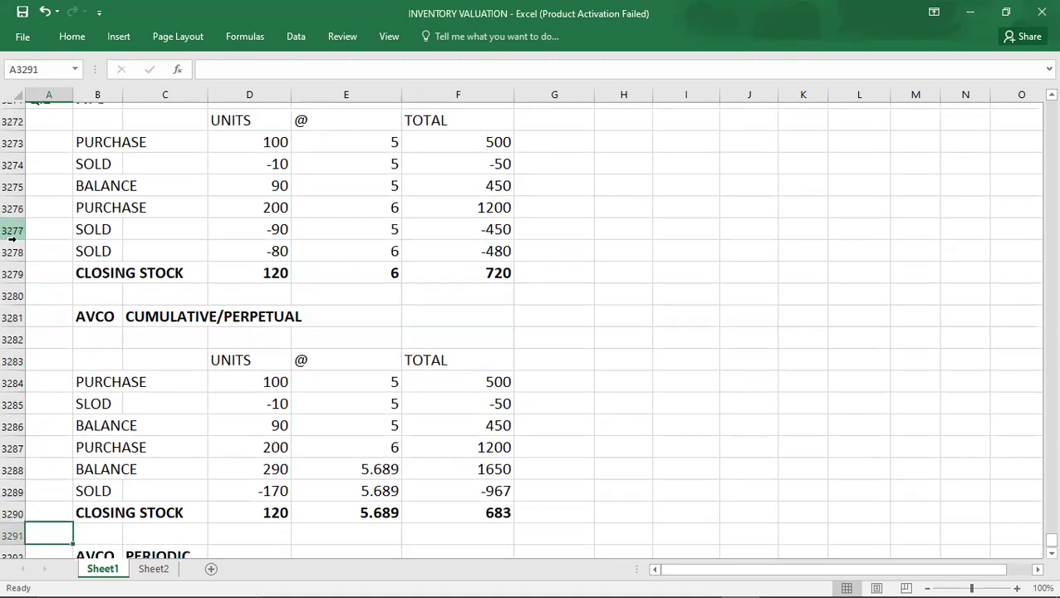
Step: Examine the periodic AVCO table with its purchases, balance, units sold and closing stock
key("Down")
key("Down")
key("Down")
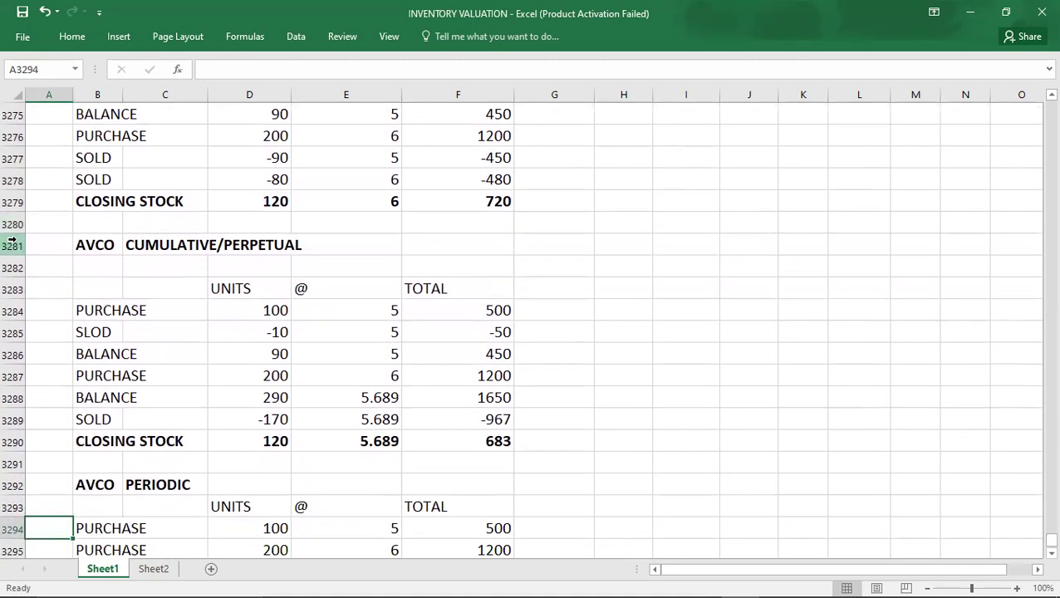
key("Down")
key("Down")
key("Down")
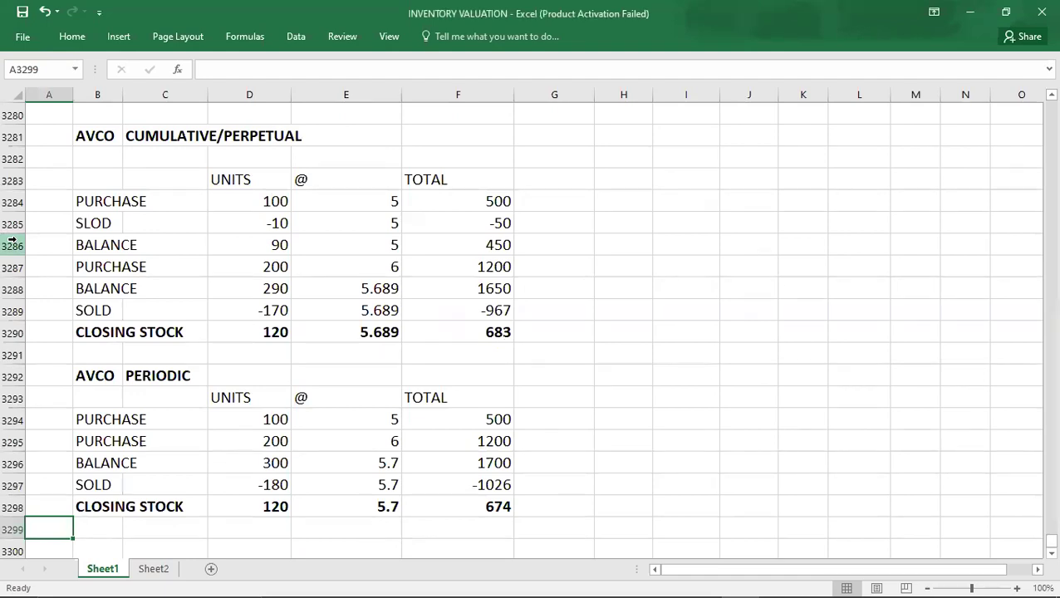
key("Down")
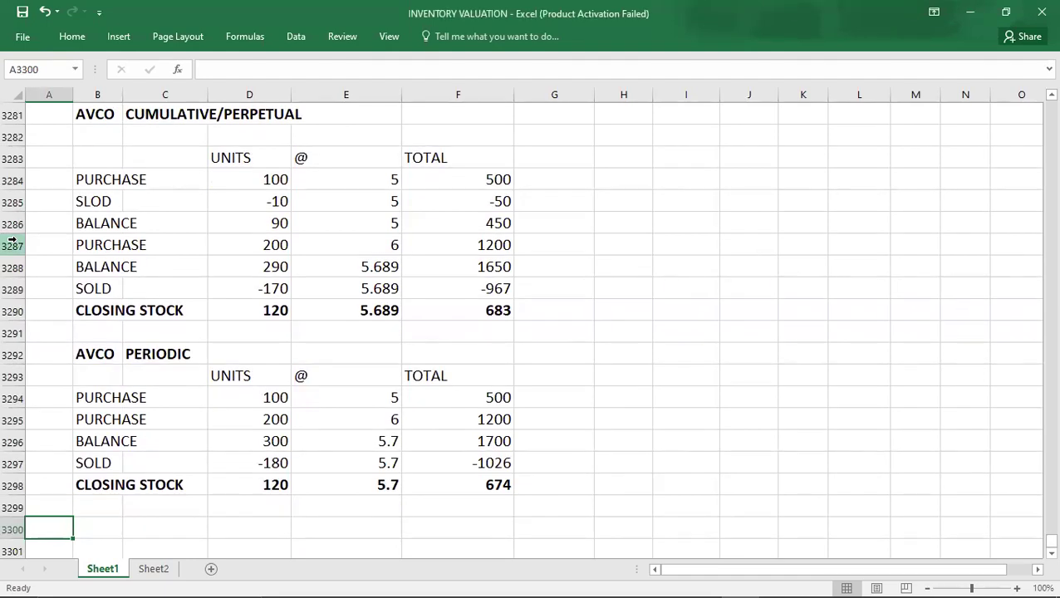
Step: Start the next question below the periodic AVCO table by entering Q.3 in A3300
key("Down")
key("Down")
key("Down")
key("Down")
key("Down")
key("Down")
key("Down")
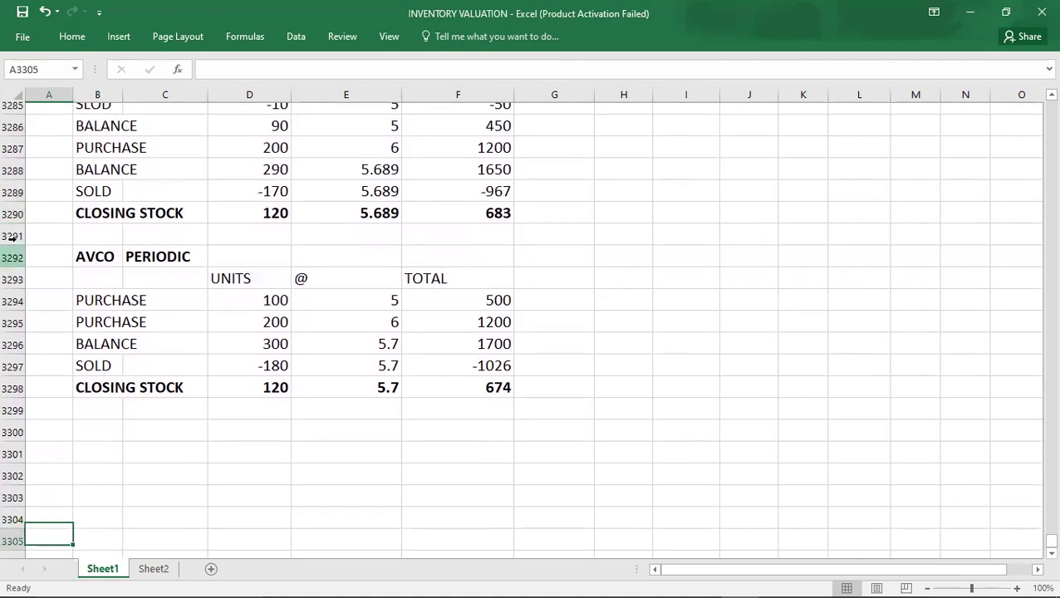
key("Down")
key("Down")
key("Down")
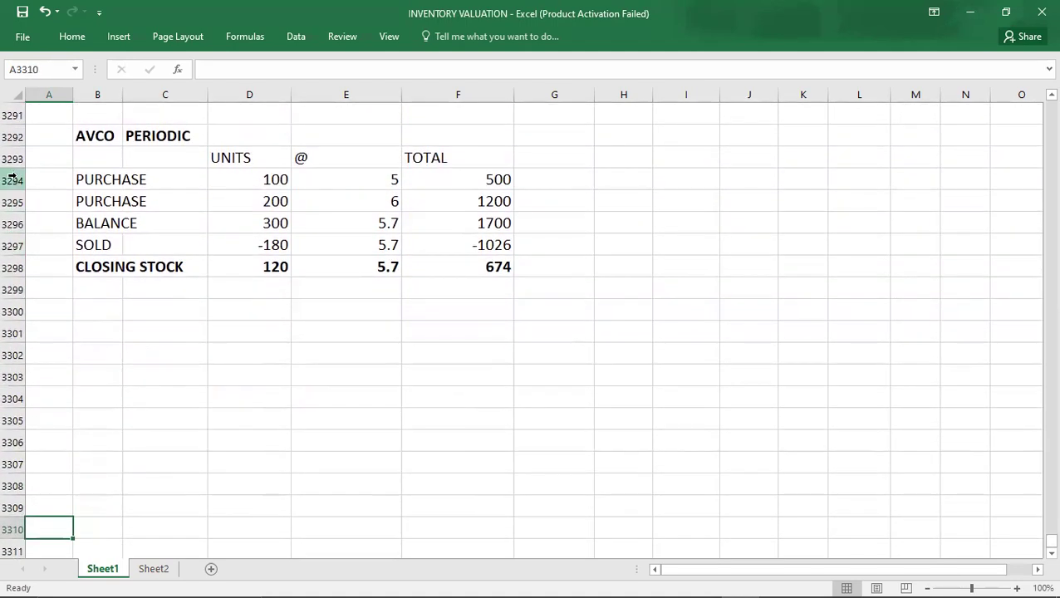
left_click(46, 315)
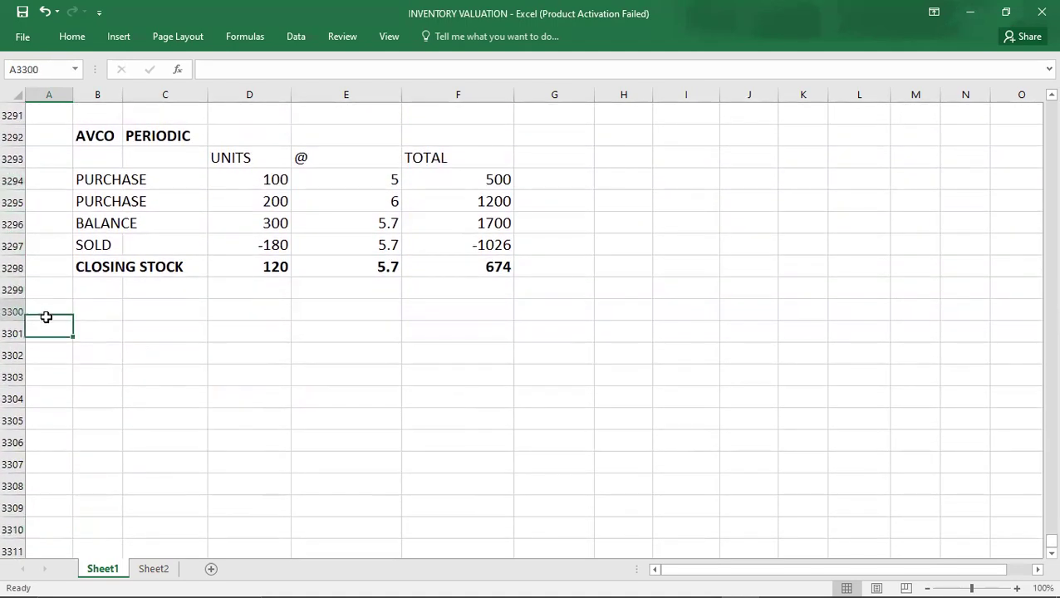
type("Q.3")
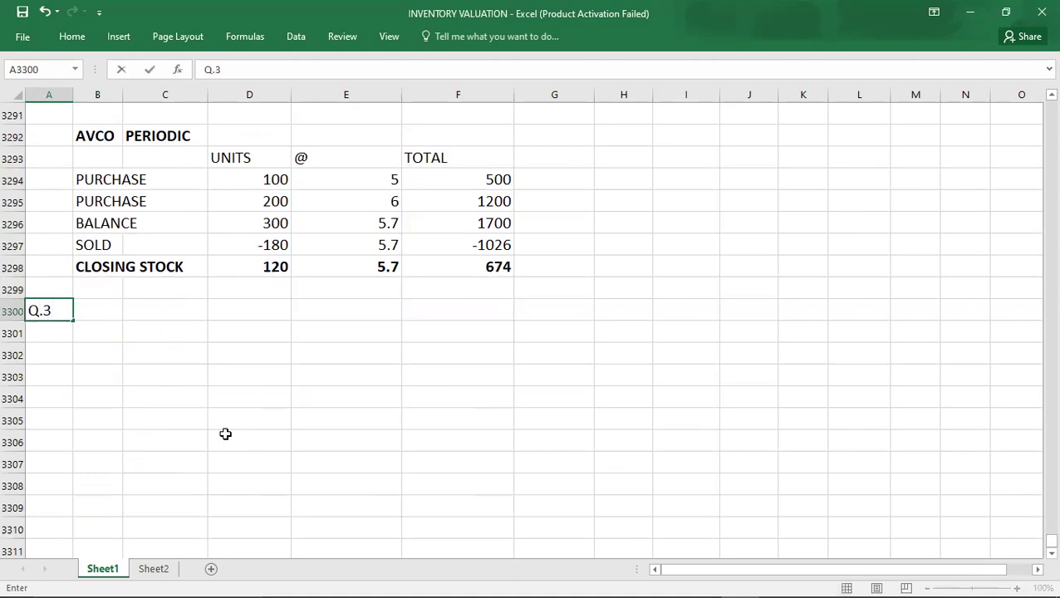
Step: Switch to the INVENTORY VALUATION 2023 PDF, read question 3 about the three paintings, and return to the Excel workbook
key("alt+Tab")
key("alt+Tab")
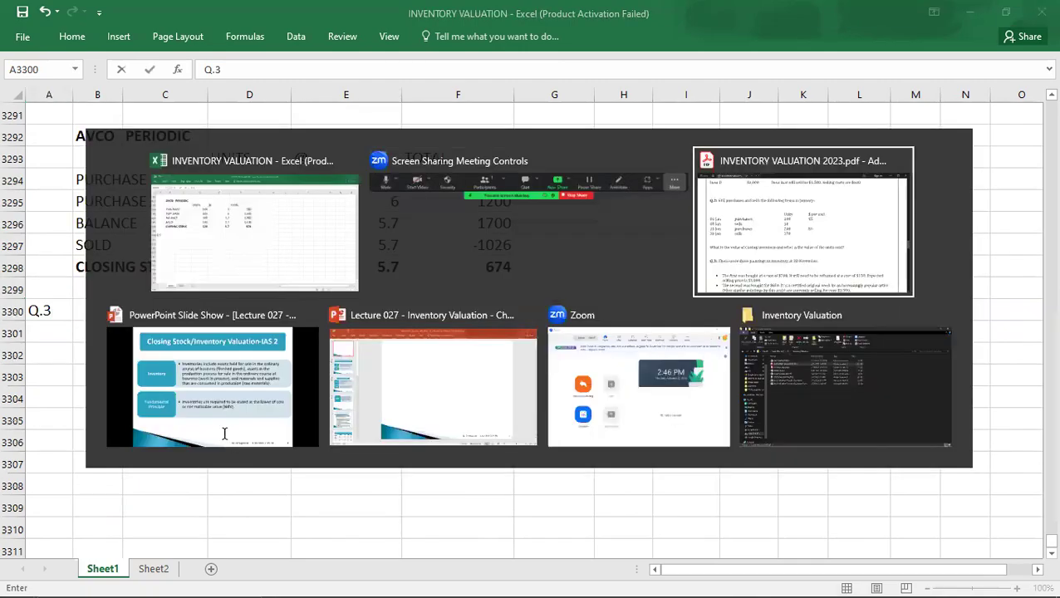
scroll(224, 431, "down", 5)
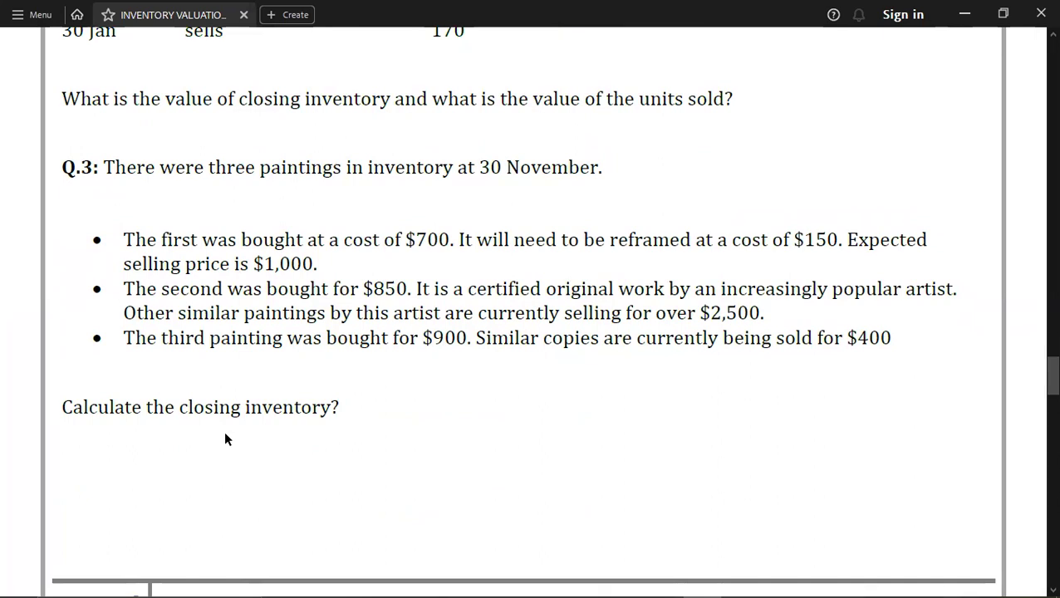
key("alt+Tab")
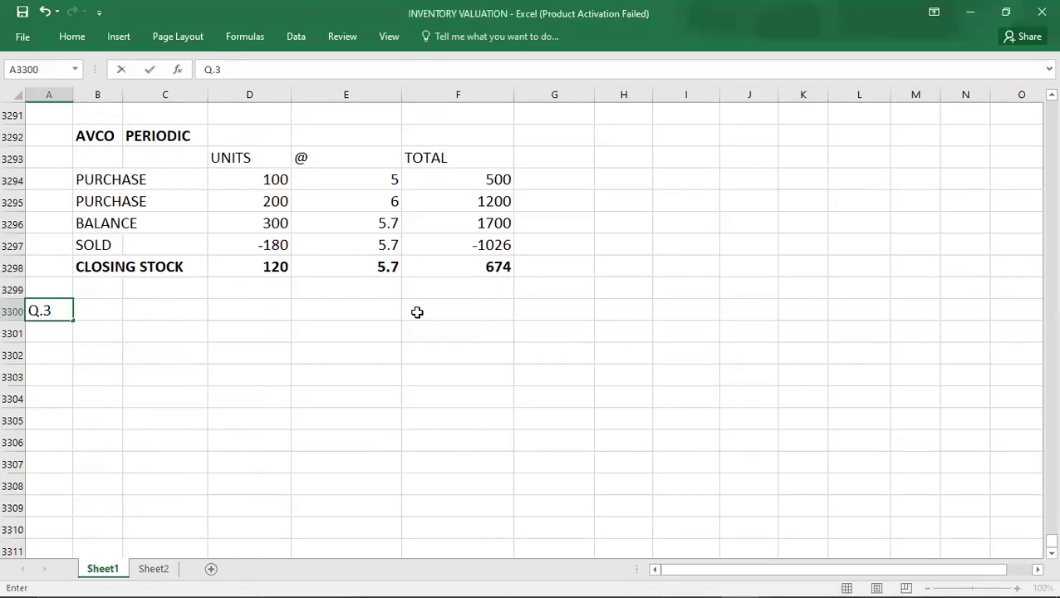
Step: Check the periodic AVCO totals in F3294:F3297 against the closing stock value in F3298
left_click(461, 184)
key("shift+Down")
key("shift+Down")
key("shift+Down")
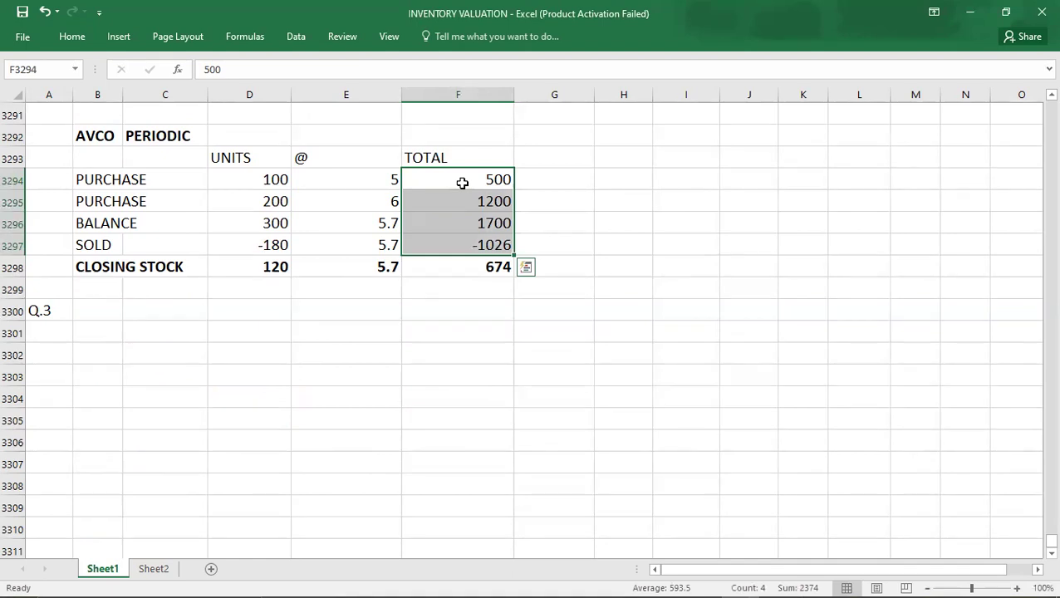
key("Down")
key("Down")
key("Down")
key("Down")
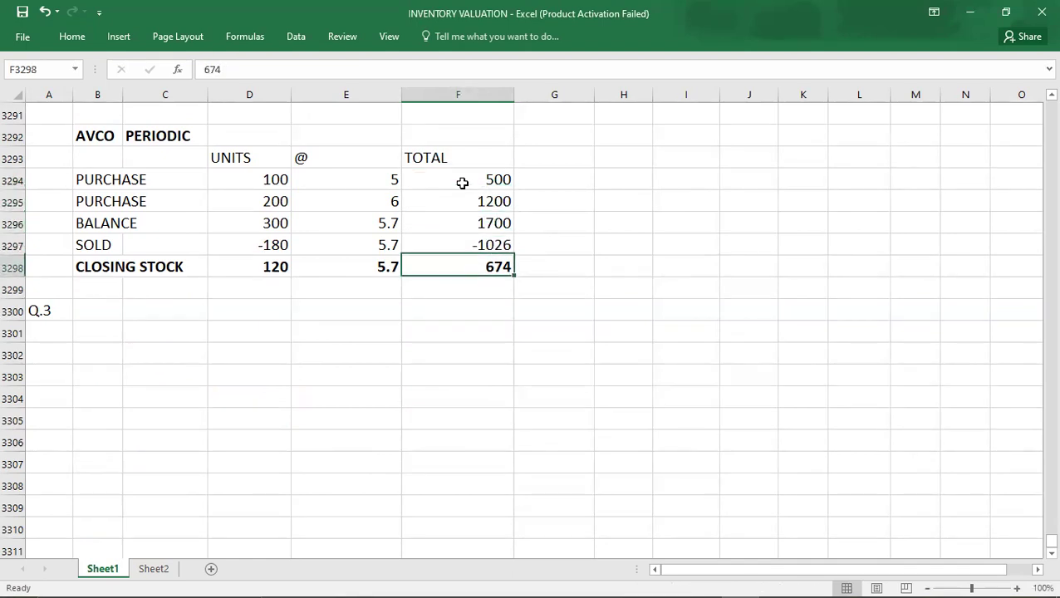
Step: Open Calculator and multiply the periodic AVCO closing stock's 120 units by its 5.7 unit cost
key("Left")
key("Left")
key("shift+Right")
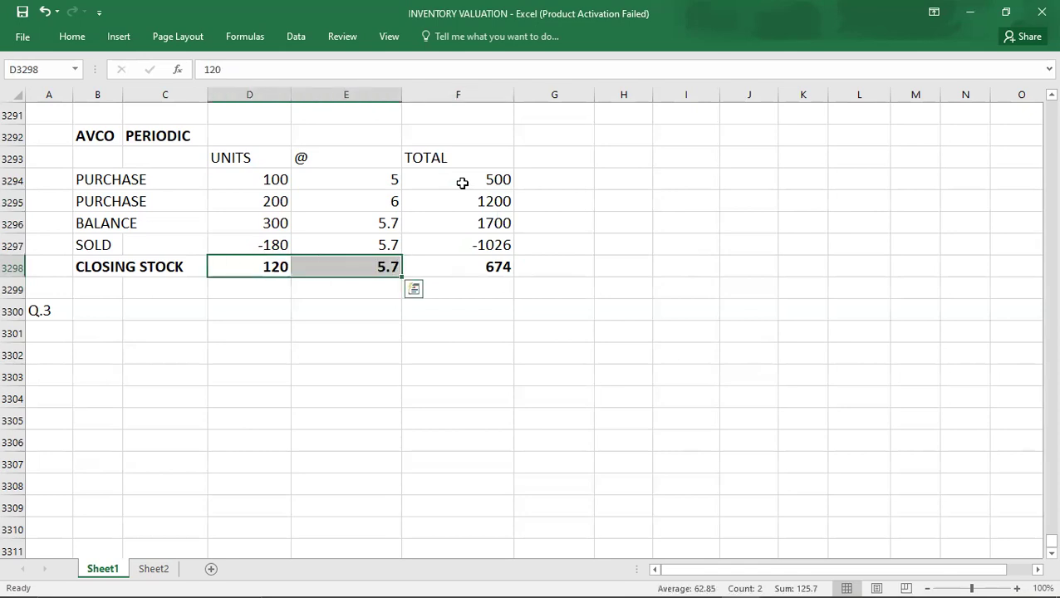
mouse_move(627, 579)
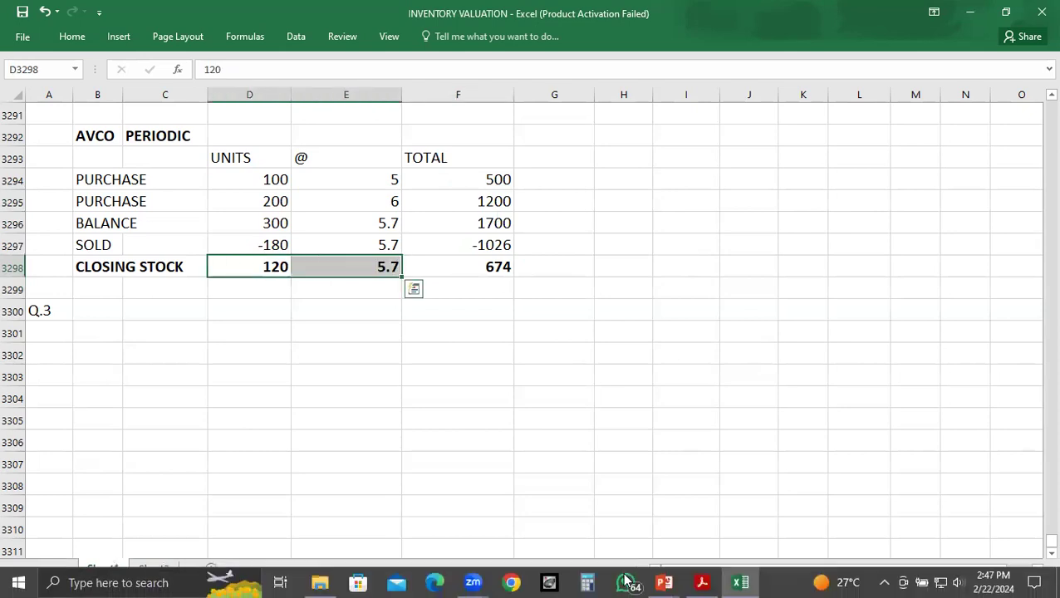
left_click(549, 582)
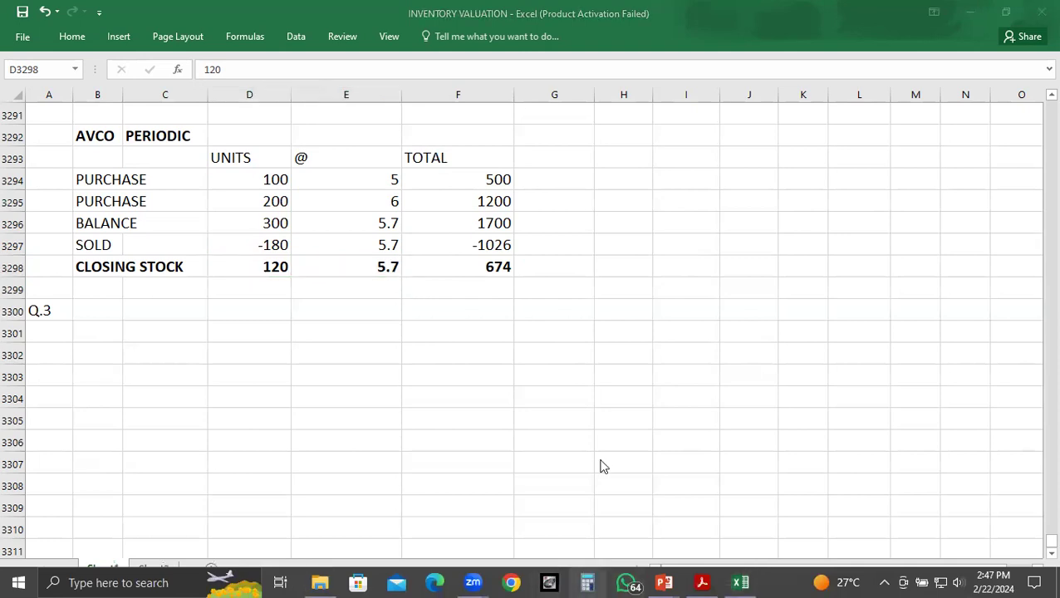
right_click(588, 581)
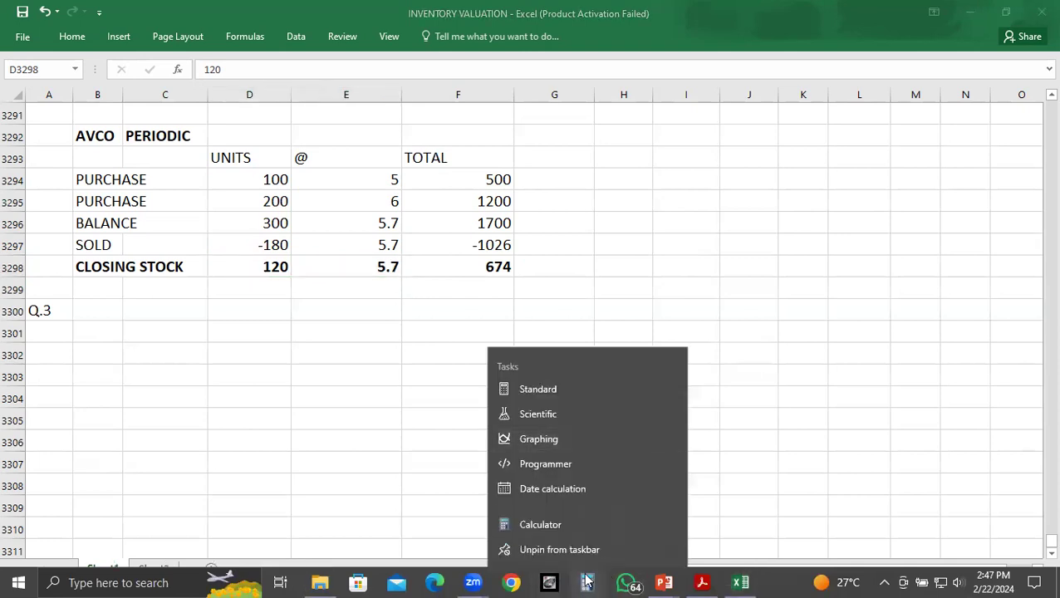
left_click(540, 525)
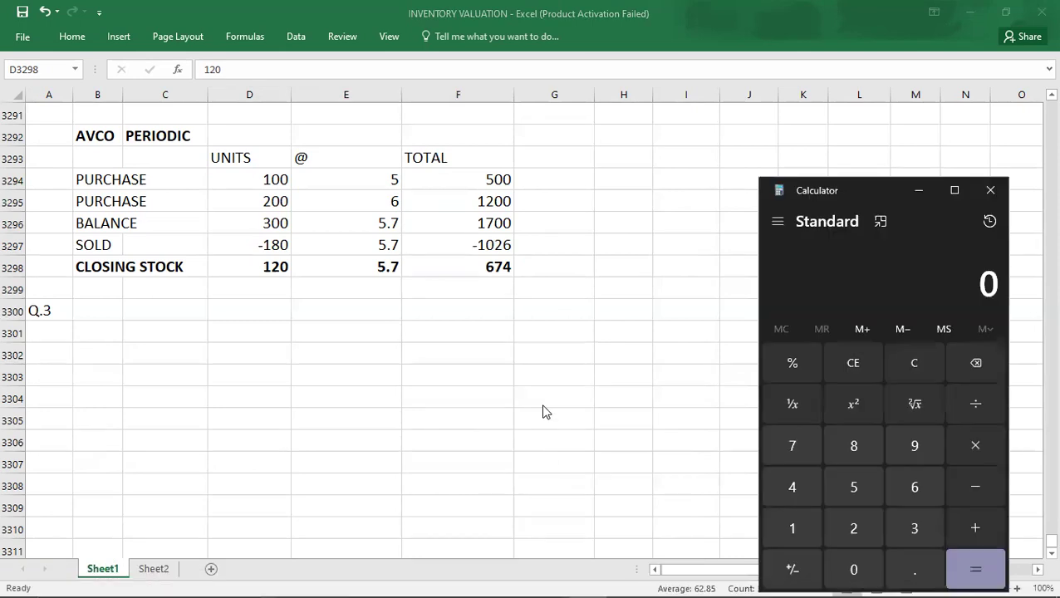
type("120")
key("asterisk")
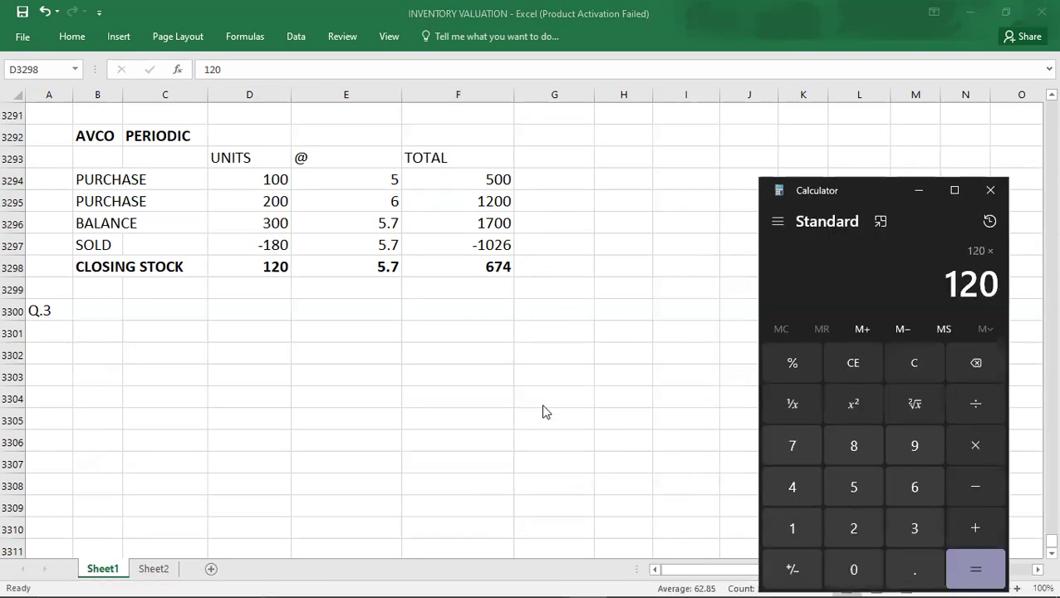
type("6")
key("BackSpace")
type("5.7")
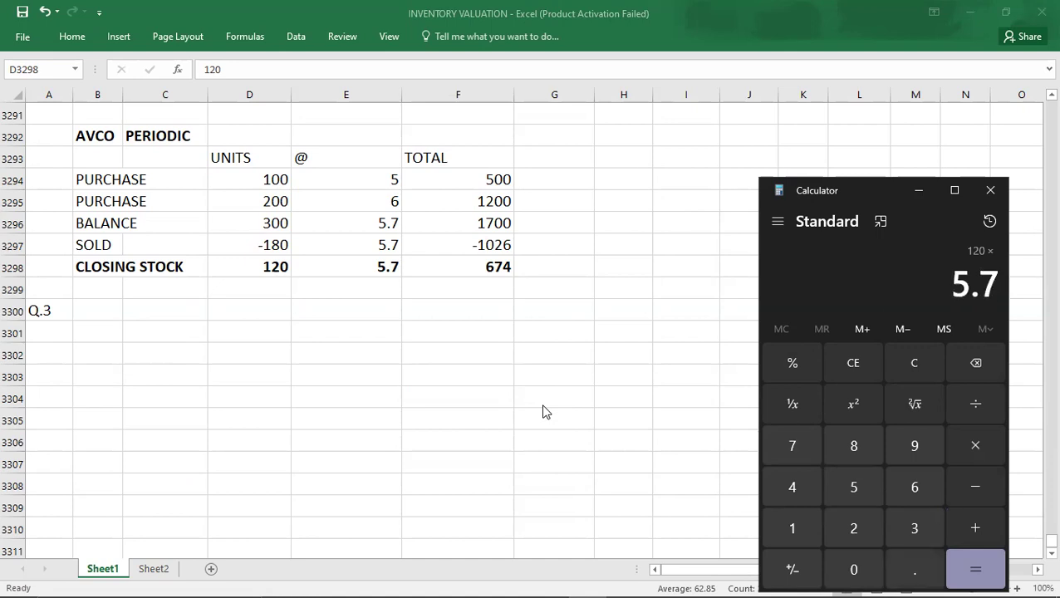
key("Return")
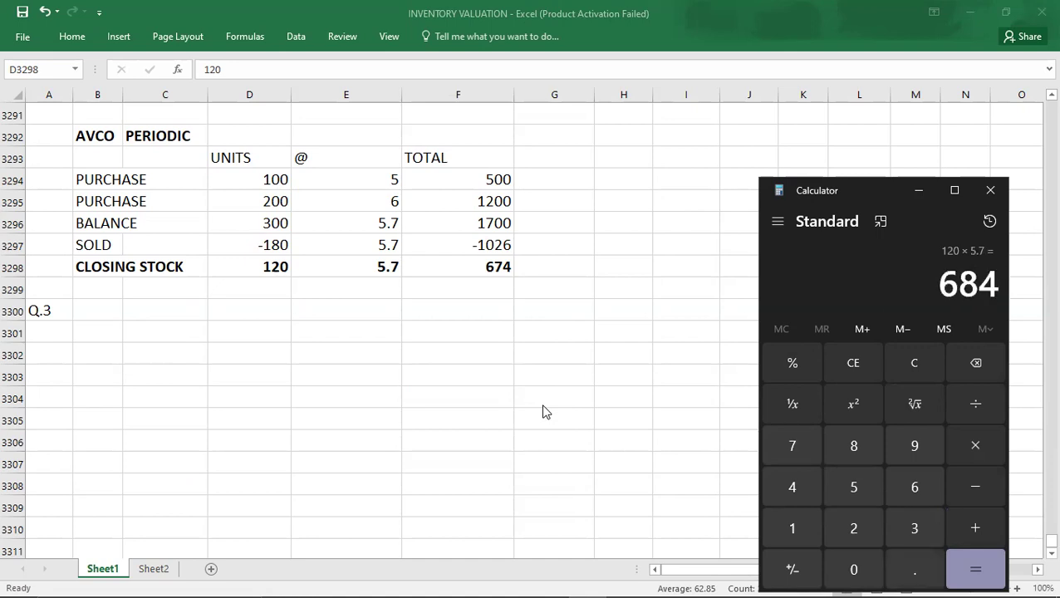
Step: Return to the Excel workbook and set the periodic AVCO closing stock total in F3298 to 684
key("alt+Tab")
key("shift+Right")
left_click(494, 269)
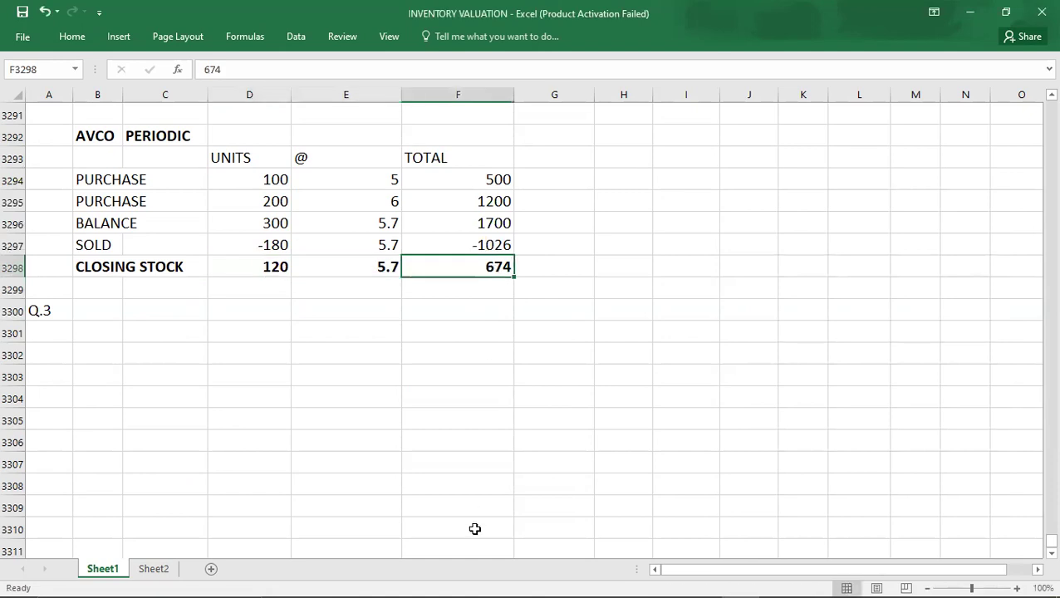
type("684")
key("Return")
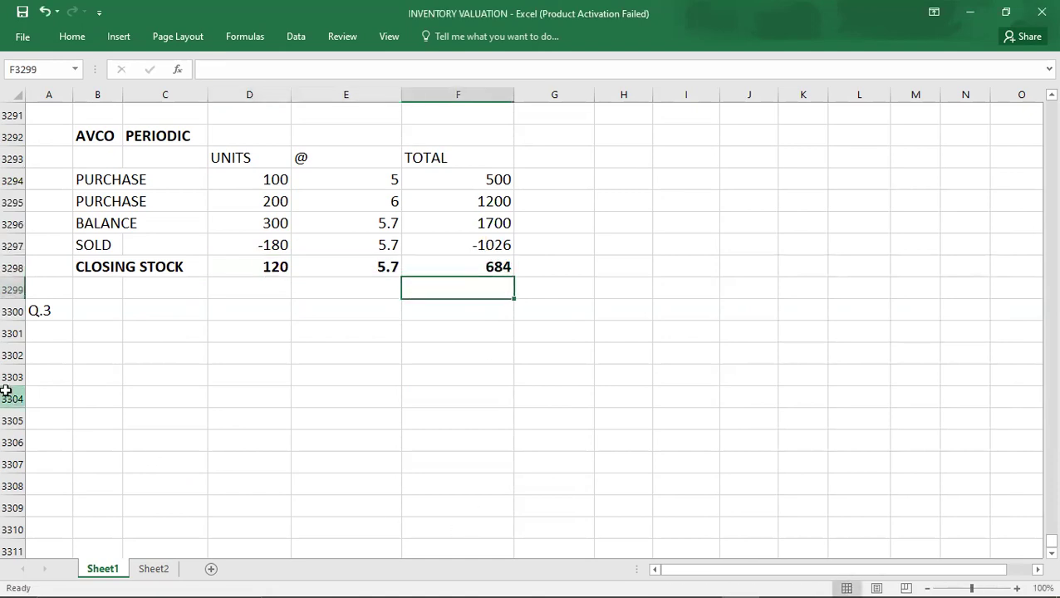
Step: Review question 3 about the three paintings in the INVENTORY VALUATION PDF and return to the Excel workbook at Q.3
left_click(63, 309)
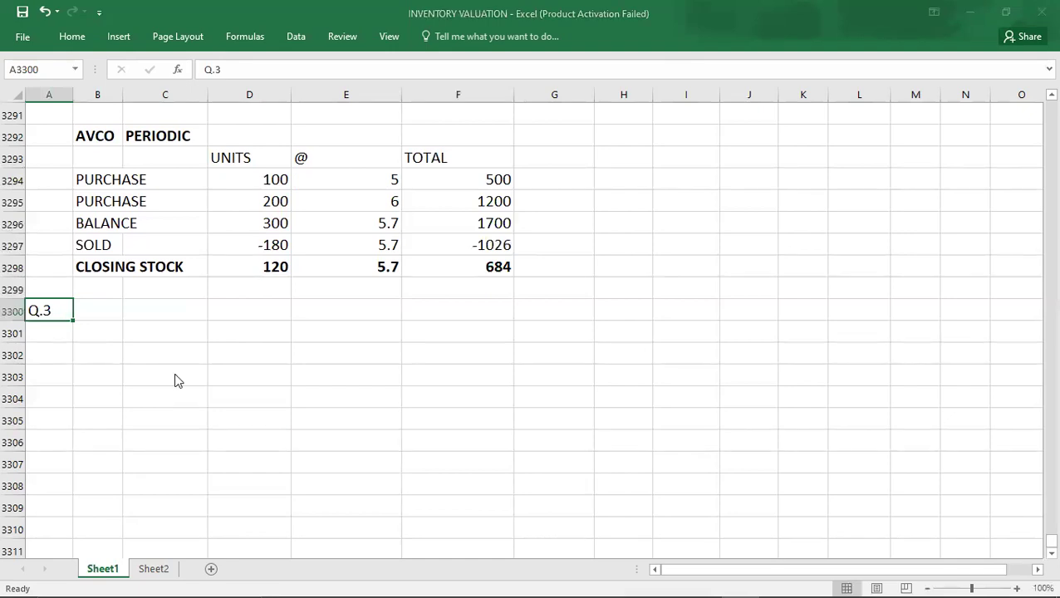
key("alt+Tab")
key("alt+Tab")
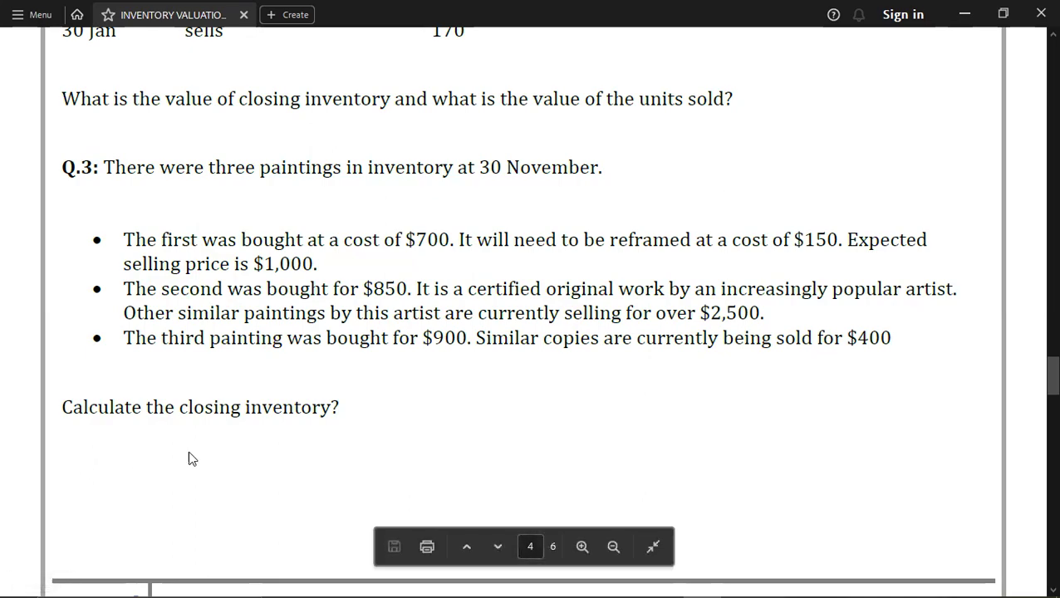
key("alt+Tab")
Step: Copy question 1's heading row from C3264:G3264 and paste it beside Q.3, starting in C3300
key("Return")
key("Up")
key("Up")
key("Up")
key("Up")
key("Up")
key("Up")
key("Up")
key("Up")
key("Up")
key("Up")
key("Up")
key("Up")
key("Up")
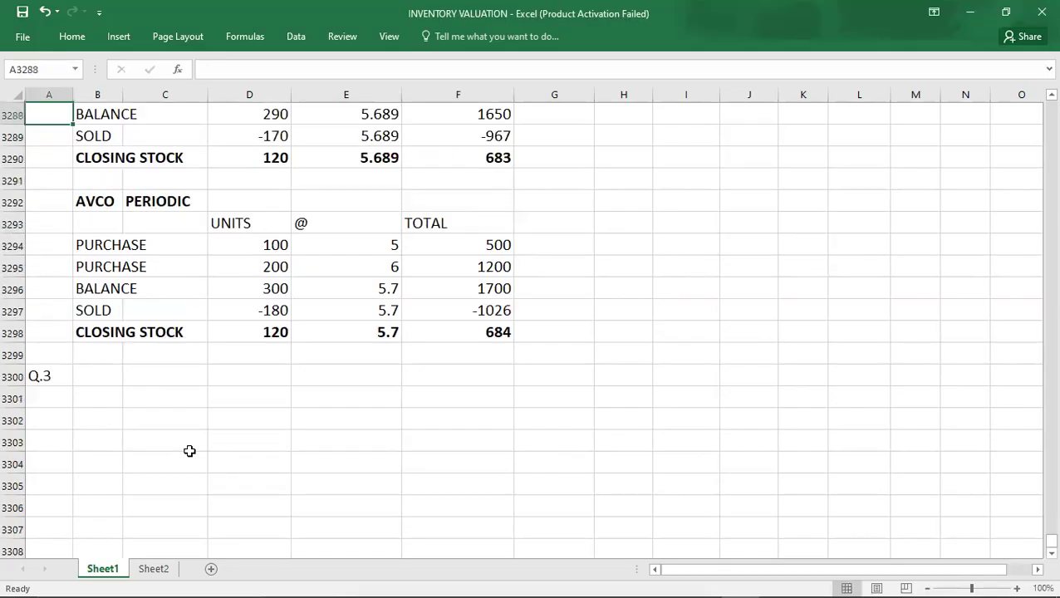
key("Up")
key("Up")
key("Up")
key("Up")
key("Up")
key("Up")
key("Up")
key("Up")
key("Up")
key("Up")
key("Up")
key("Up")
key("Up")
key("Up")
key("Up")
key("Up")
key("Up")
key("Up")
key("Up")
key("Up")
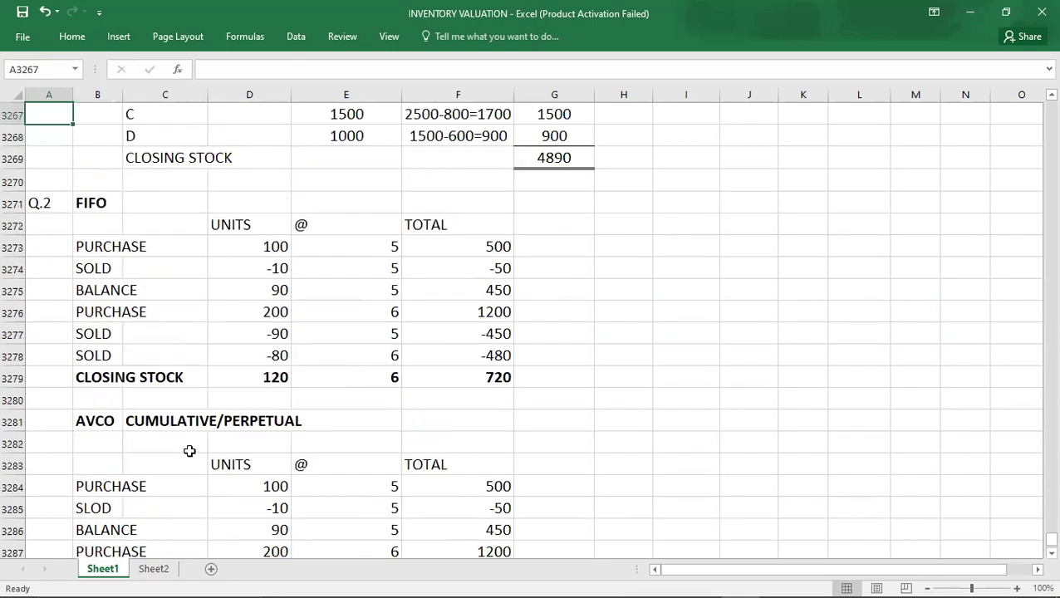
key("Up")
key("Up")
key("Up")
key("Up")
key("Up")
key("Down")
key("Down")
key("Right")
key("Right")
key("shift+Right")
key("shift+Right")
key("shift+Right")
key("shift+Right")
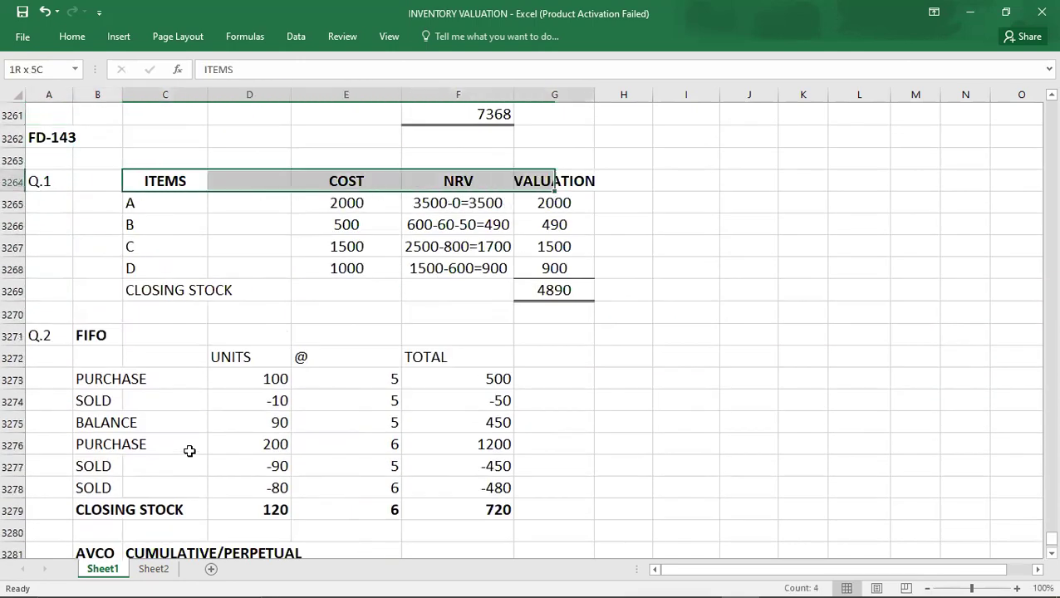
key("ctrl+c")
key("Down")
key("Down")
key("Down")
key("Down")
key("Down")
key("Down")
key("Down")
key("Down")
key("Down")
key("Down")
key("Down")
key("Down")
key("Down")
key("Down")
key("Down")
key("Down")
key("Down")
key("Down")
key("Down")
key("Down")
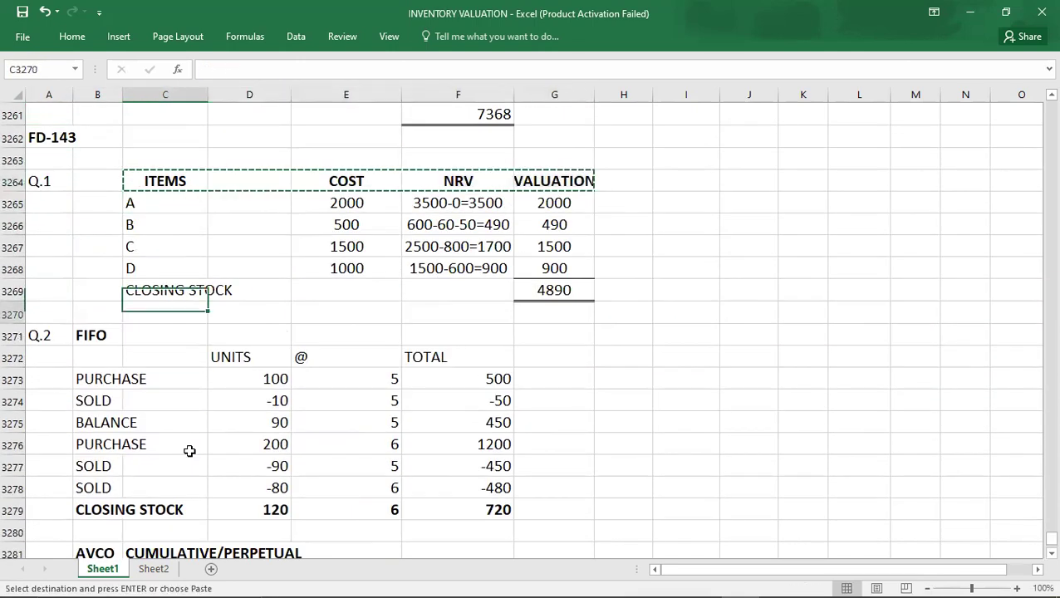
key("Down")
key("Down")
key("Down")
key("Down")
key("Down")
key("Down")
key("Down")
key("Down")
key("Down")
key("Down")
key("Down")
key("Down")
key("Down")
key("Down")
key("Down")
key("Down")
key("Down")
key("Down")
key("Down")
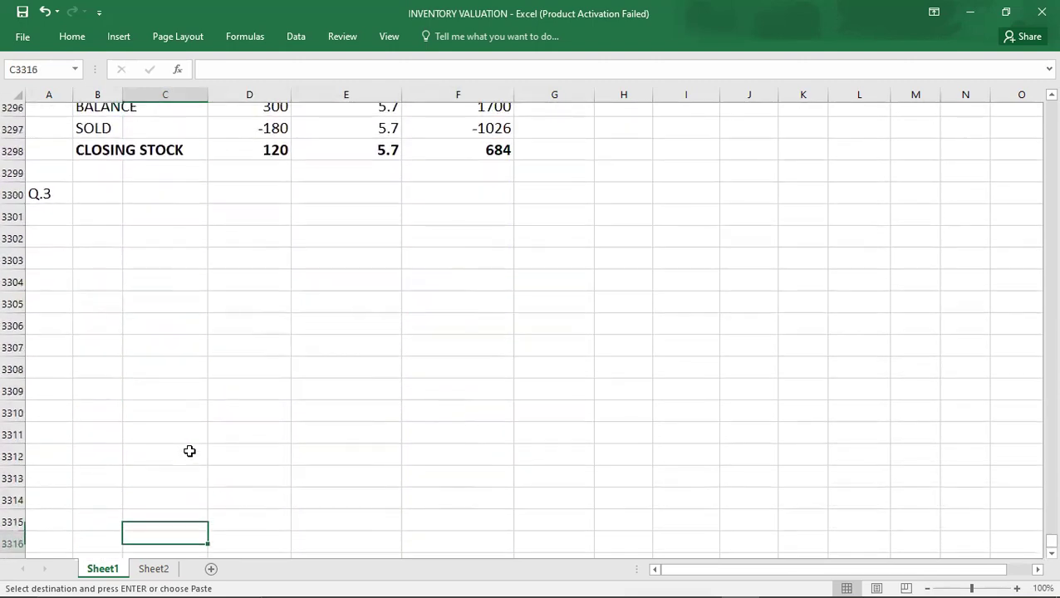
key("Up")
key("Up")
key("Up")
key("Up")
key("Up")
key("Up")
key("Up")
key("Up")
key("Up")
key("Up")
key("Up")
key("Up")
key("Up")
key("Up")
key("Up")
key("Up")
key("Up")
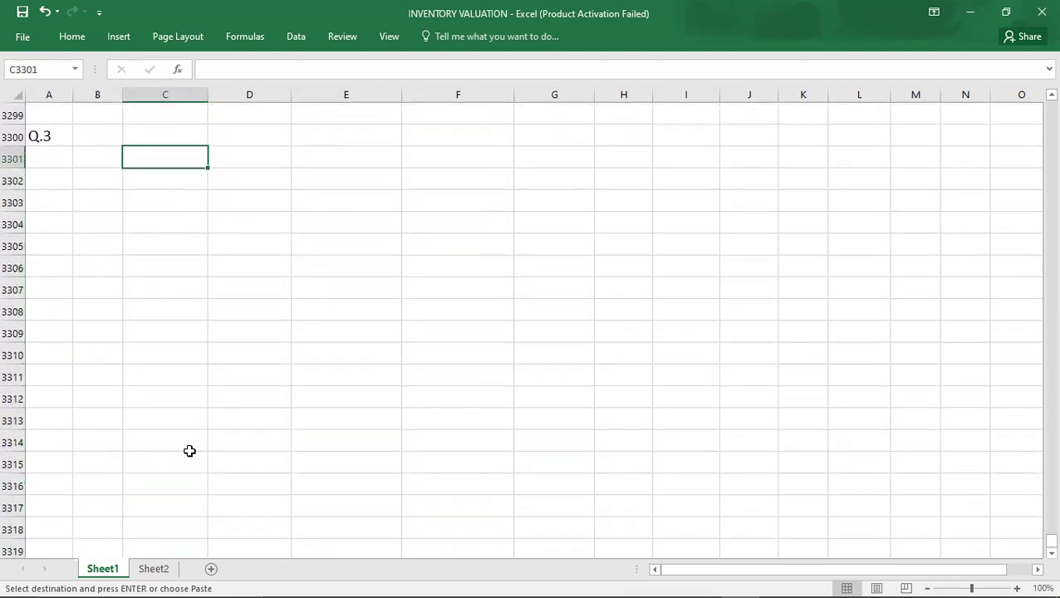
key("ctrl+v")
Step: Change question 3's first column heading in C3300 to PAINTINGS
key("Left")
key("Right")
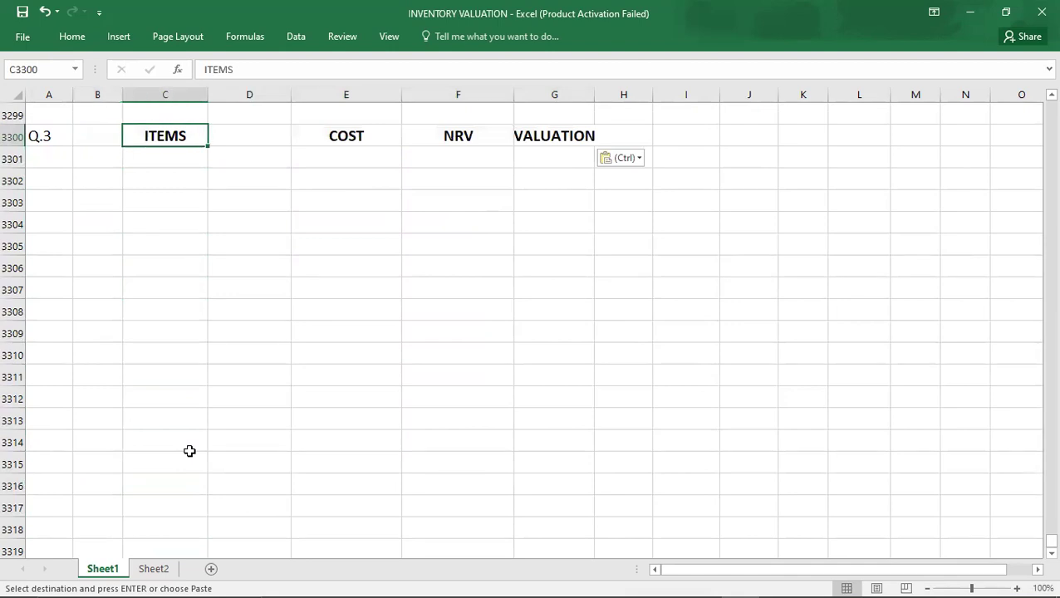
type("PAINTI")
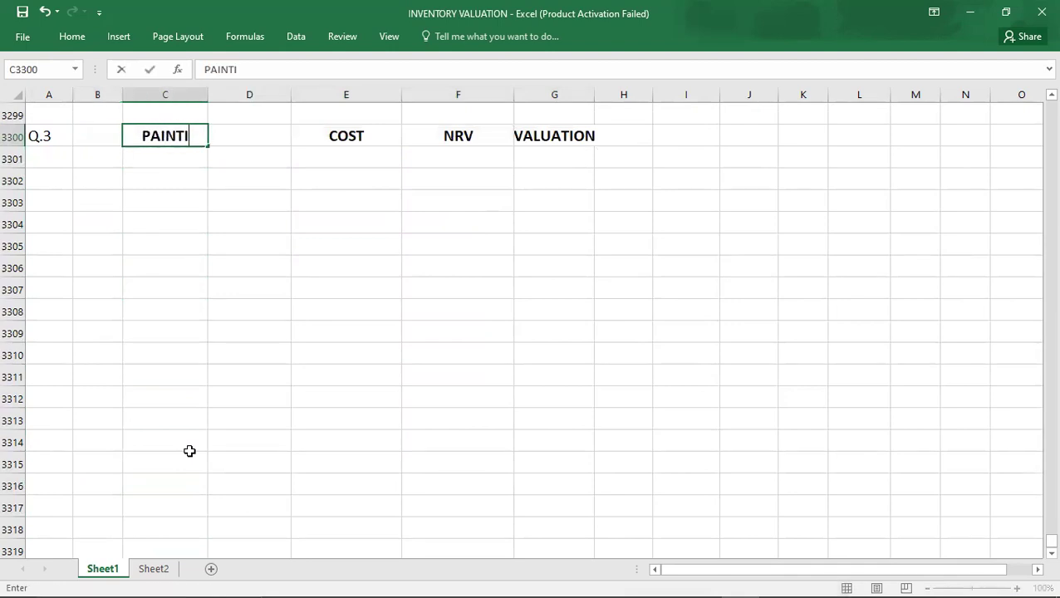
type("NGS")
key("Return")
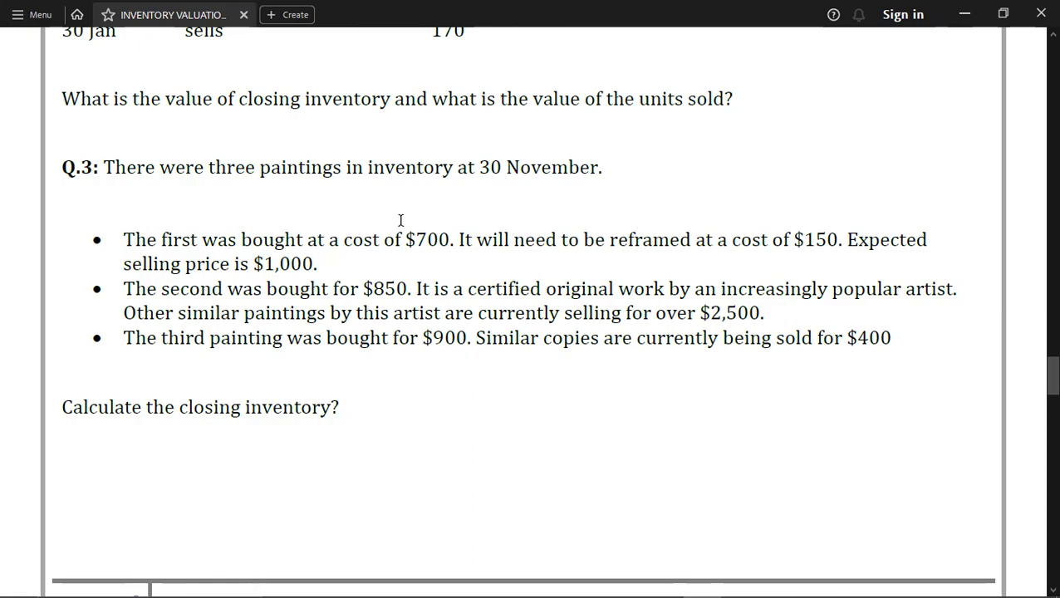
Step: Enter painting 1 with a cost of 700 in row 3301, and switch to question 3 in the PDF
key("alt+Tab")
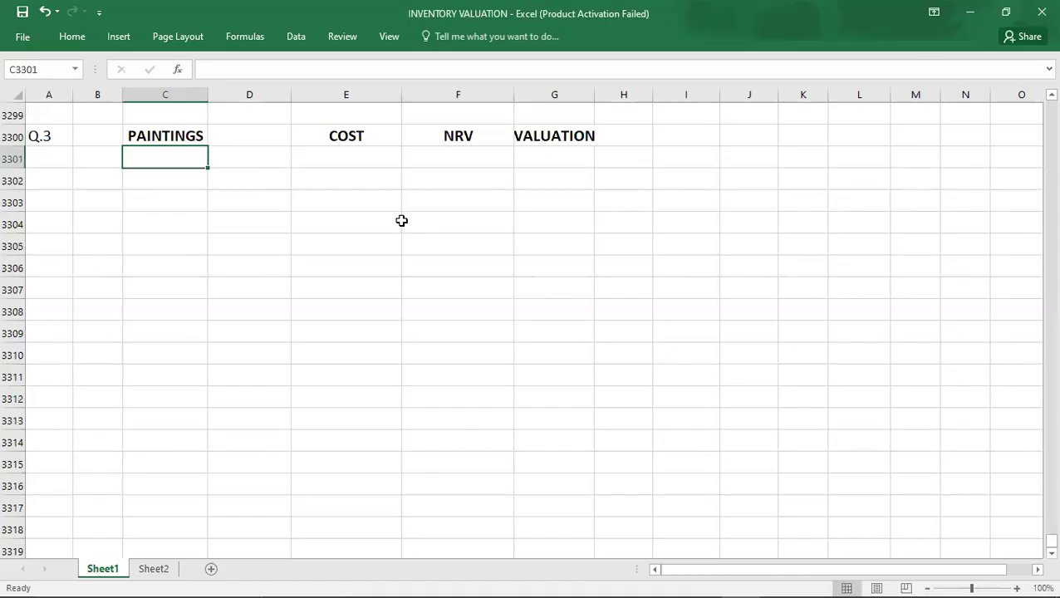
type("1")
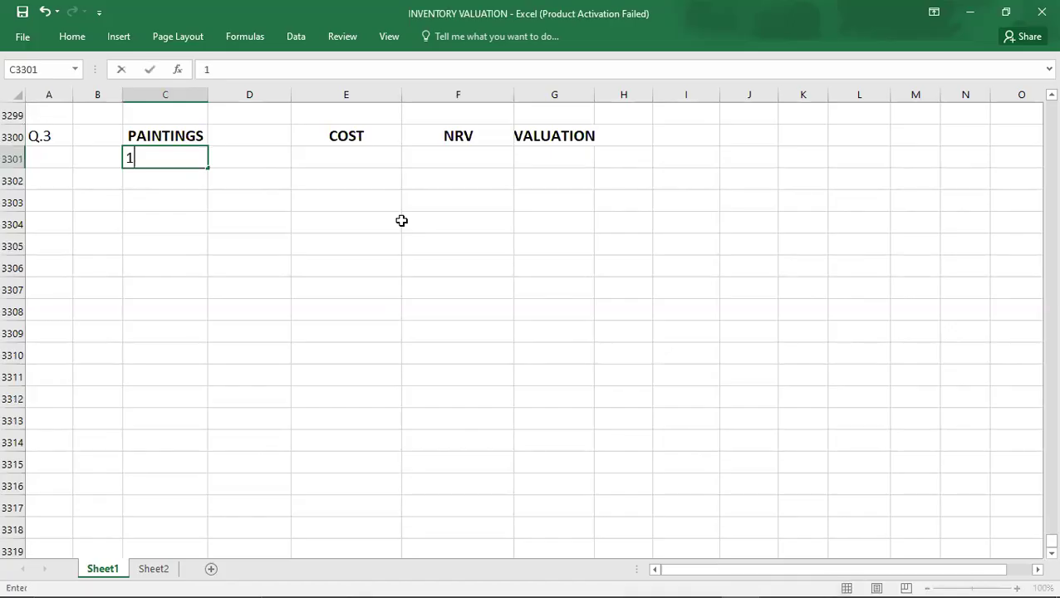
key("Tab")
key("Tab")
type("700")
key("Tab")
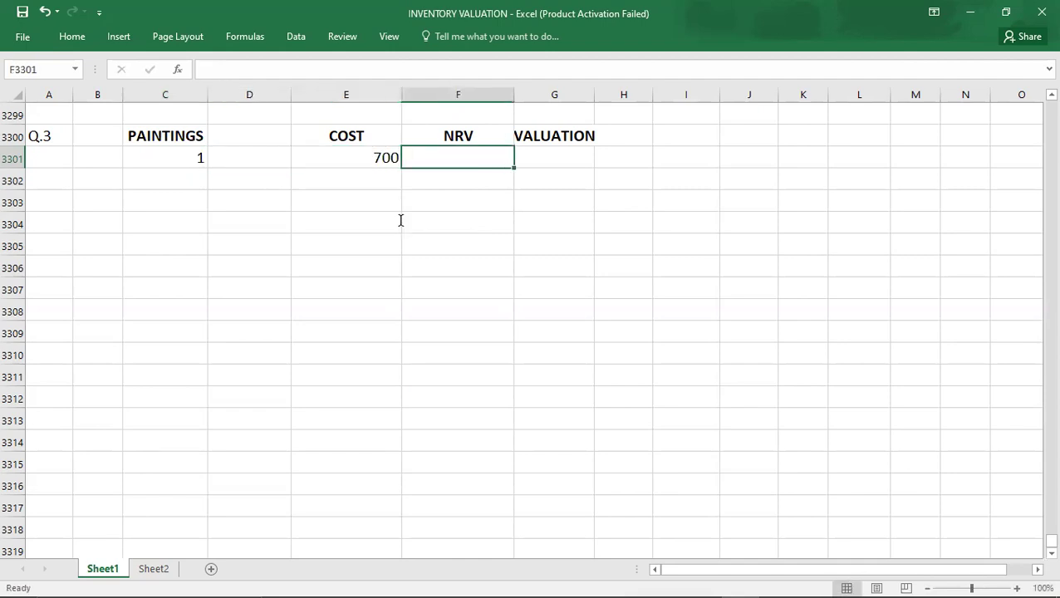
key("alt+Tab")
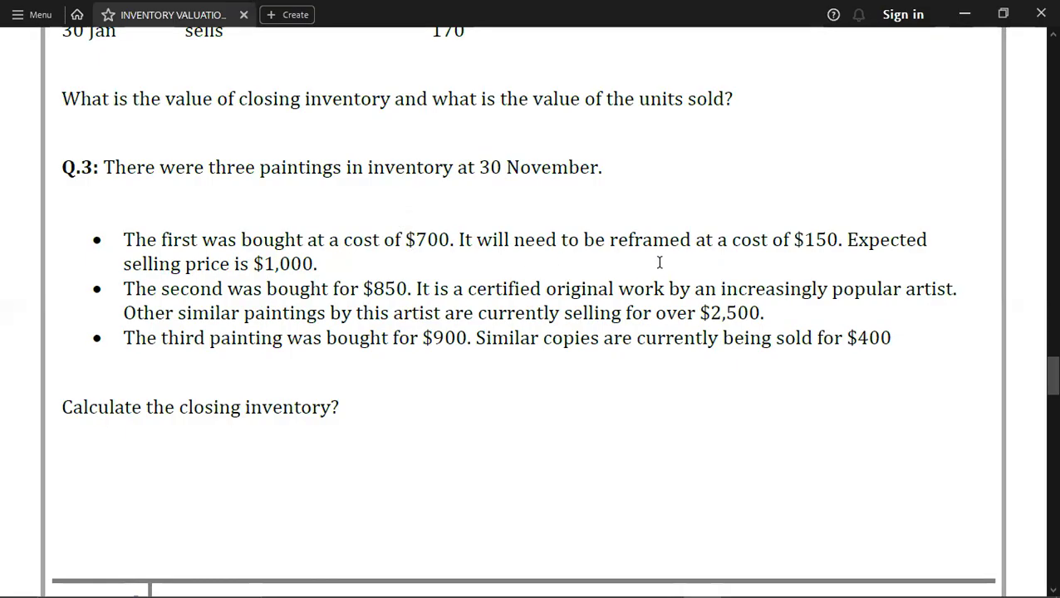
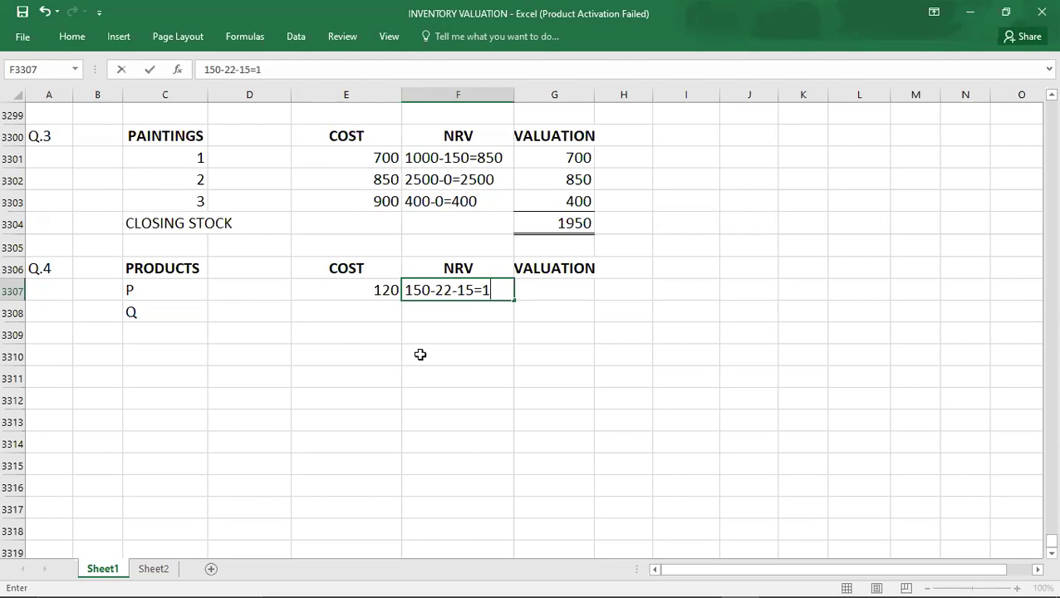
Step: Complete product P's row in question 4 with the NRV 150-22-15=113 and a valuation of 113
key("Tab")
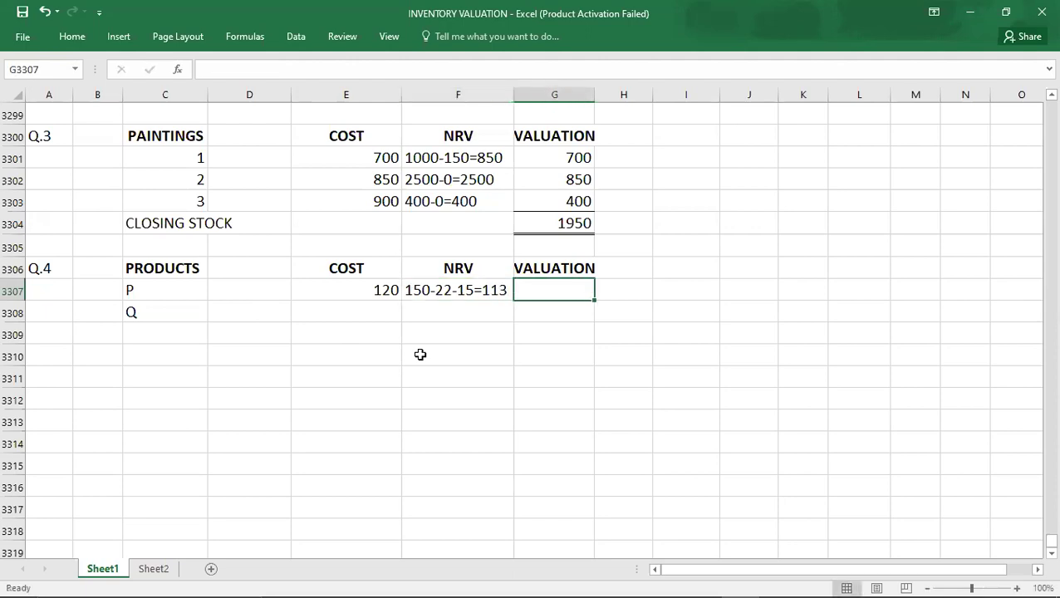
type("113")
key("Return")
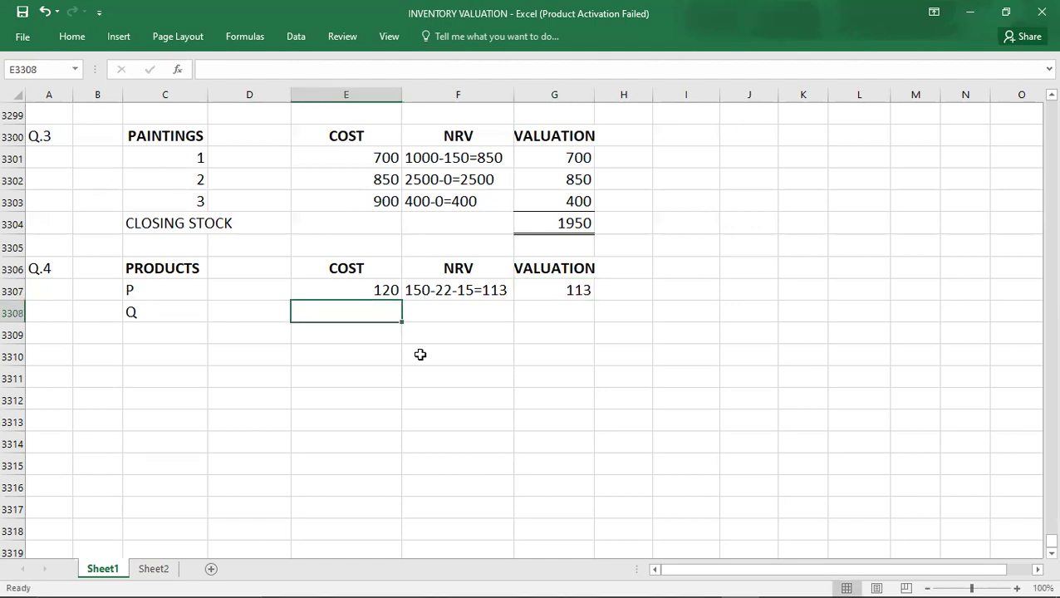
Step: Look up product Q's purchase and supplier delivery costs in the PDF and enter its cost of 230 in E3308
key("alt+Tab")
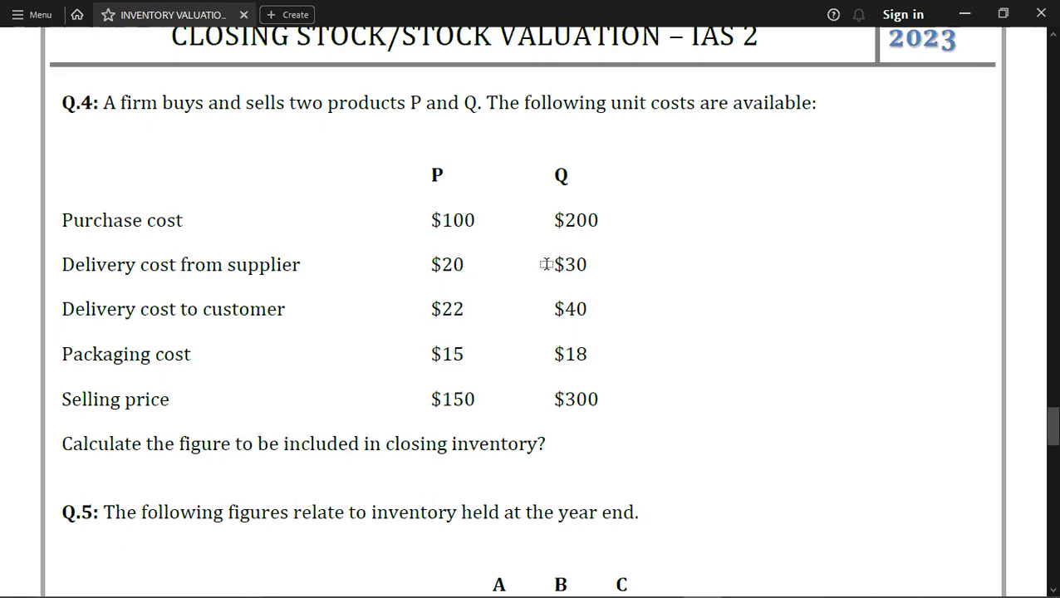
key("alt+Tab")
type("230")
key("Tab")
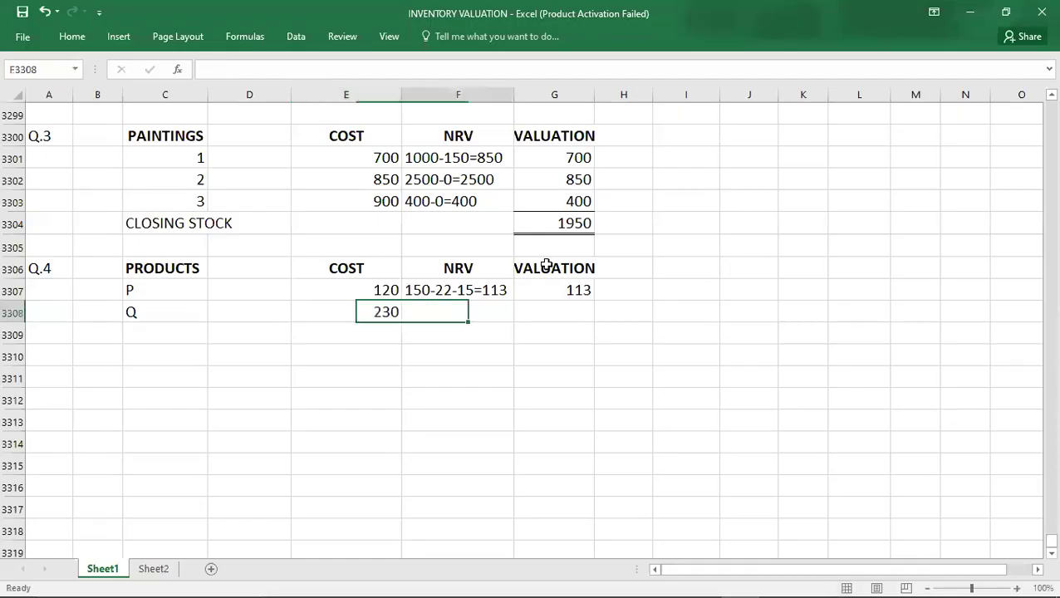
Step: Look up product Q's selling price, customer delivery and packaging costs in the PDF and enter its NRV as 300-40-18=242 in F3308
key("alt+Tab")
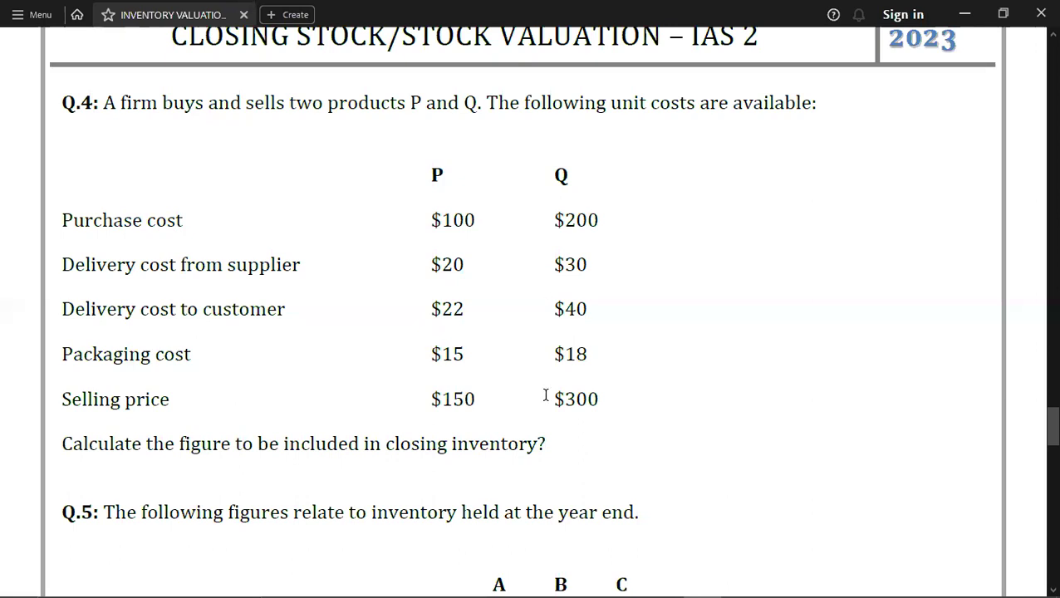
key("alt+Tab")
type("300")
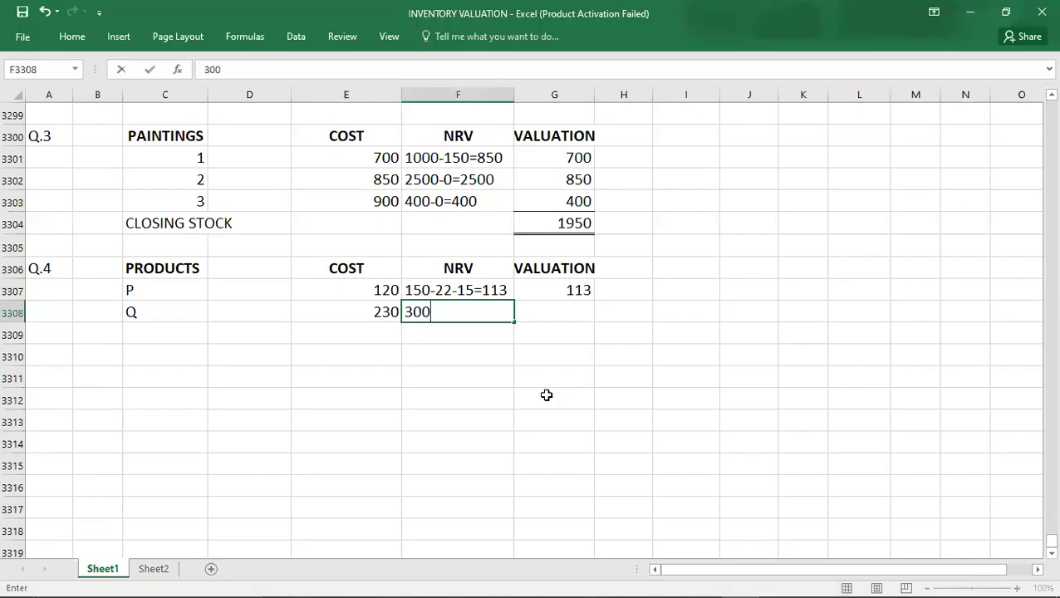
type("-")
key("alt+Tab")
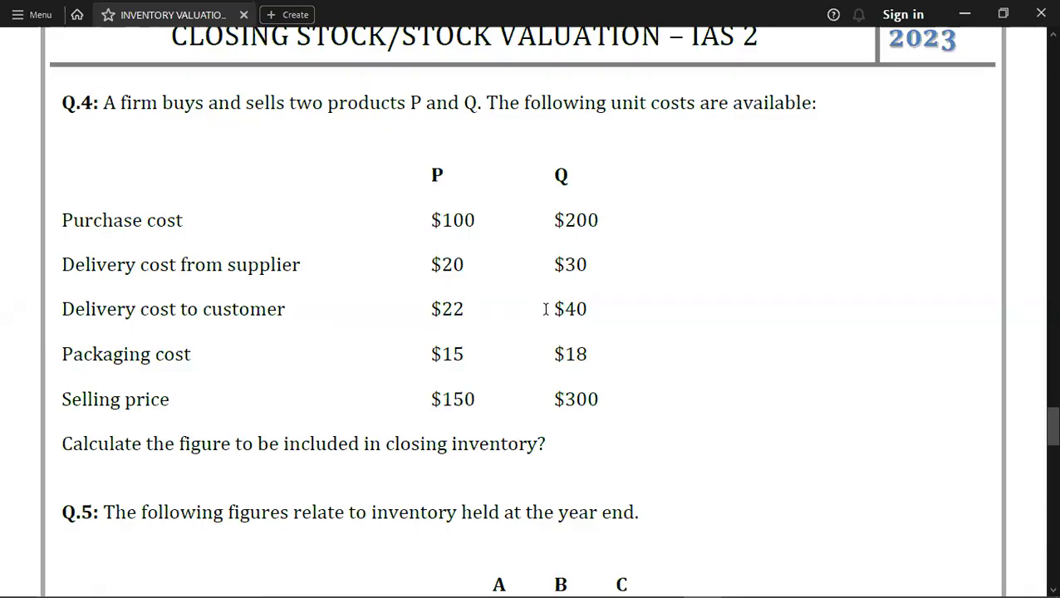
key("alt+Tab")
type("40-")
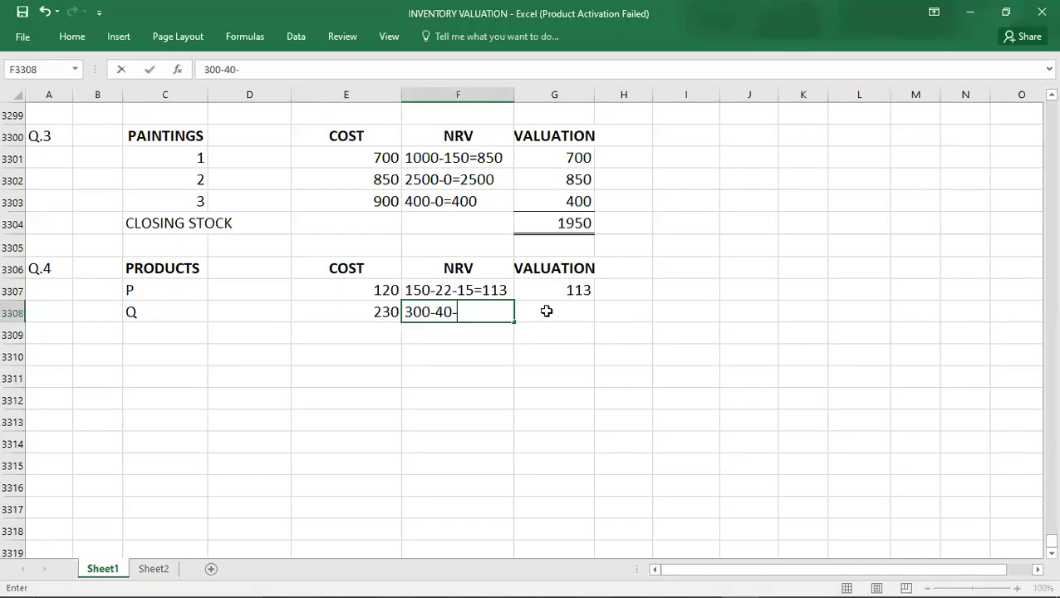
key("alt+Tab")
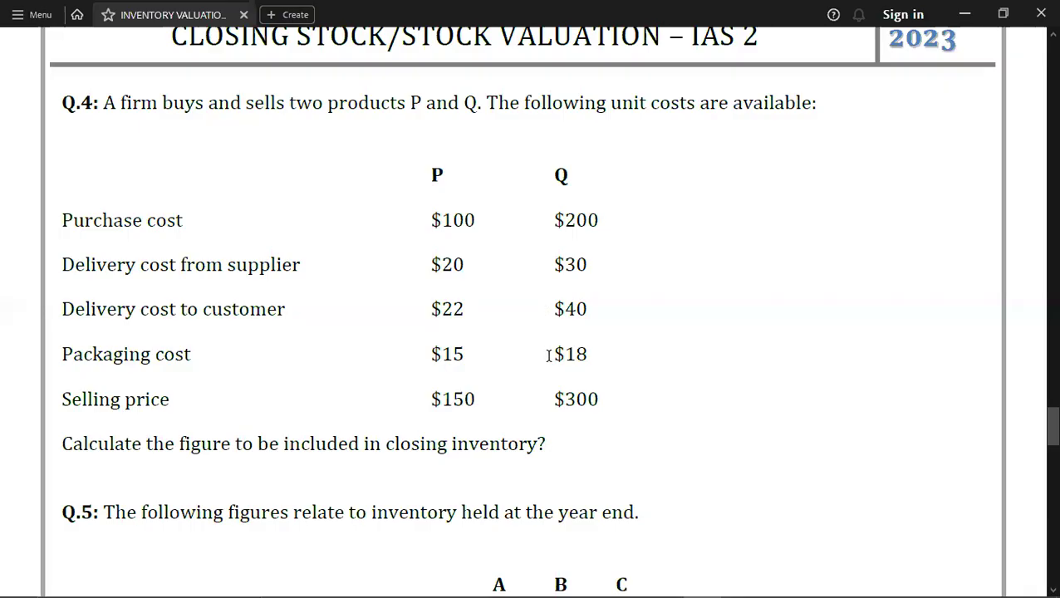
key("alt+Tab")
type("18-")
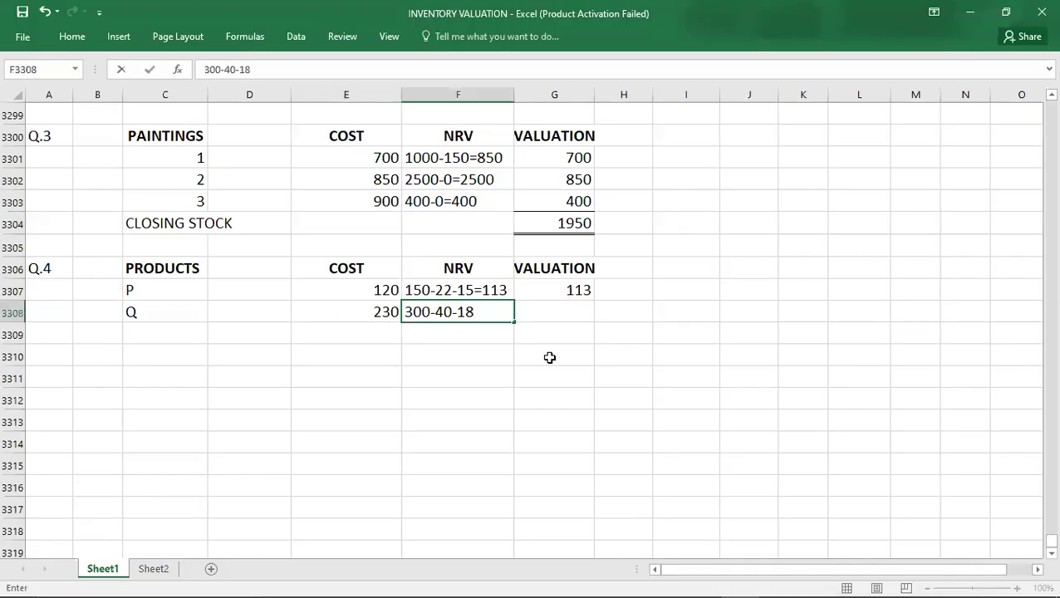
key("BackSpace")
type("=242")
key("Tab")
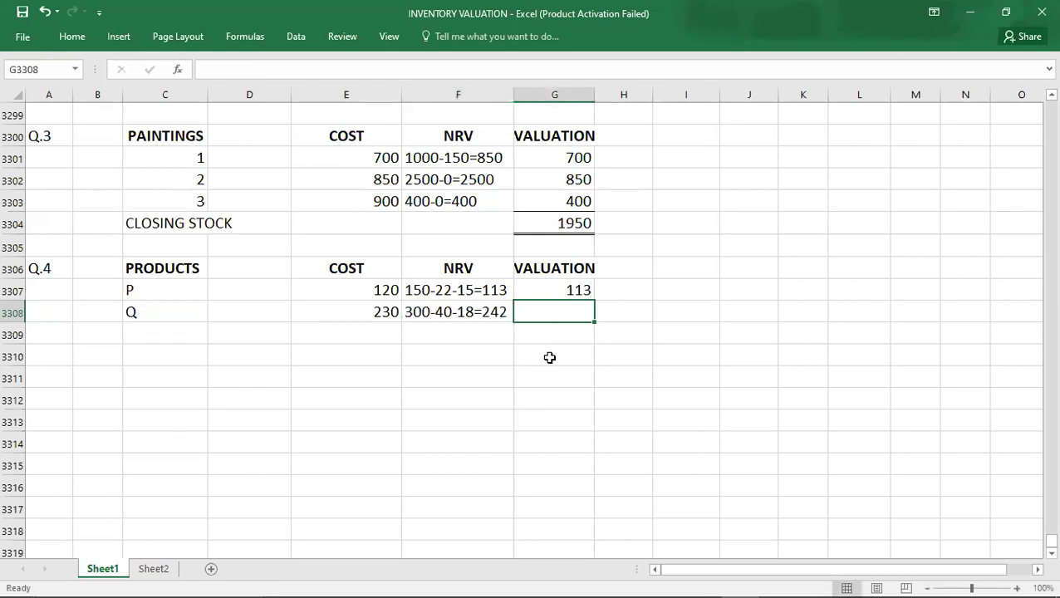
Step: Compare product Q's cost with its NRV and enter 230 as its valuation in G3308
key("Left")
key("Left")
key("Right")
key("Right")
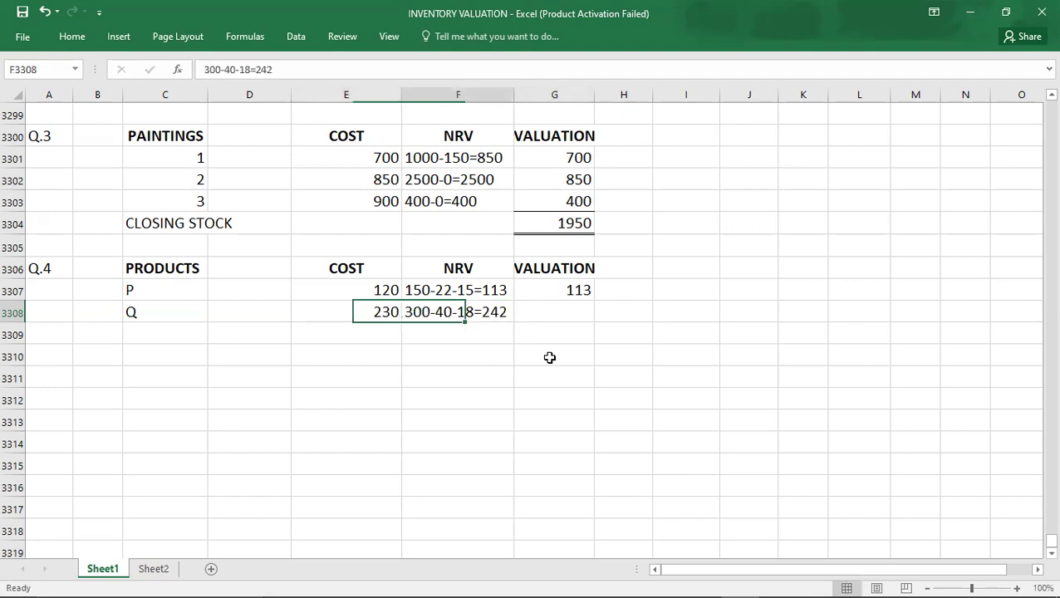
type("230")
key("Return")
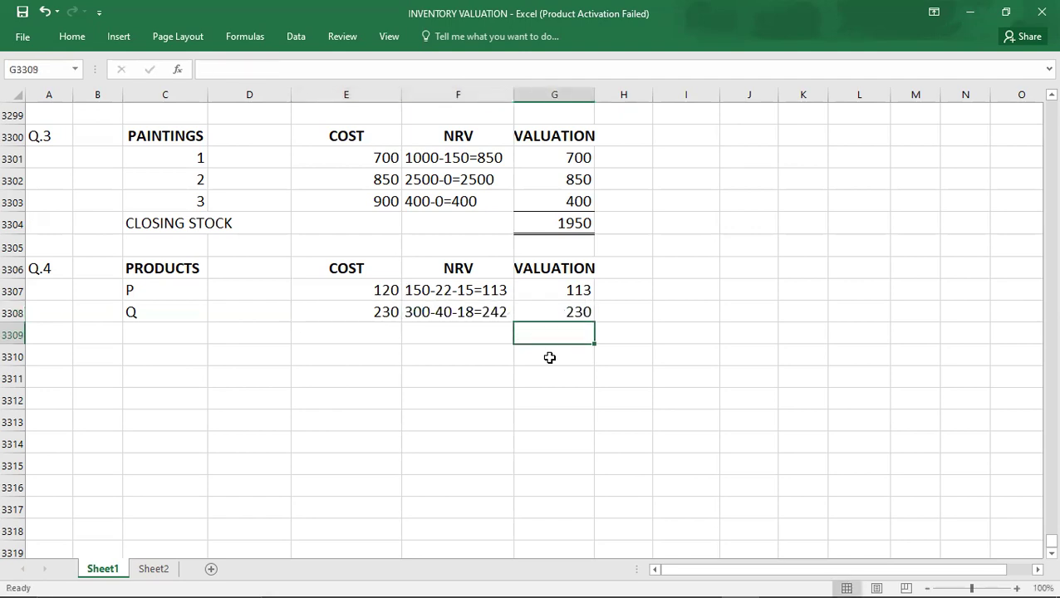
Step: Sum the valuations of products P and Q and enter the total 343 in G3309
key("Up")
key("Up")
key("shift+Down")
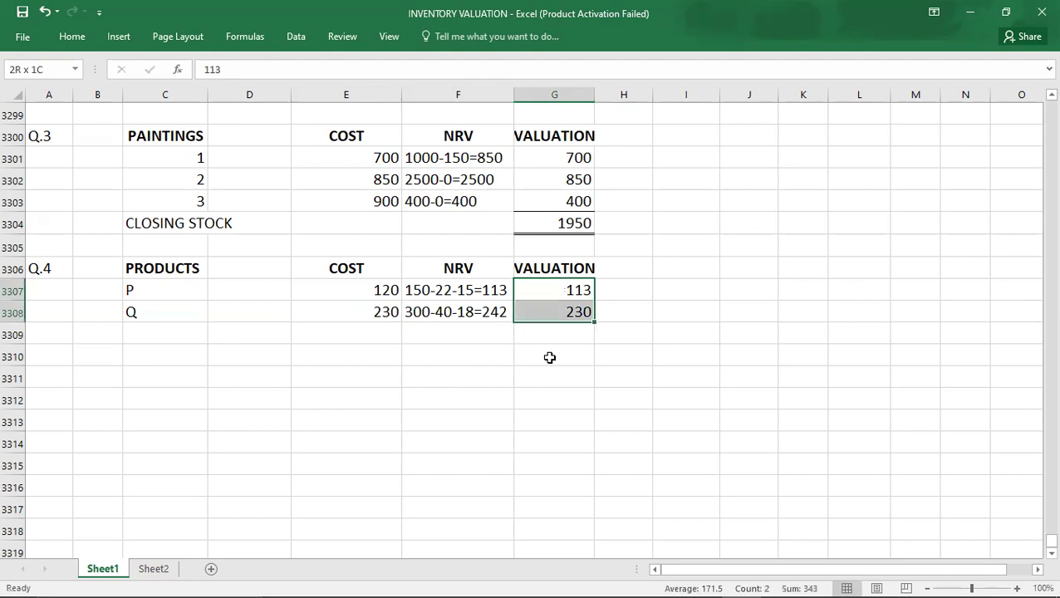
key("Down")
key("Down")
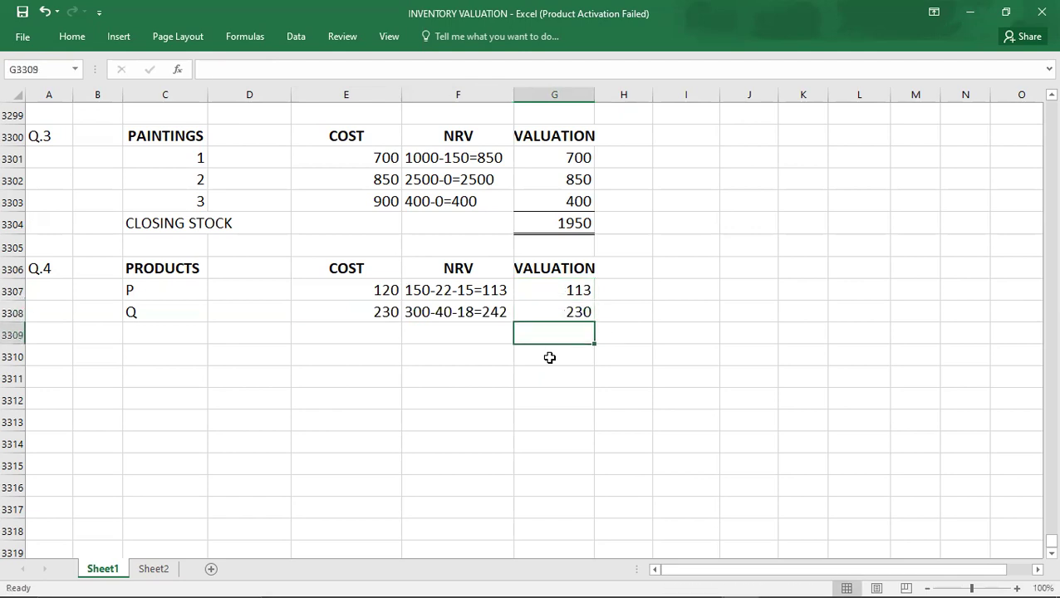
type("3434")
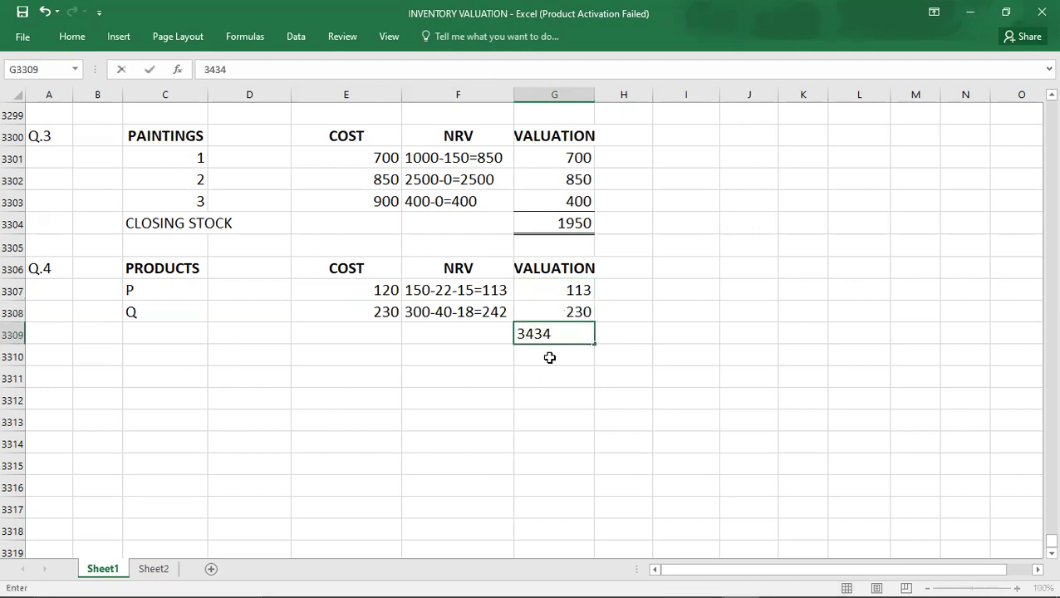
key("BackSpace")
key("Up")
Step: Copy the CLOSING STOCK label from C3304 to C3309 beside question 4's total
key("Left")
key("Left")
key("Left")
key("Left")
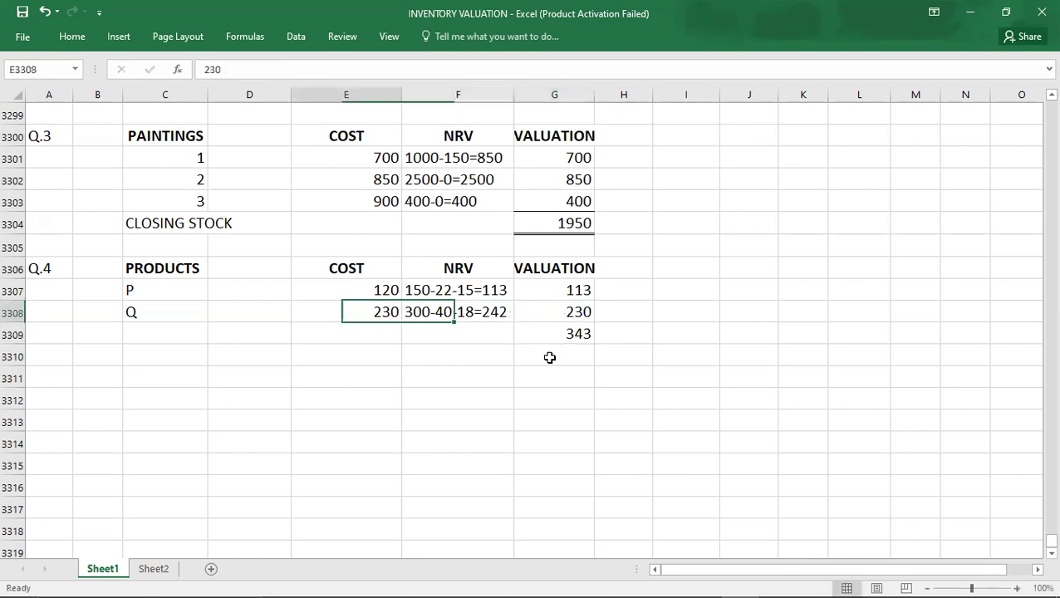
key("Up")
key("Up")
key("Up")
key("Up")
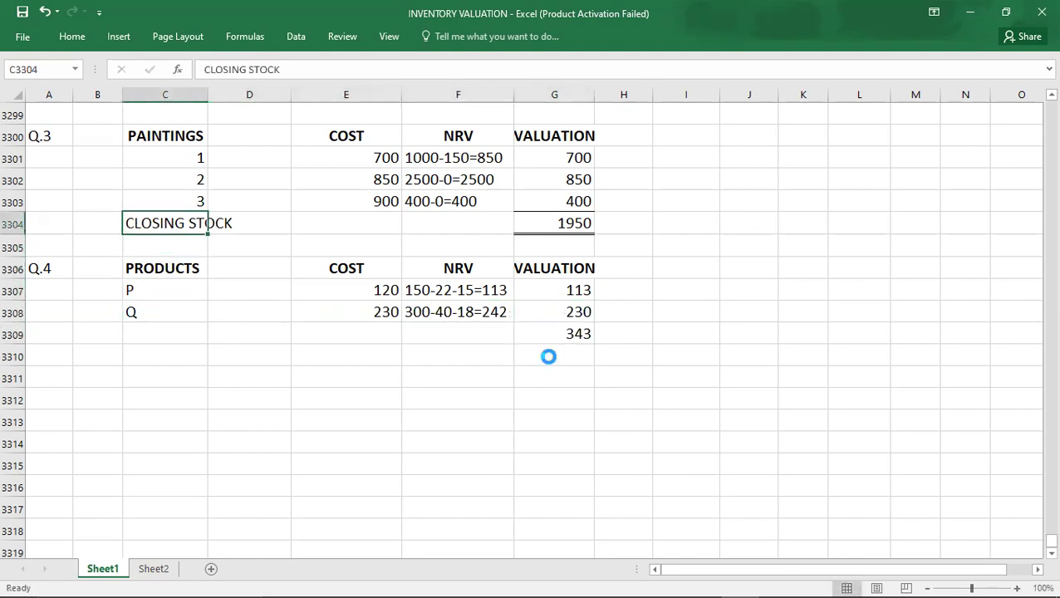
key("ctrl+c")
key("Down")
key("Down")
key("Down")
key("Down")
key("Down")
key("ctrl+v")
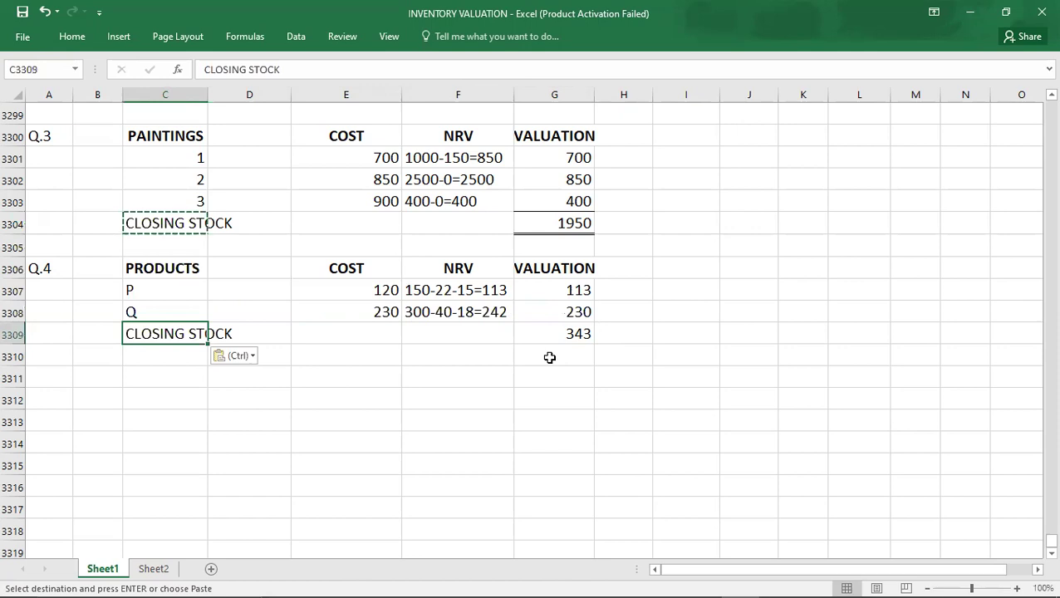
key("Right")
key("Right")
key("Right")
key("Right")
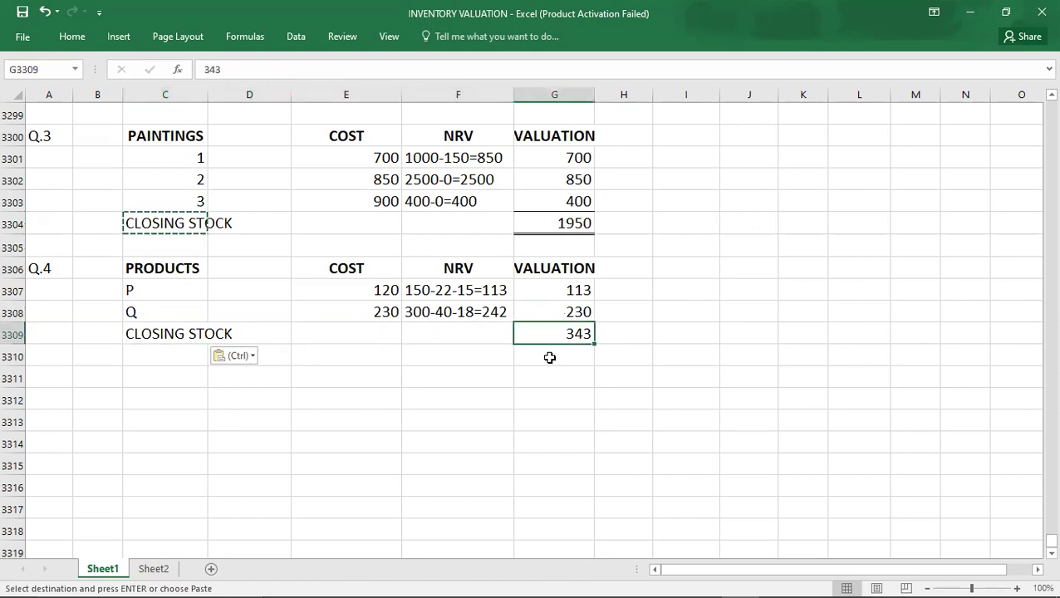
left_click(93, 39)
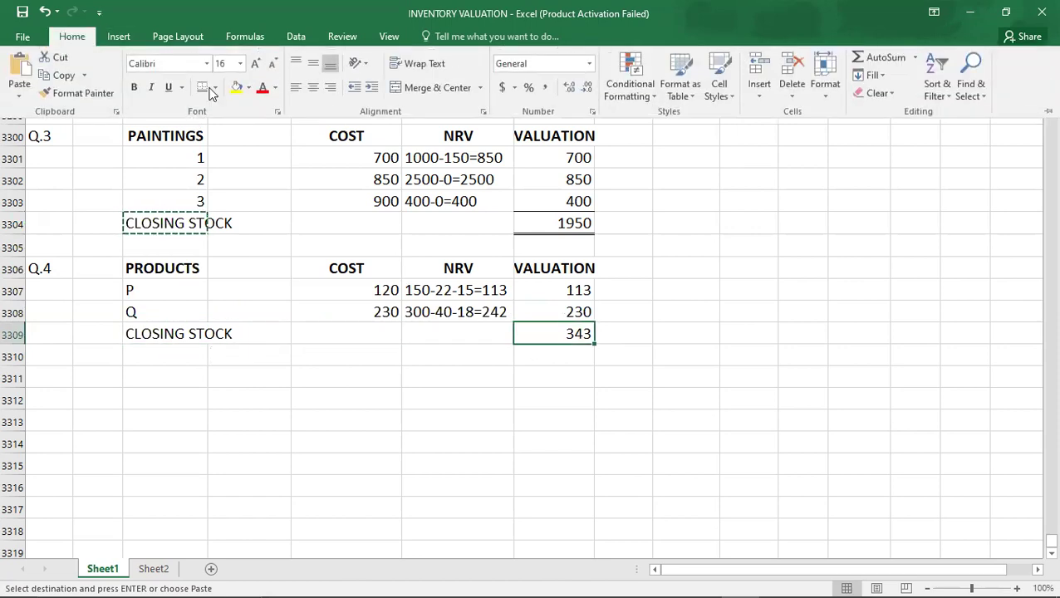
key("Escape")
Step: Enter the label Q.5 in A3311 for the next question
left_click(48, 290)
left_click(50, 376)
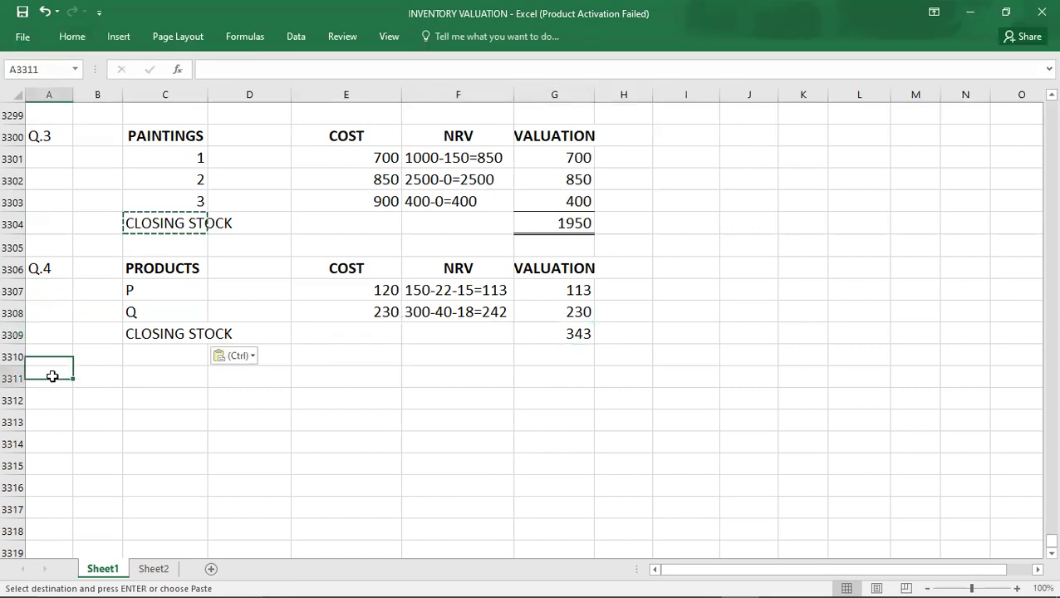
type("Q.5")
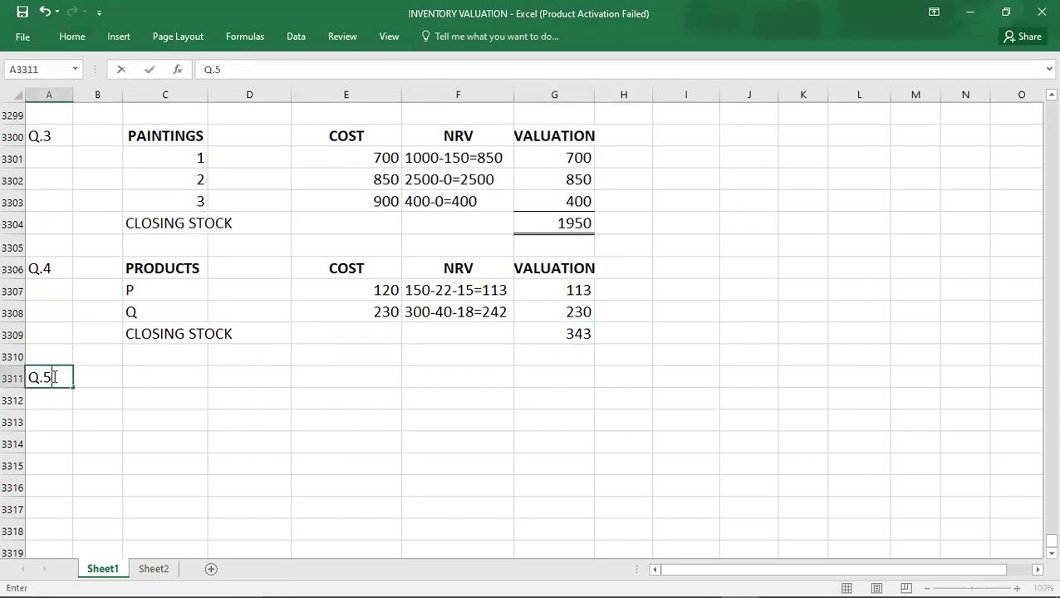
Step: Apply a top and double bottom border to question 4's closing stock total in G3309
left_click(549, 333)
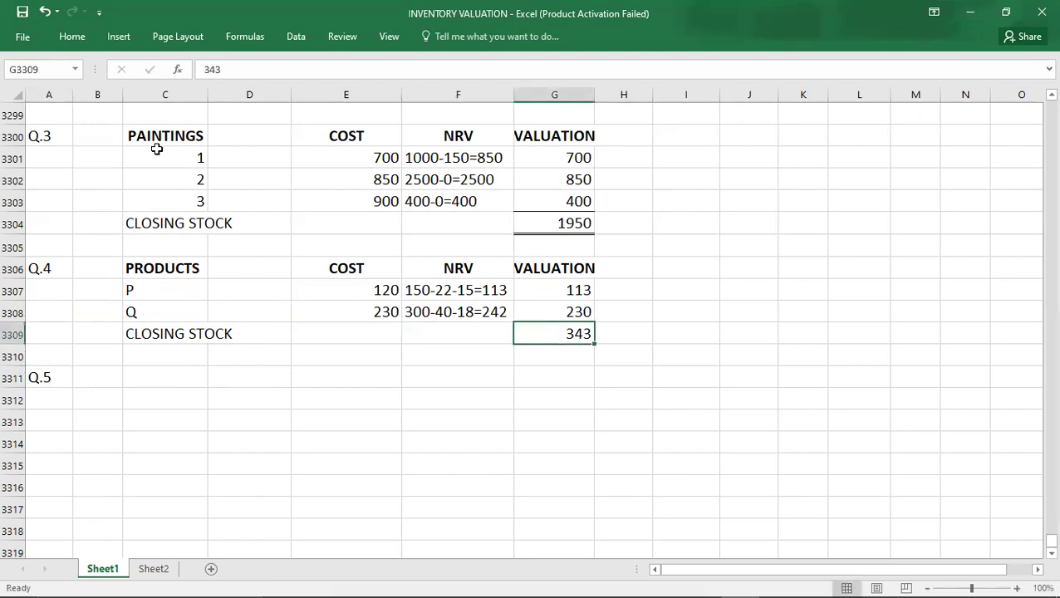
left_click(86, 37)
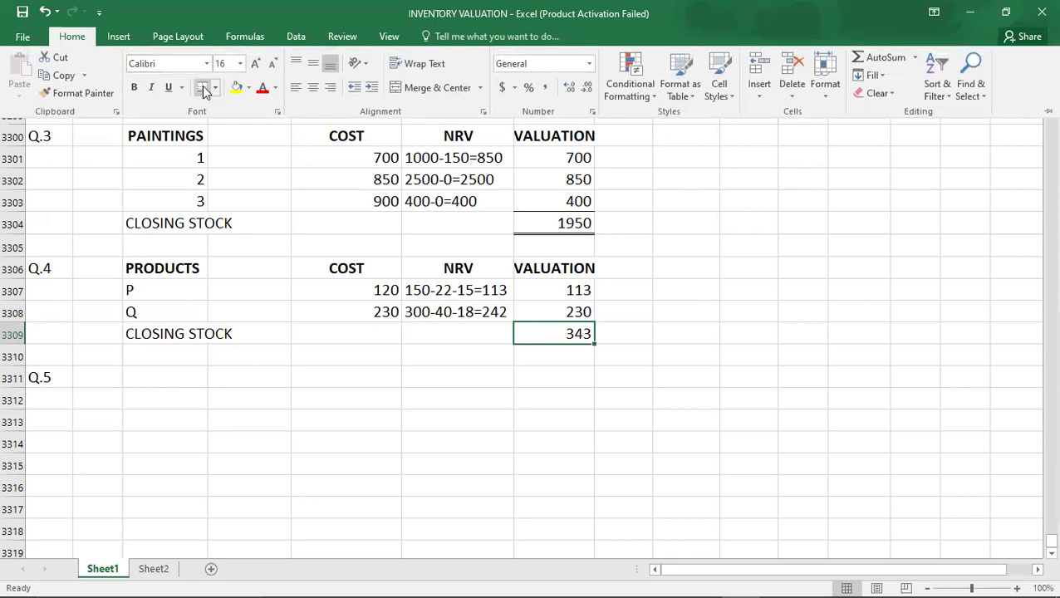
left_click(225, 424)
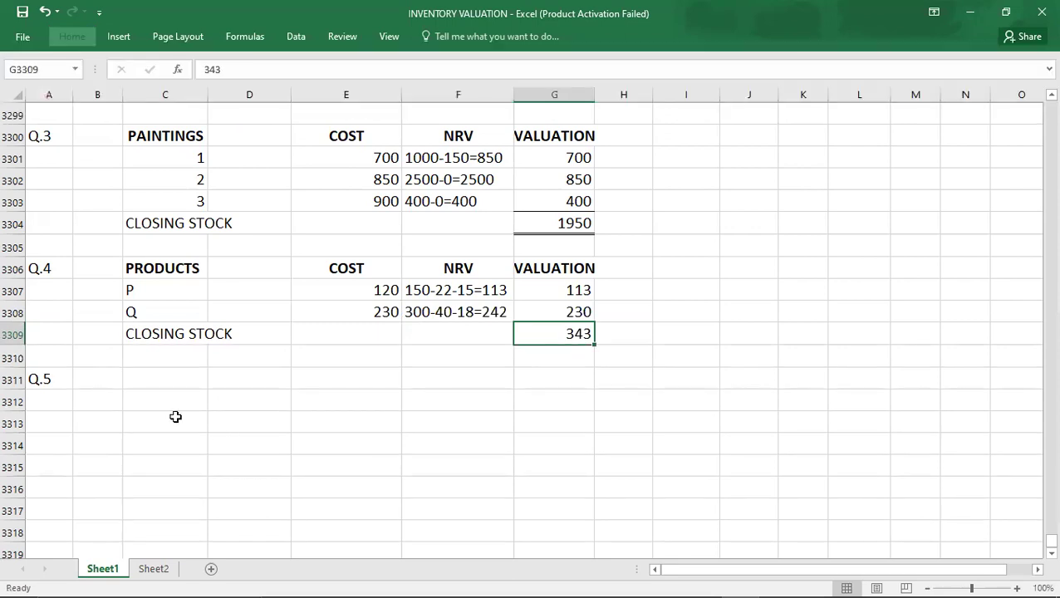
Step: Copy the PRODUCTS, COST, NRV and VALUATION headings into row 3311 and bring up question 5 in the PDF
left_click(61, 378)
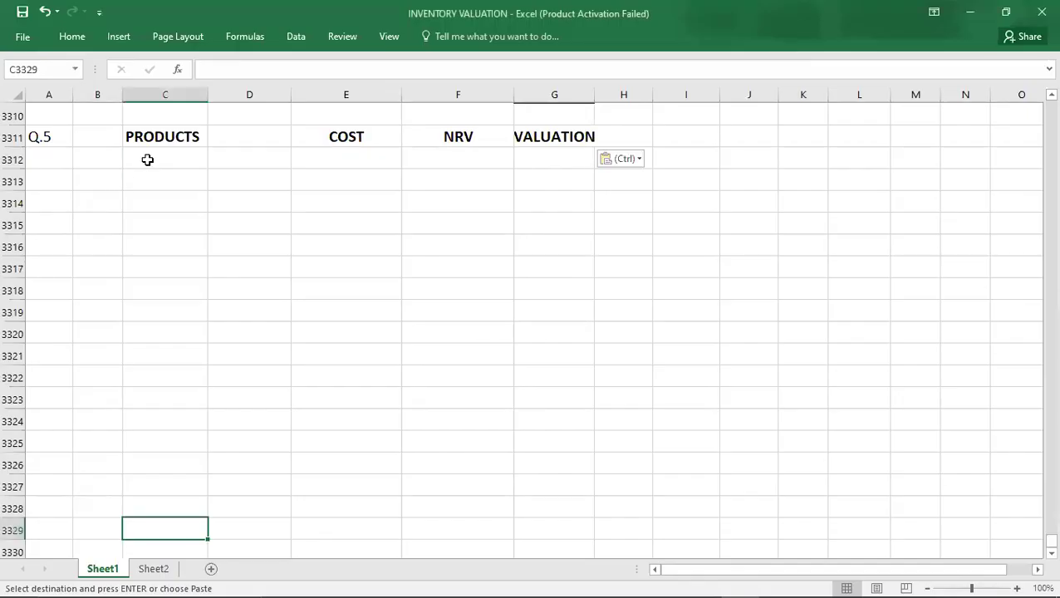
key("alt+Tab")
key("alt+Tab")
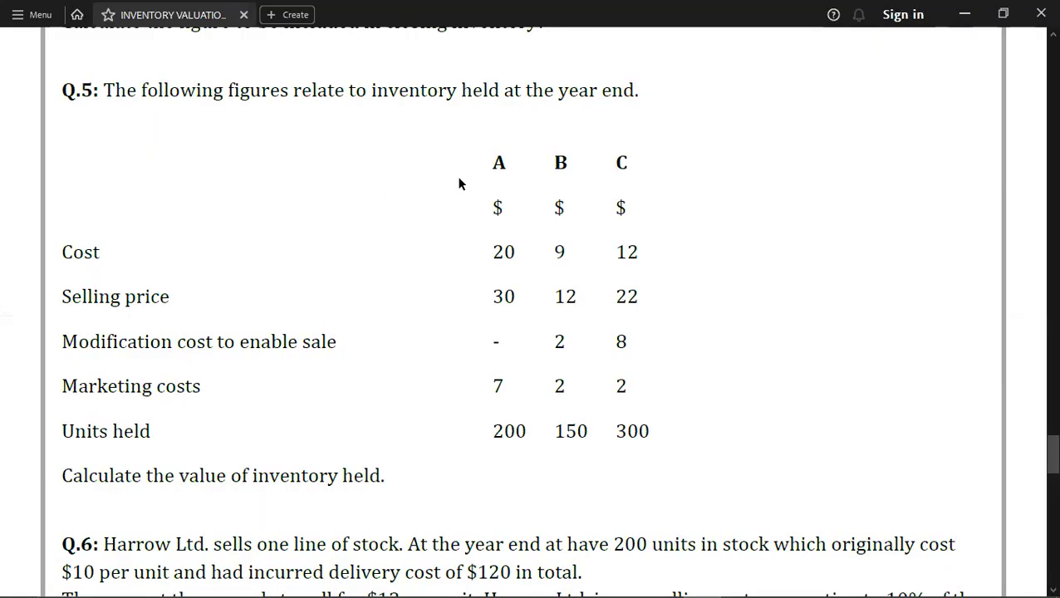
Step: List products A, B and C in C3312:C3314 under question 5's PRODUCTS heading
key("alt+Tab")
key("Up")
key("Up")
key("Up")
key("Up")
key("Up")
key("Up")
key("Up")
key("Up")
key("Up")
key("Up")
key("Up")
key("Up")
key("Up")
key("Up")
key("Up")
key("Up")
key("Up")
type("A")
key("Return")
type("B")
key("Return")
type("C")
key("Return")
Step: Look up product A's cost in the PDF and enter 20 in E3312
key("Up")
key("Up")
key("Up")
key("Right")
key("Right")
key("alt+Tab")
key("alt+Tab")
type("20")
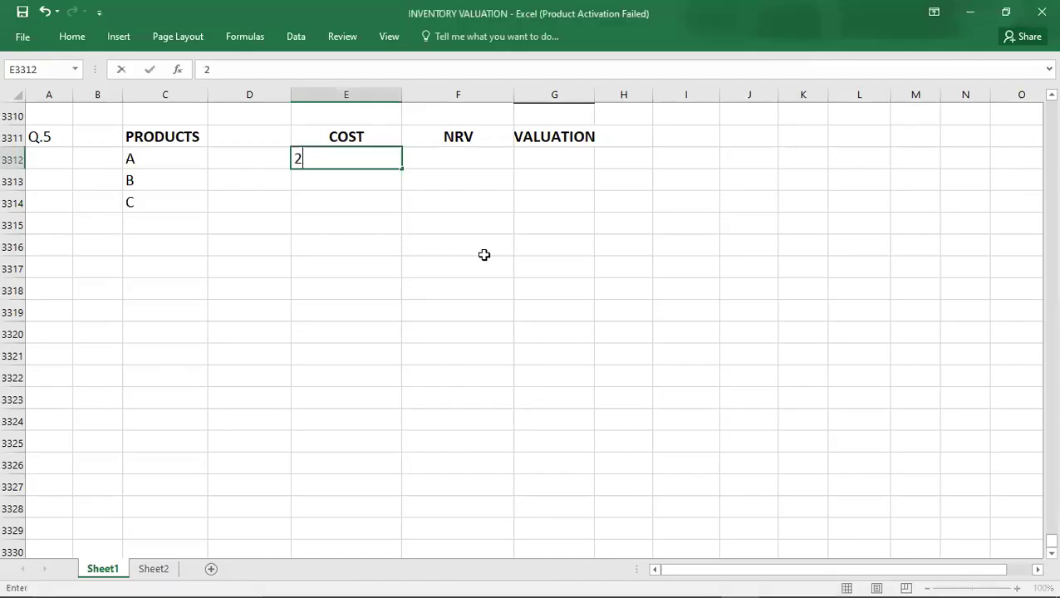
key("Right")
Step: Look up product A's selling price and marketing costs in the PDF and enter its NRV as 30-7=23 in F3312
key("alt+Tab")
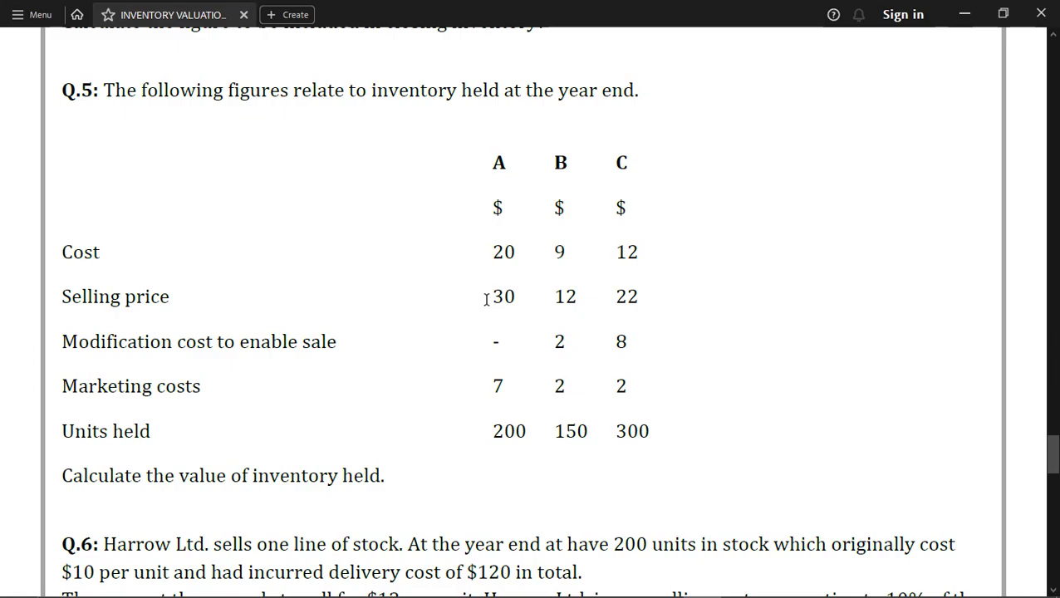
key("alt+Tab")
type("30-")
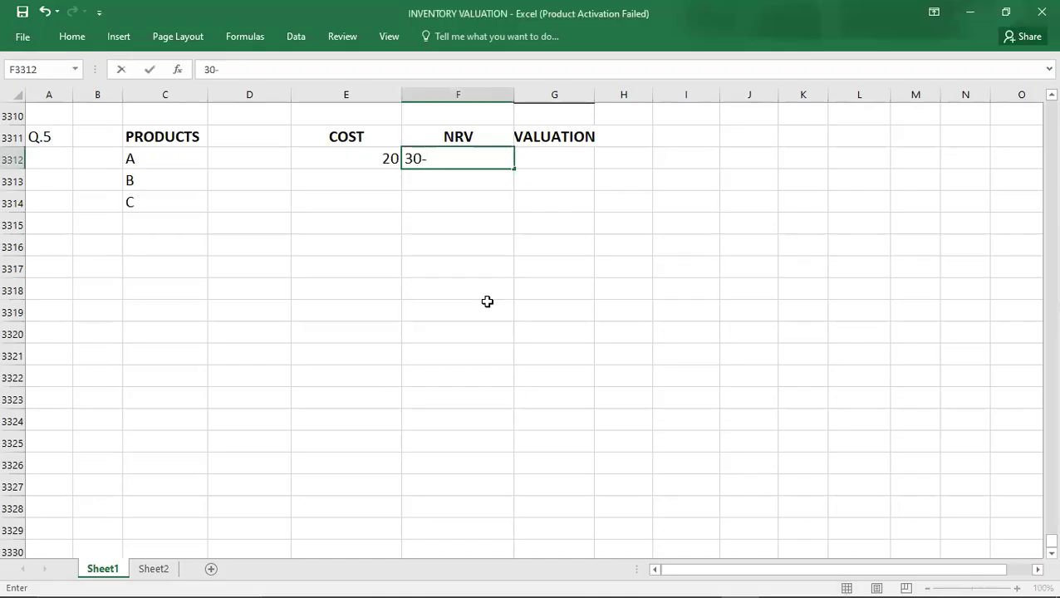
key("alt+Tab")
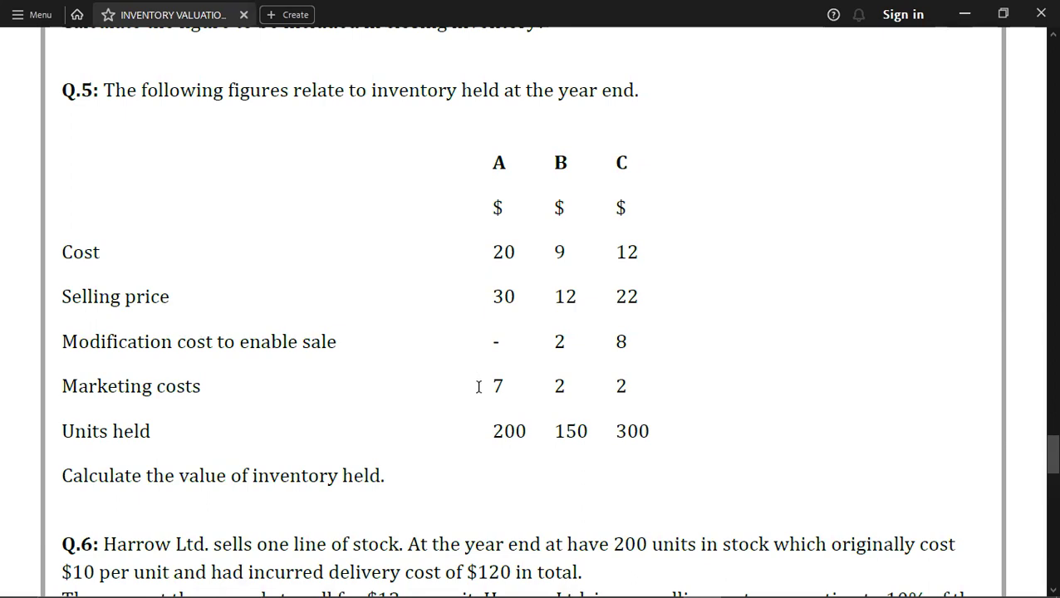
key("alt+Tab")
type("7=")
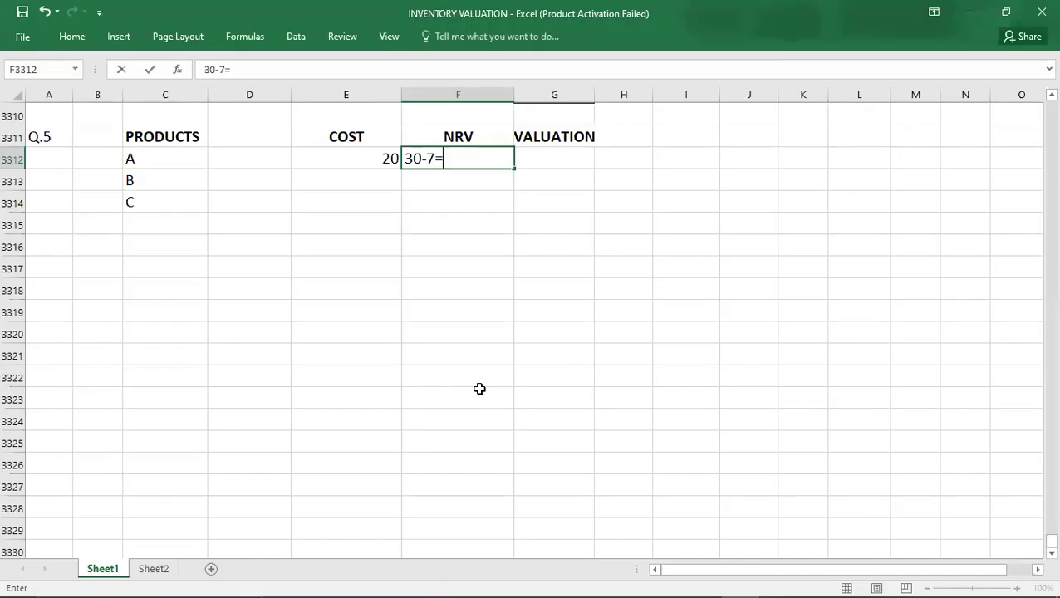
type("2")
type("3")
key("Tab")
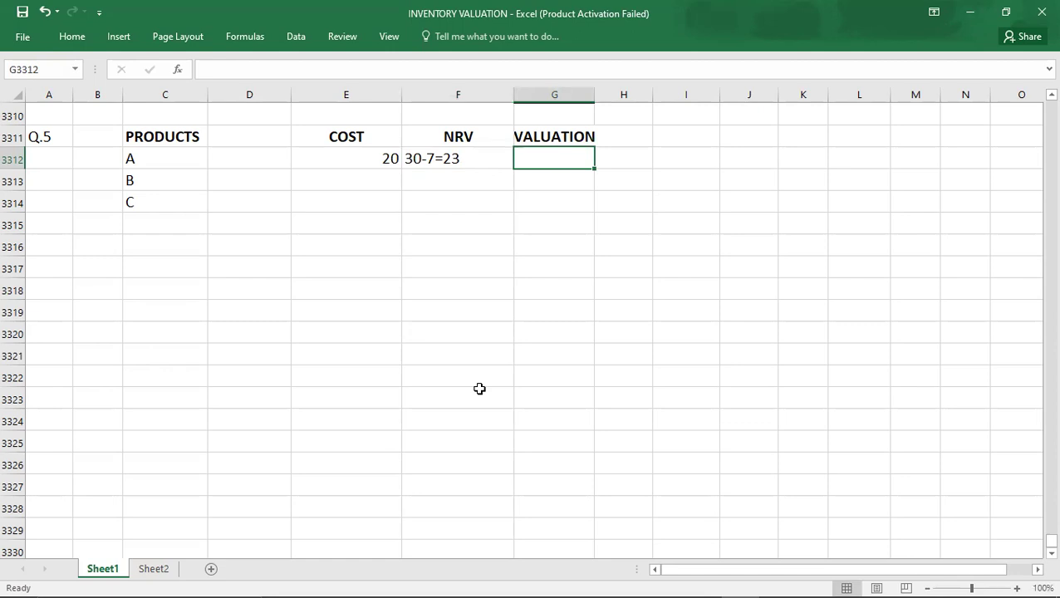
Step: Look up product A's units held in the PDF and enter its valuation as 20*200 in G3312 and 4000 in H3312
type("20")
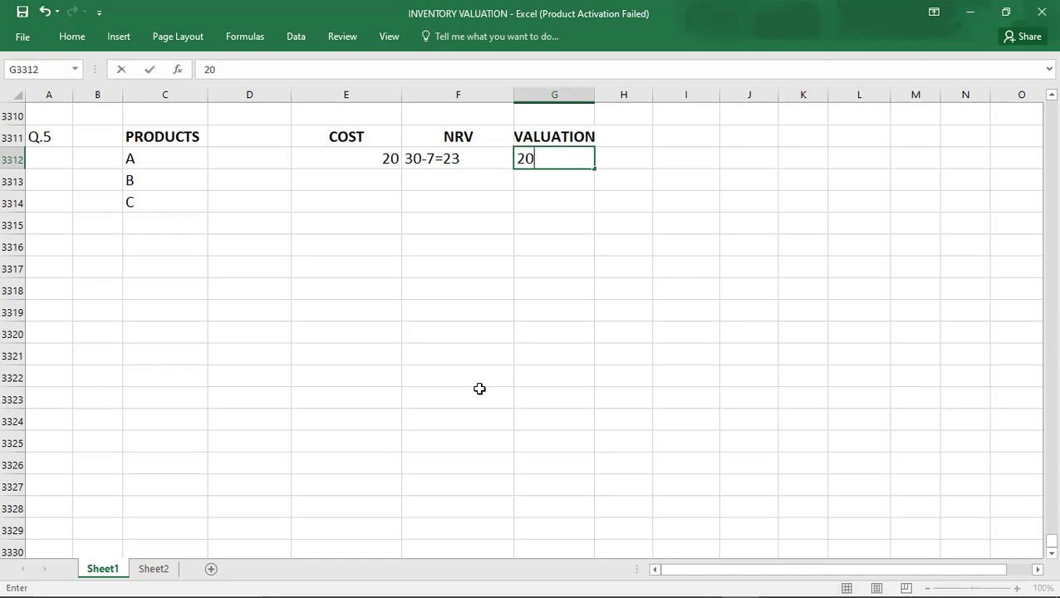
key("alt+Tab")
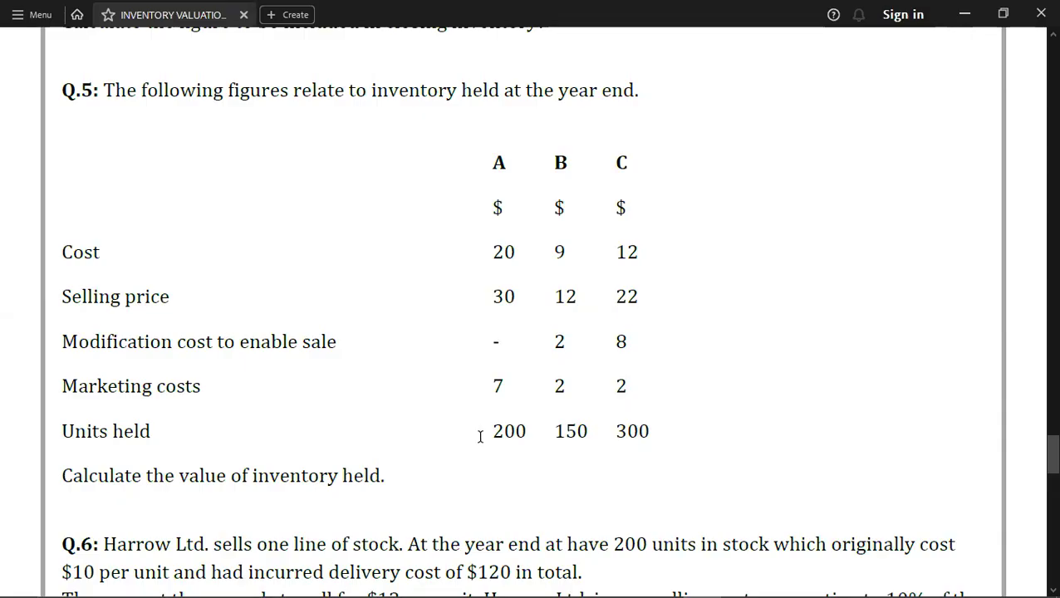
key("alt+Tab")
type("*200")
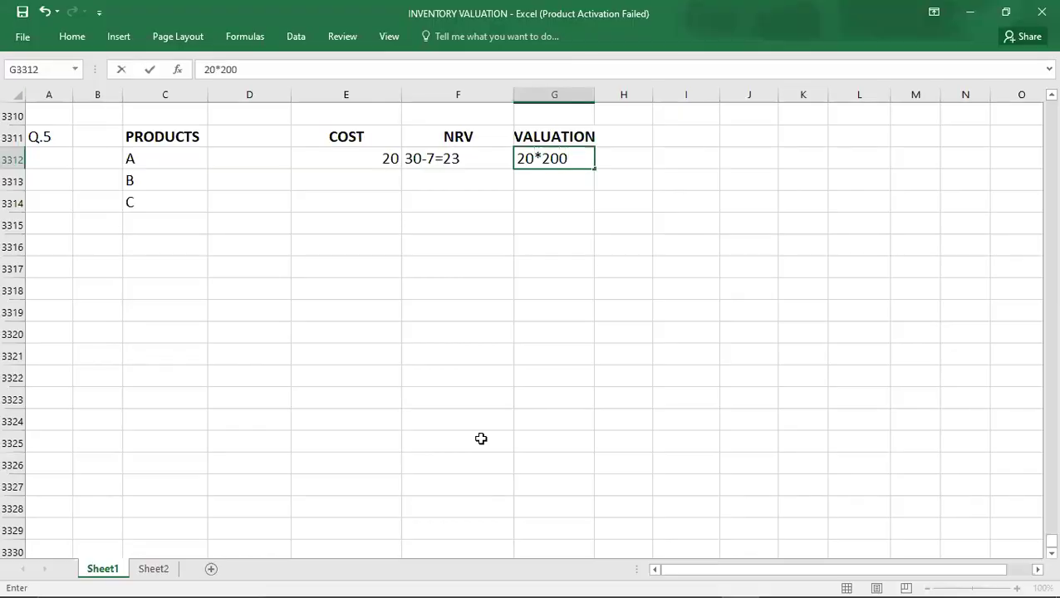
key("Tab")
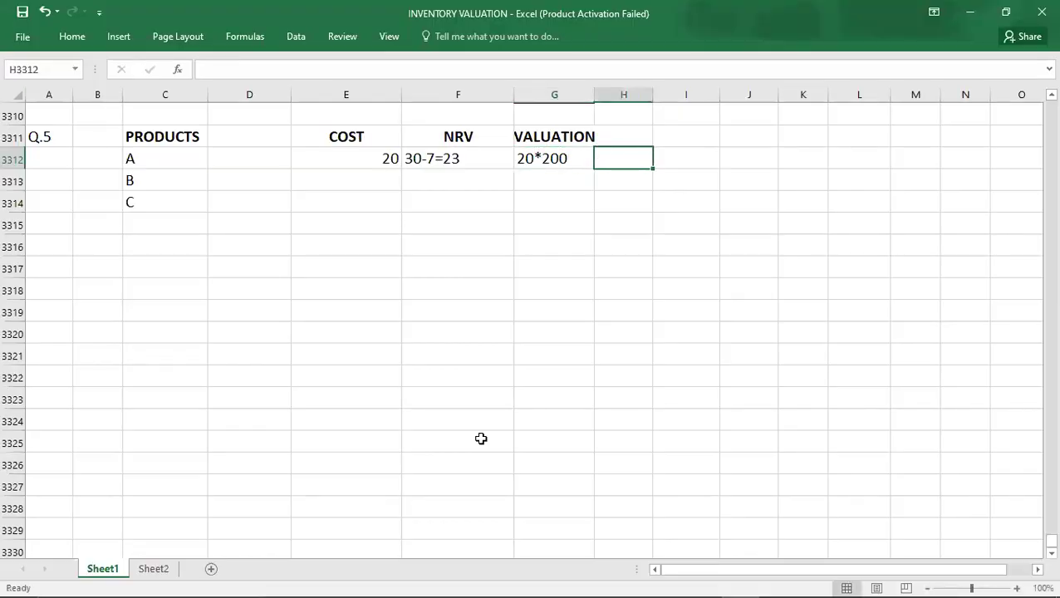
type("700")
key("BackSpace")
key("BackSpace")
key("BackSpace")
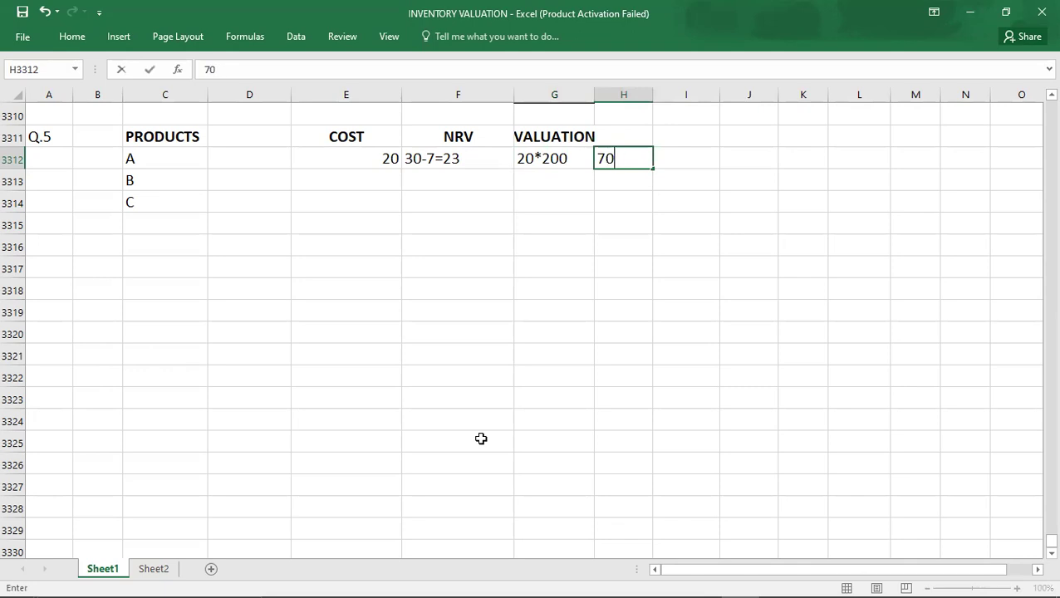
type("4000")
key("Return")
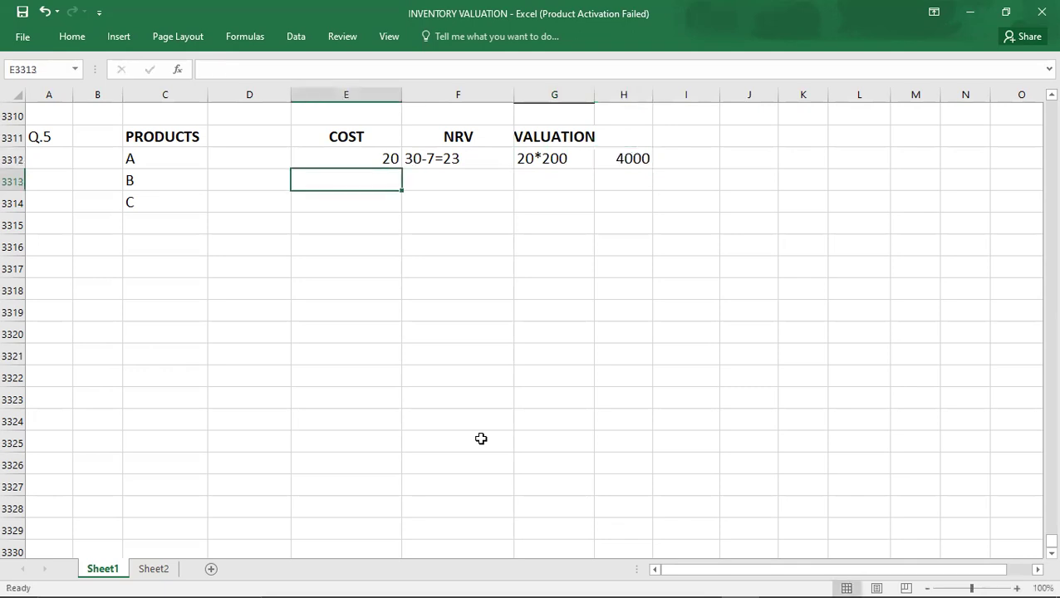
Step: Look up product B's cost in the PDF and enter 9 in E3313
key("alt+Tab")
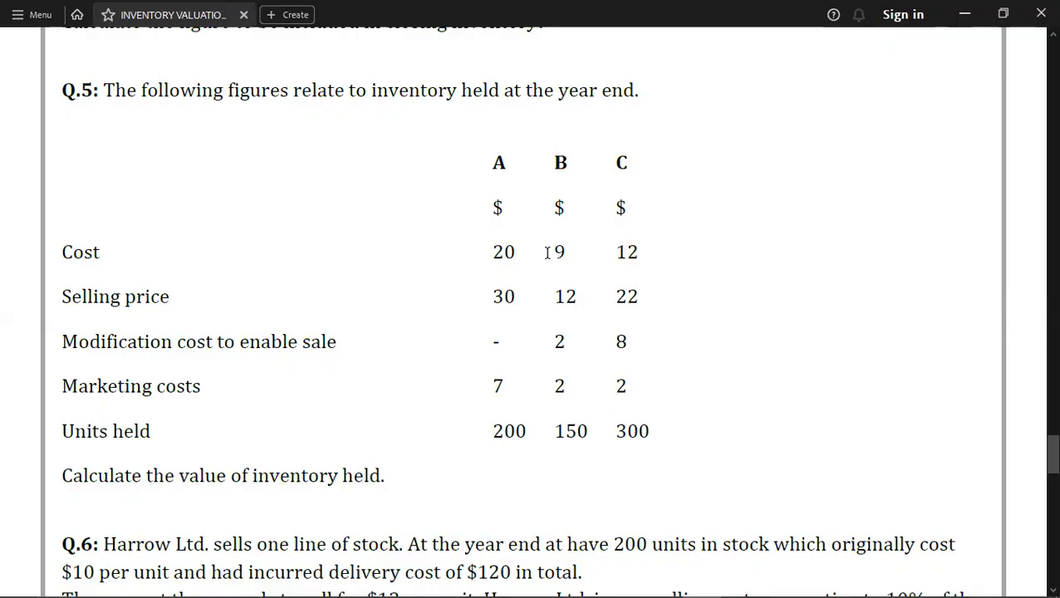
key("alt+Tab")
type("9")
key("Tab")
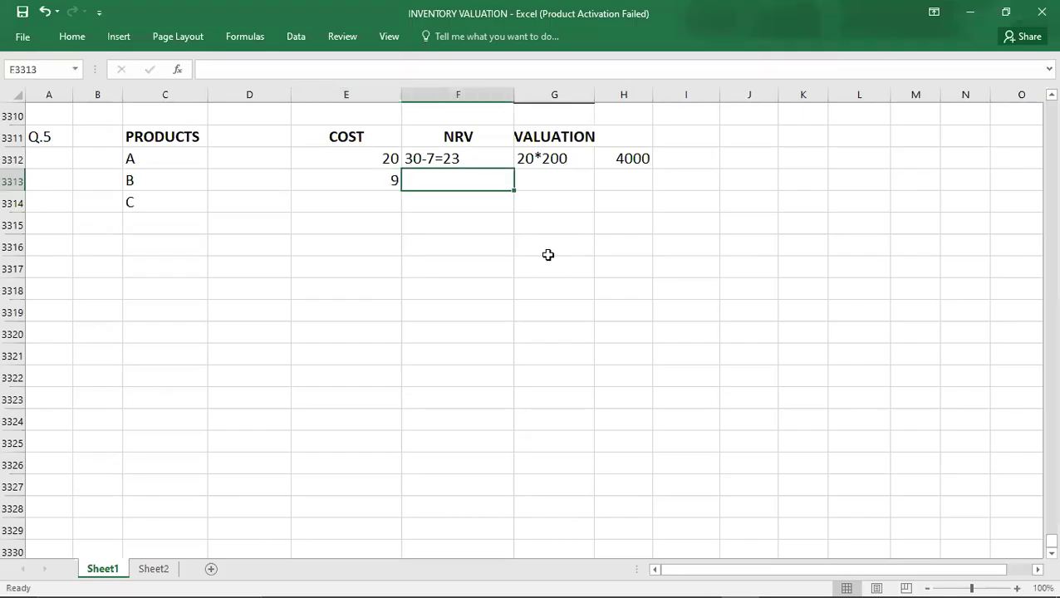
Step: Look up product B's selling price, modification and marketing costs in the PDF and enter its NRV as 12-2-2=8 in F3313
key("alt+Tab")
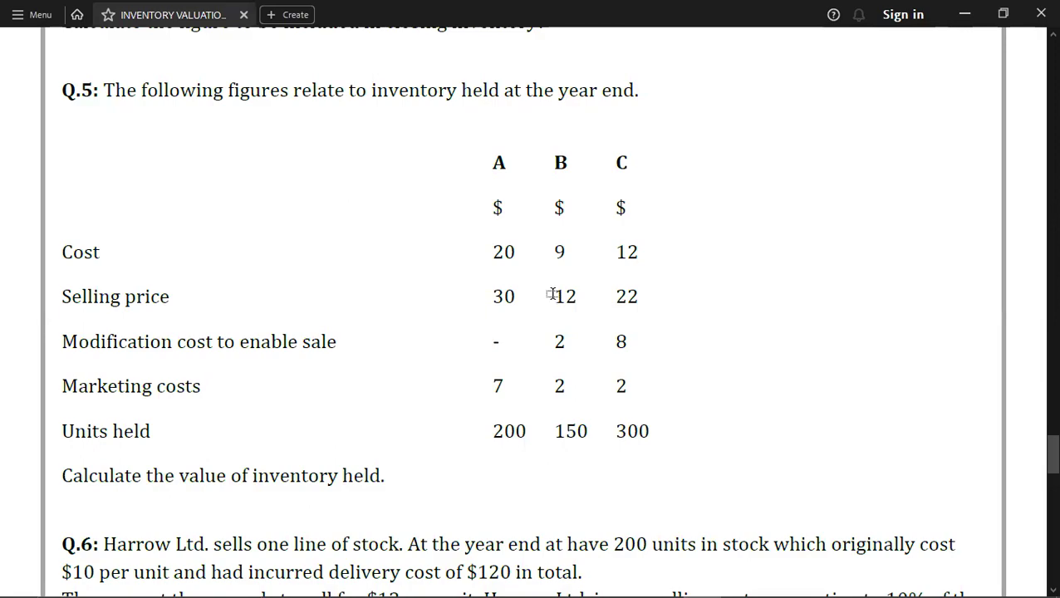
key("alt+Tab")
type("12-")
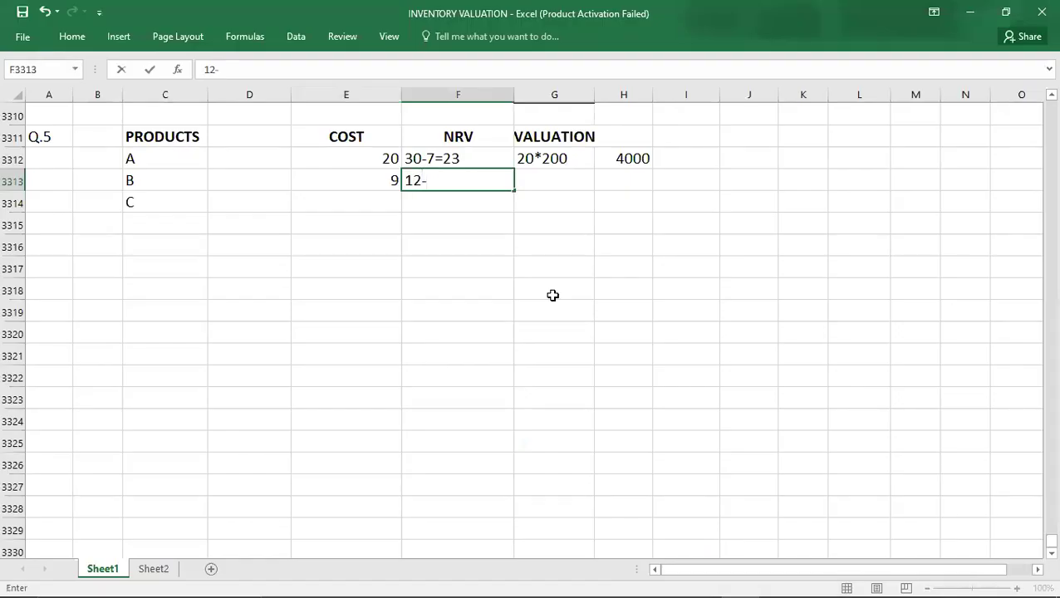
key("alt+Tab")
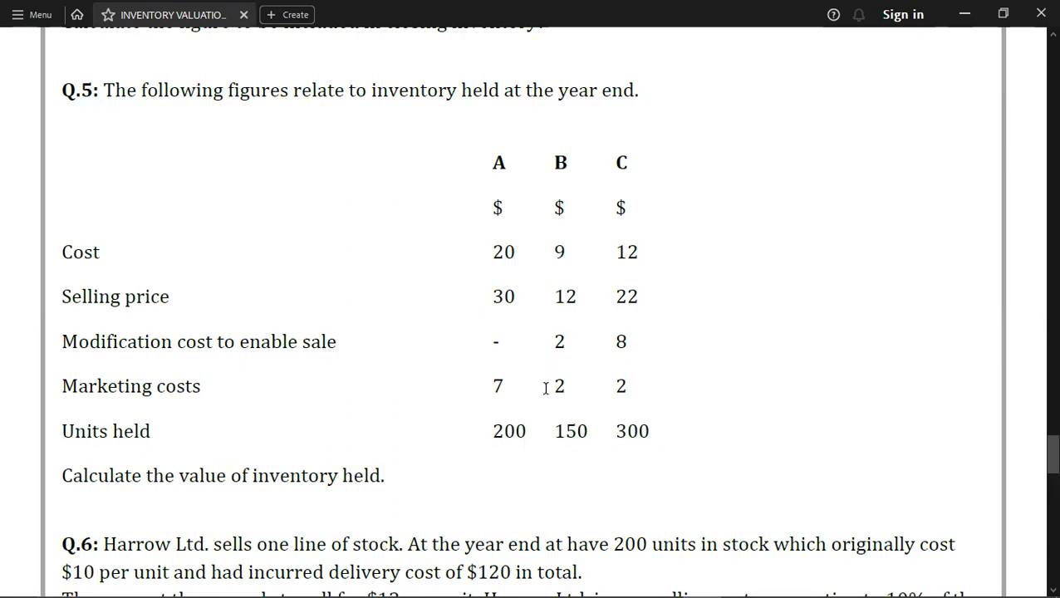
key("alt+Tab")
type("2-2=")
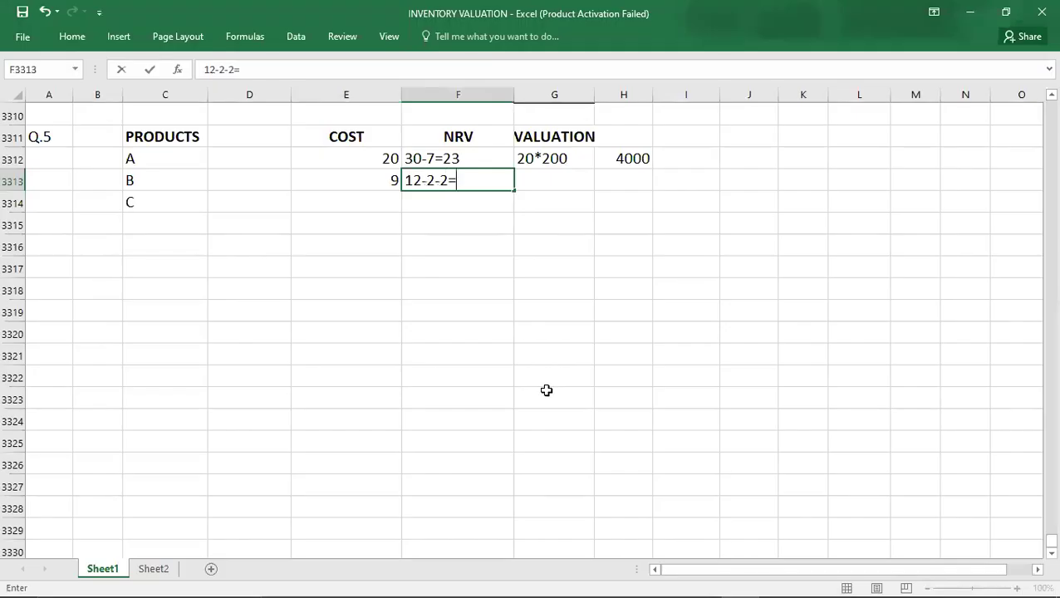
type("8")
key("Tab")
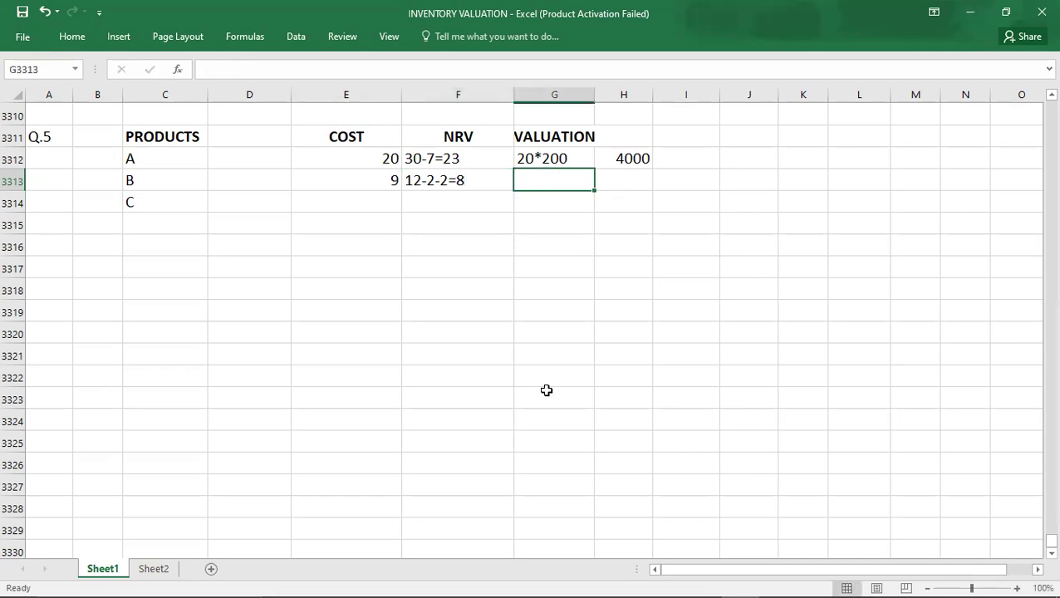
Step: Look up product B's units held in the PDF and enter its valuation as 8*150 in G3313 and 1200 in H3313
type("8*")
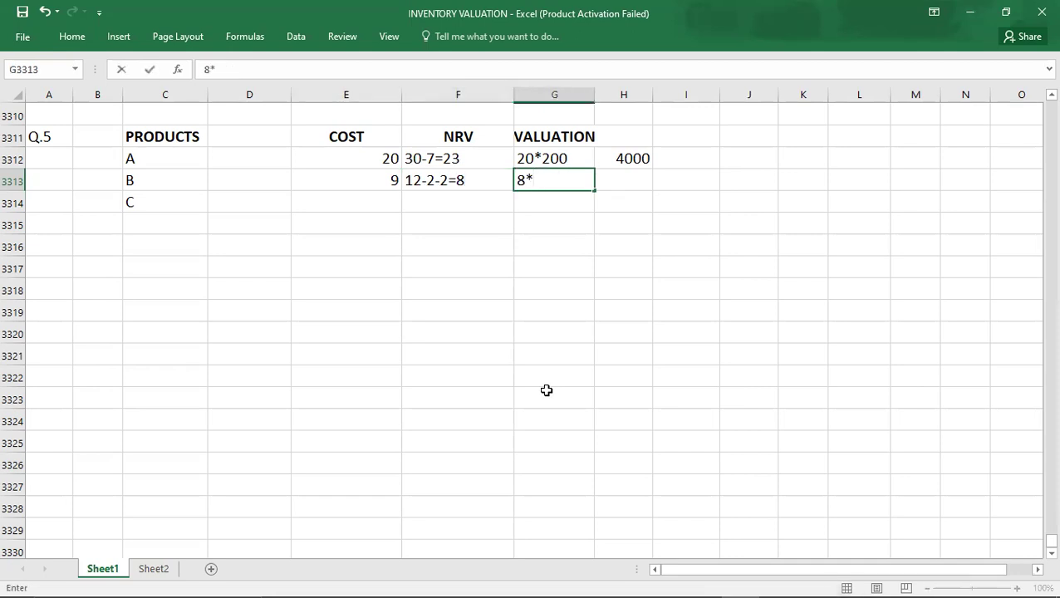
key("alt+Tab")
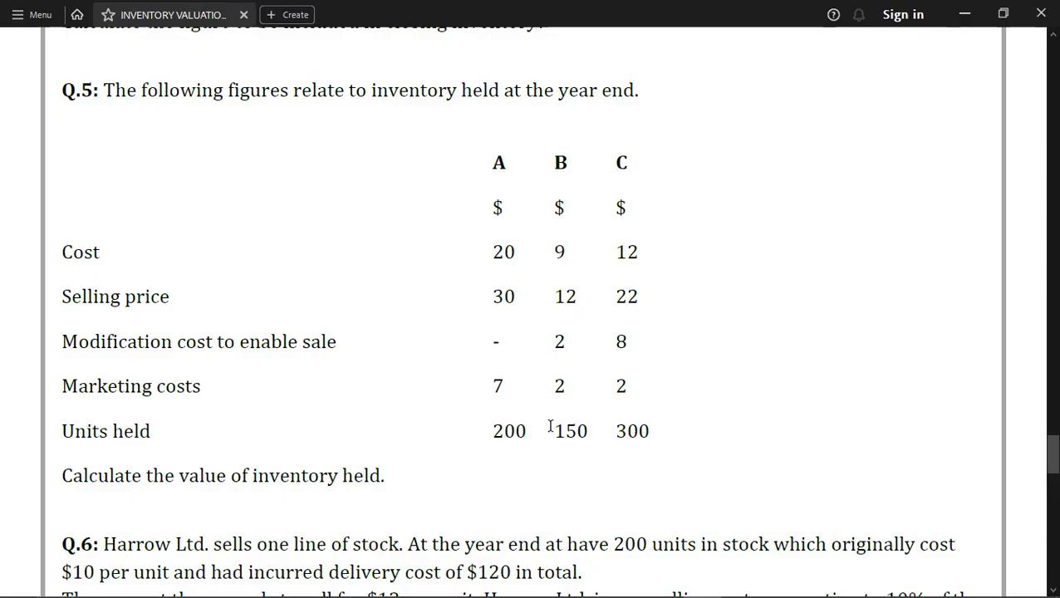
key("alt+Tab")
type("150")
key("Tab")
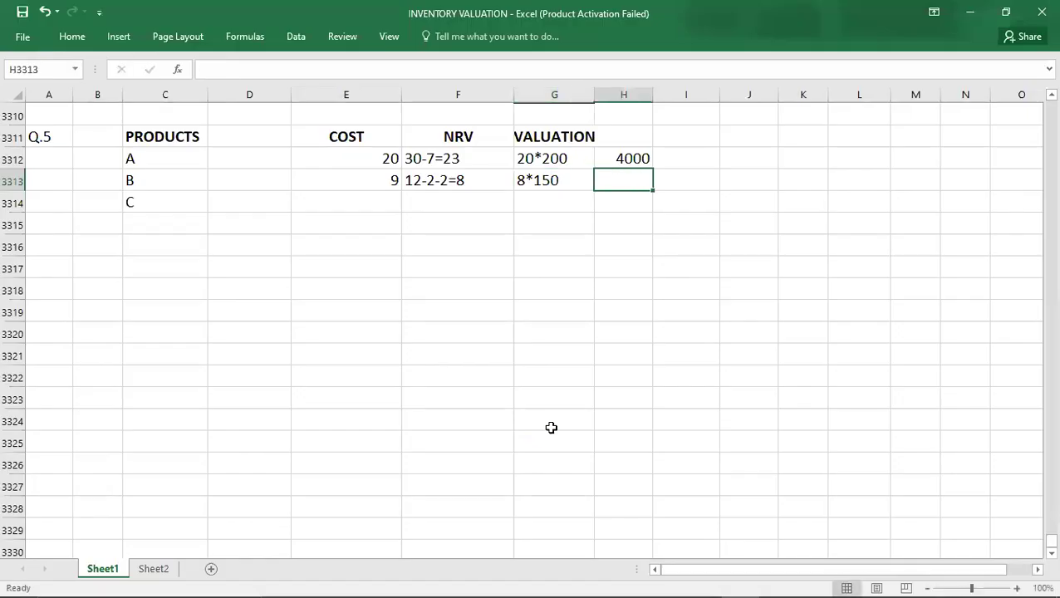
type("1200")
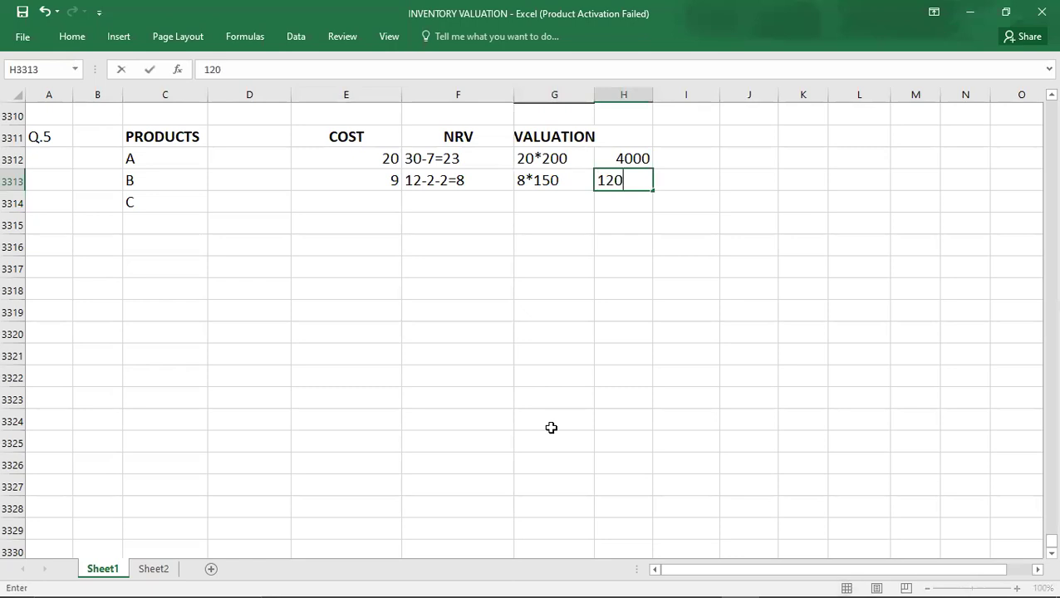
key("Return")
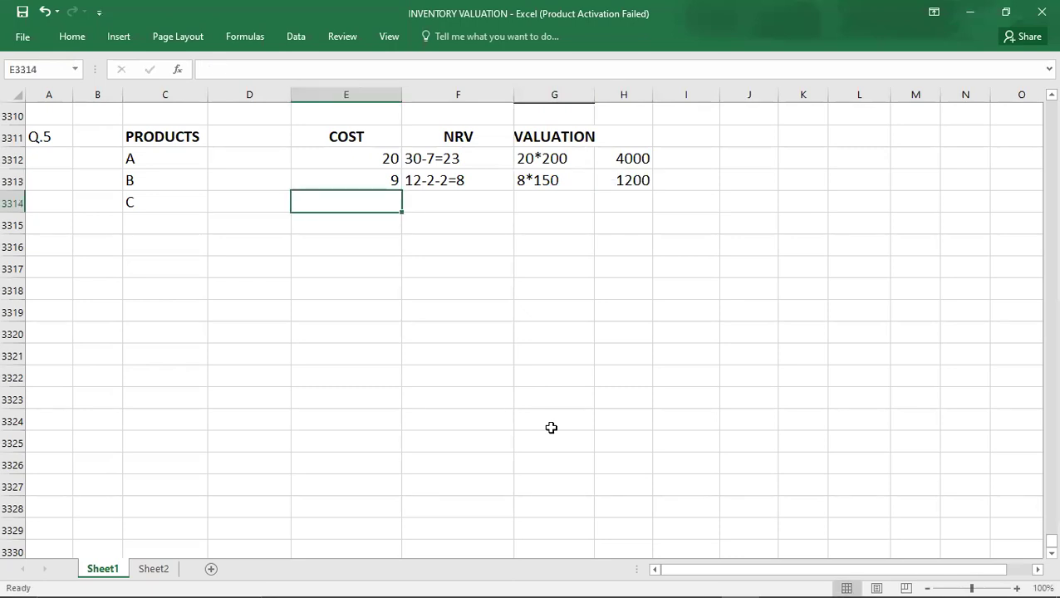
Step: Look up product C's cost in the PDF and enter 12 in E3314
key("alt+Tab")
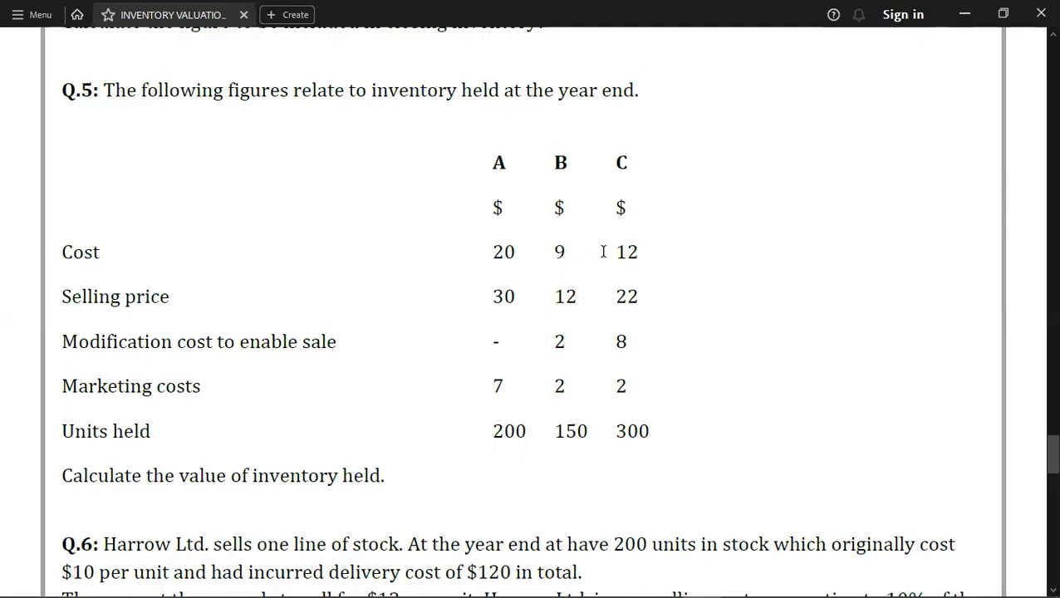
key("alt+Tab")
type("12")
key("Tab")
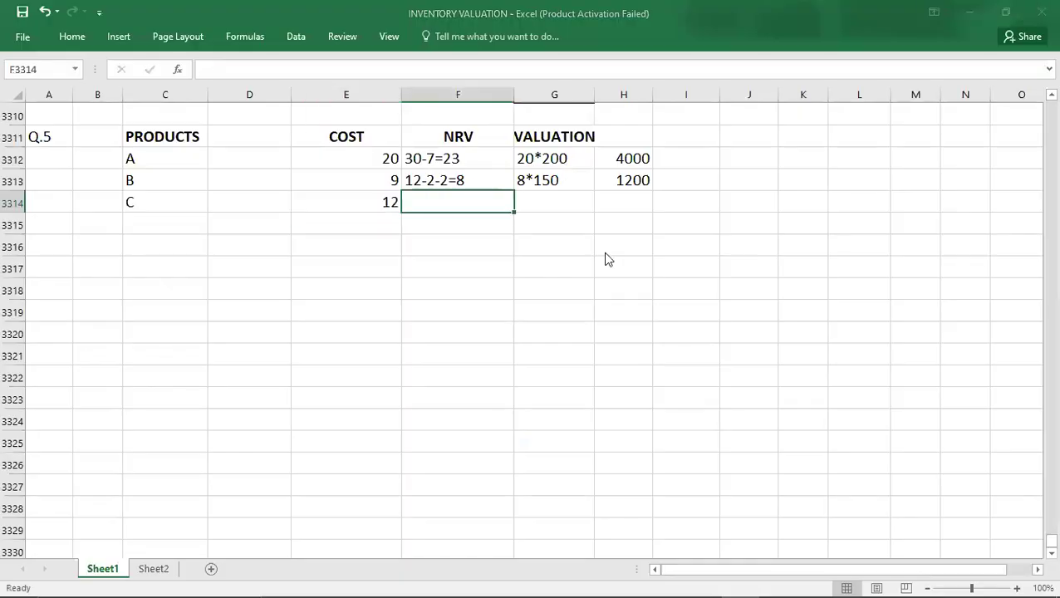
Step: Look up product C's selling price, modification and marketing costs in the PDF and enter its NRV as 22-8-2=12 in F3314
key("alt+Tab")
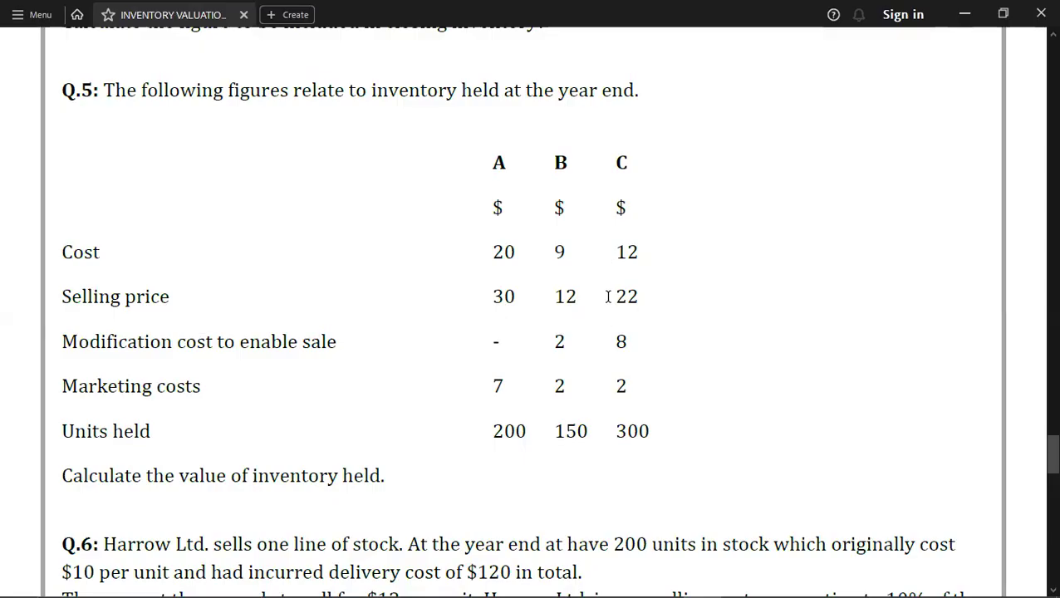
key("alt+Tab")
type("22-")
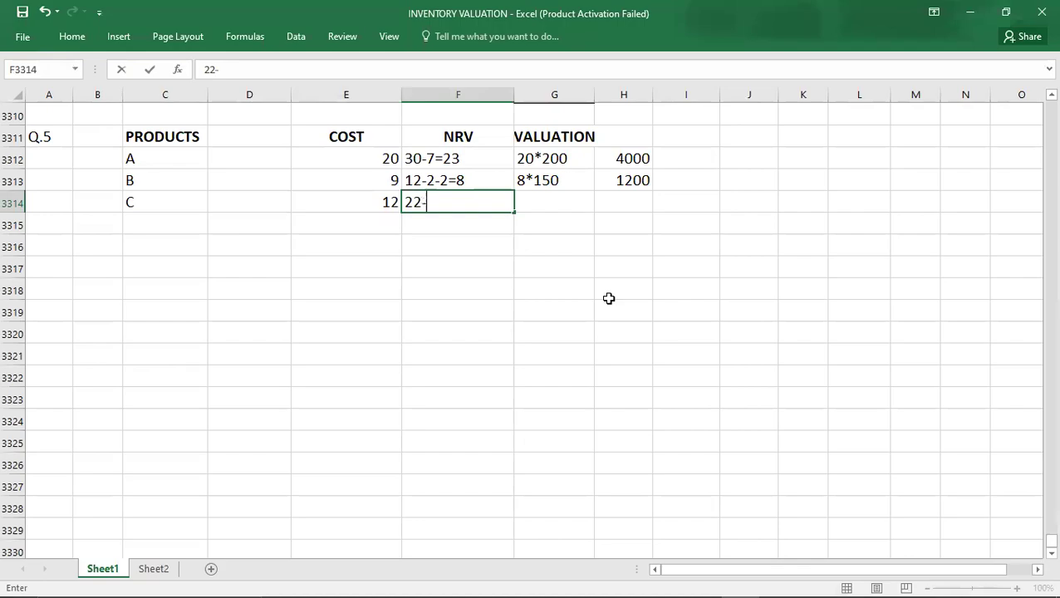
key("alt+Tab")
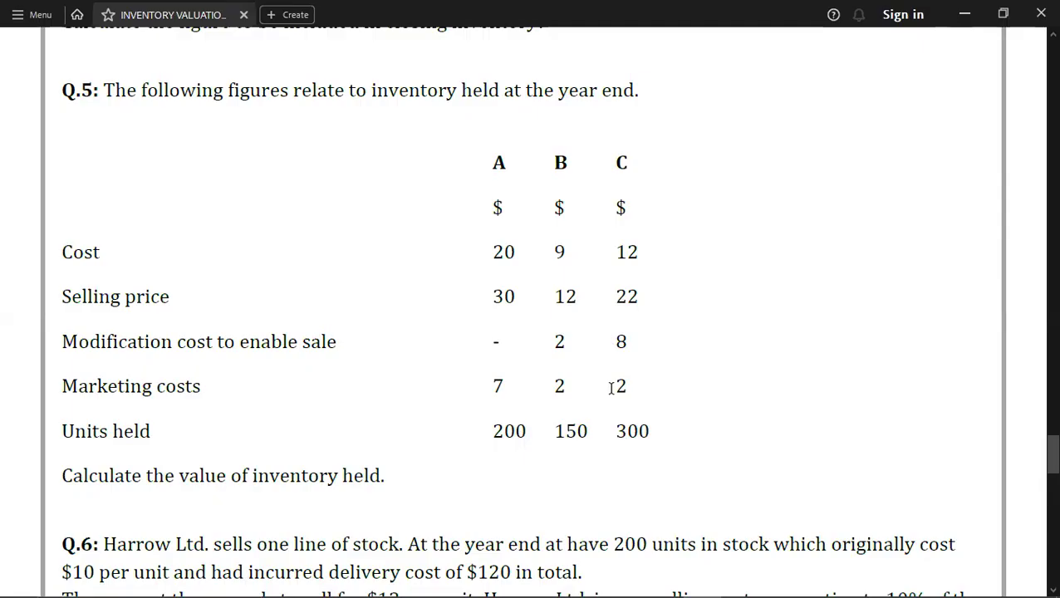
key("alt+Tab")
type("8-")
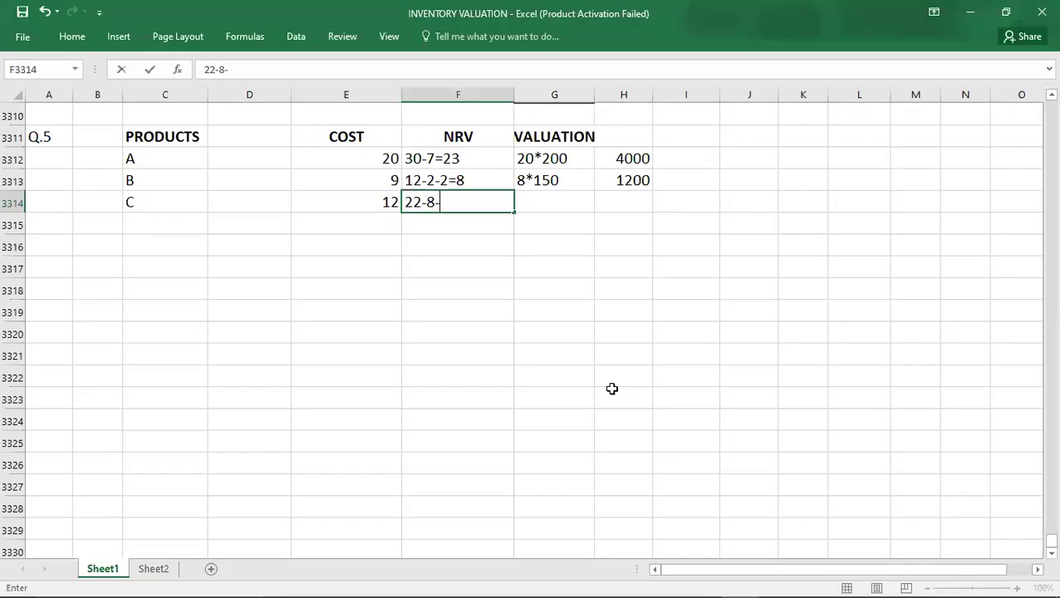
type("2=12")
key("Tab")
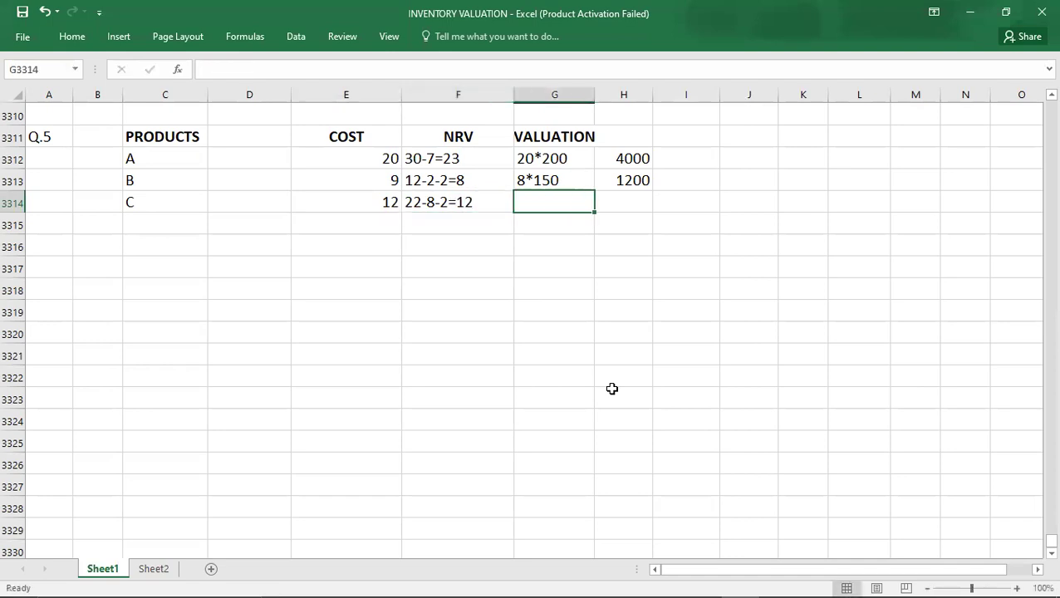
Step: Look up product C's units held in the PDF and enter its valuation as 12*300 in G3314 and 3600 in H3314
type("12*")
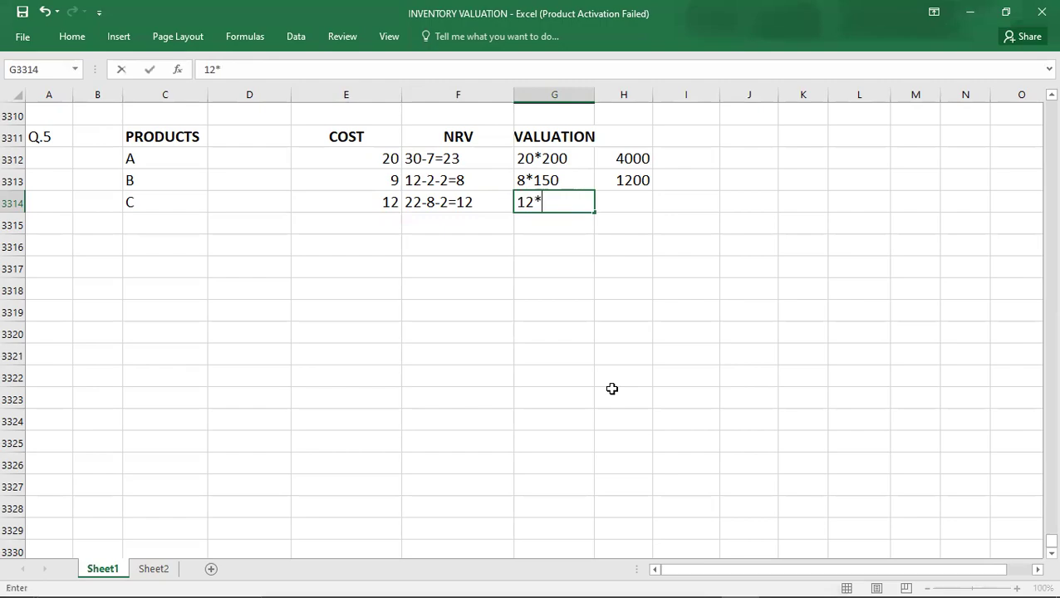
key("alt+Tab")
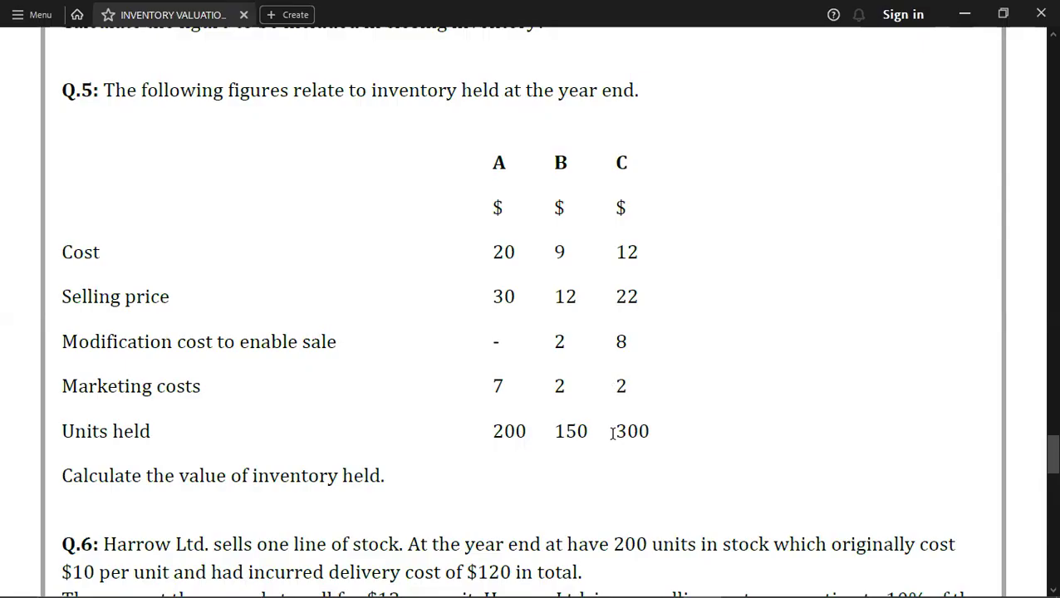
key("alt+Tab")
type("300=")
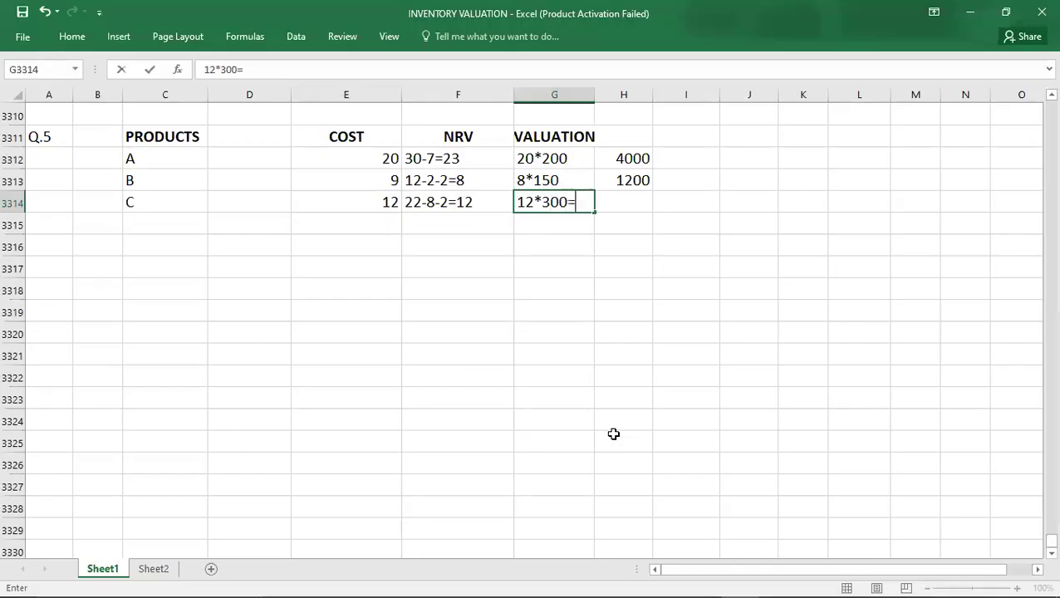
key("Tab")
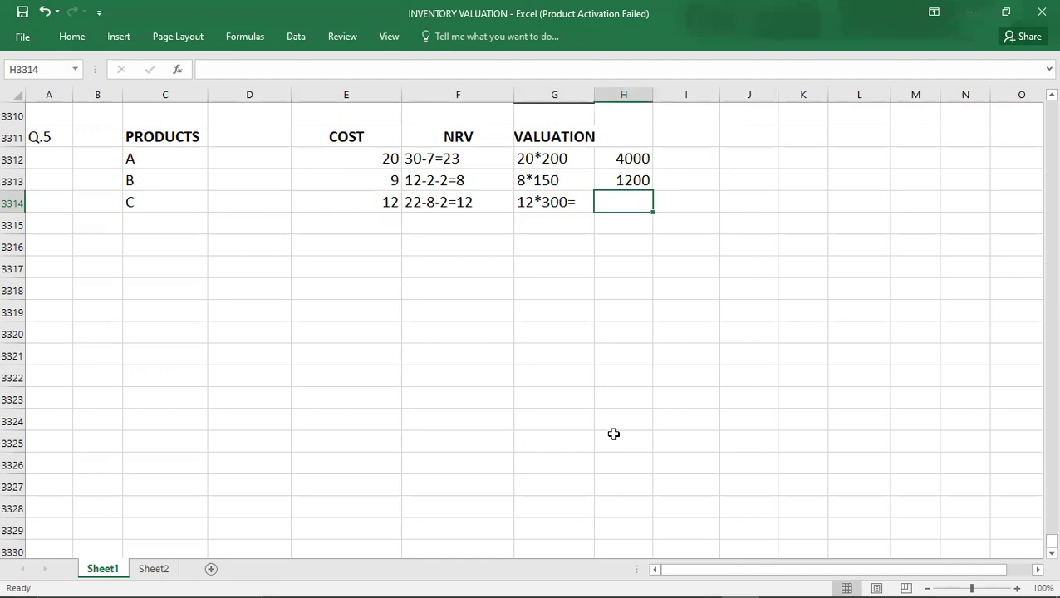
type("3600")
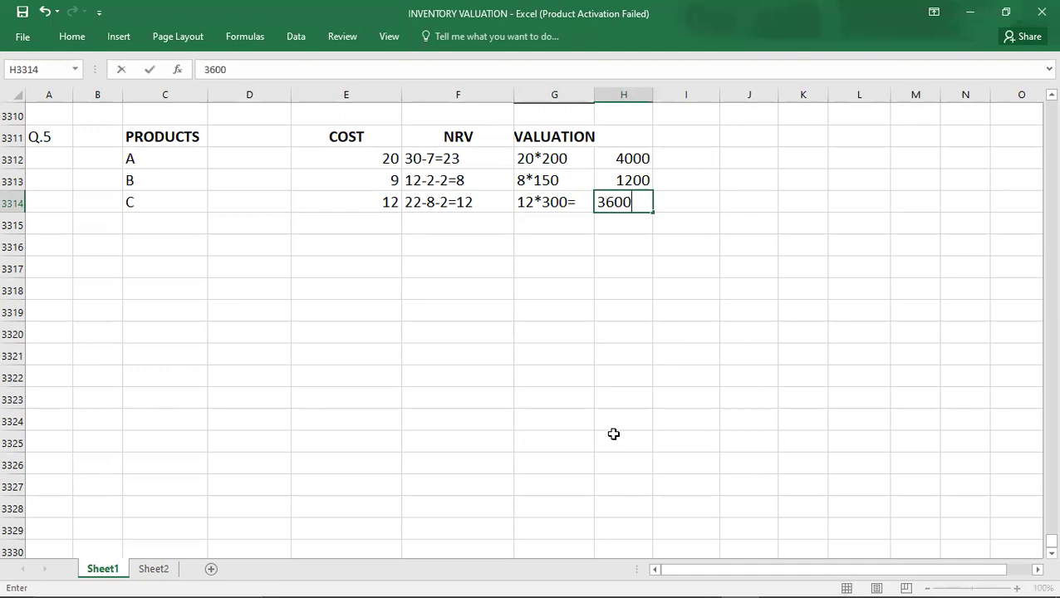
key("Return")
double_click(582, 203)
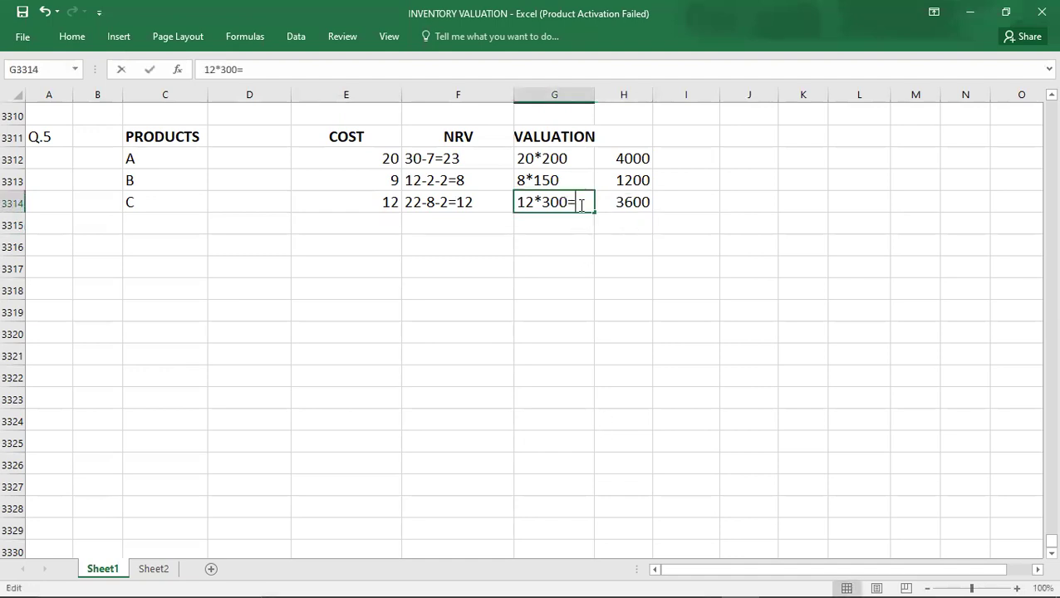
key("BackSpace")
key("Tab")
Step: Enter question 5's valuation total of 8800 in H3315, below the three product values
key("Up")
key("Up")
key("shift+Down")
key("shift+Down")
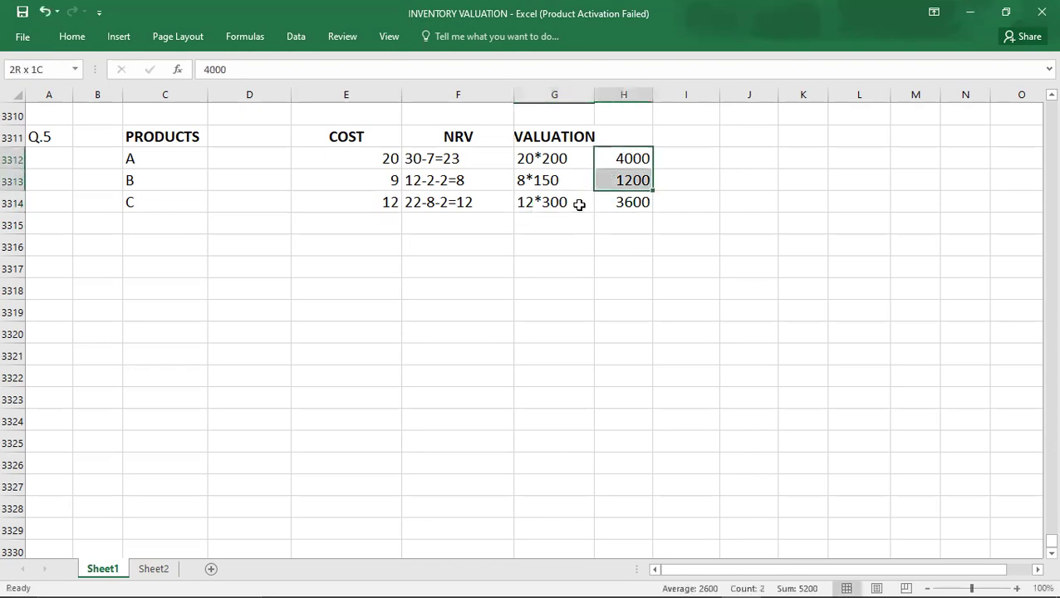
key("Down")
key("Down")
key("Down")
type("8")
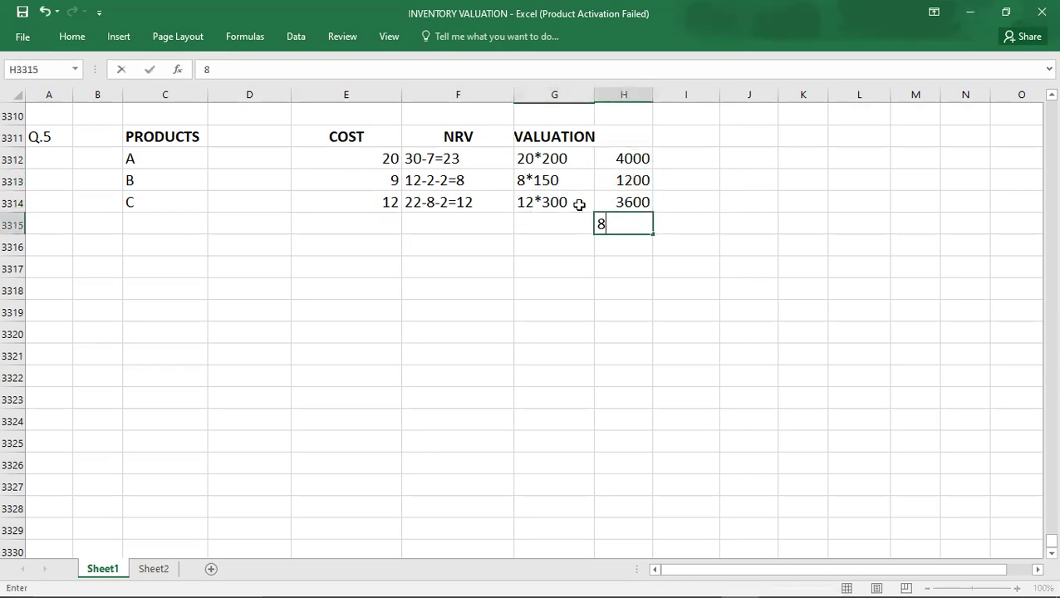
type("800")
Step: Label question 5's total row CLOSING STOCK in C3315
key("Left")
key("Left")
key("Left")
key("Left")
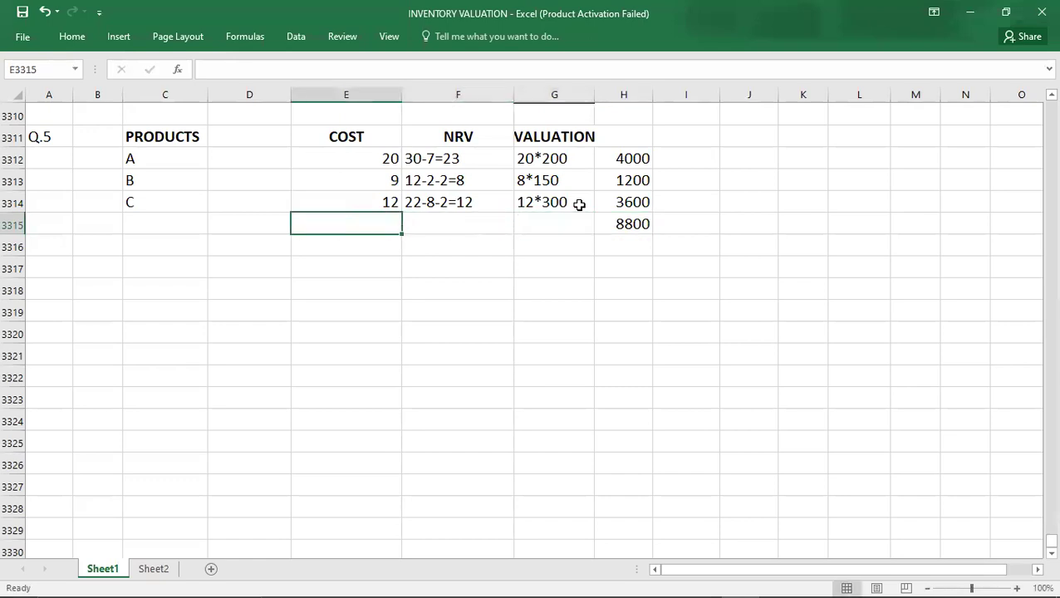
type("CLOS")
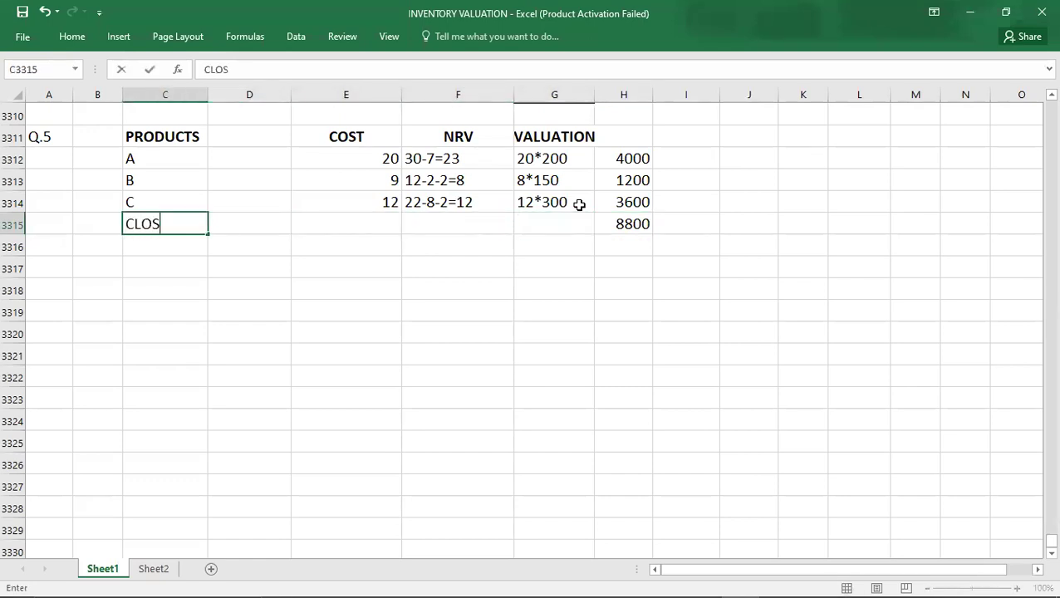
type("ING STOCK")
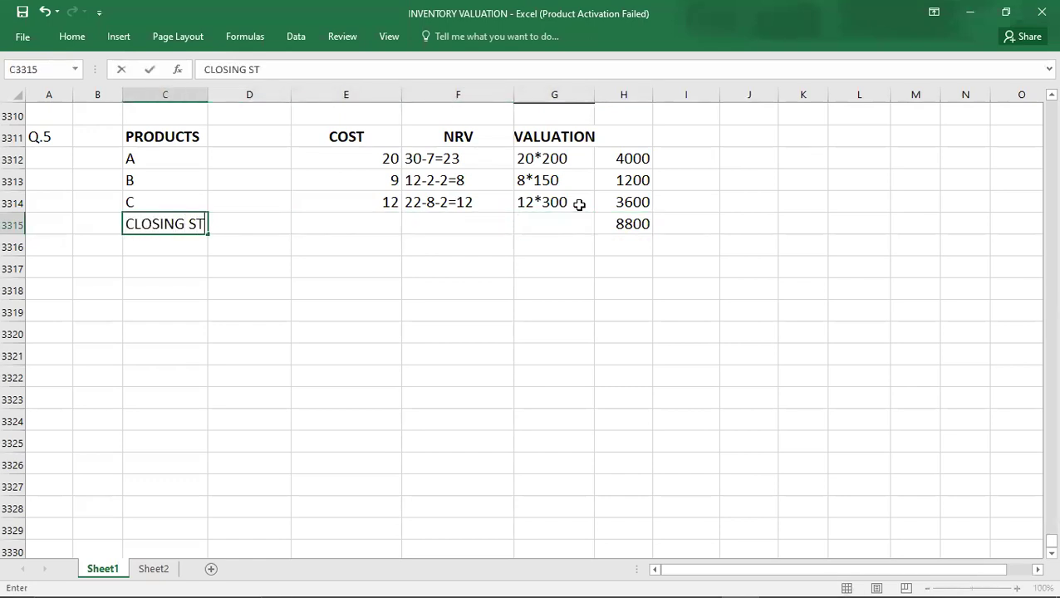
Step: Apply a top and double bottom border to the closing stock total in H3315
key("Right")
key("Right")
key("Right")
key("Right")
key("Right")
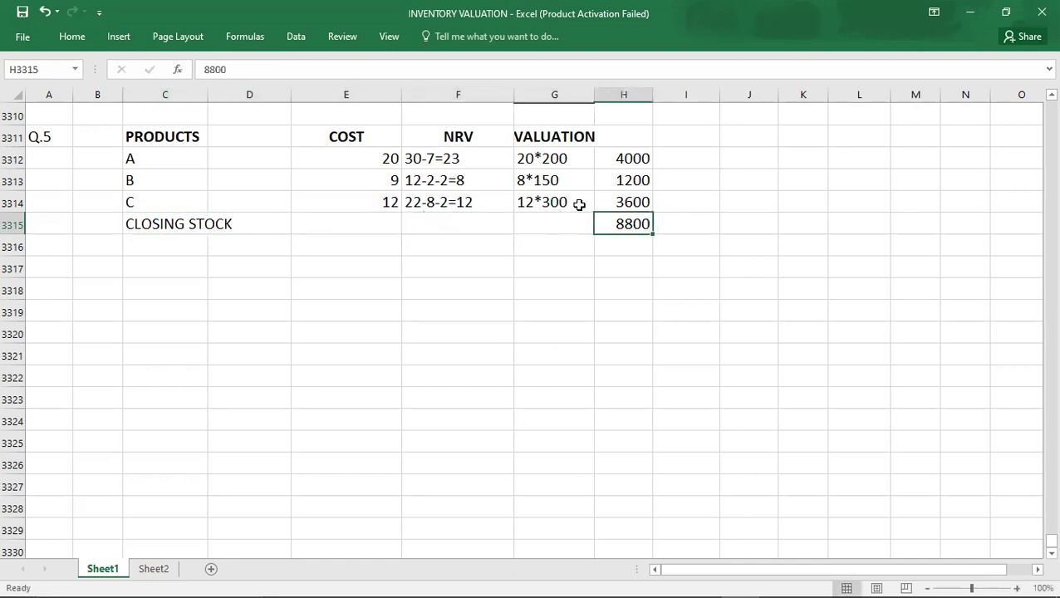
left_click(86, 40)
left_click(208, 91)
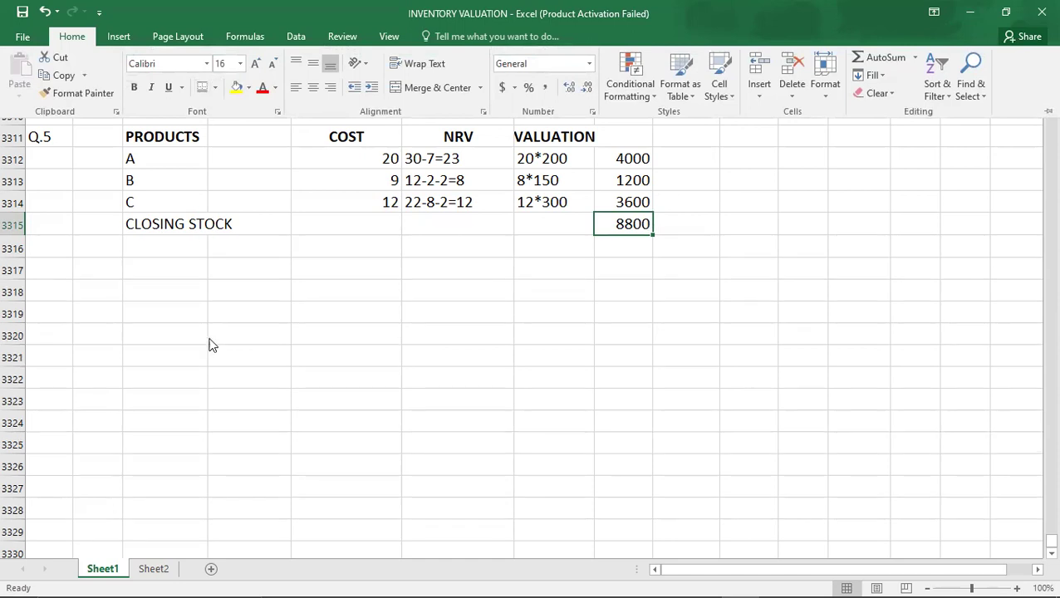
left_click(212, 339)
Step: Enter the question label Q.6 in A3317
left_click(67, 262)
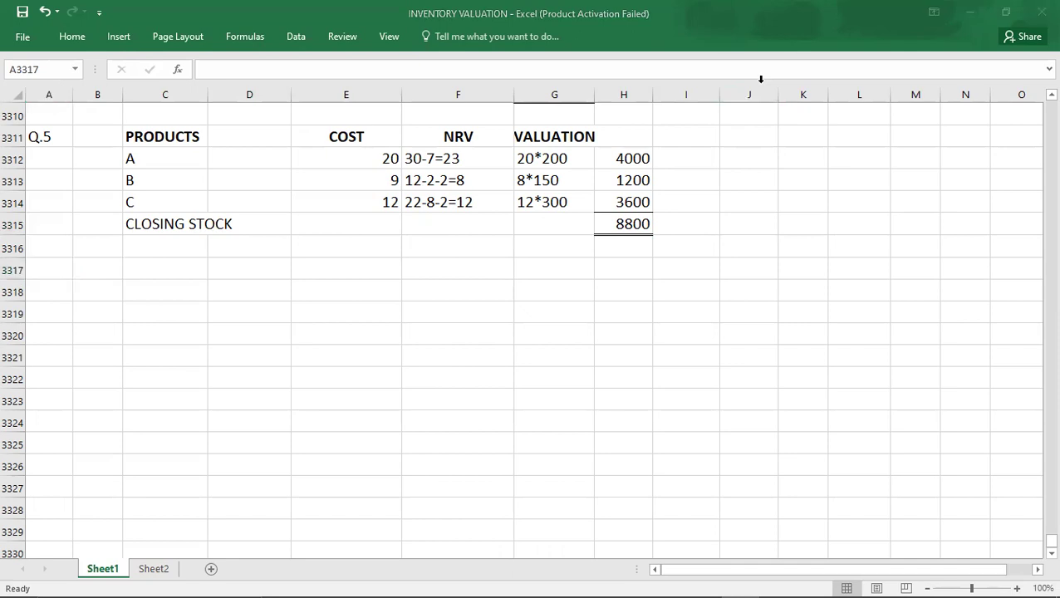
type("Q.6")
key("ctrl+Return")
left_click(64, 274)
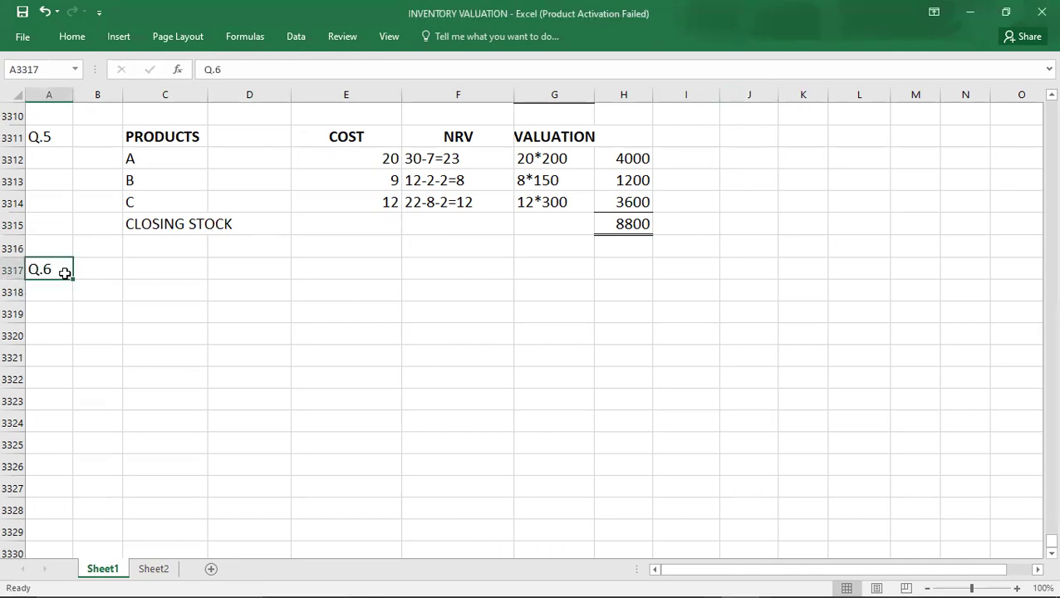
Step: Read question 6 about Harrow Ltd. in the PDF and enter a bold COST heading in C3317
key("alt+Tab")
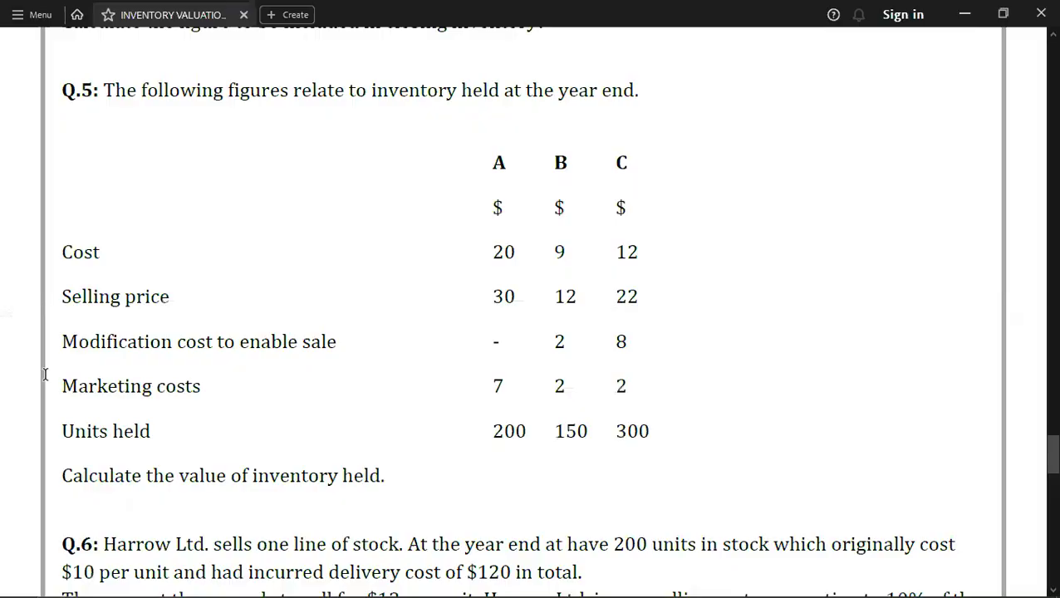
scroll(45, 374, "down", 1)
scroll(46, 374, "down", 3)
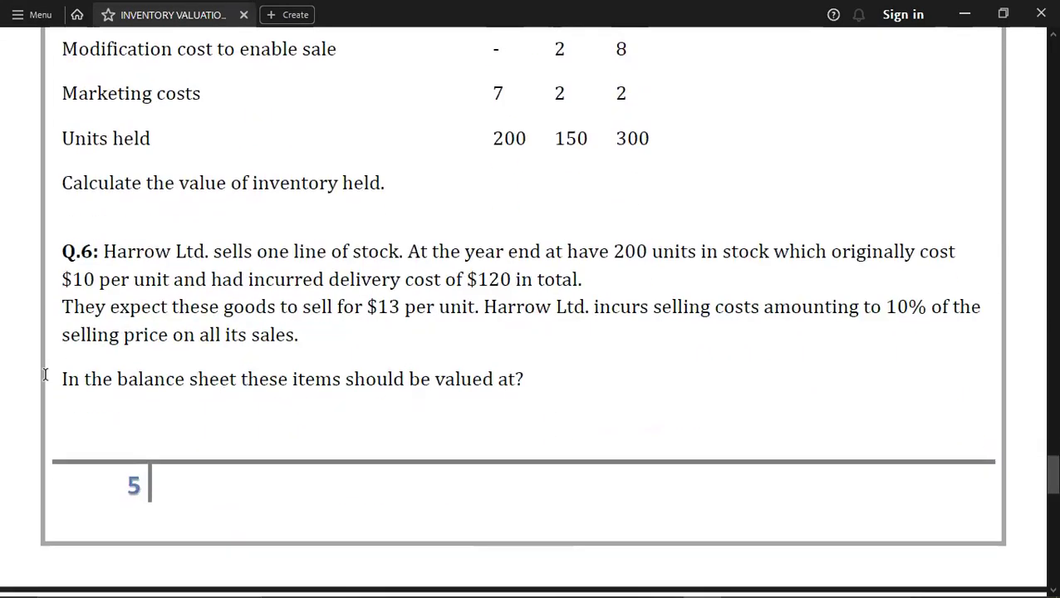
scroll(46, 374, "down", 1)
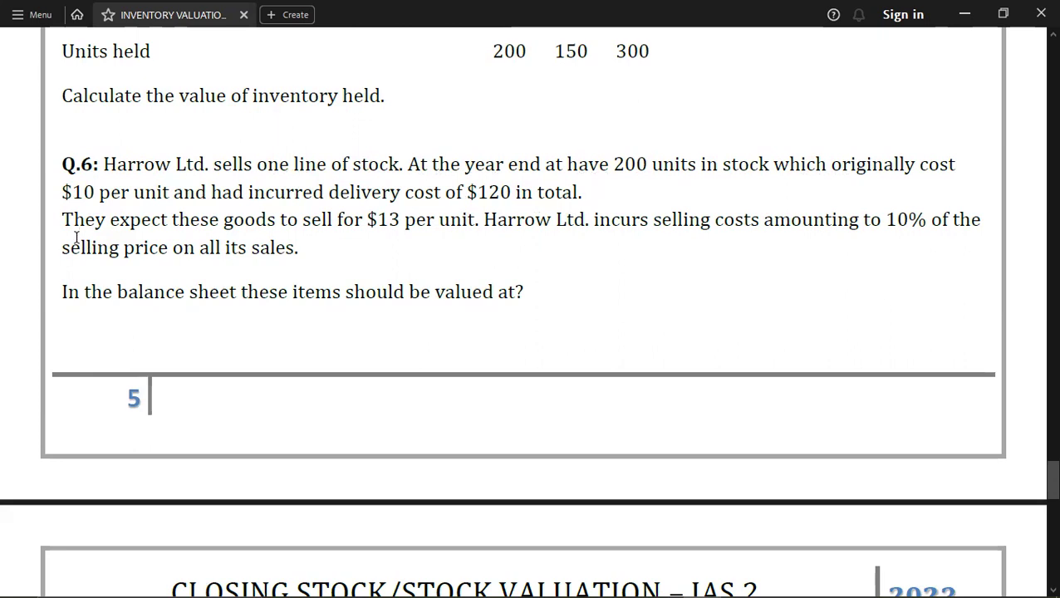
key("alt+Tab")
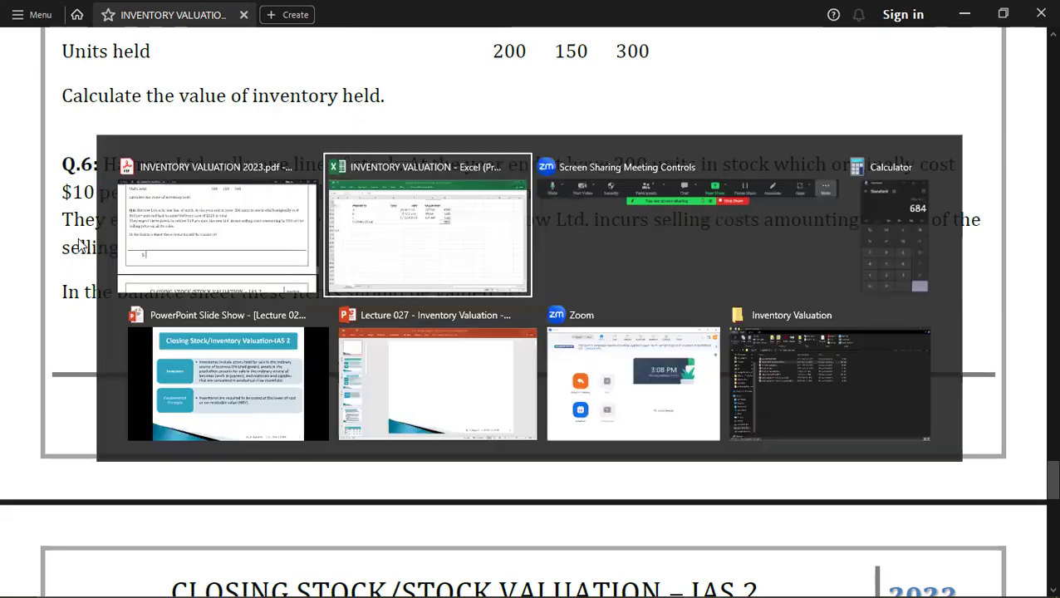
key("Tab")
key("Tab")
type("COST")
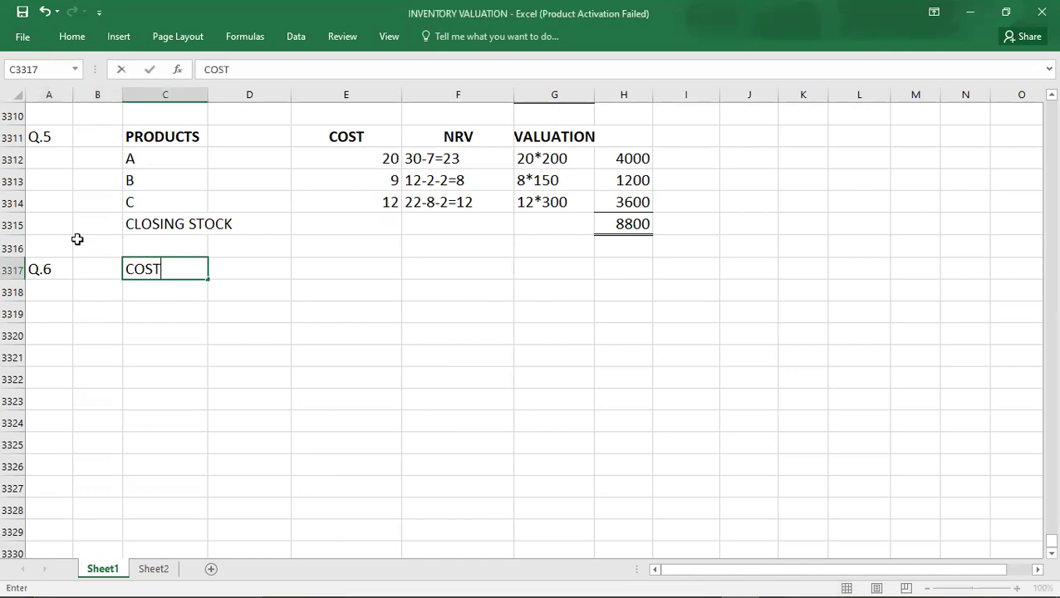
key("Return")
key("Up")
key("ctrl+b")
key("Return")
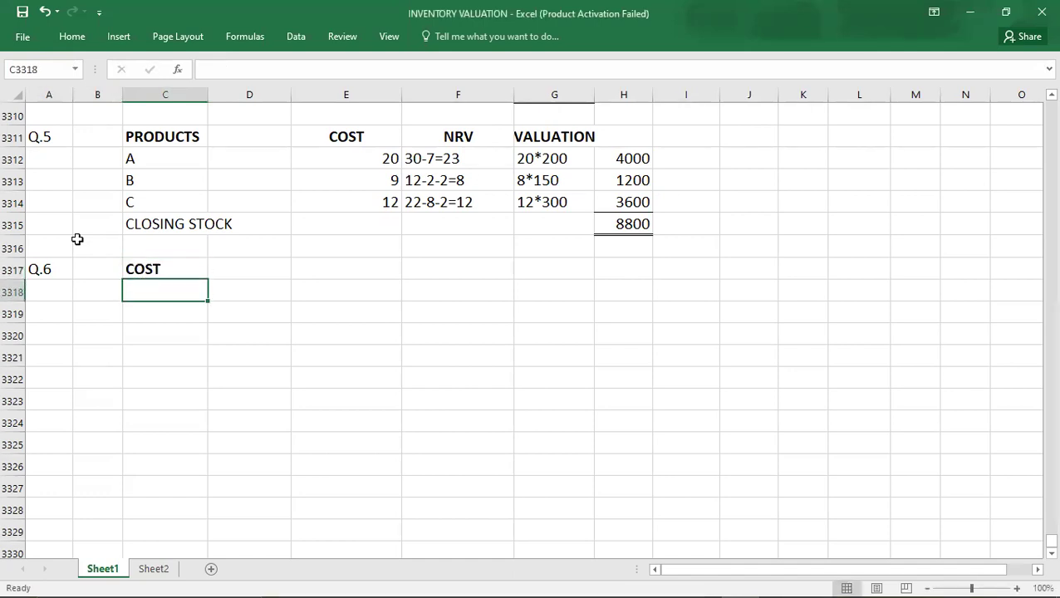
Step: Check question 6's unit cost in the PDF, entering 200*10 in C3318 and 2000 in E3318 in Excel
key("alt+Tab")
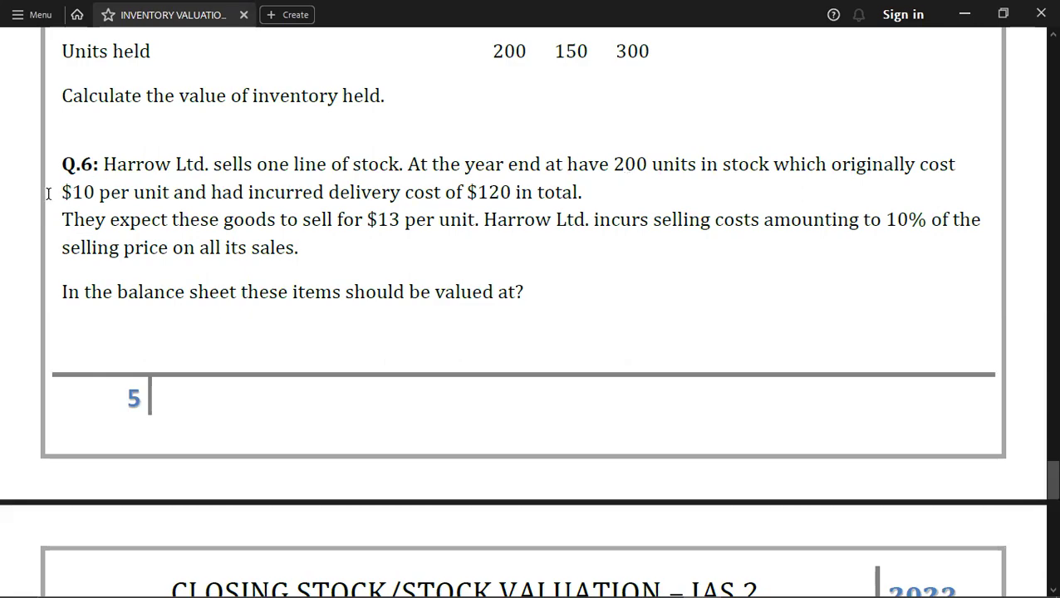
key("alt+Tab")
type("200*10")
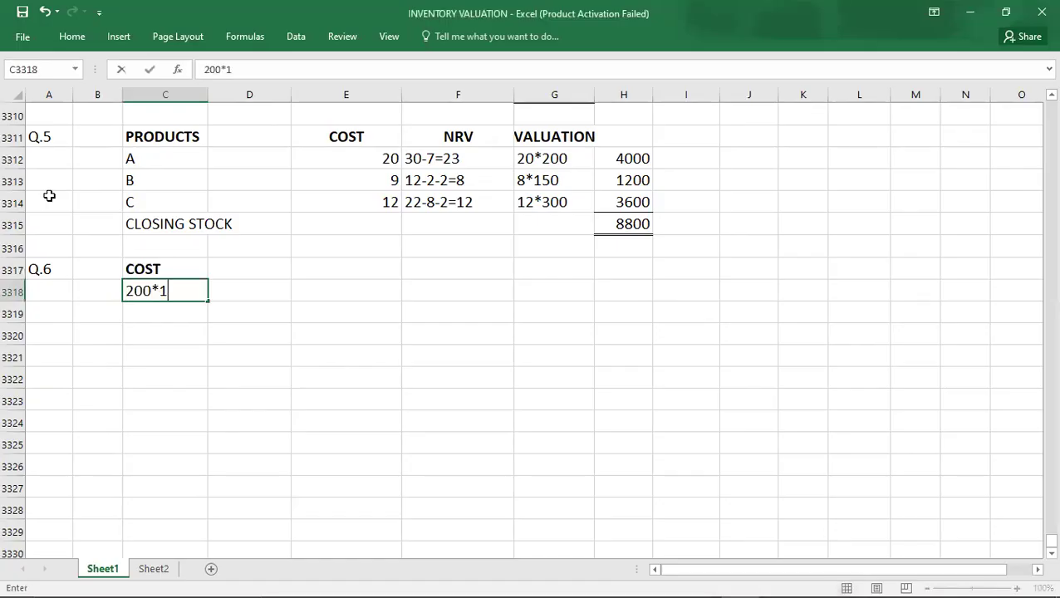
key("Tab")
key("Tab")
type("200")
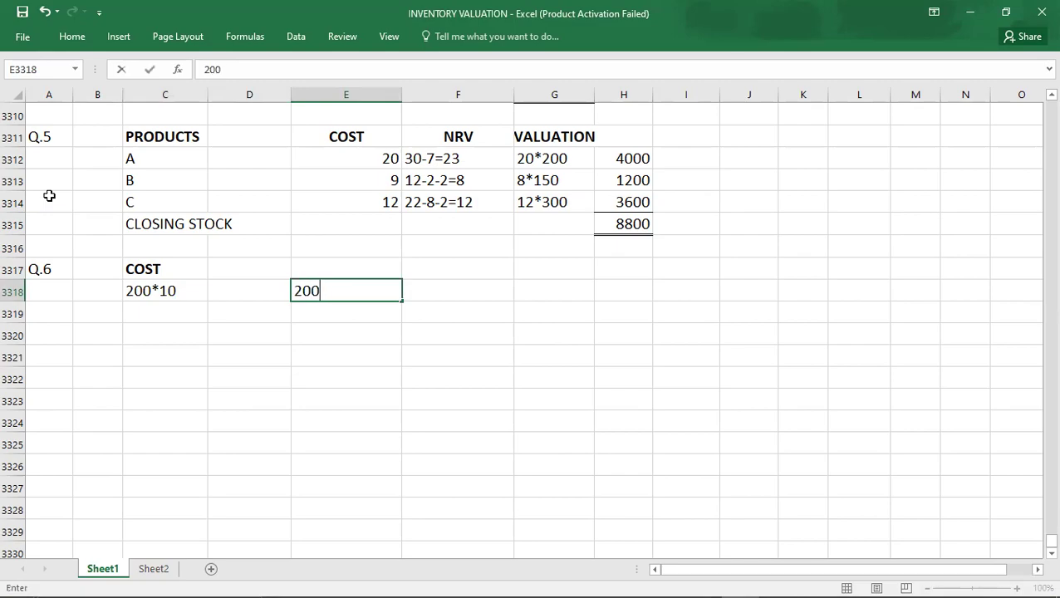
key("Return")
Step: Check the delivery cost in the PDF and enter 120 in E3319 of the Excel sheet
key("alt+Tab")
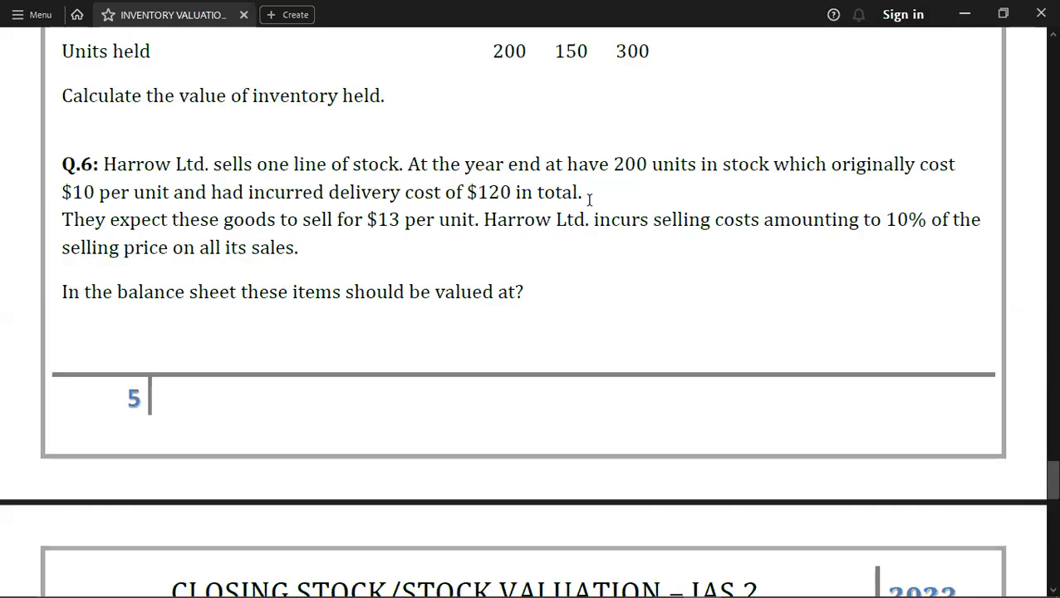
key("alt+Tab")
key("Tab")
key("Tab")
key("Tab")
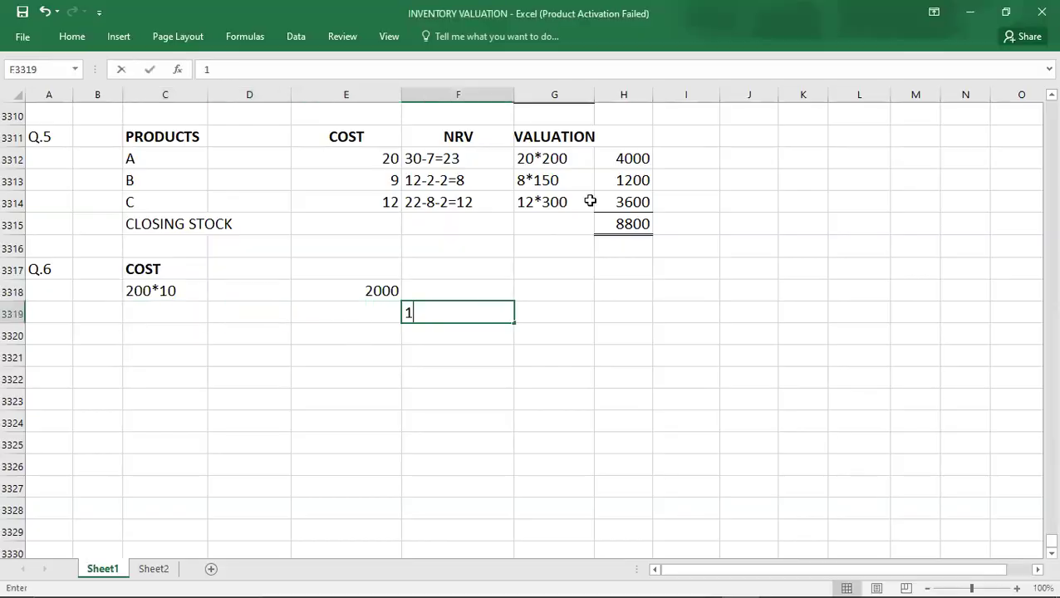
key("Escape")
key("Left")
type("120")
key("Return")
Step: Enter the cost total 2120 in E3320 and give it a top and double bottom border
type("2120")
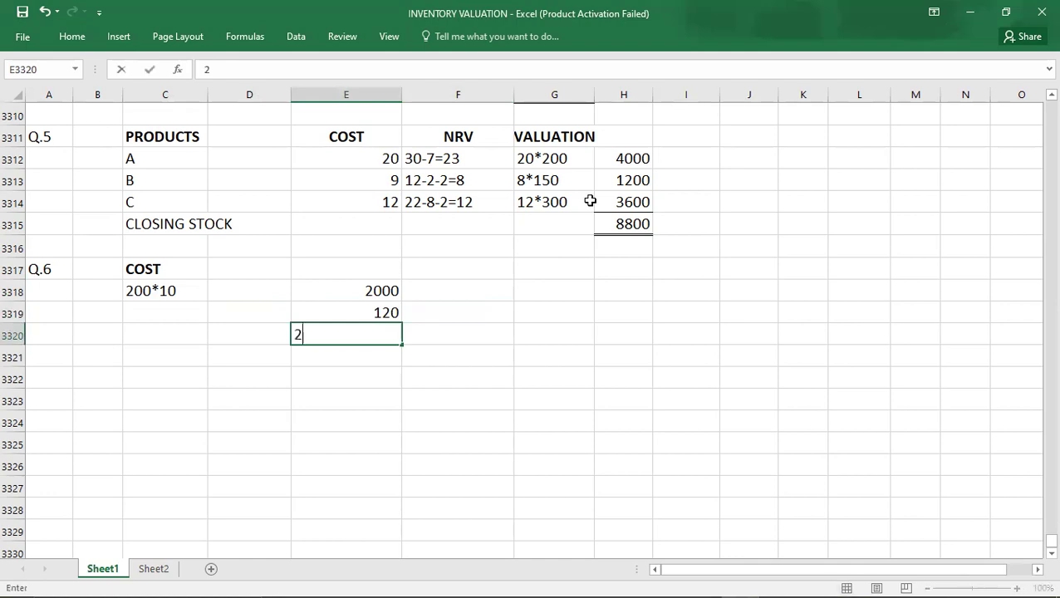
key("Tab")
type("1")
key("BackSpace")
key("Left")
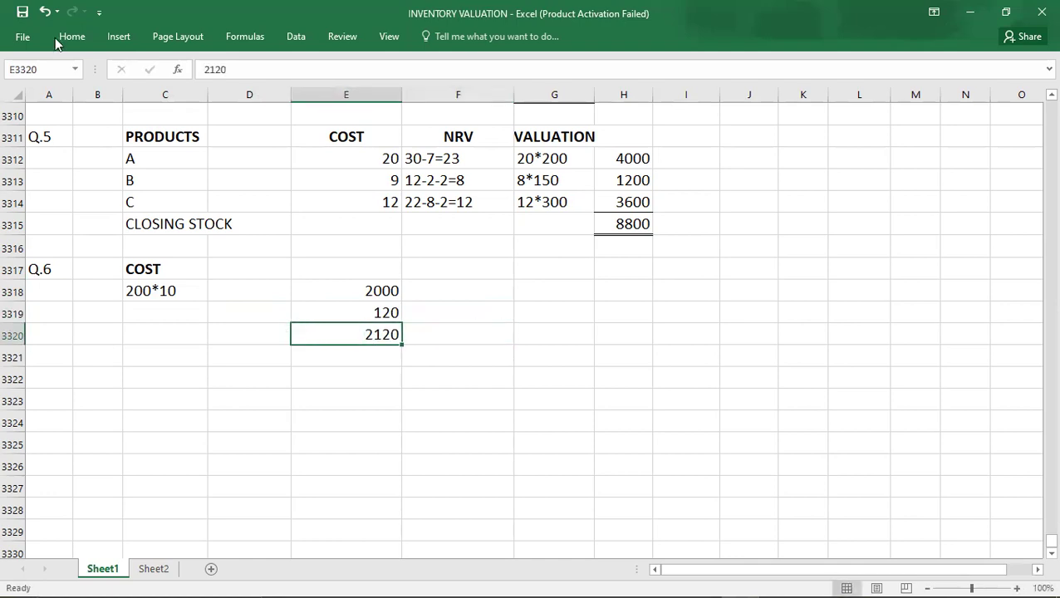
left_click(82, 42)
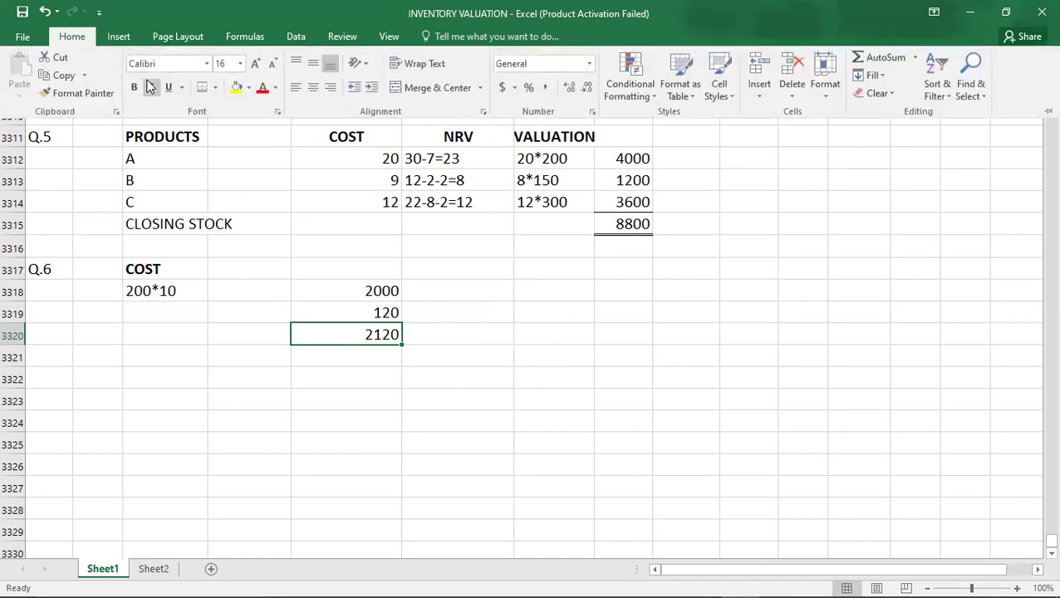
left_click(203, 89)
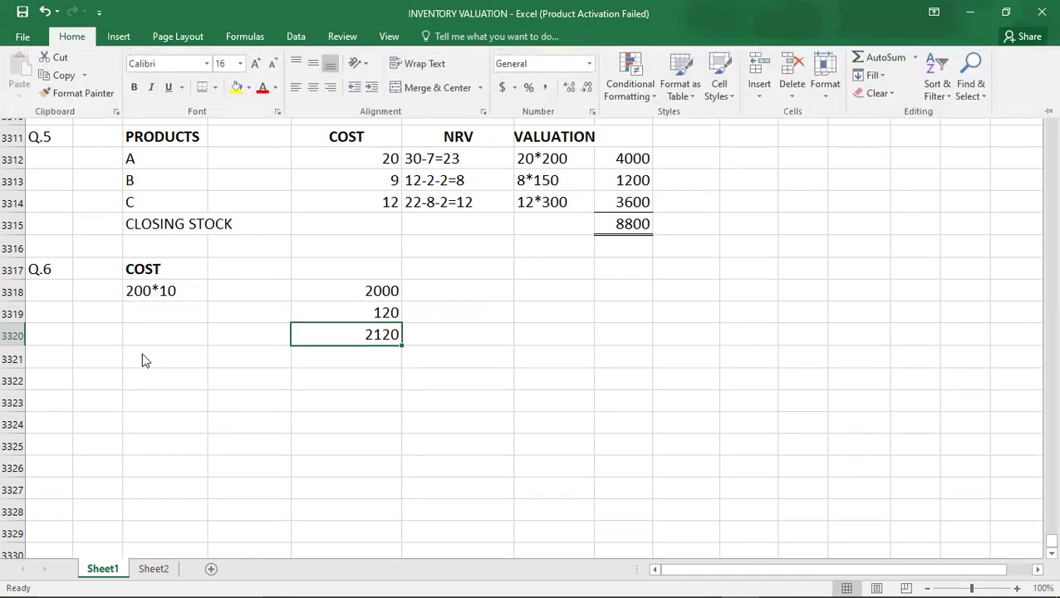
Step: Enter a bold NRV heading in C3321 below the cost calculation
left_click(140, 385)
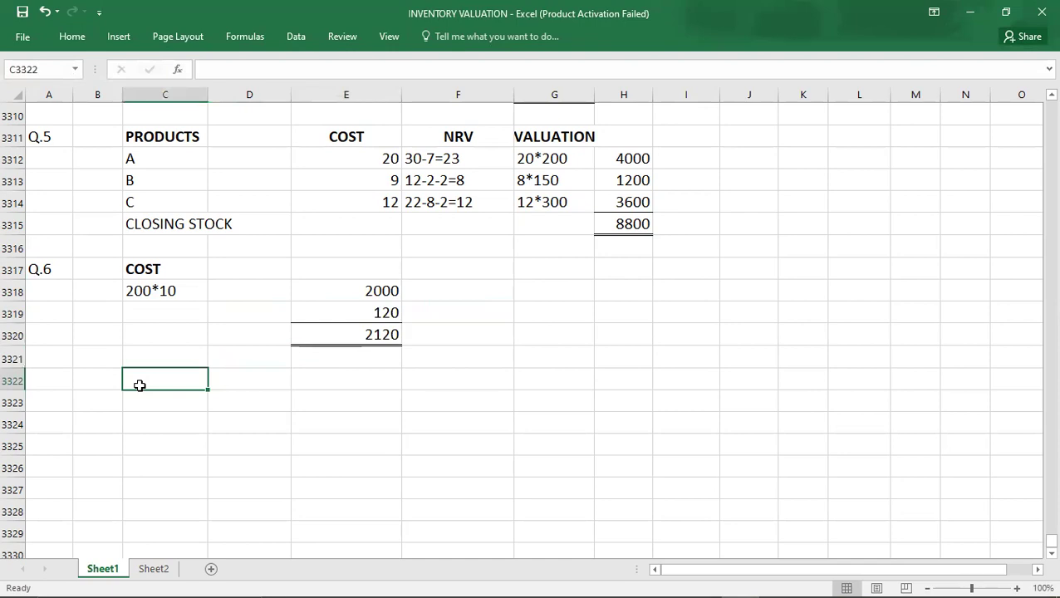
key("Up")
type("N")
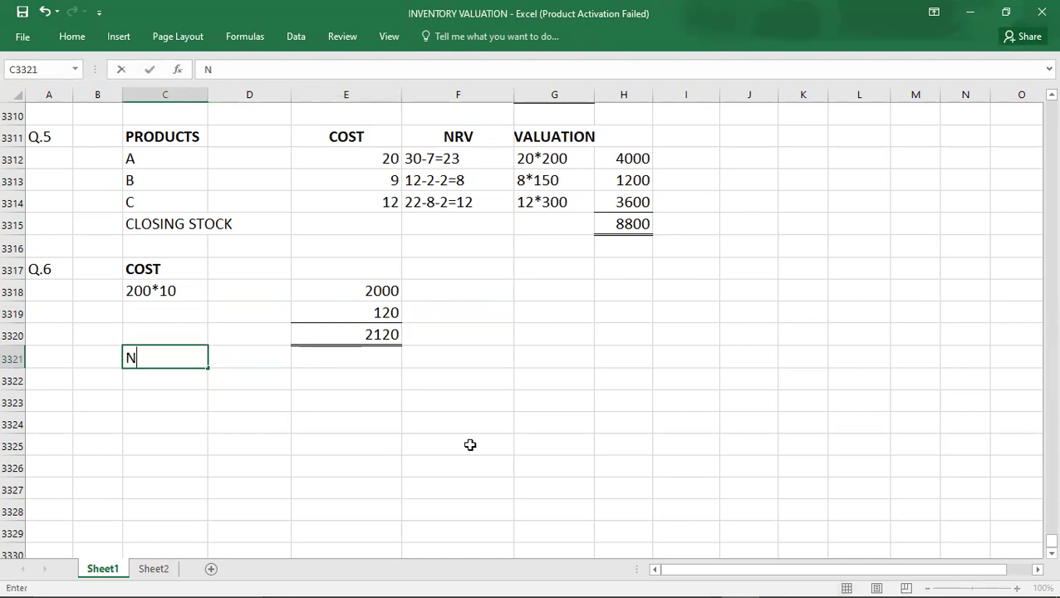
type("RV")
key("Left")
key("Right")
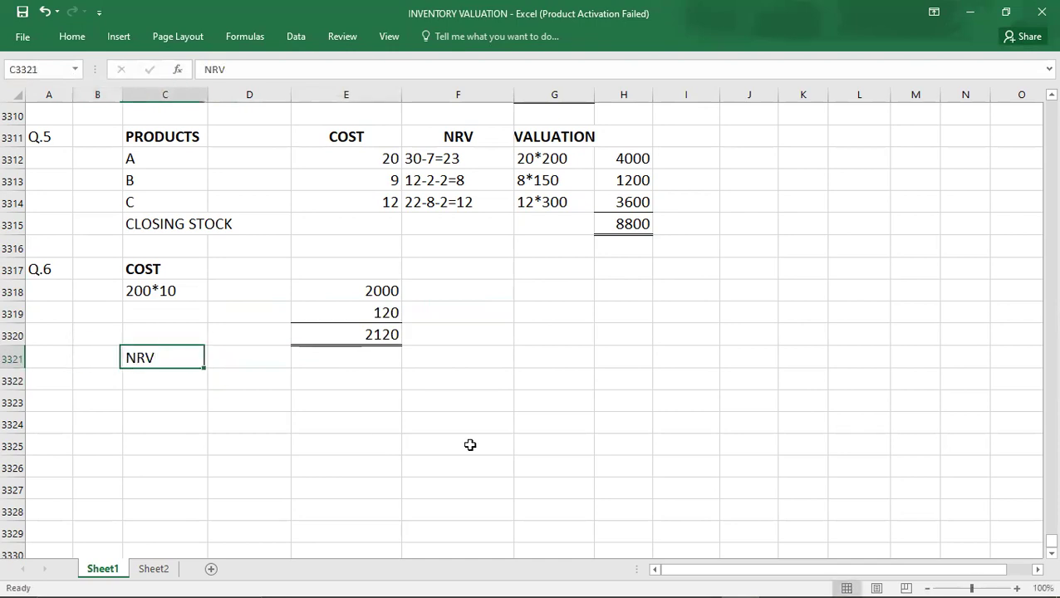
key("ctrl+b")
Step: Check the selling price in the PDF, entering 200*13 in C3322 and 2600 in E3322 in Excel
key("Down")
key("Down")
key("Down")
key("Down")
key("Down")
key("Down")
key("Down")
key("Down")
key("Down")
key("Down")
key("Down")
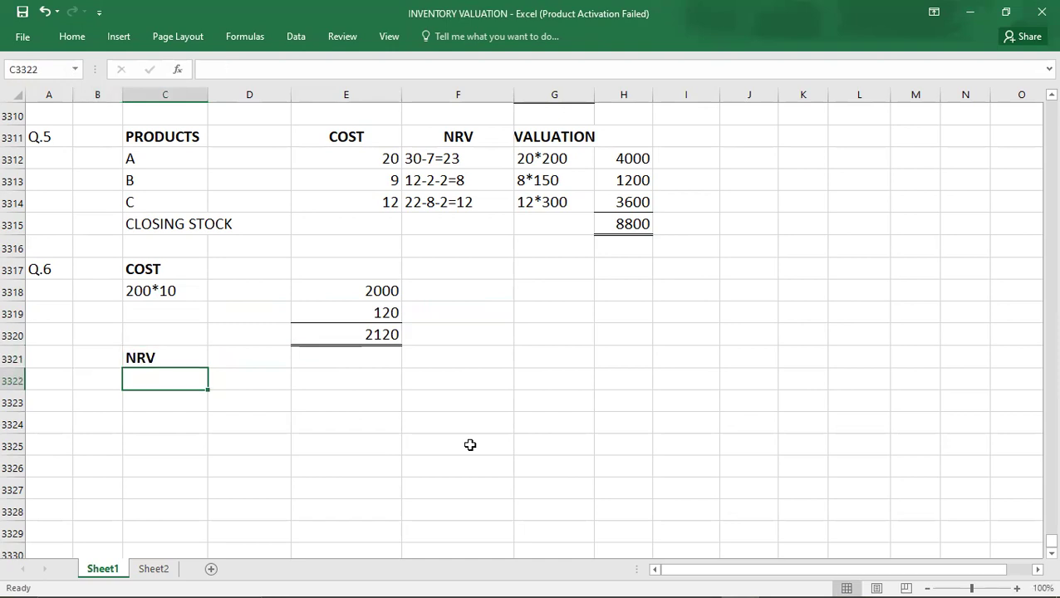
key("Down")
key("Down")
key("Down")
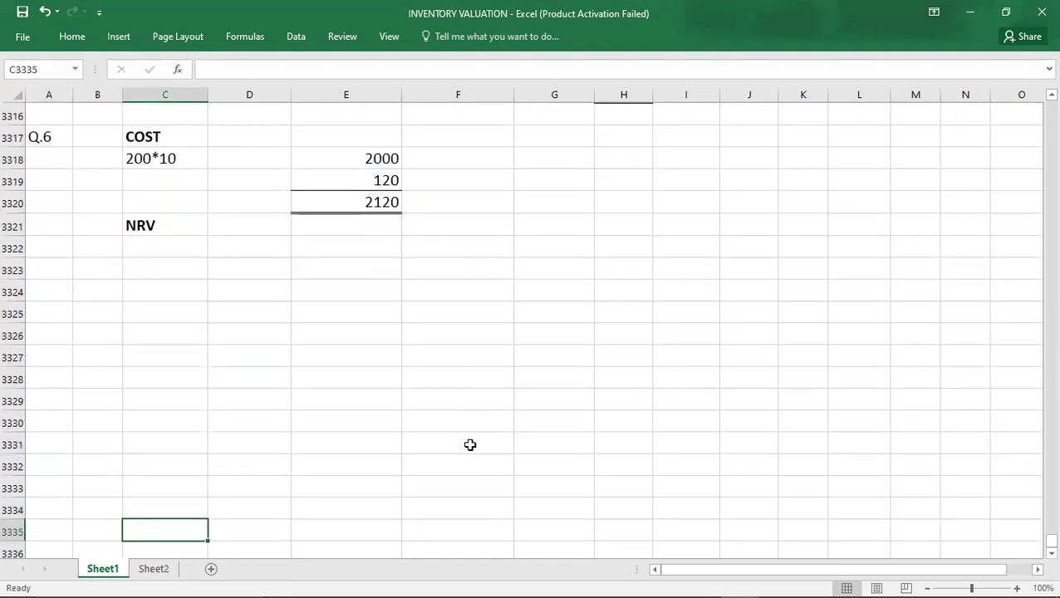
key("alt+Tab")
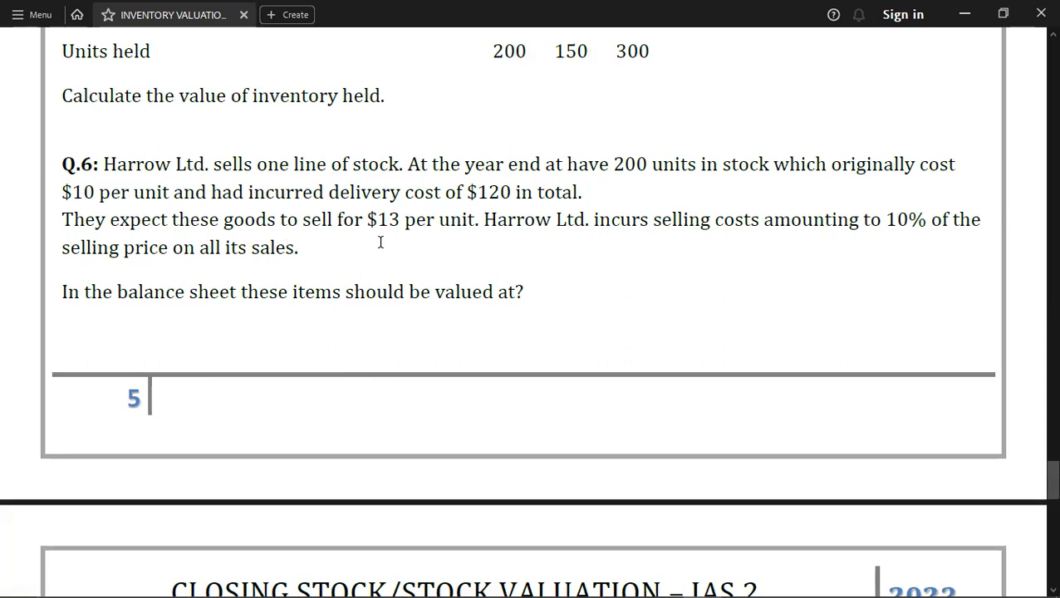
key("alt+Tab")
type("2")
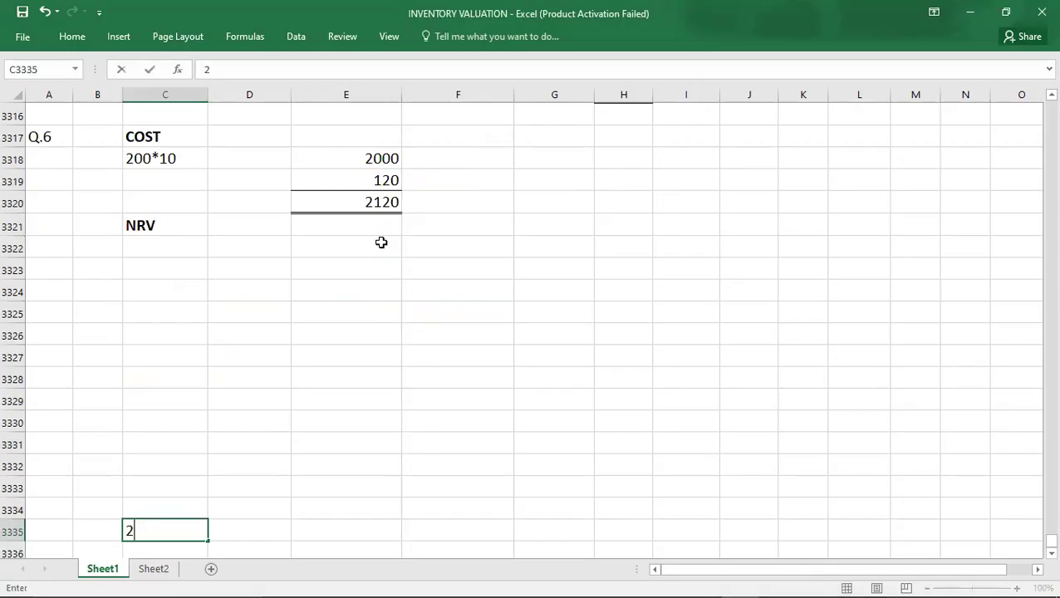
left_click(183, 241)
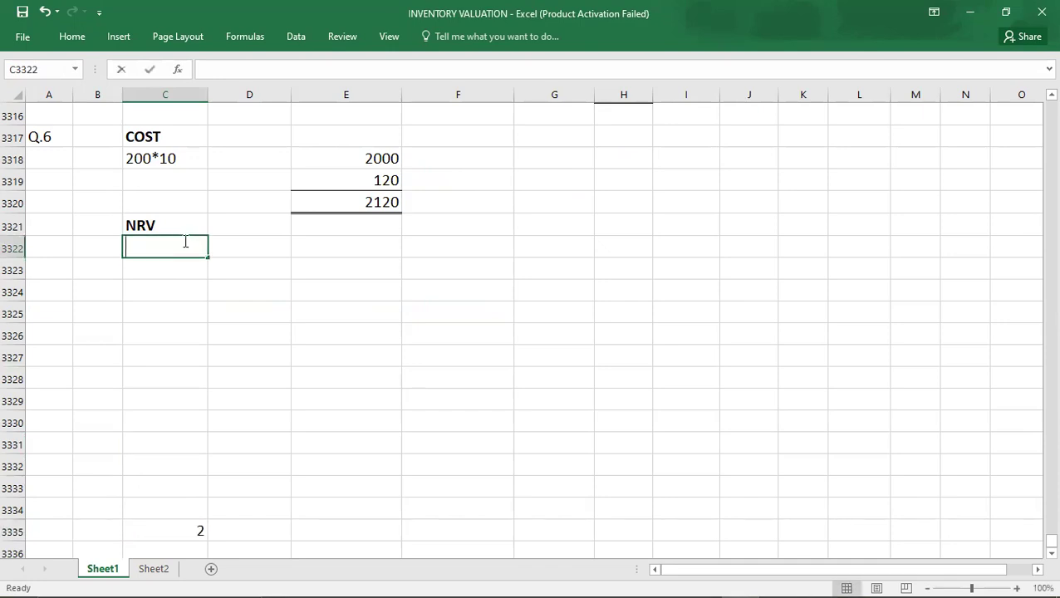
type("200*13")
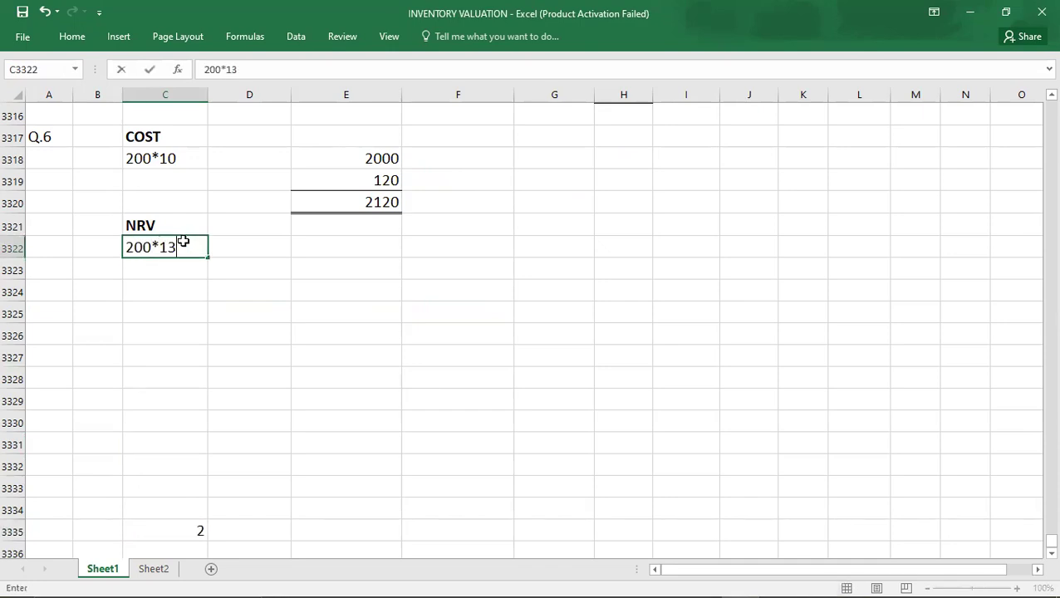
key("Tab")
key("Tab")
type("2600")
key("Return")
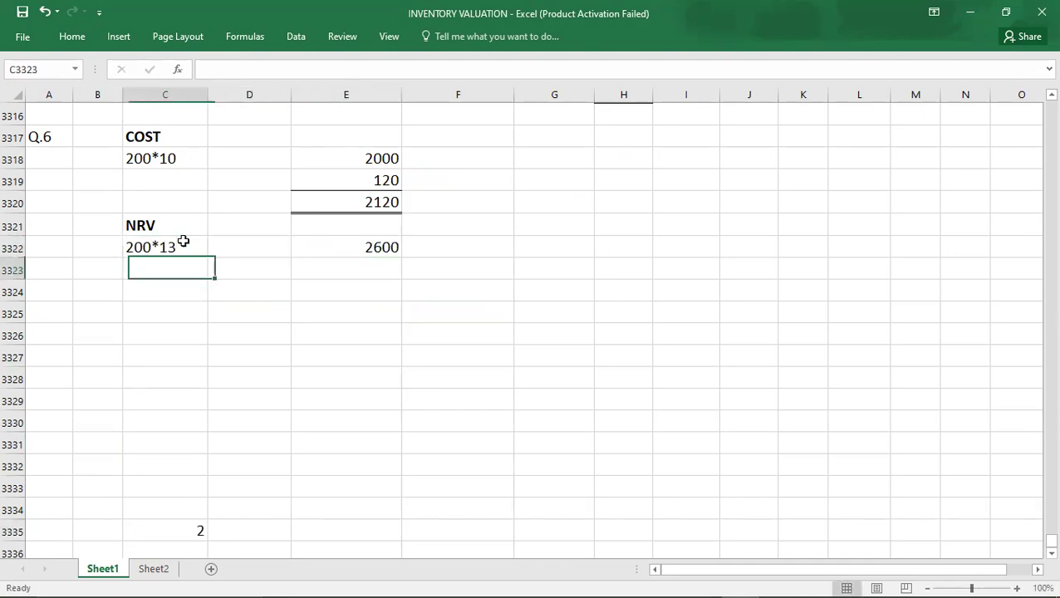
Step: Check the selling cost rate in the PDF, entering 2600*10% in C3323 and -260 in E3323 in Excel
key("alt+Tab")
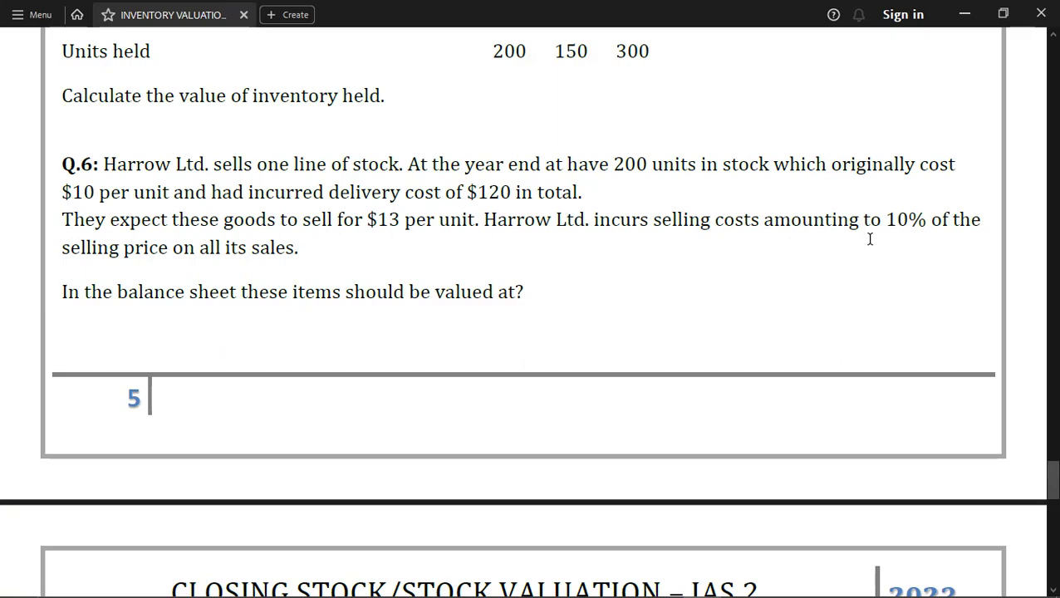
key("alt+Tab")
type("260091")
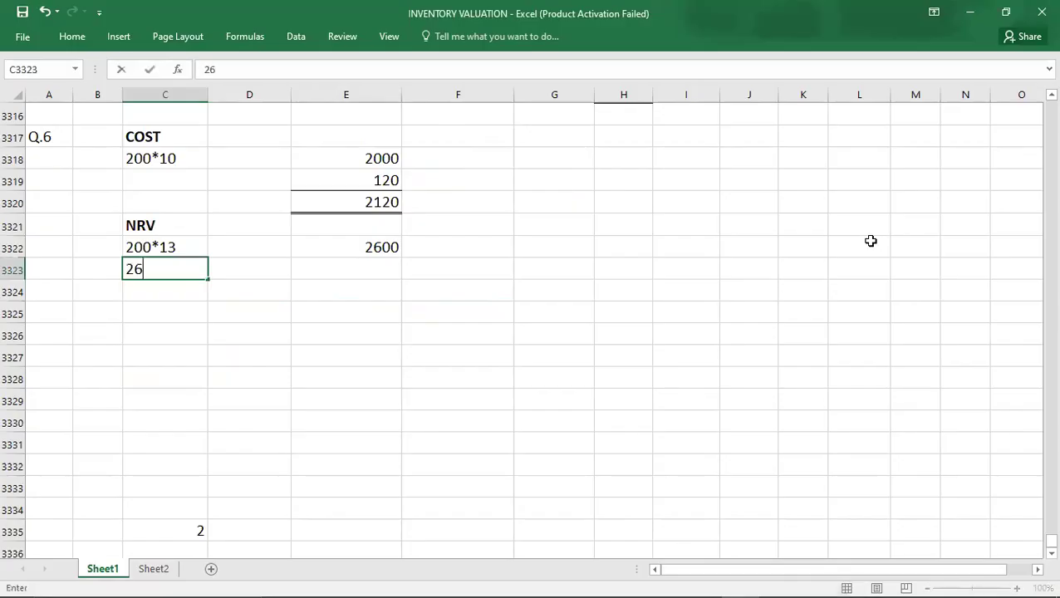
key("BackSpace")
key("BackSpace")
type("*10%")
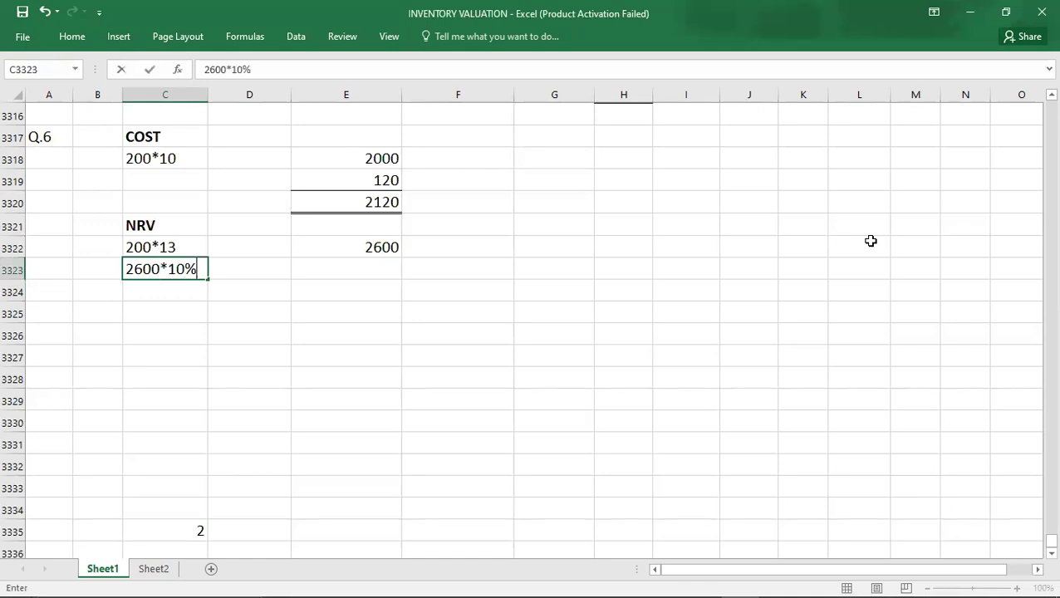
key("Tab")
key("Tab")
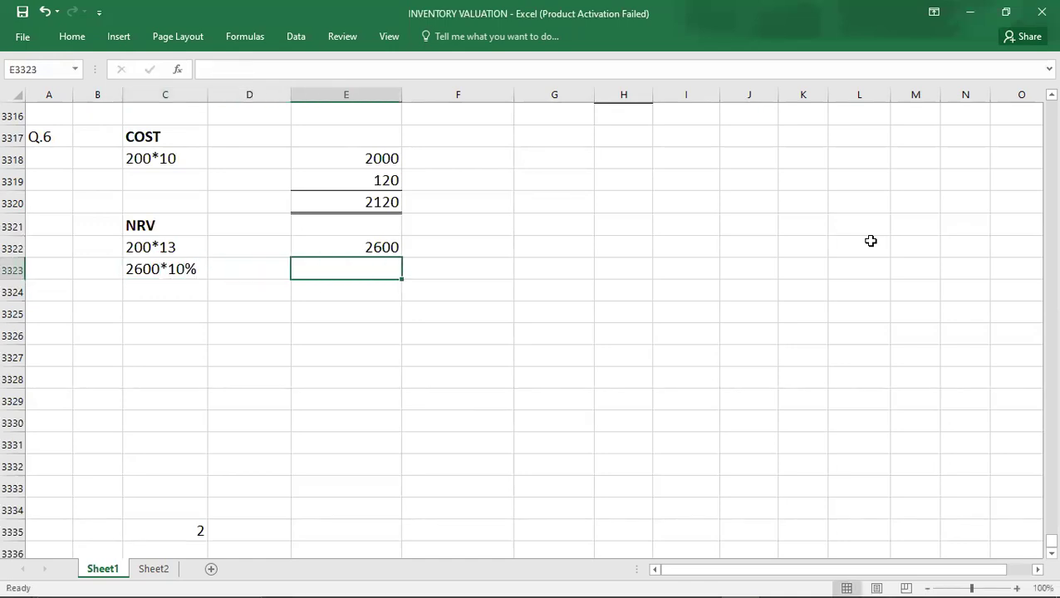
type("-260")
key("Return")
Step: Sum the NRV amounts in E3322:E3323 and enter the total 2340 in E3324
key("Right")
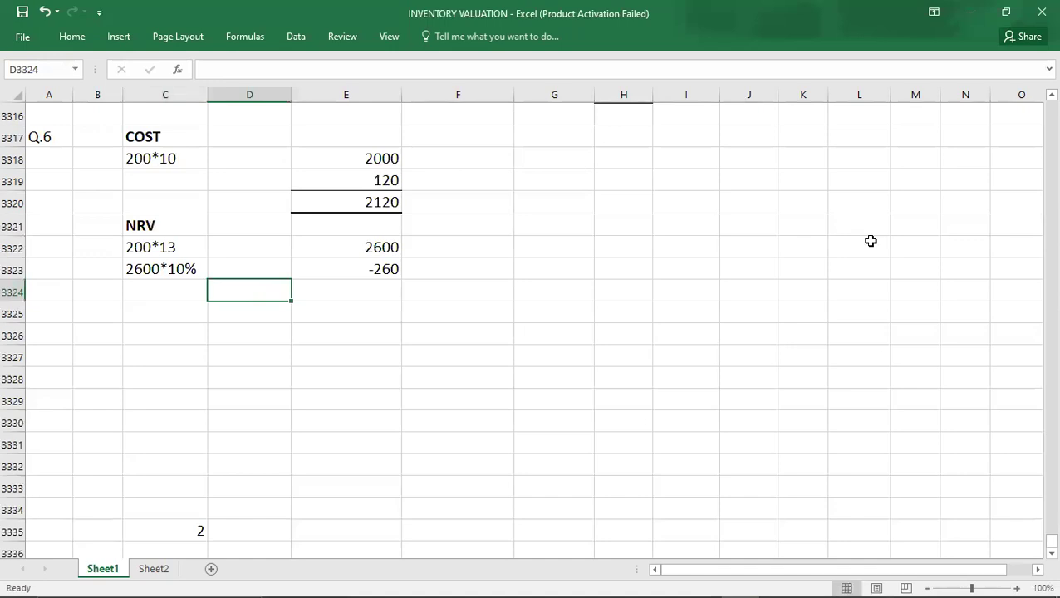
key("Right")
key("Up")
key("Up")
key("shift+Down")
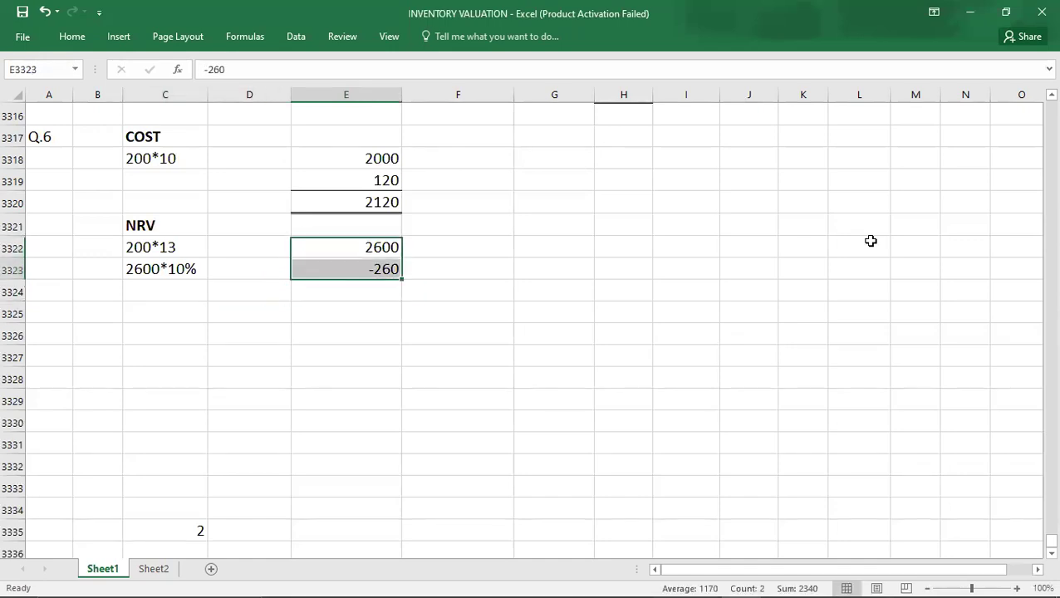
key("Down")
key("Down")
type("2340")
key("Return")
Step: Apply a top and double bottom border to the NRV total in E3324
key("Up")
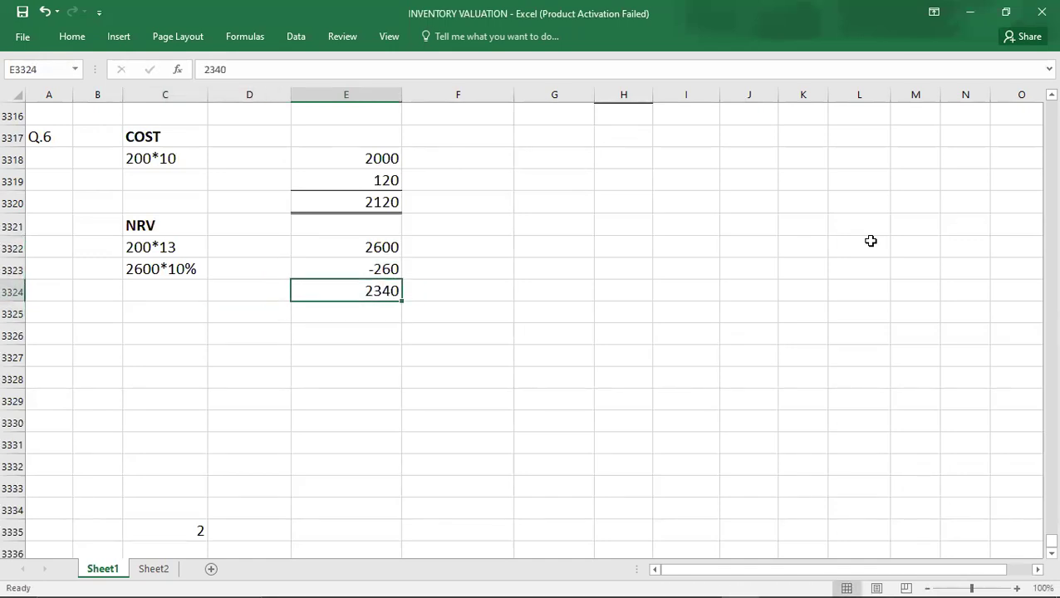
left_click(88, 42)
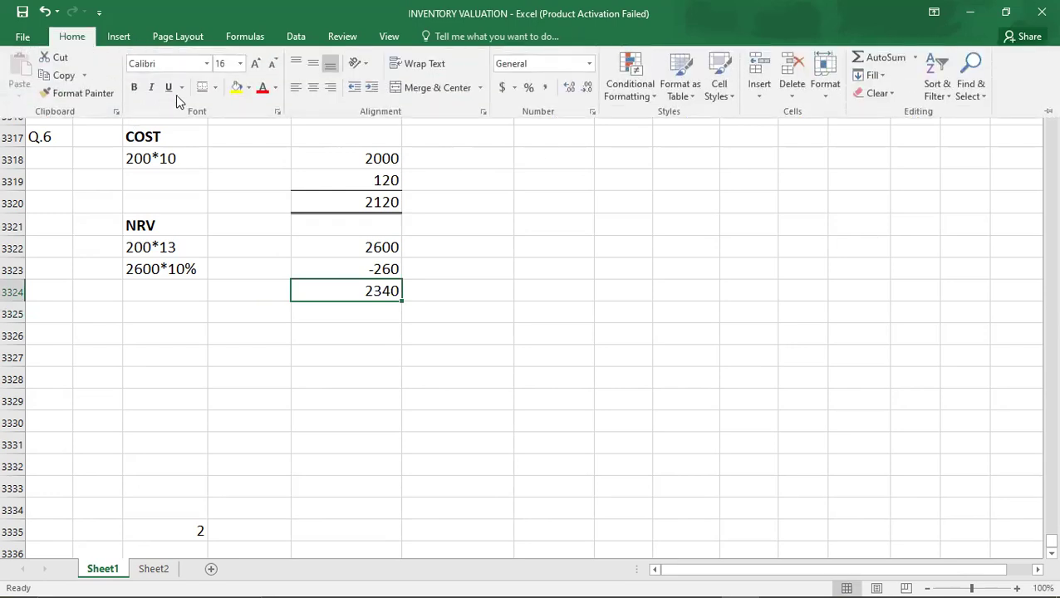
left_click(201, 87)
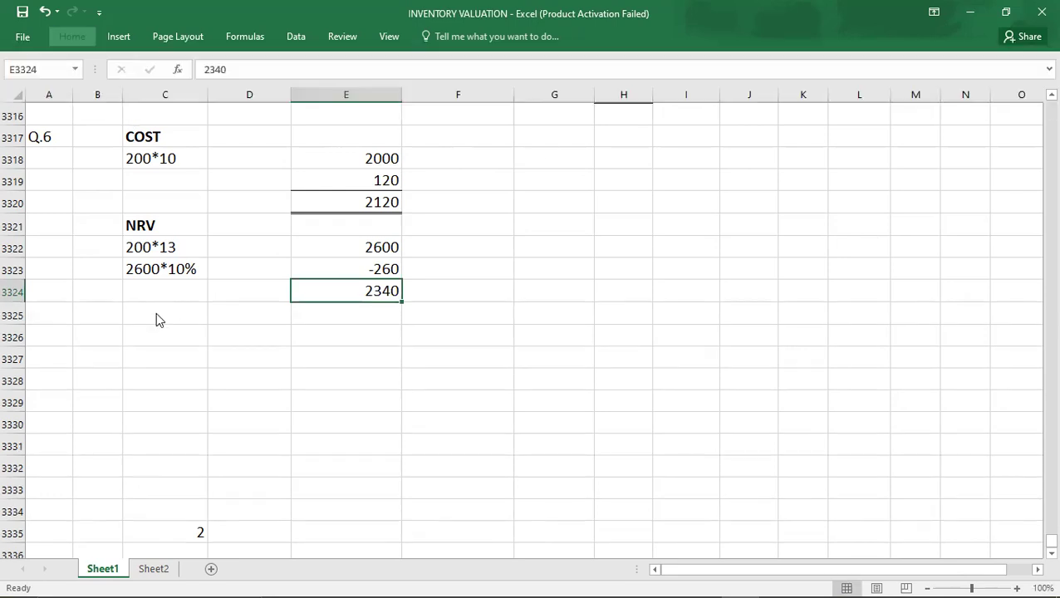
Step: Enter the answer CLOSING STOCK = 2120 in C3326 and make it bold
left_click(149, 336)
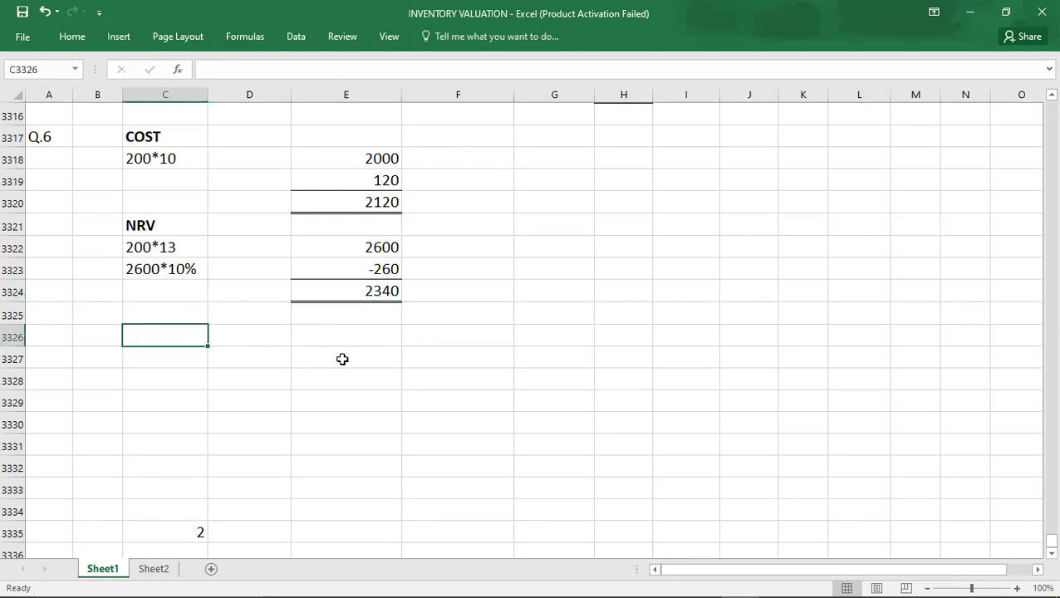
type("CLOSING STOCK = 2120")
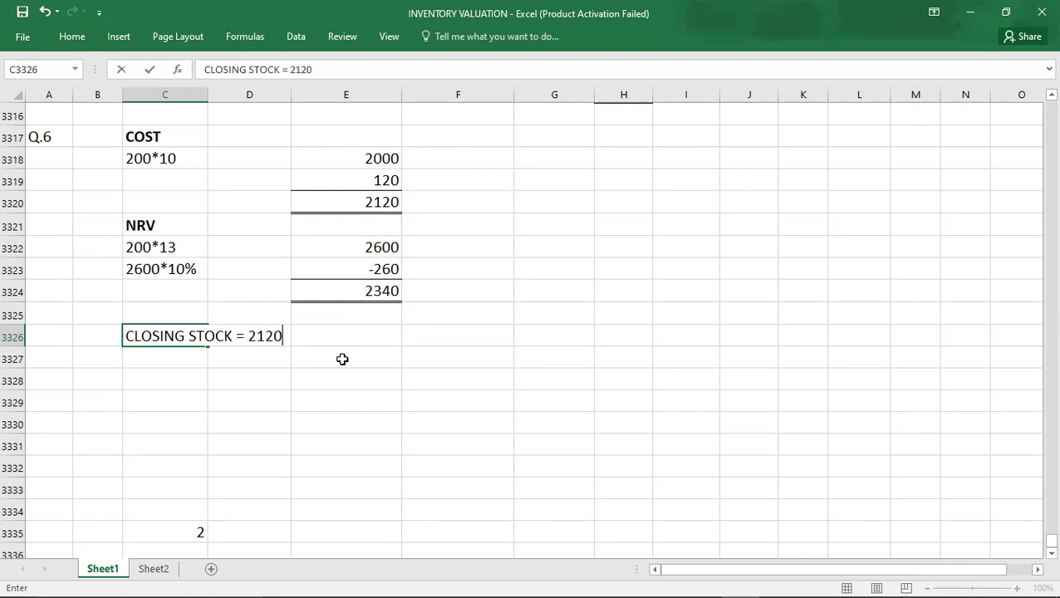
key("Return")
key("Up")
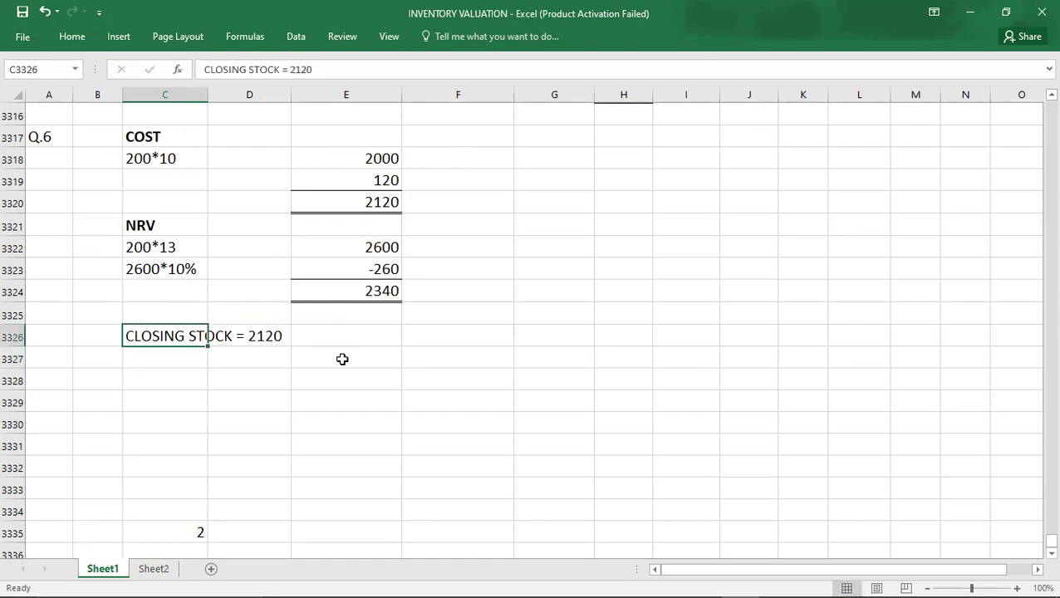
key("ctrl+b")
Step: Enter the question label Q.7 in A3328 and switch to the PDF for the question
key("Left")
key("Down")
key("Down")
key("Left")
left_click(342, 359)
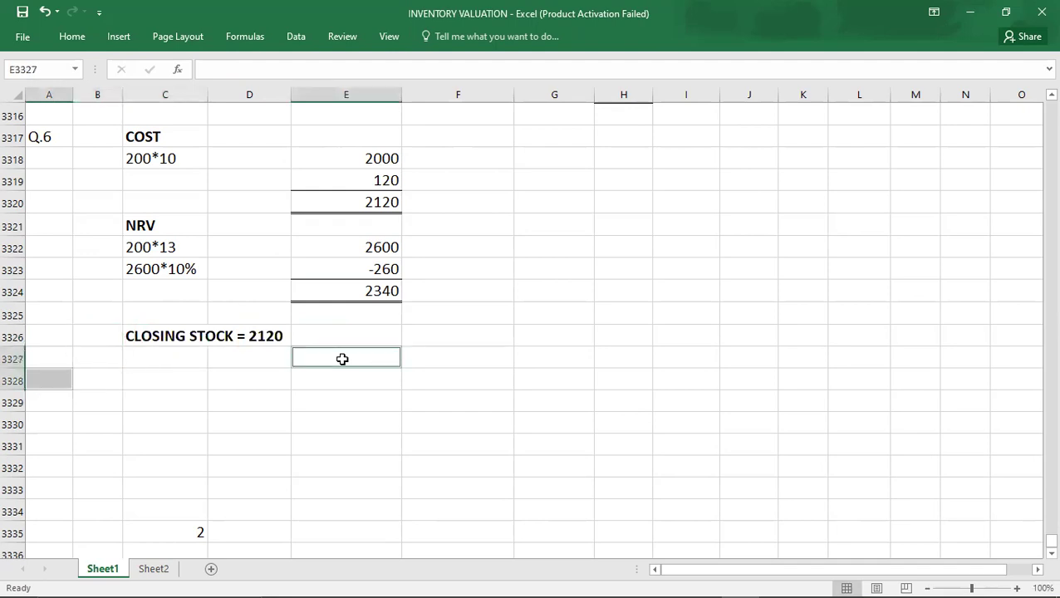
left_click(35, 381)
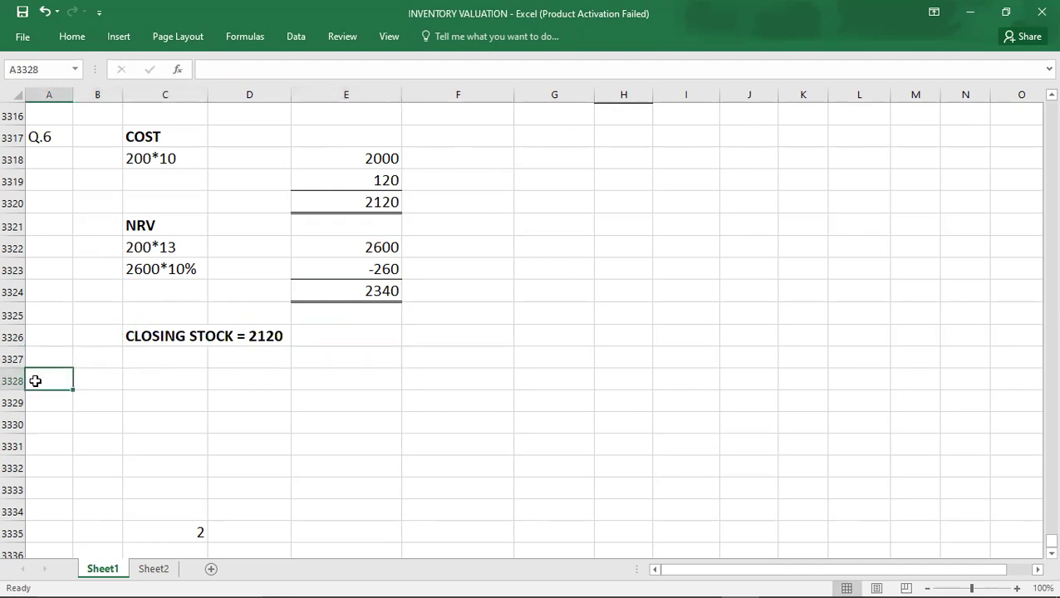
type("Q.7")
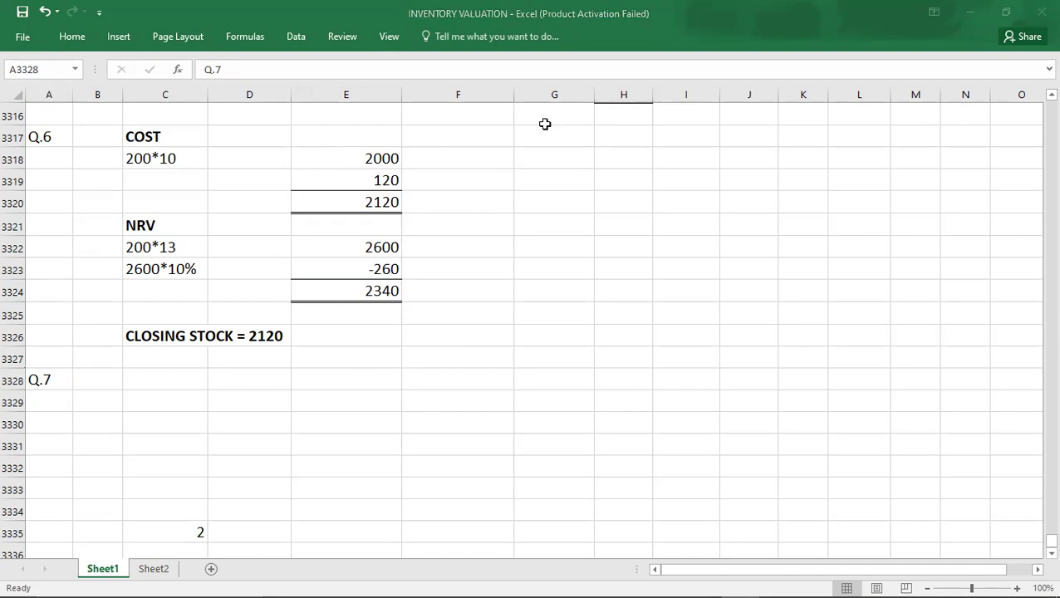
key("alt+Tab")
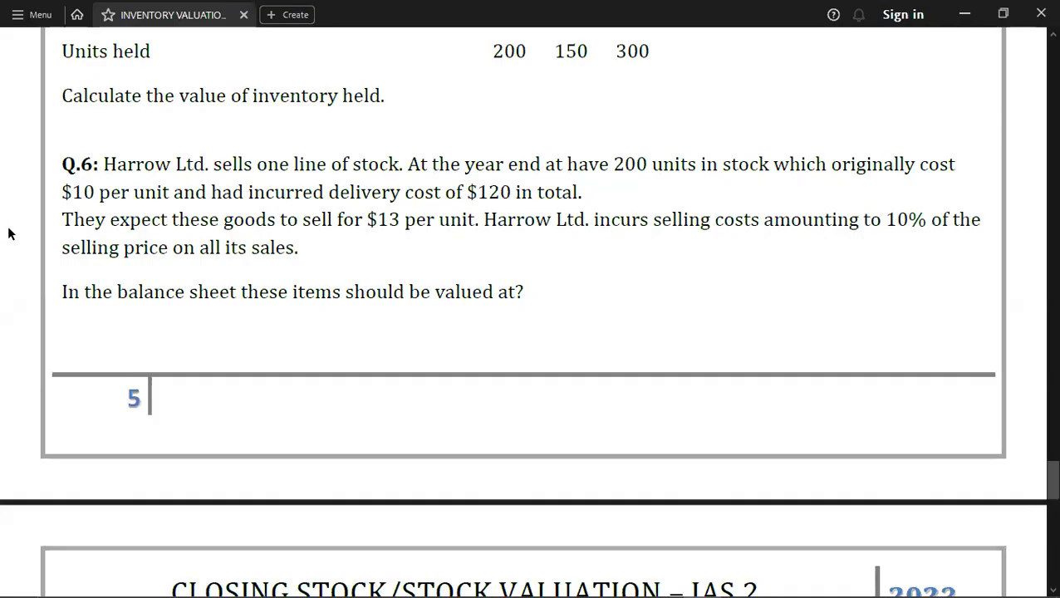
Step: Read questions 7 and 8 in the PDF and check their worked cost, NRV and closing stock solutions in the Excel sheet
scroll(10, 234, "down", 1)
scroll(10, 234, "down", 5)
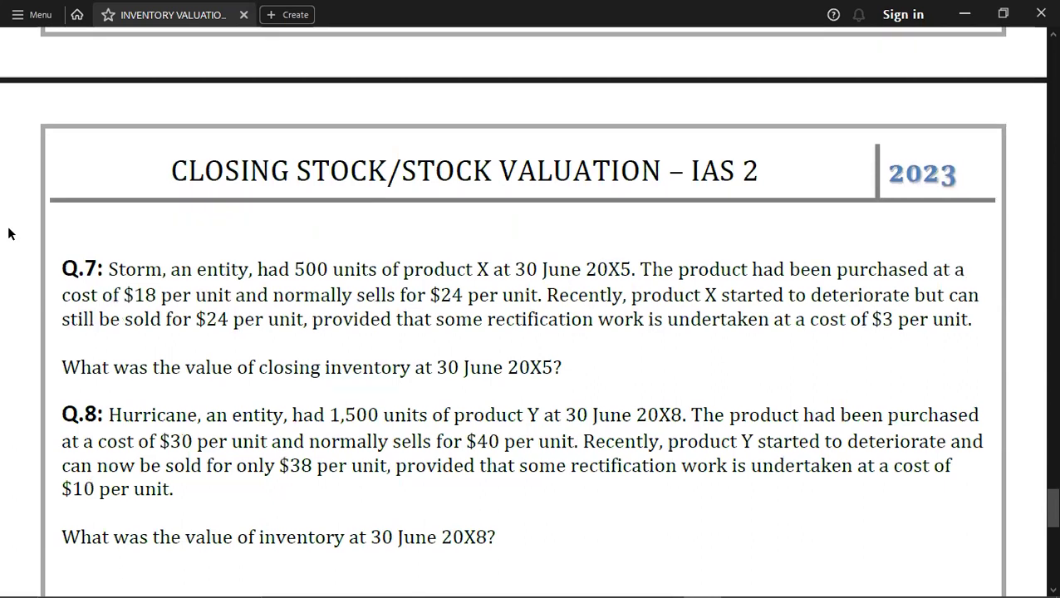
scroll(10, 234, "down", 2)
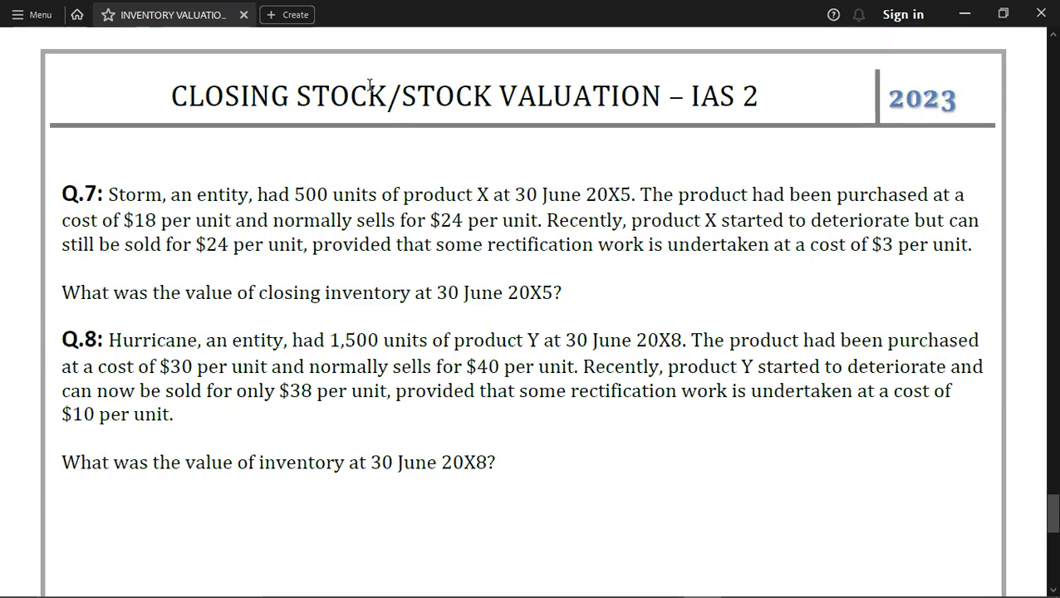
key("alt+Tab")
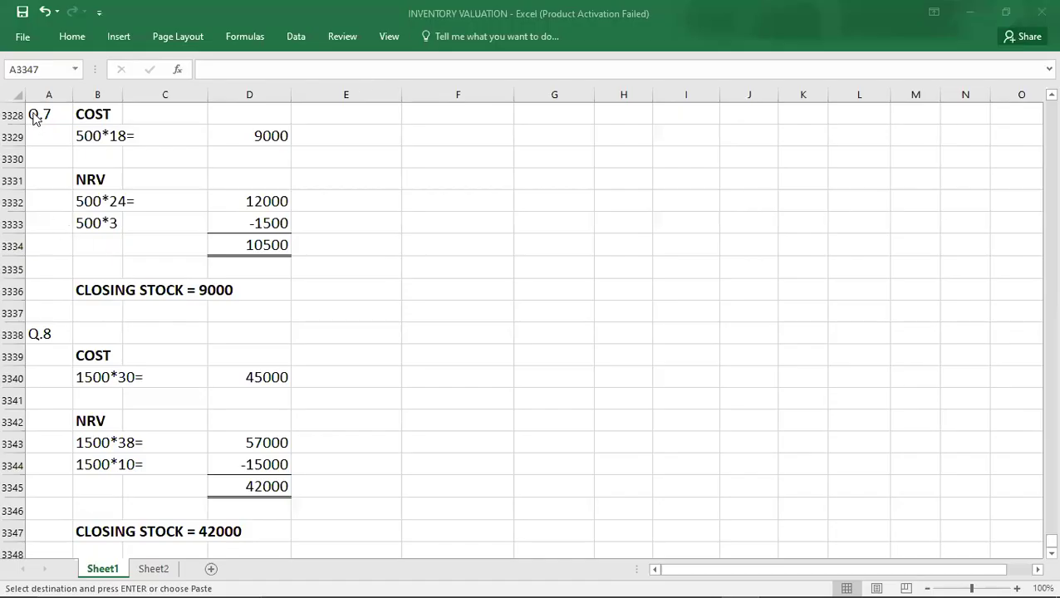
key("ctrl+v")
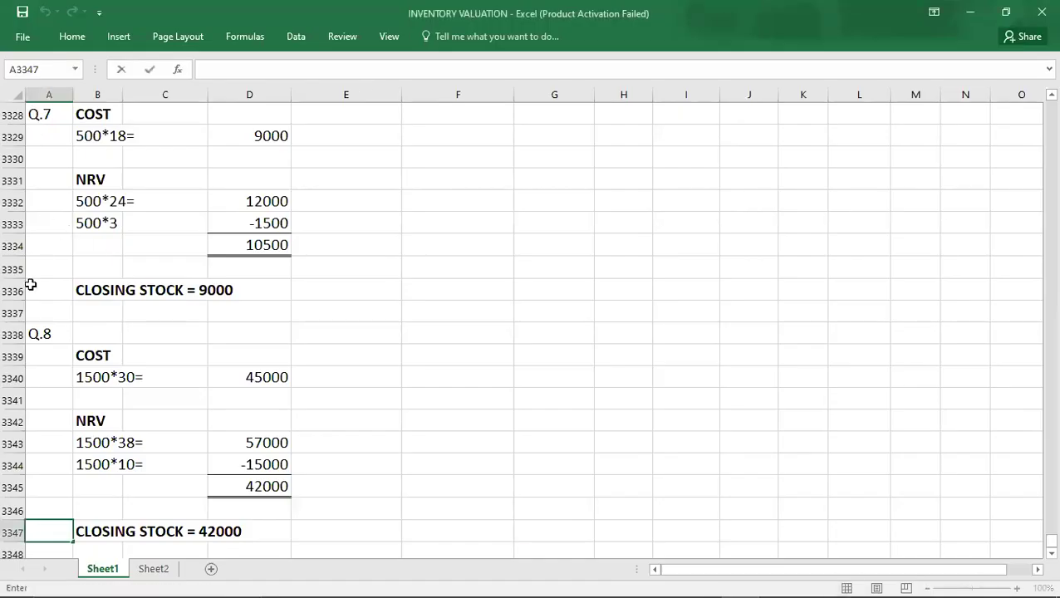
left_click(50, 338)
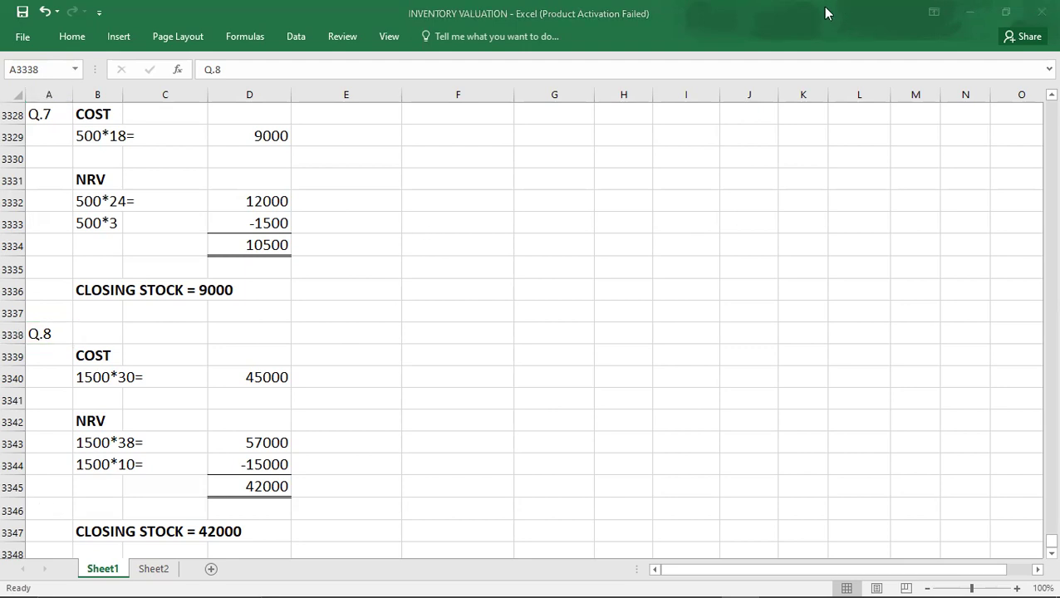
Step: Switch to the PDF and review the notes on inventory cost, NRV, FIFO and AVCO, and the methods' impact on profit
key("alt+Tab")
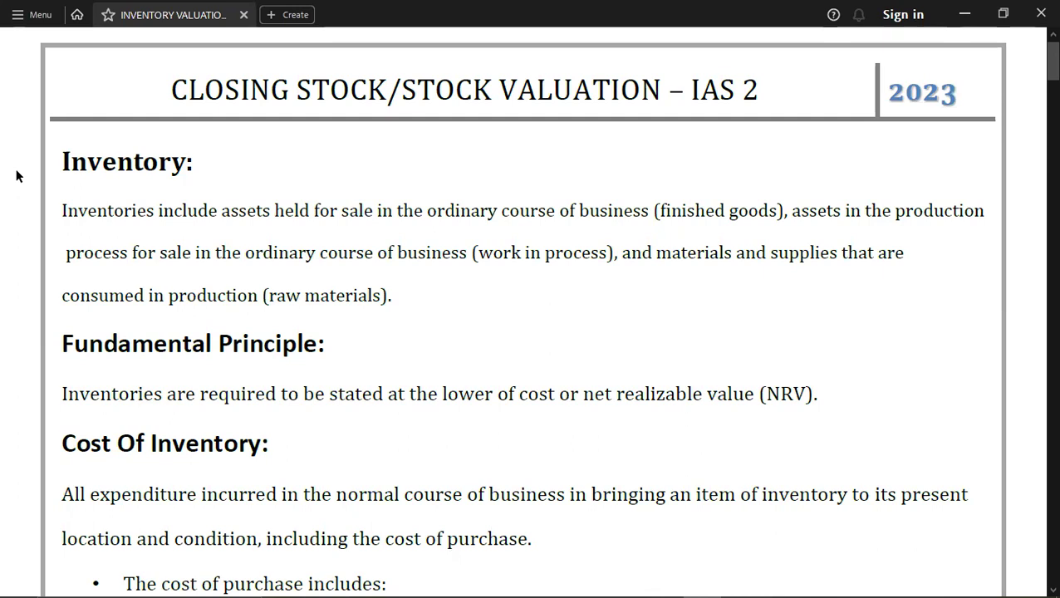
scroll(17, 175, "down", 5)
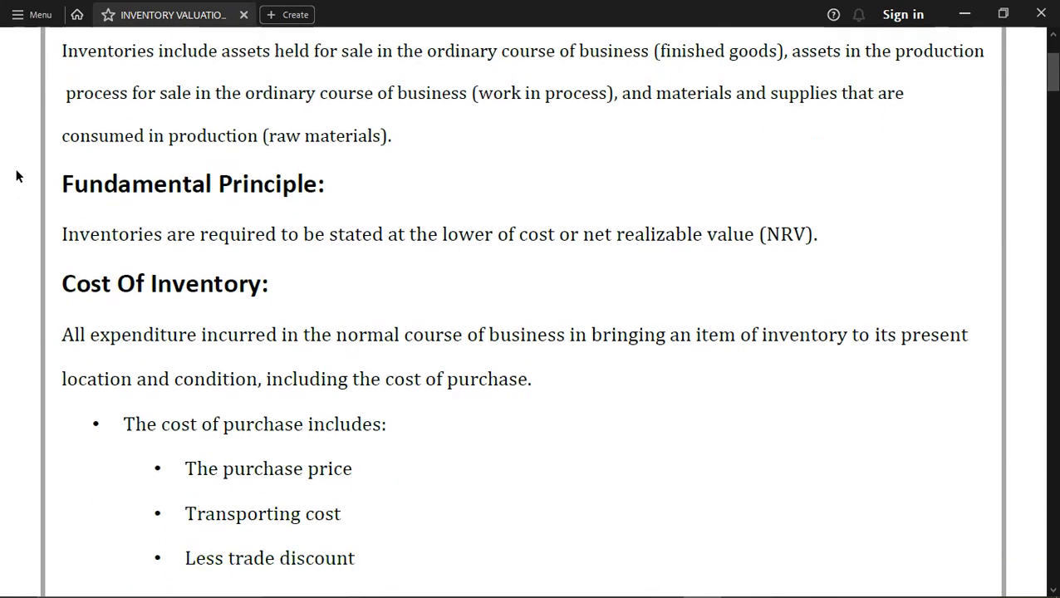
scroll(17, 176, "down", 6)
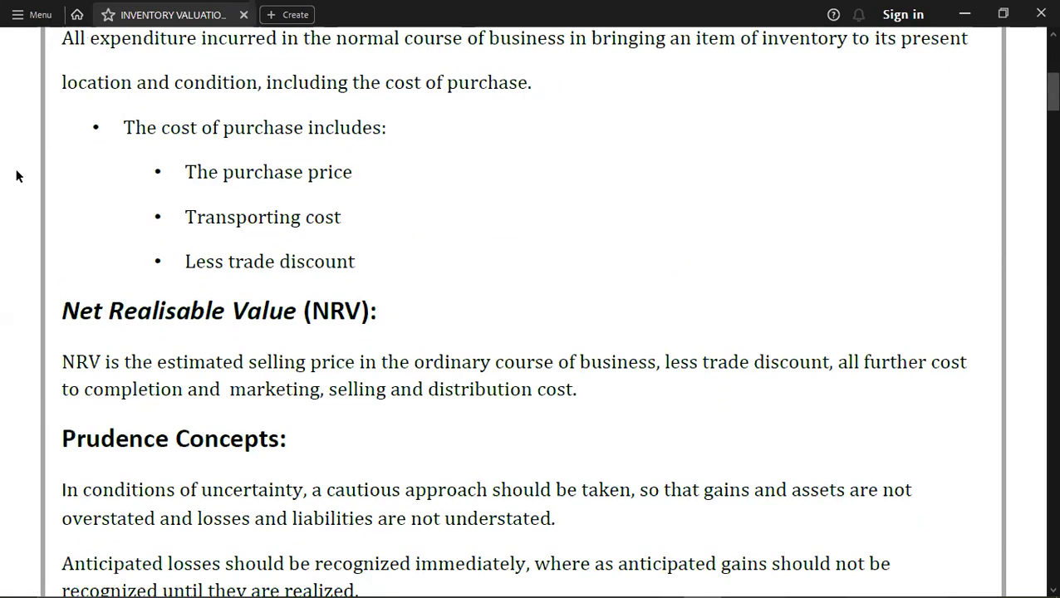
scroll(16, 176, "down", 7)
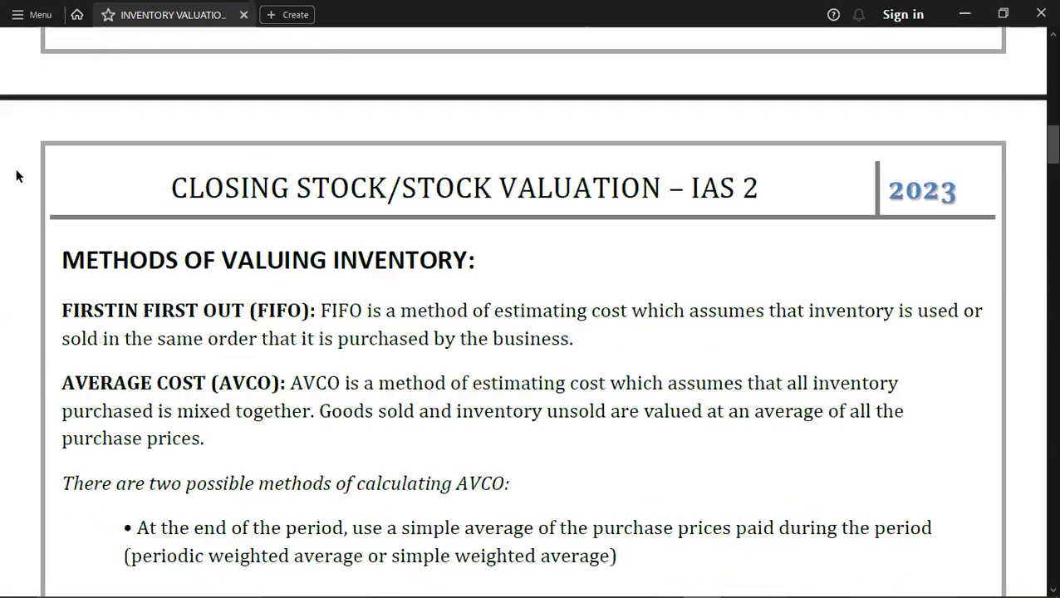
scroll(17, 176, "down", 4)
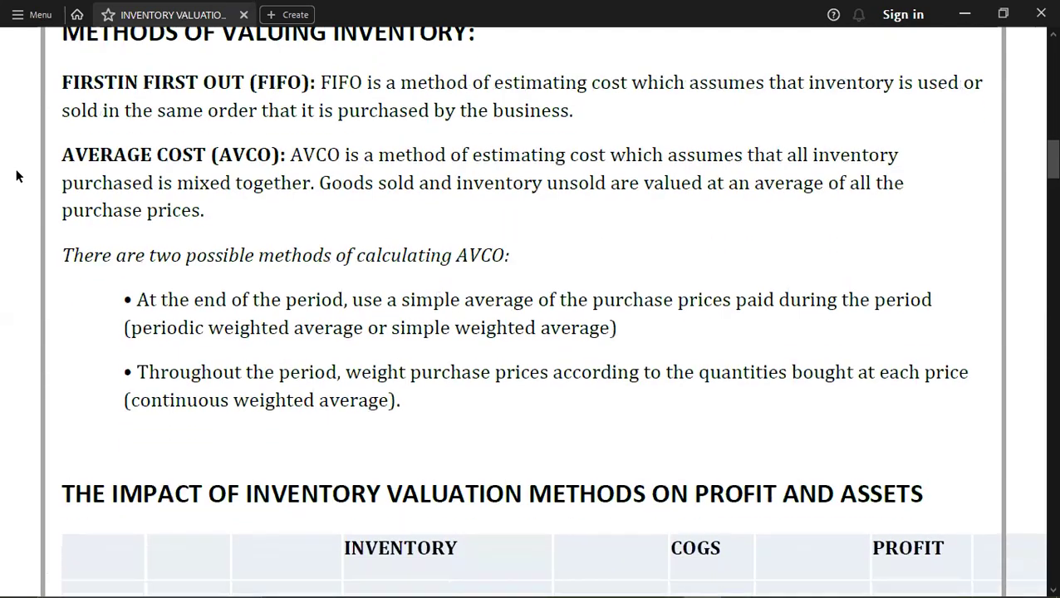
scroll(16, 176, "down", 2)
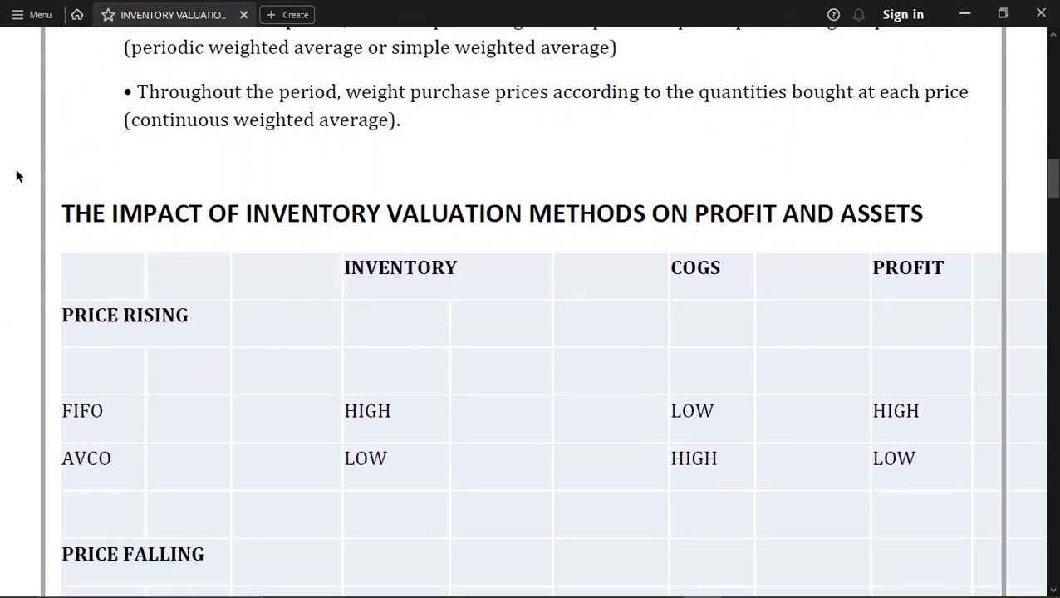
scroll(17, 175, "down", 1)
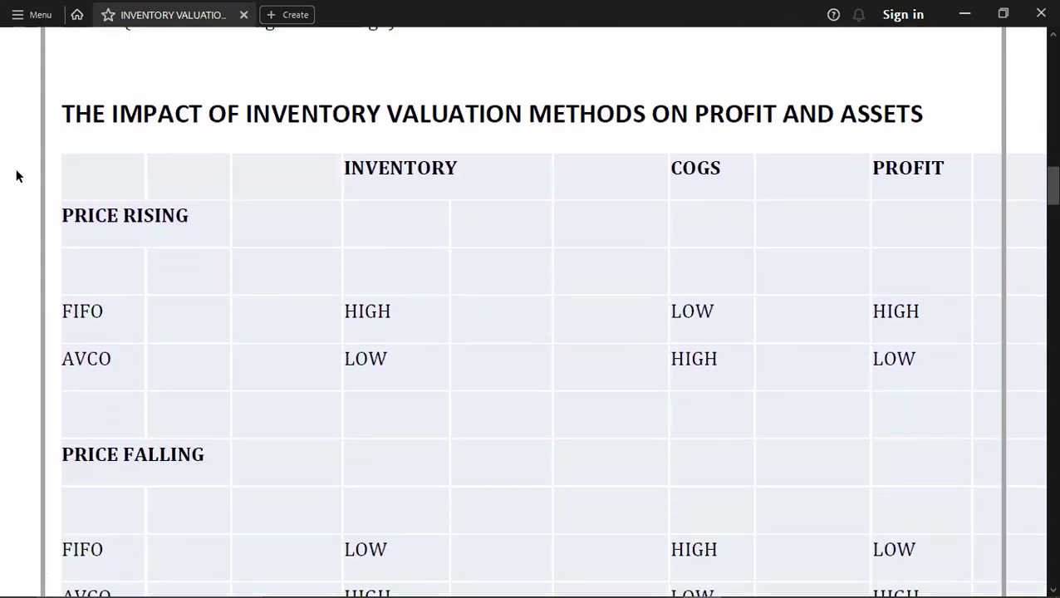
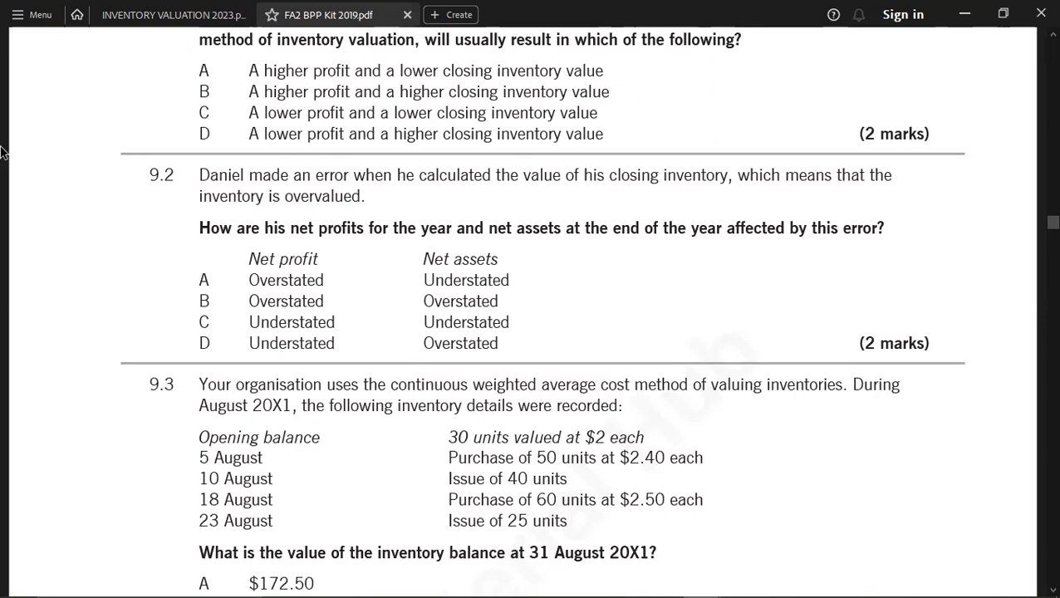
Step: Read through inventory questions 9.2 to 9.8 in the FA2 BPP Kit 2019 PDF
scroll(2, 152, "down", 4)
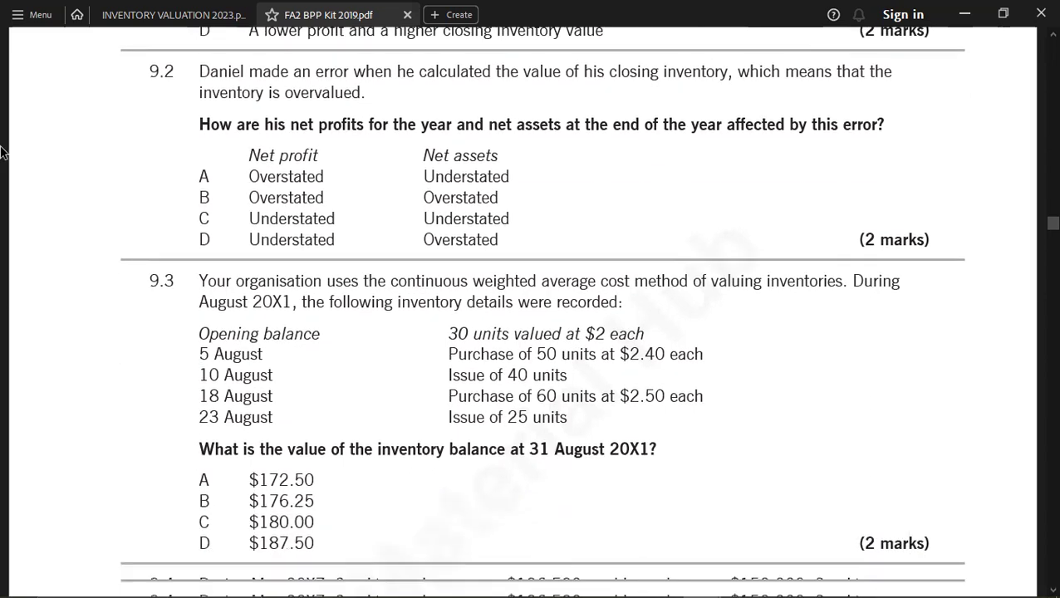
scroll(2, 153, "down", 1)
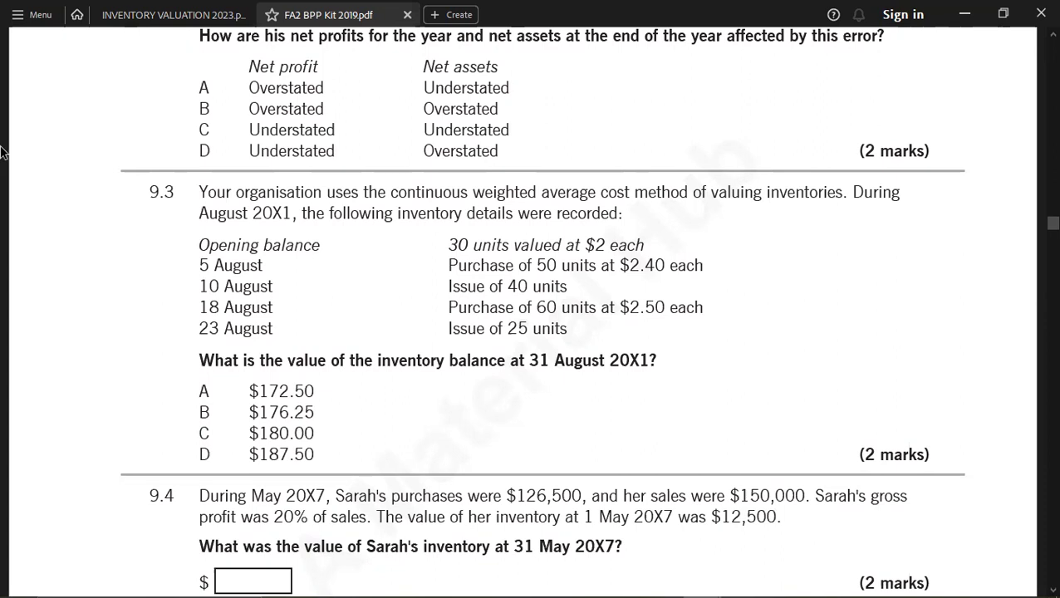
scroll(2, 152, "down", 2)
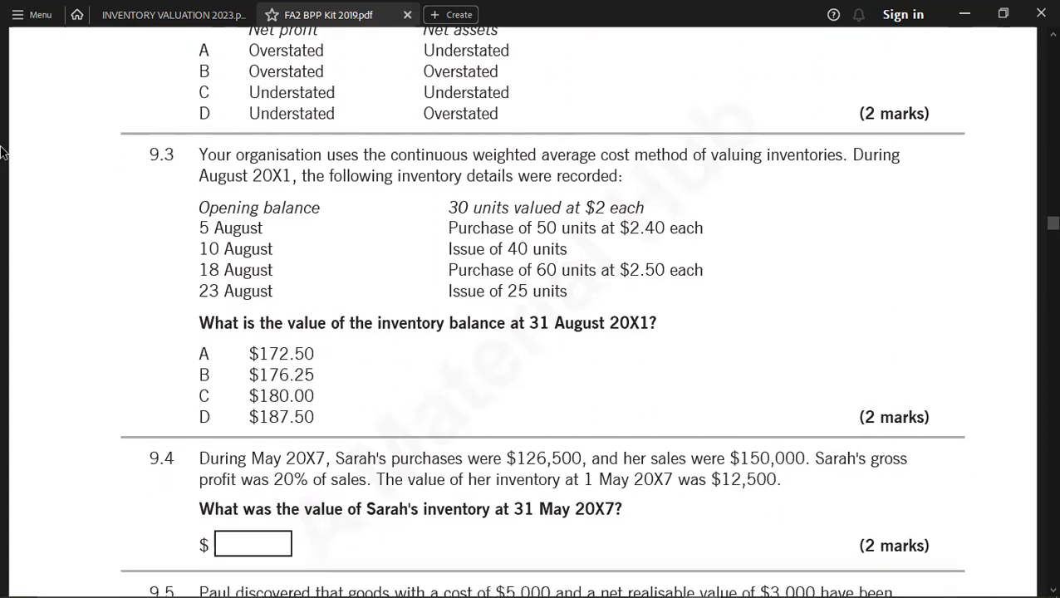
scroll(1, 152, "down", 5)
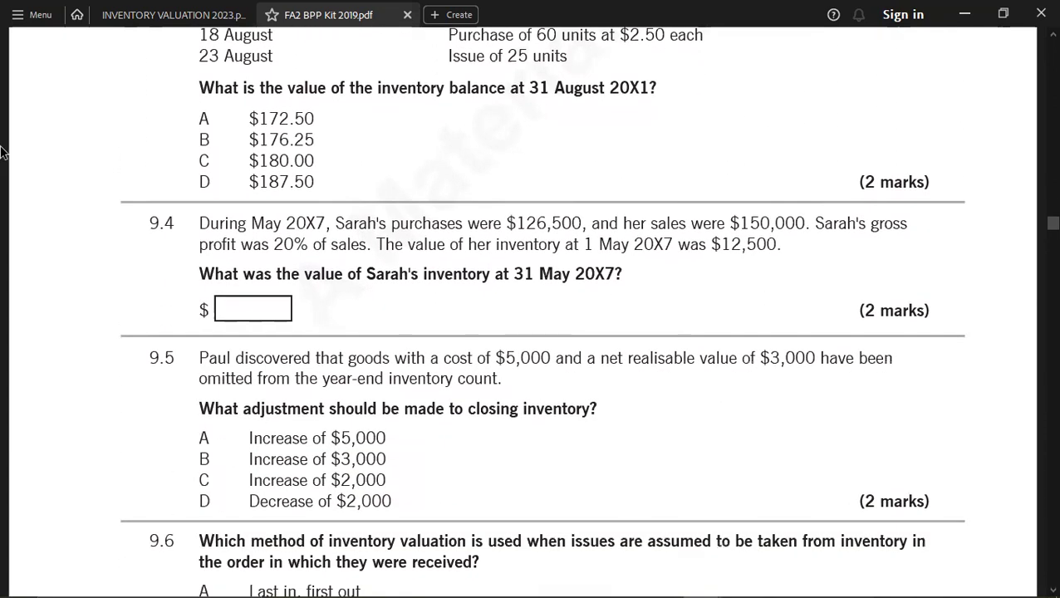
scroll(1, 152, "down", 3)
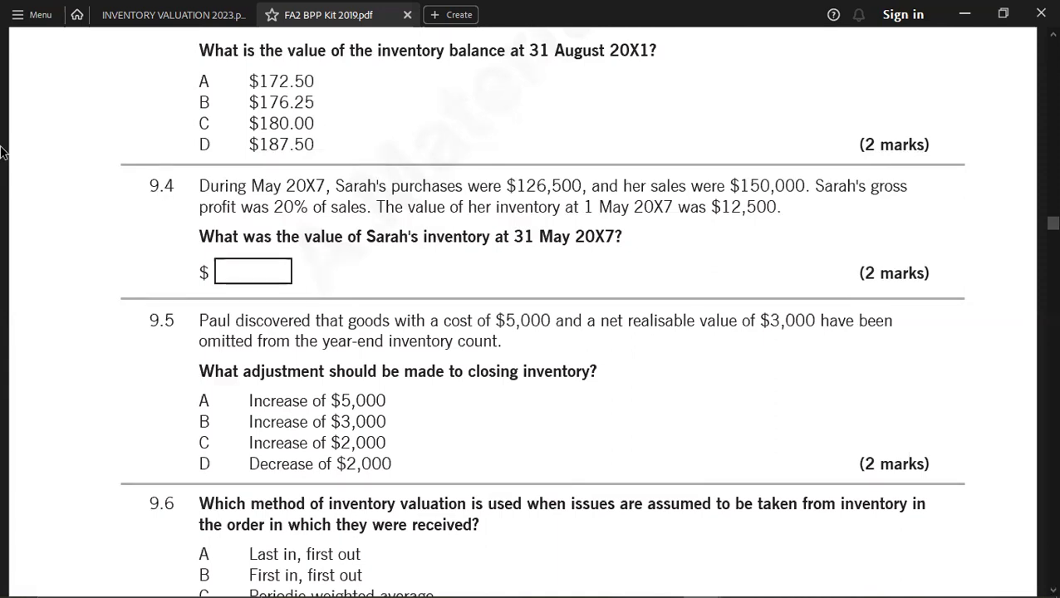
scroll(2, 153, "down", 3)
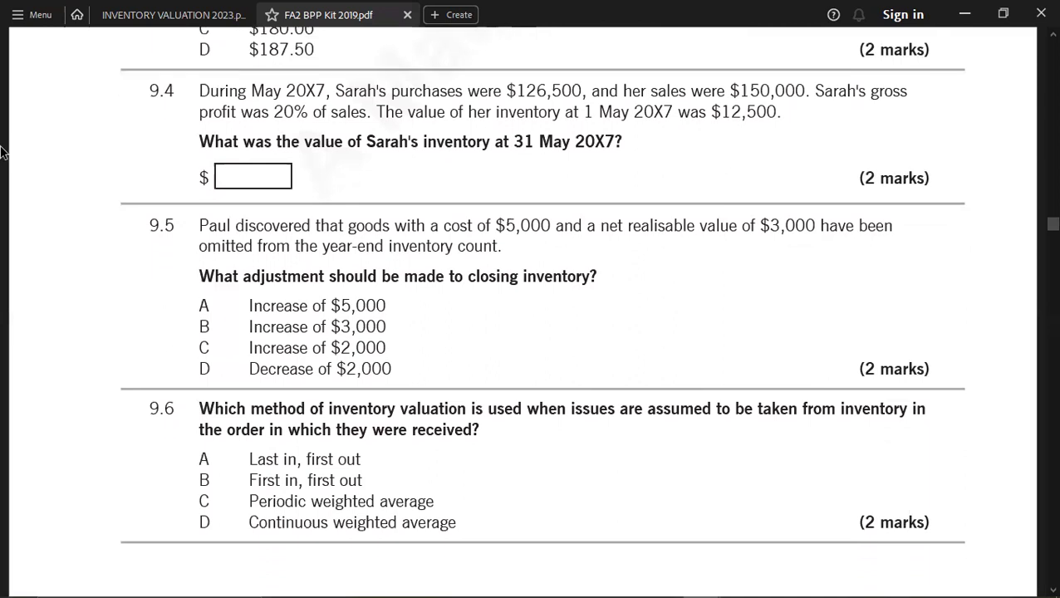
scroll(1, 152, "down", 1)
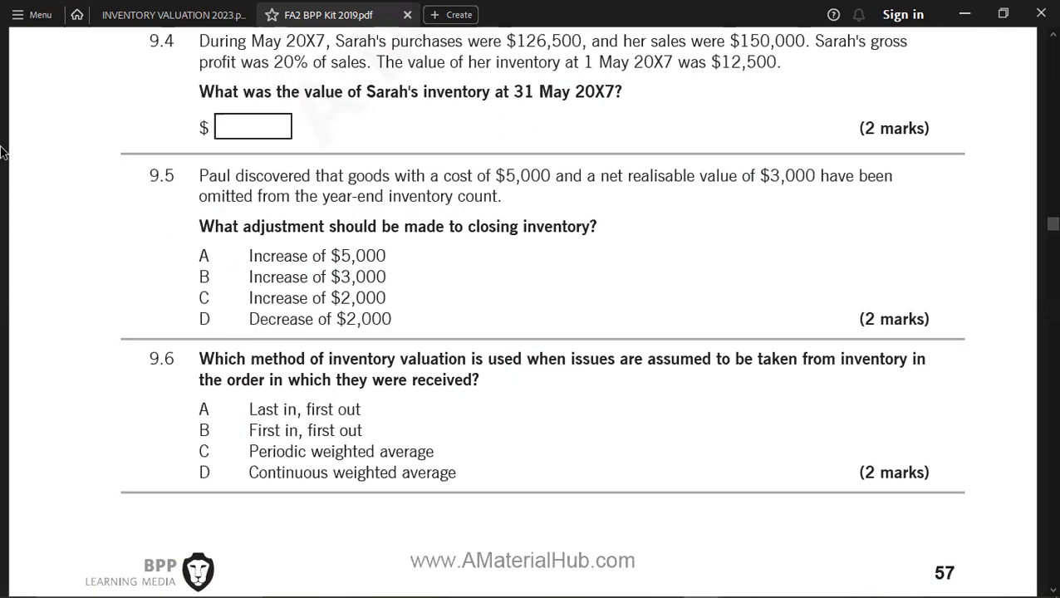
scroll(2, 153, "down", 3)
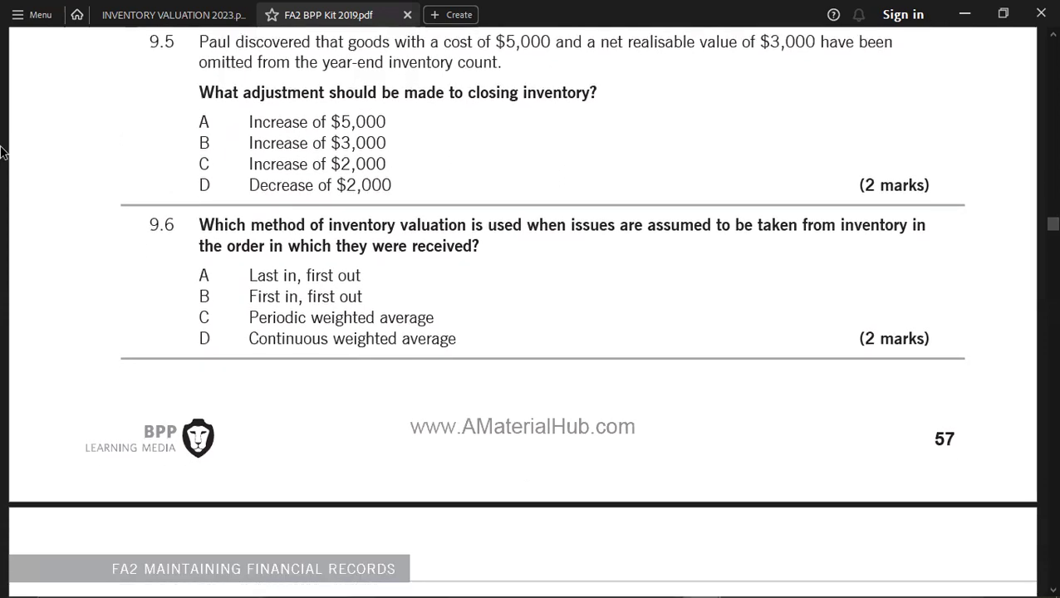
scroll(2, 152, "down", 1)
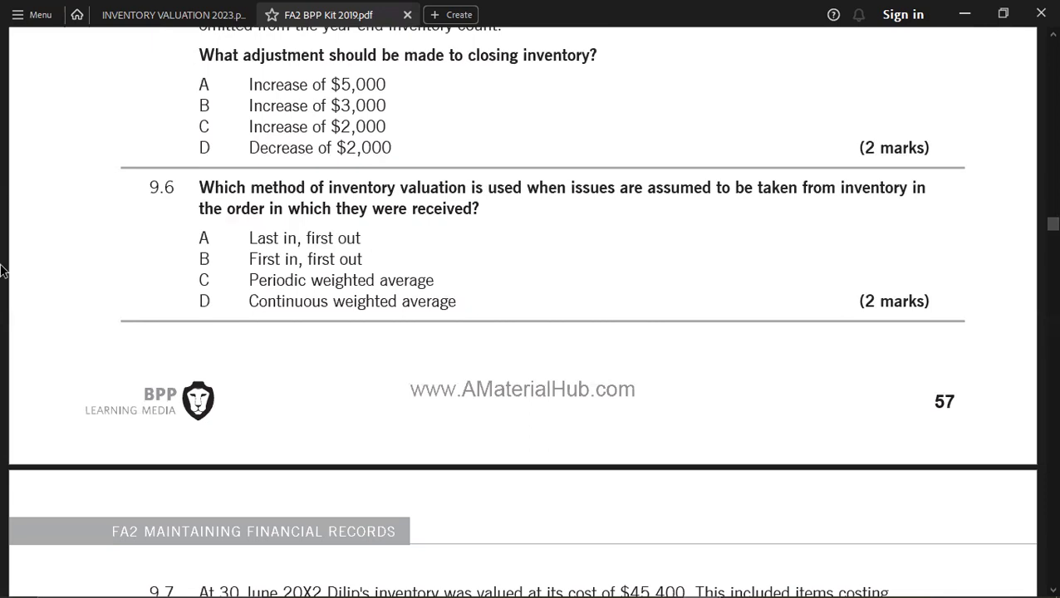
scroll(1, 270, "down", 5)
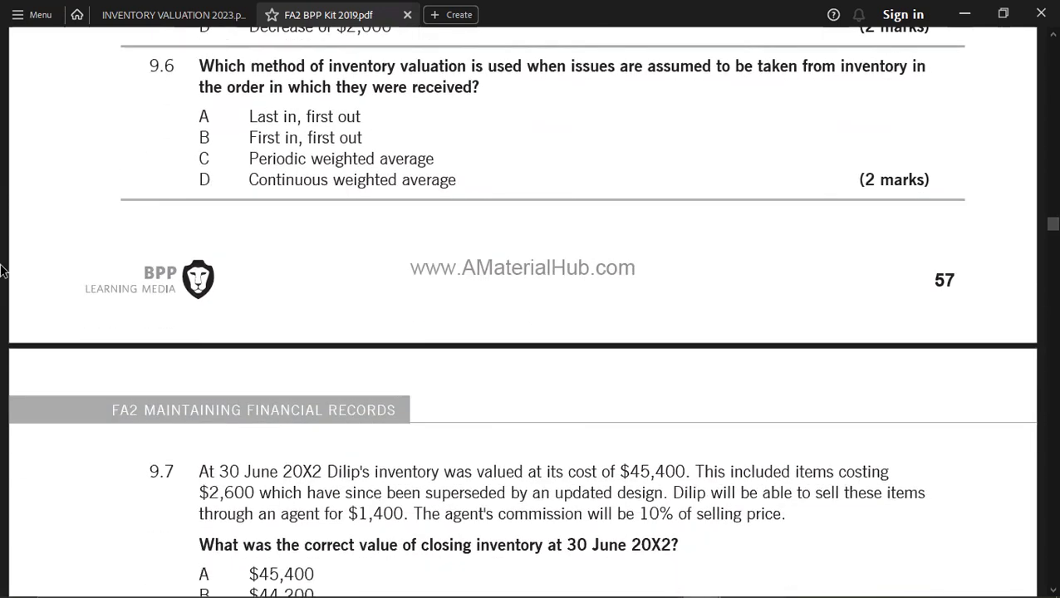
scroll(1, 270, "down", 2)
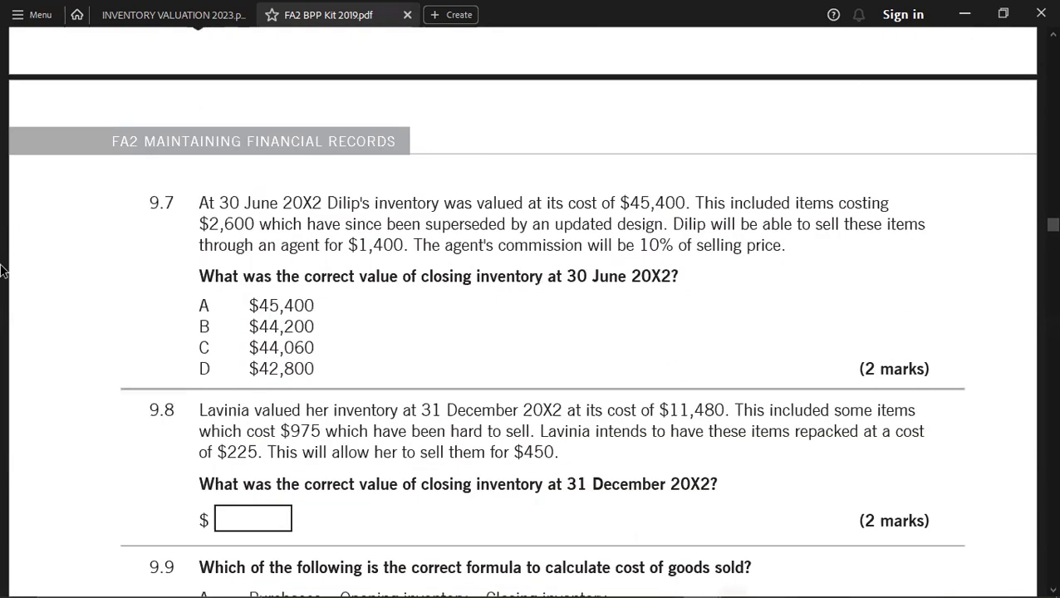
scroll(1, 270, "down", 1)
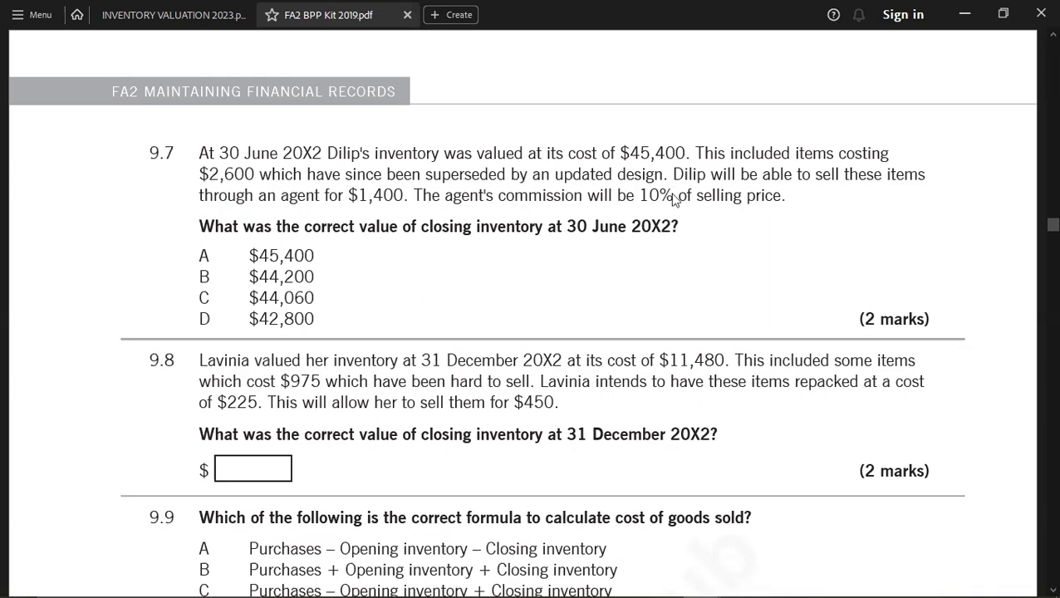
Step: Switch to the Excel workbook and enter the question number 9.7 in A3371, below the opening stock comparison table
key("alt+Tab")
key("Tab")
key("Tab")
key("Down")
key("Down")
key("Down")
key("Down")
key("Down")
key("Down")
key("Down")
key("Down")
key("Down")
key("Down")
key("Down")
key("Down")
key("Down")
key("Down")
key("Down")
key("Down")
key("Down")
key("Down")
key("Down")
key("Down")
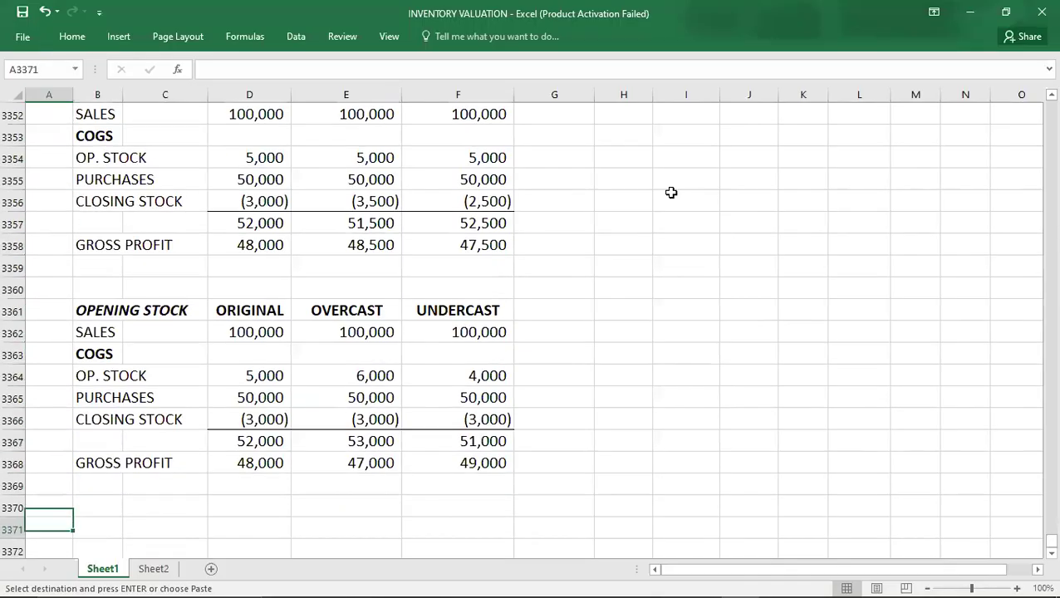
key("Down")
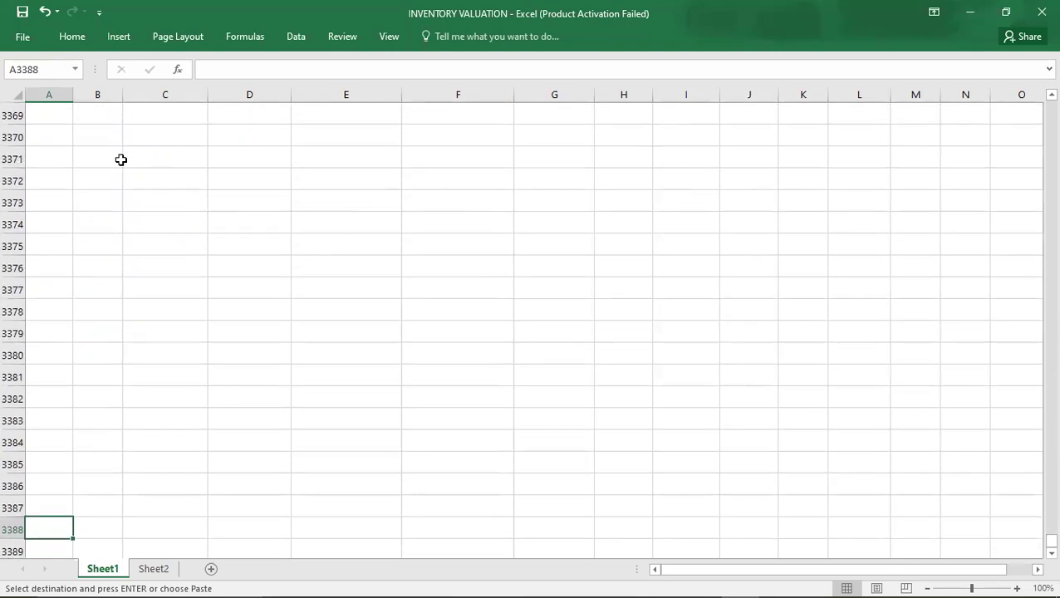
left_click(49, 150)
key("alt+Tab")
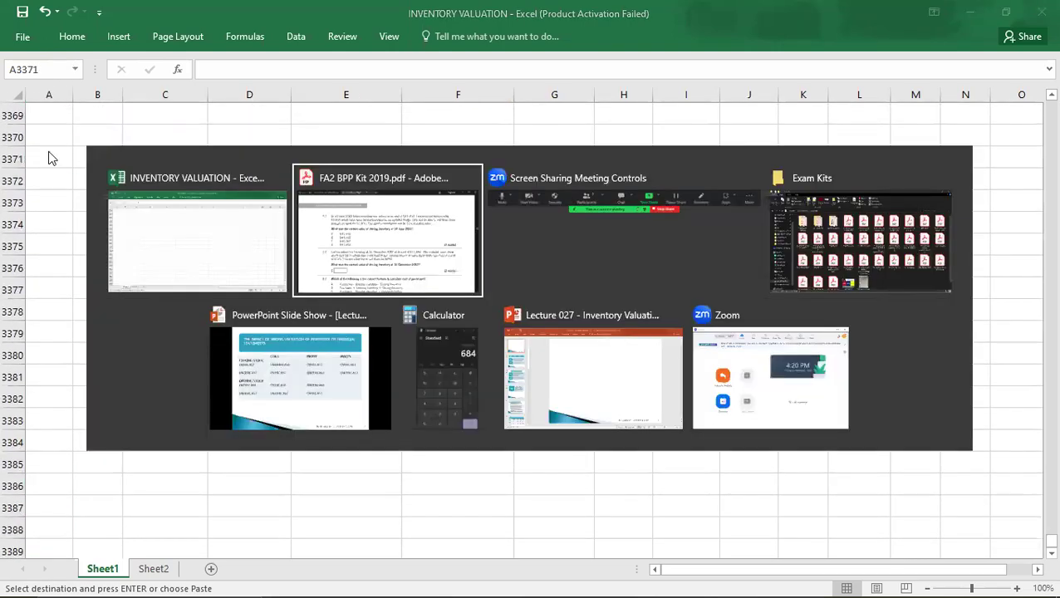
key("alt+Tab")
type("9.7")
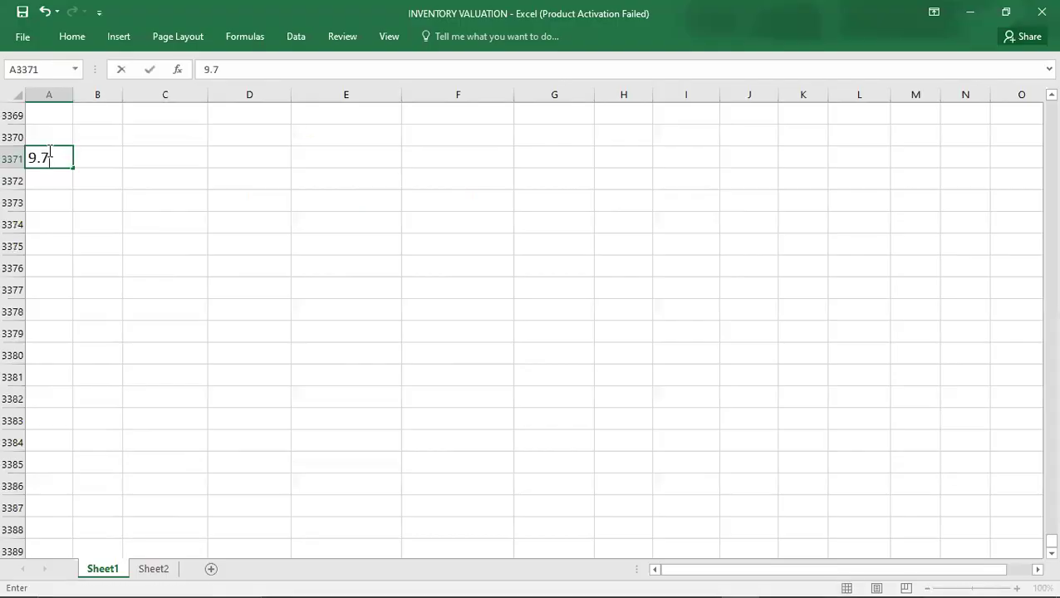
key("Return")
Step: Enter the label CLOSING STOCK in B3371, beside the question number
key("Up")
key("Right")
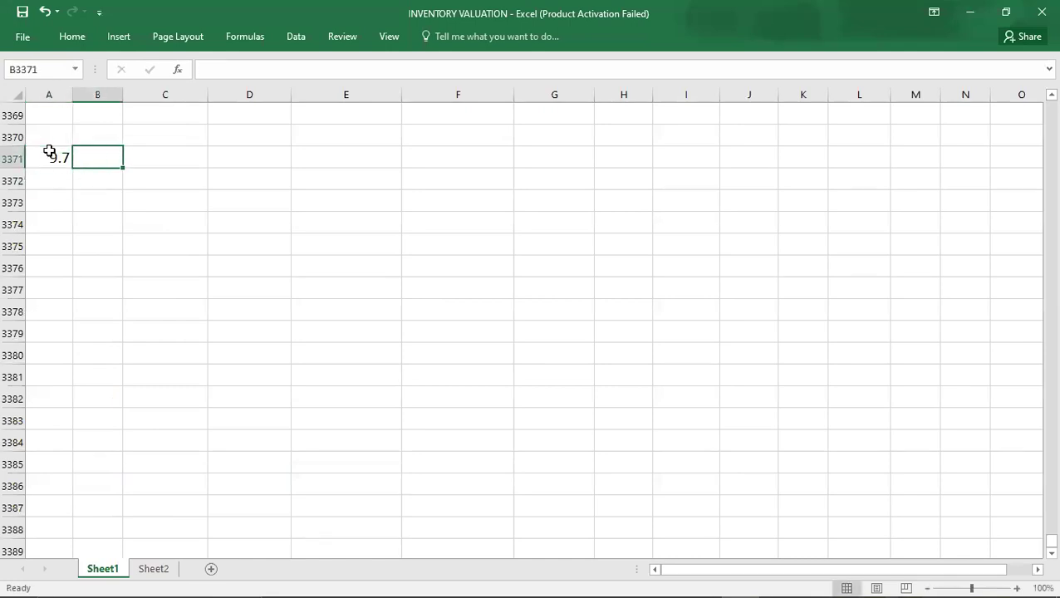
type("CLOSING STOCK")
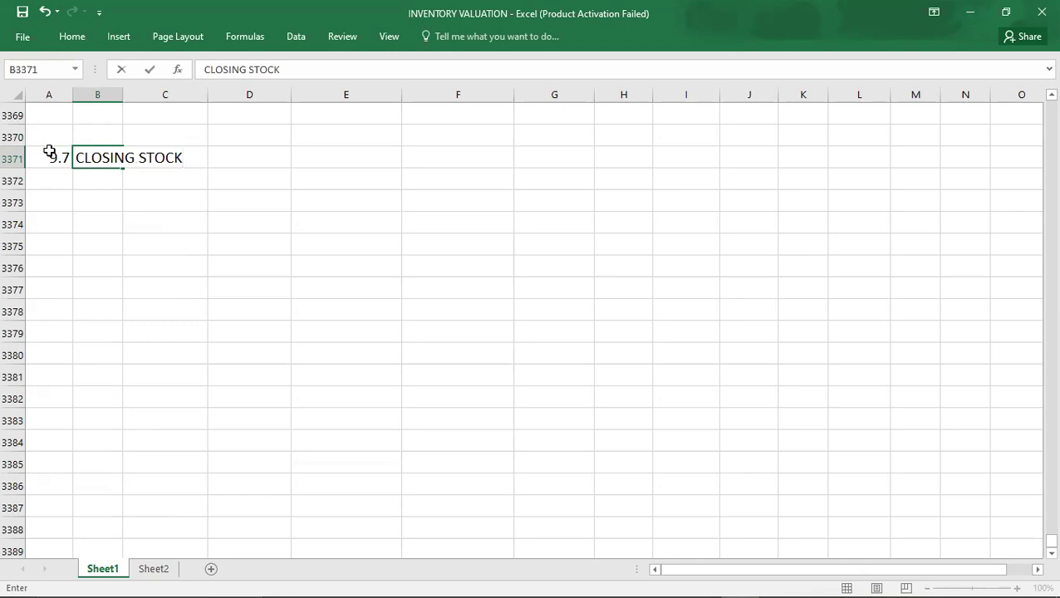
key("Tab")
Step: Look up the inventory cost in question 9.7 of the PDF and enter 45400 in D3371
key("Right")
key("alt+Tab")
key("alt+Tab")
type("4540")
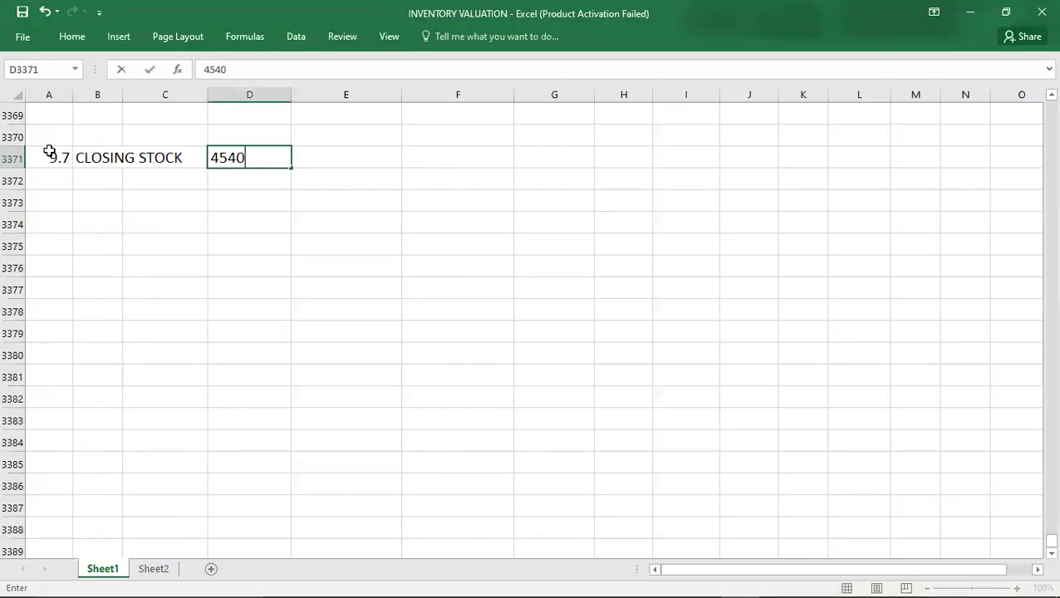
key("Return")
key("Up")
key("Right")
key("Right")
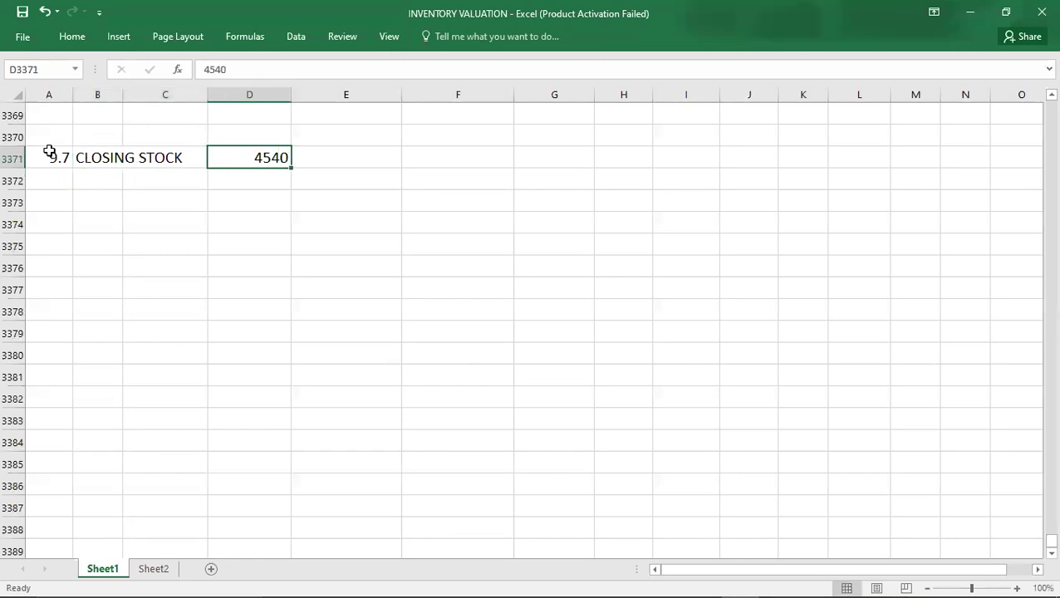
type("45400")
key("Return")
Step: Enter the label COST in B3373, look up the superseded items' cost in question 9.7 of the PDF, and enter 2600 in C3373
key("Down")
key("Left")
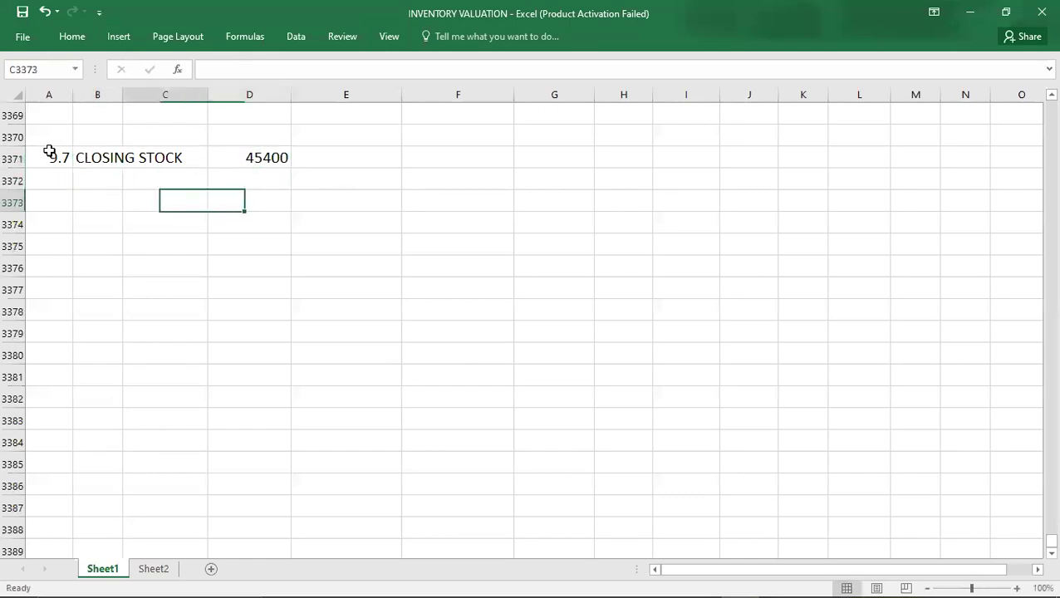
key("Left")
type("COST")
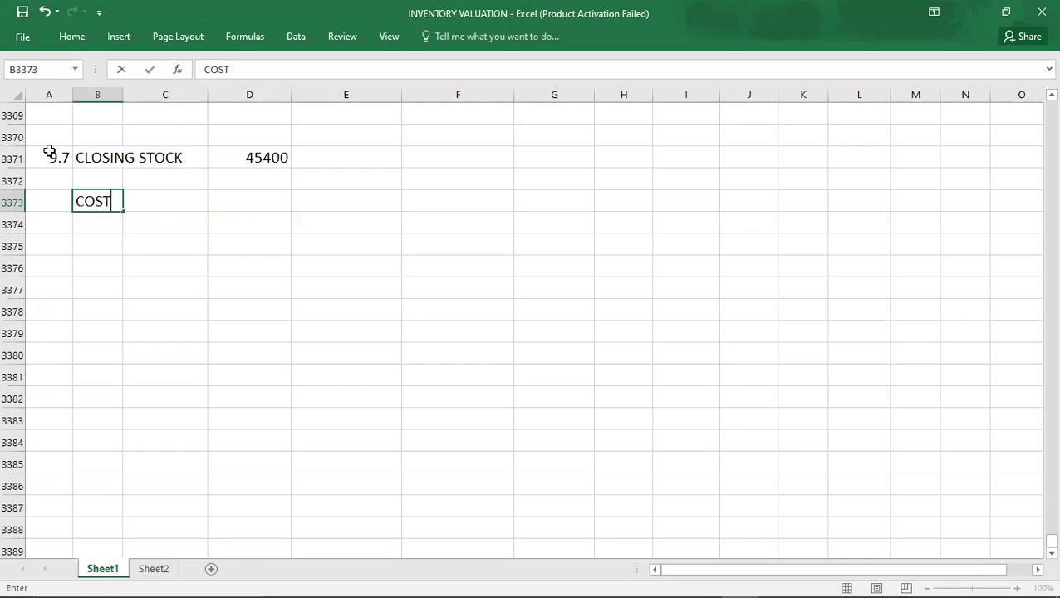
key("Tab")
key("alt+Tab")
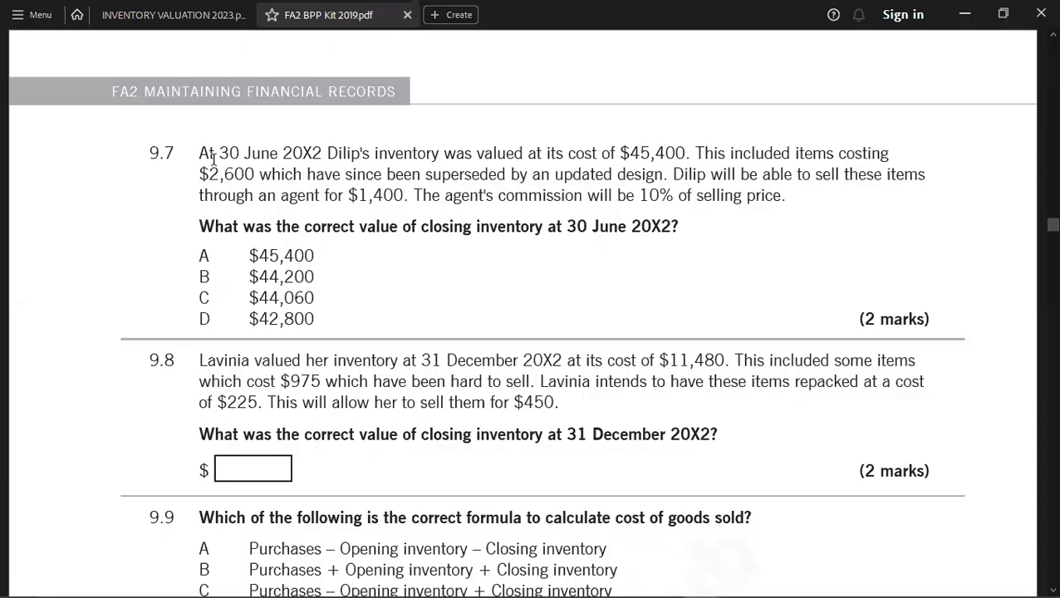
key("alt+Tab")
type("2600")
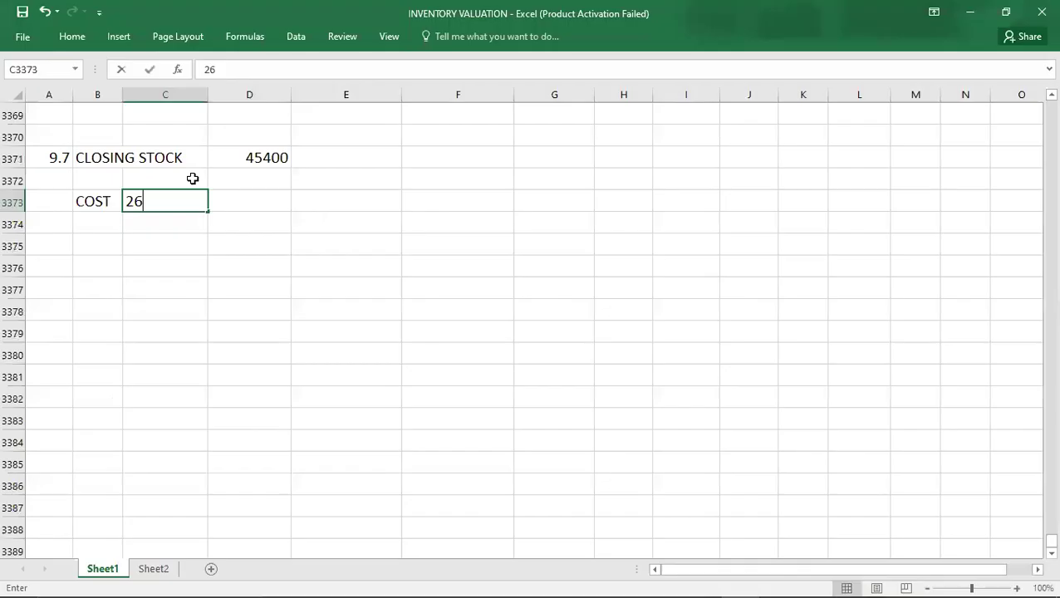
key("Left")
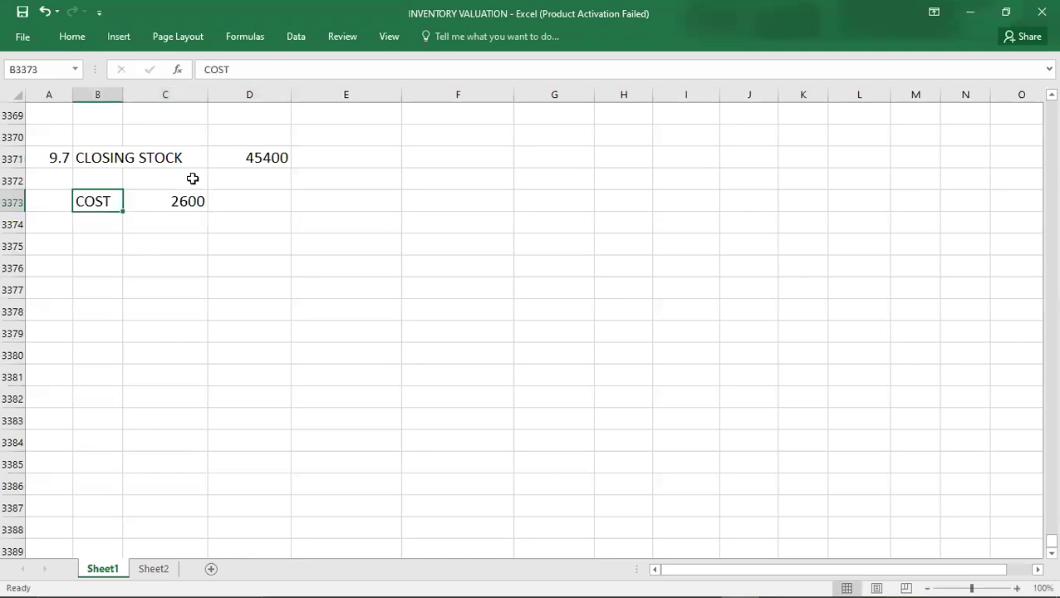
Step: Make the COST label bold and add a bold NRV label below it in B3374
key("ctrl+b")
key("Down")
type("NRV")
key("Return")
key("Up")
key("ctrl+b")
key("Down")
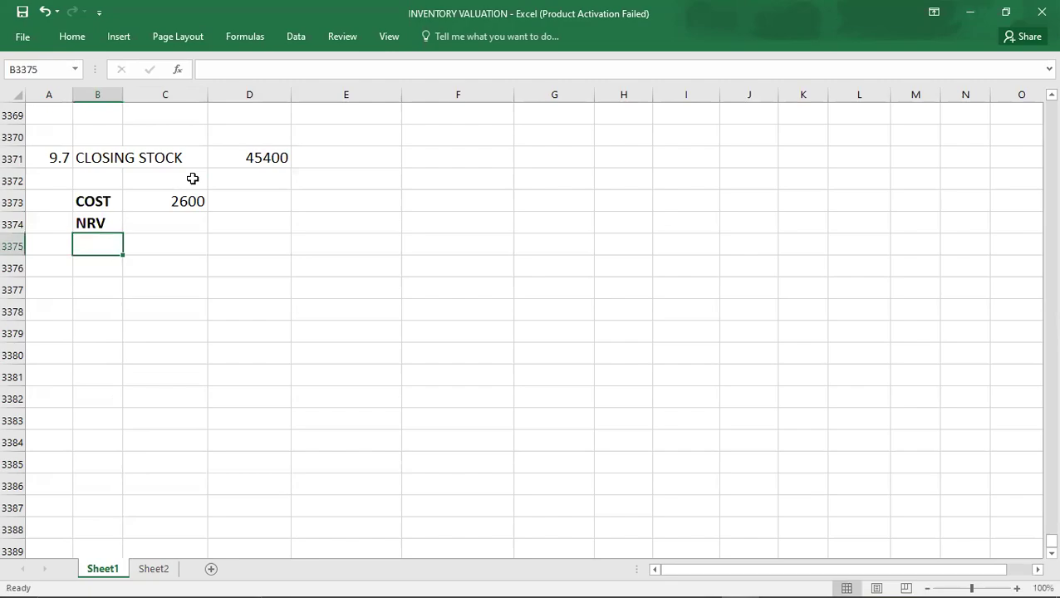
Step: Look up the agent sale price in question 9.7 of the PDF and enter SELLING PRICE in B3375 with 1400 in D3375
key("alt+Tab")
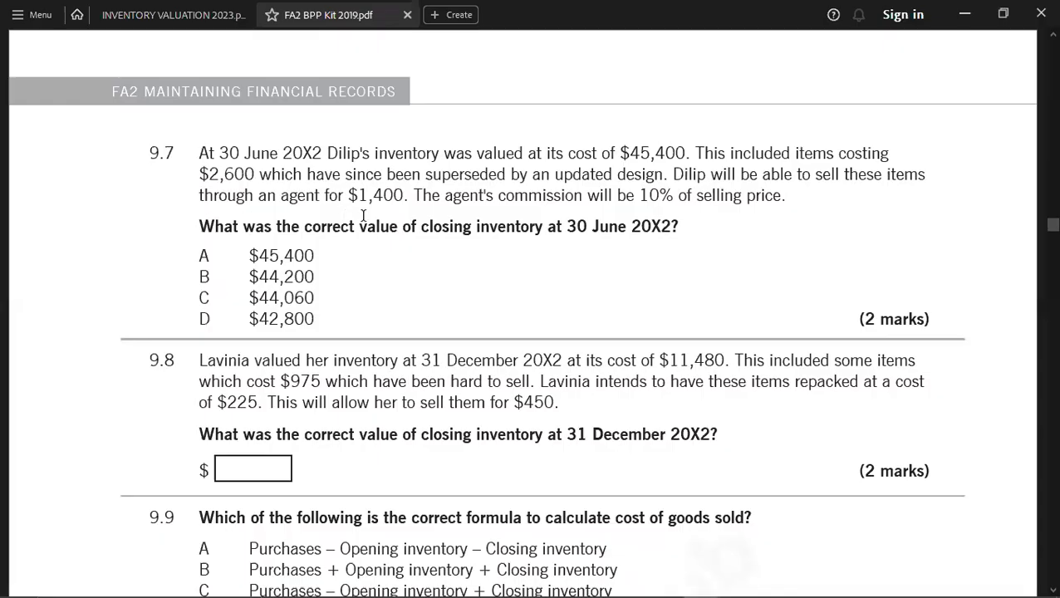
key("alt+Tab")
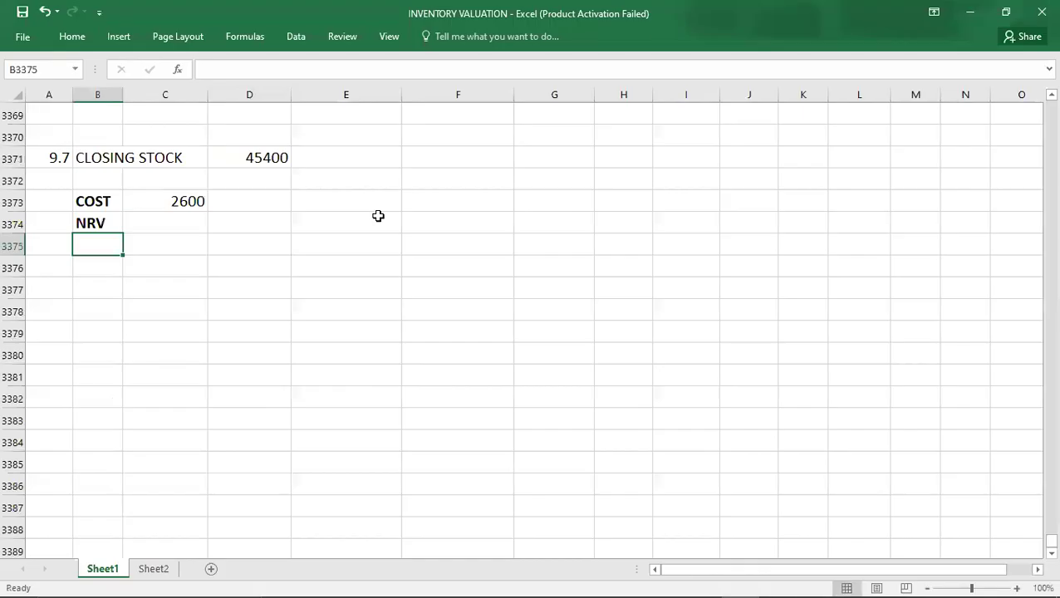
type("SELLING PRIFE")
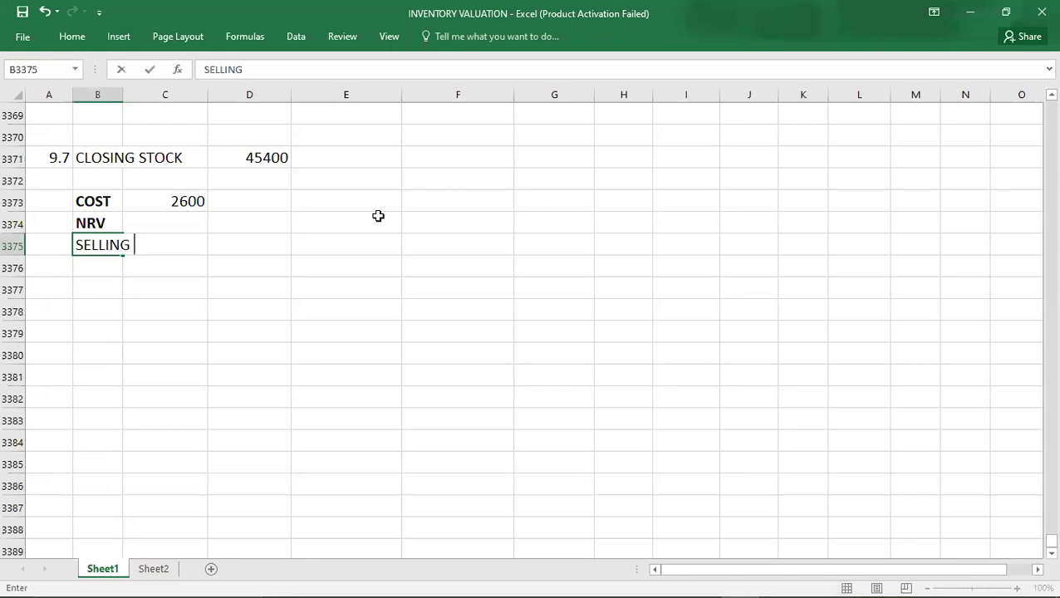
key("BackSpace")
key("BackSpace")
type("CE")
key("Tab")
key("Tab")
type("1400")
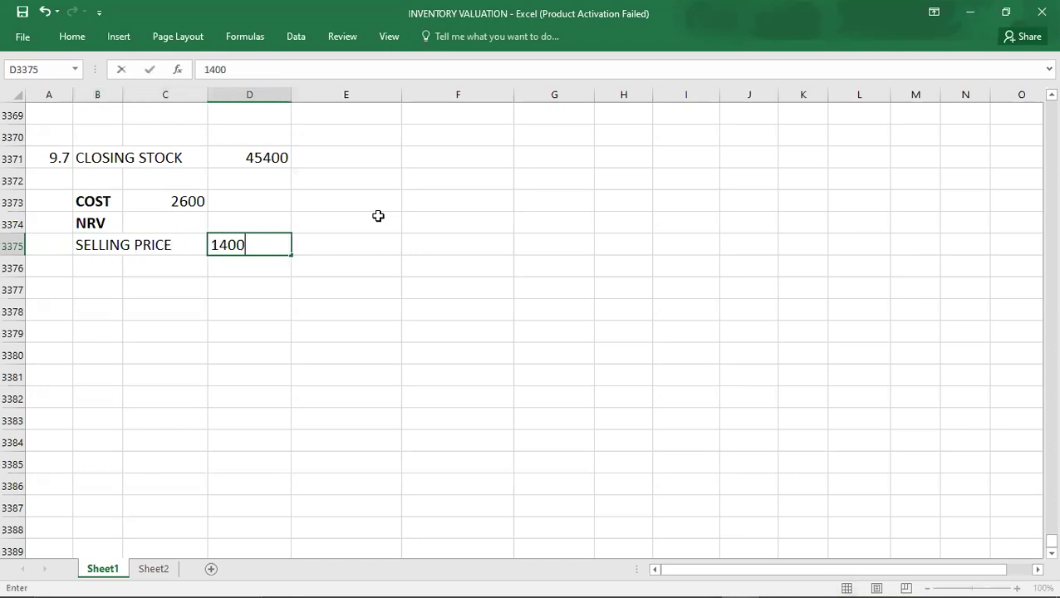
key("Return")
Step: Look up the agent's commission rate in the PDF and enter 10% in B3376 with the deduction -140 in D3376
key("alt+Tab")
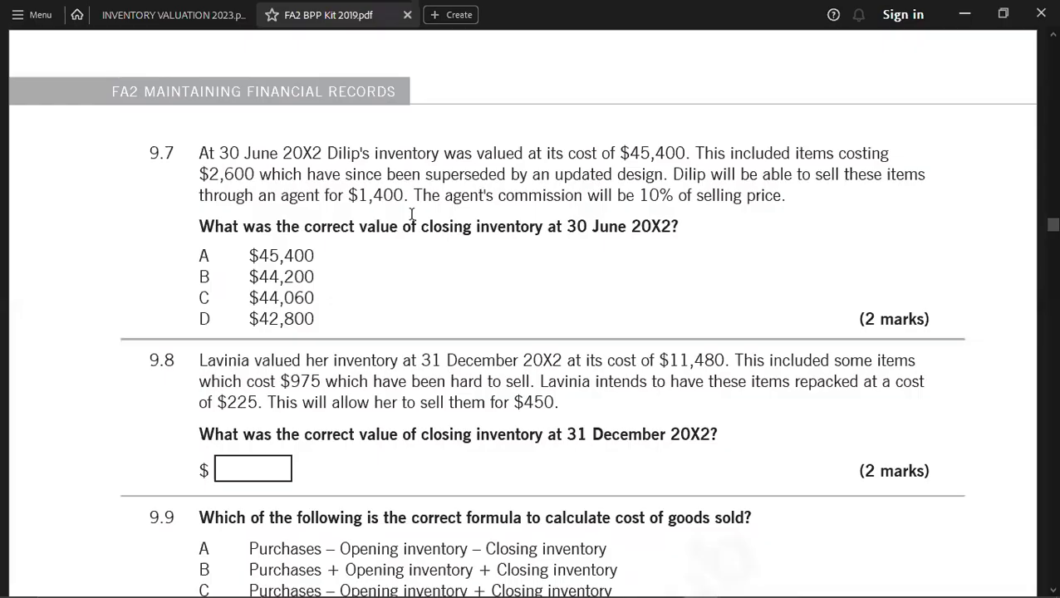
key("alt+Tab")
type("10%")
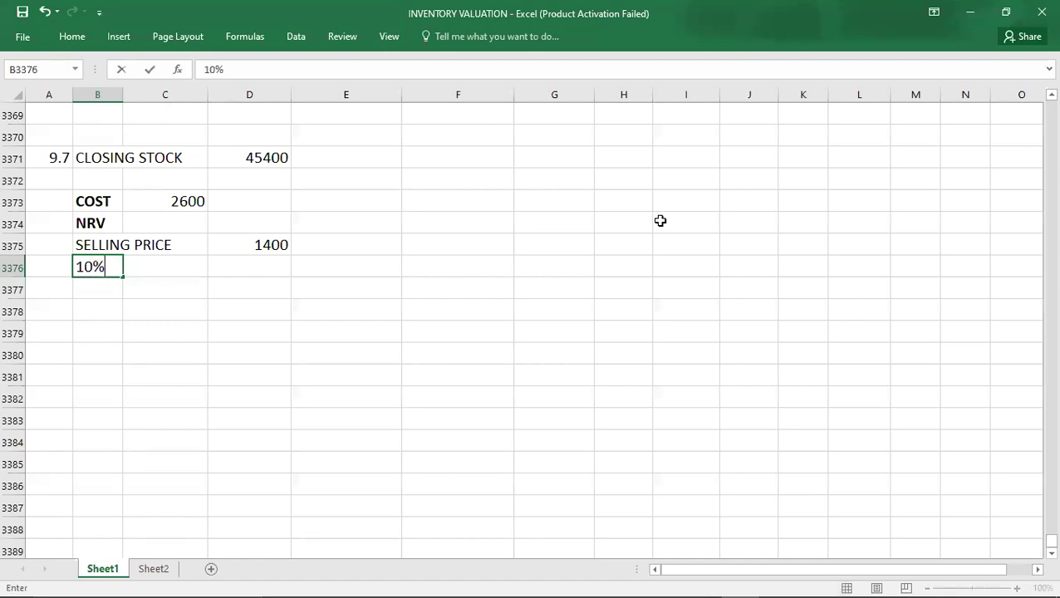
key("Tab")
key("Tab")
type("-140")
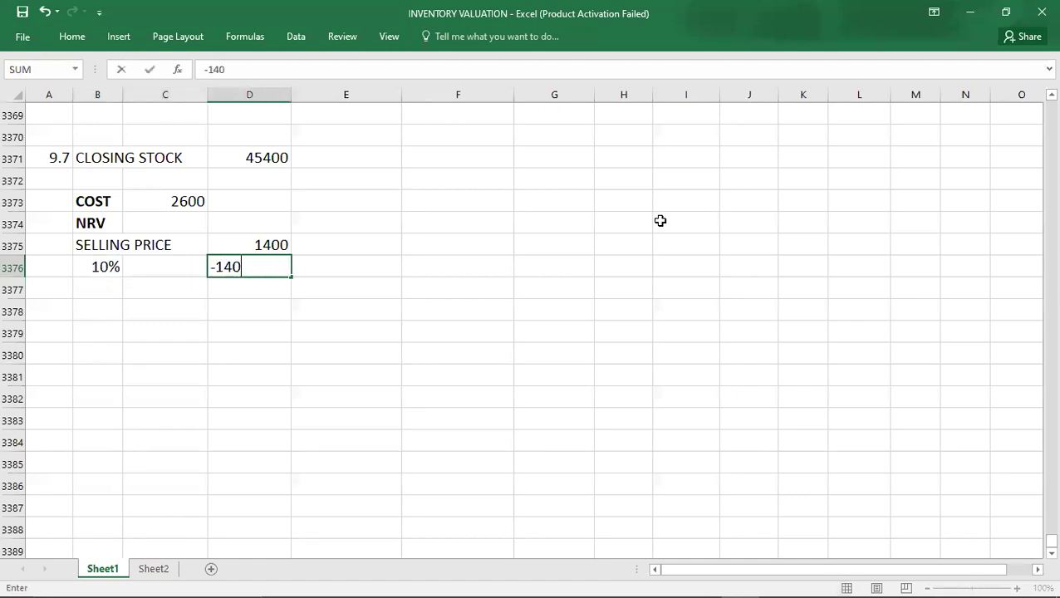
key("Return")
Step: Apply a top and double bottom border to D3377 and enter the net realisable value 1260 in it
key("Tab")
key("Tab")
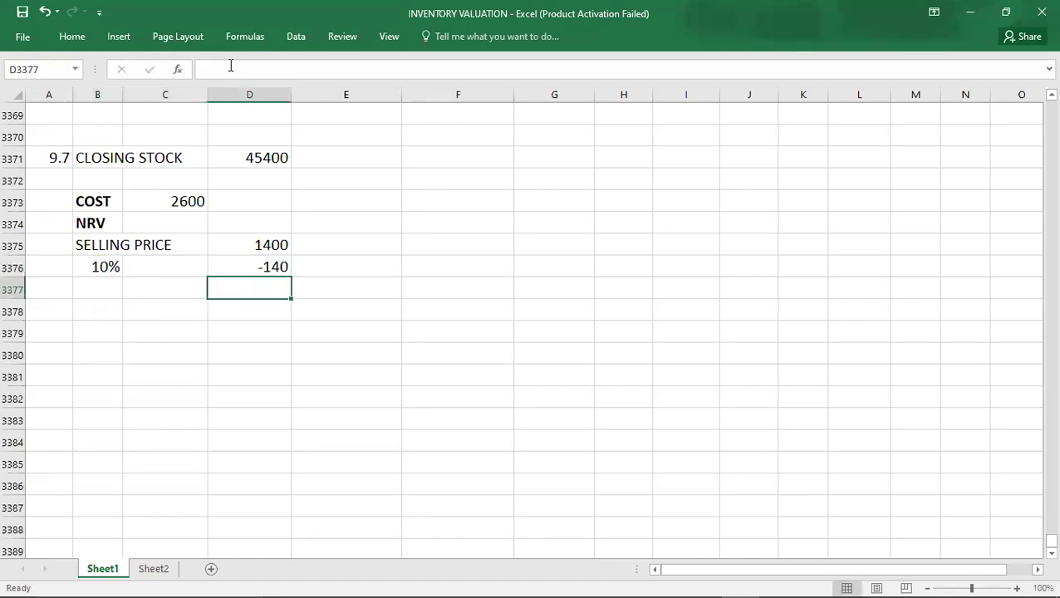
left_click(83, 38)
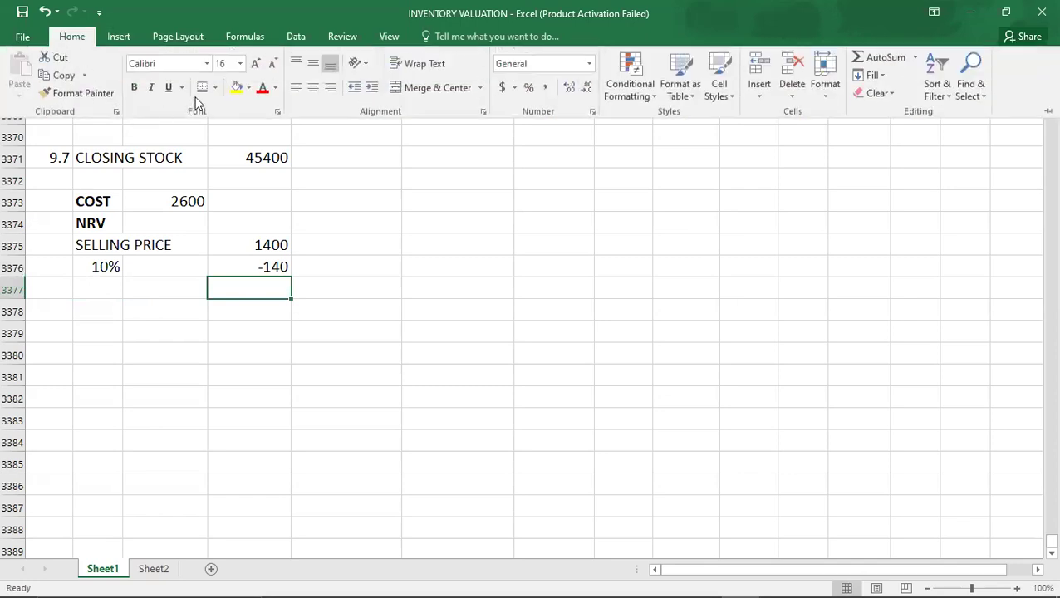
left_click(195, 300)
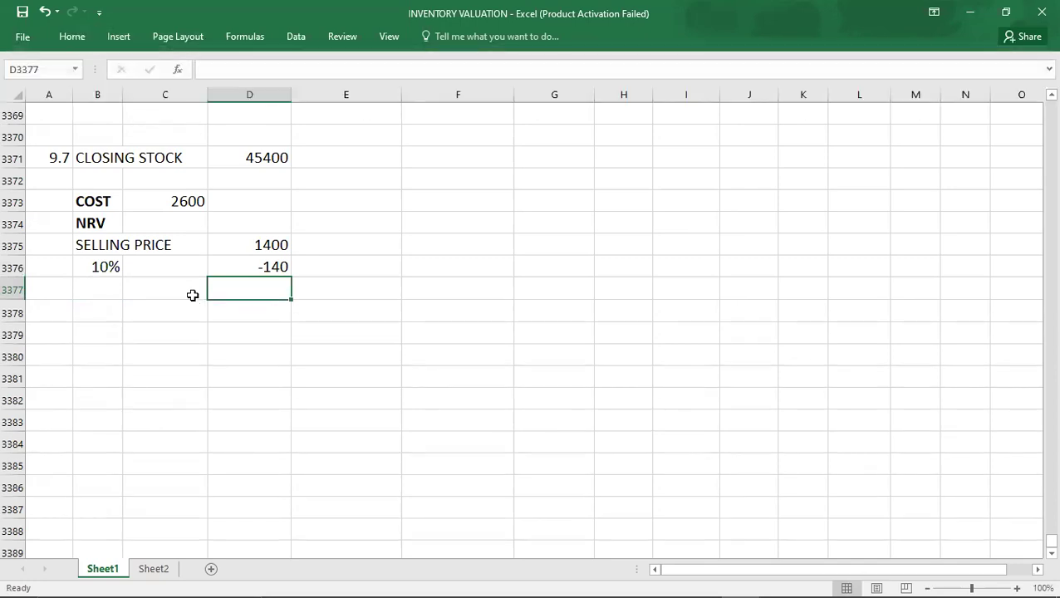
left_click(201, 289)
key("Right")
type("1260")
key("Return")
key("Down")
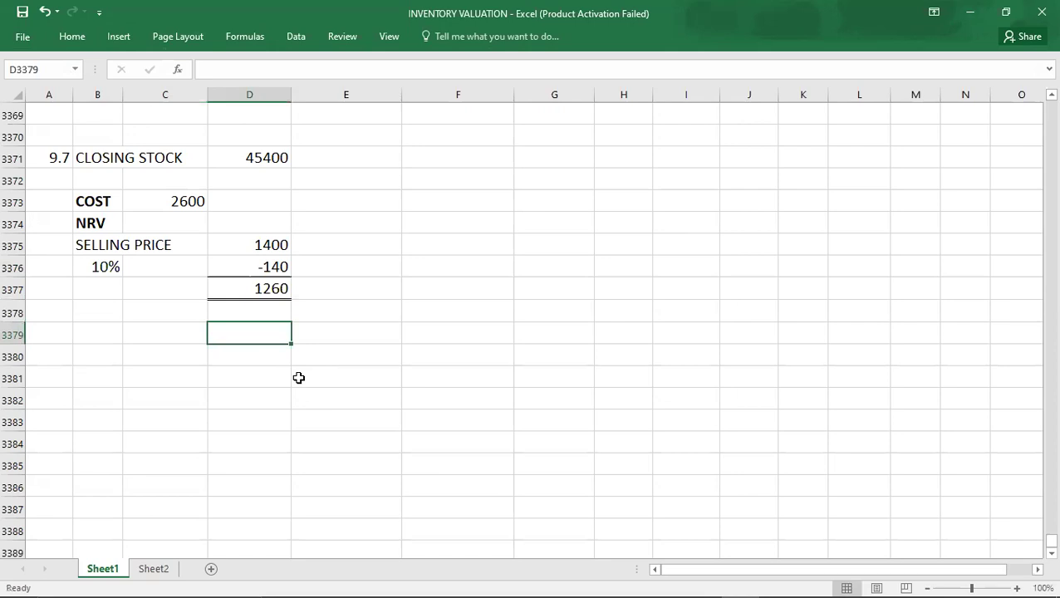
left_click(239, 246)
left_click(237, 266)
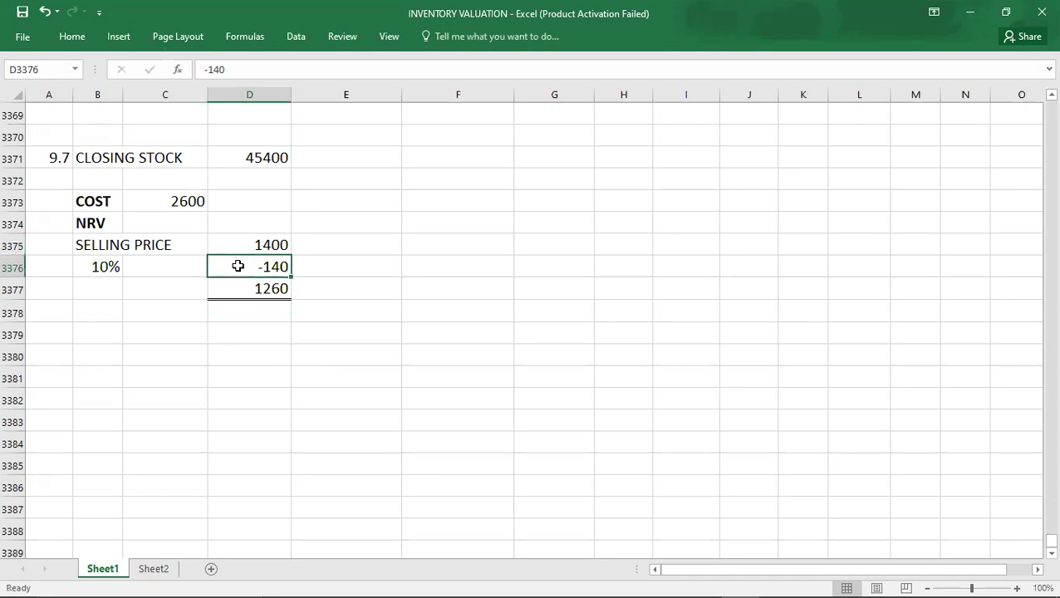
left_click(235, 289)
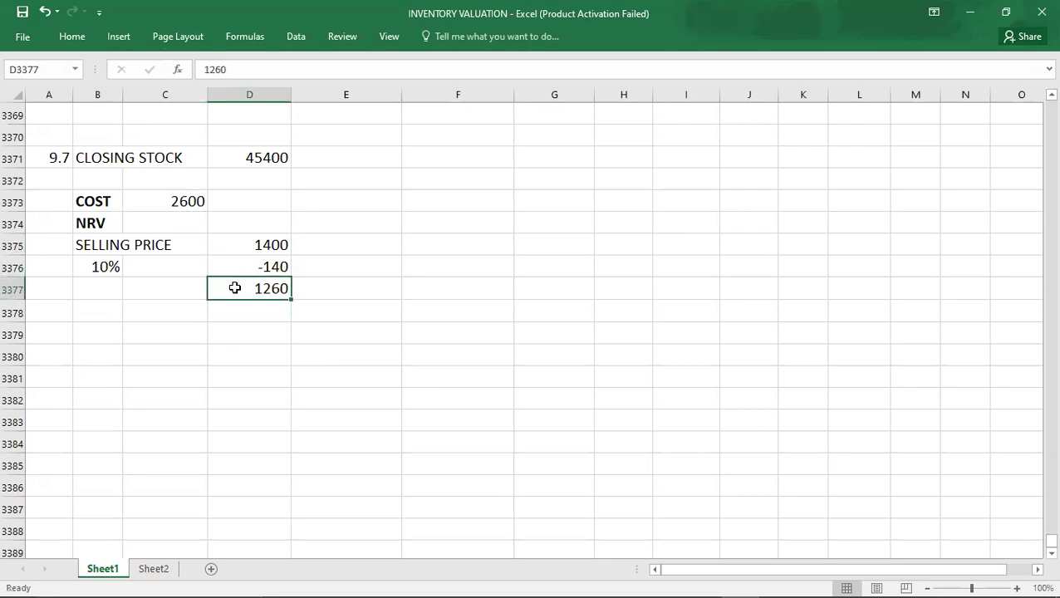
Step: Move the COST amount into the figures column by clearing C3373 and entering 2600 in D3373
left_click(182, 203)
key("Delete")
key("Tab")
type("2600")
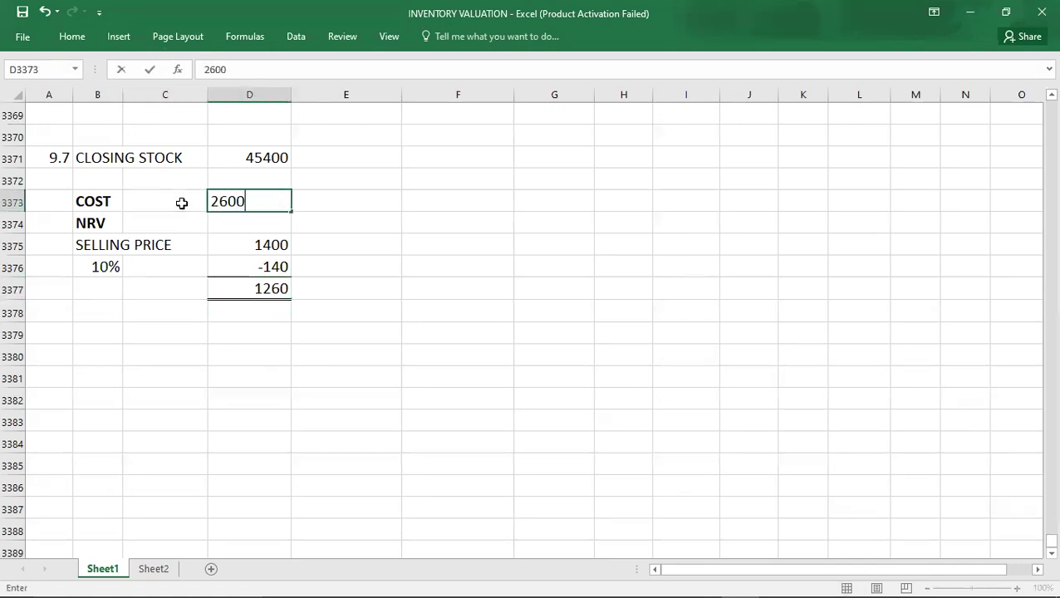
key("Return")
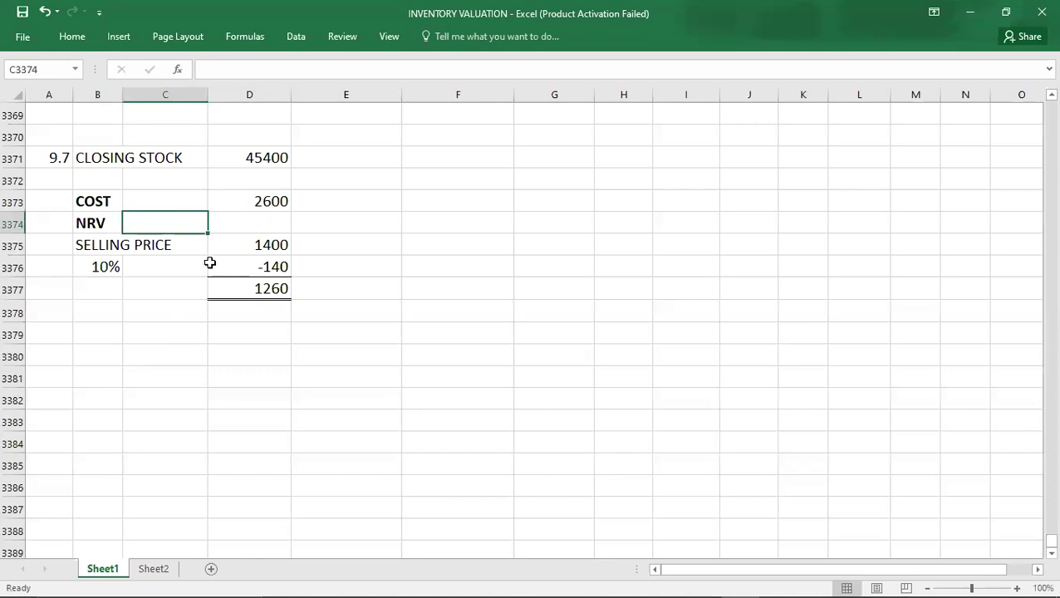
Step: Recheck question 9.7 in the PDF and extend the closing stock entry in D3371 to read 45400-2600+1260 =
left_click(221, 292)
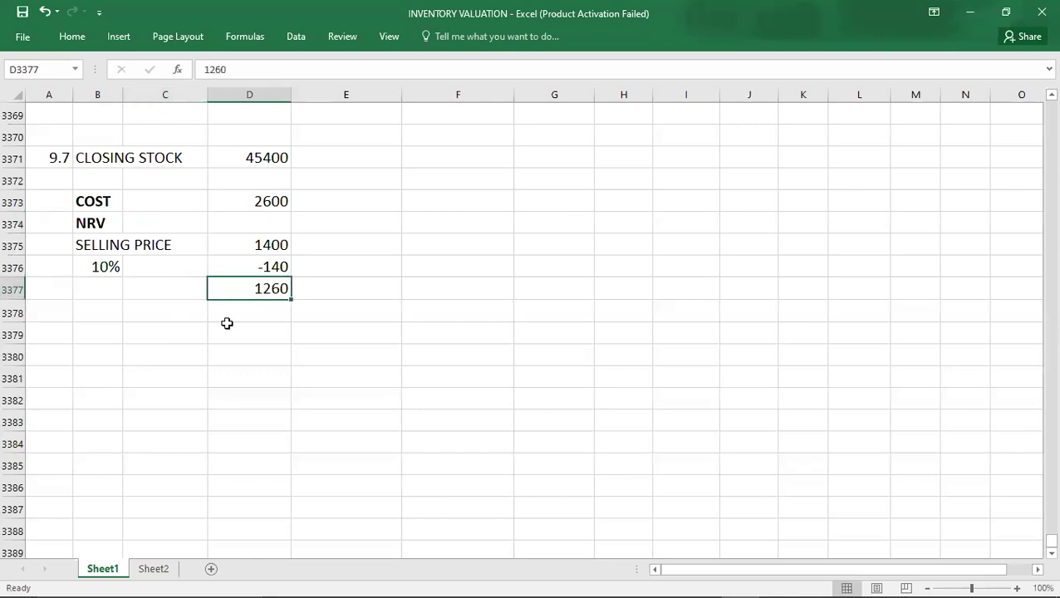
key("alt+Tab")
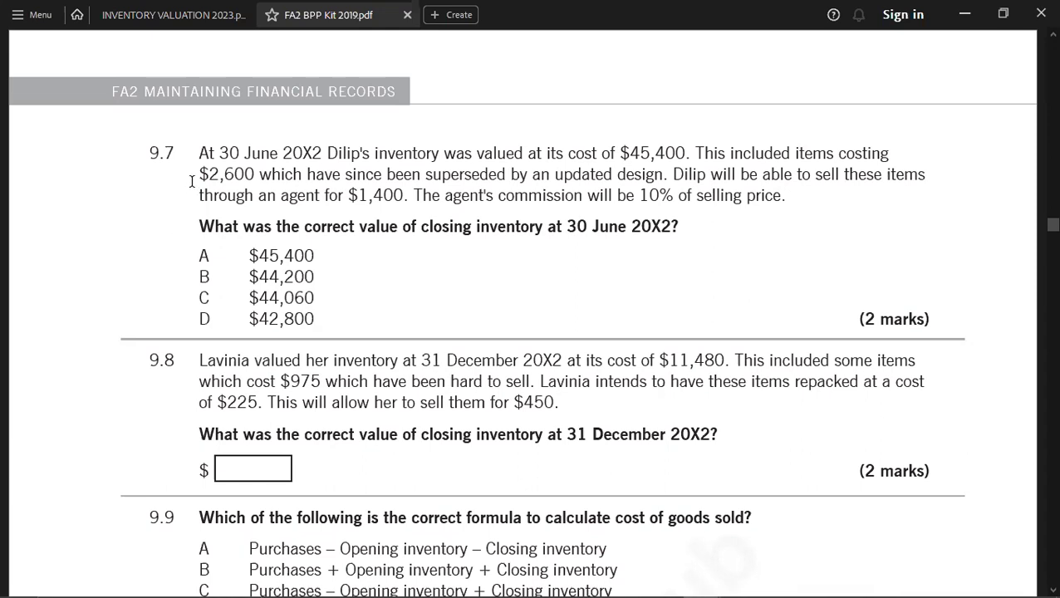
key("alt+Tab")
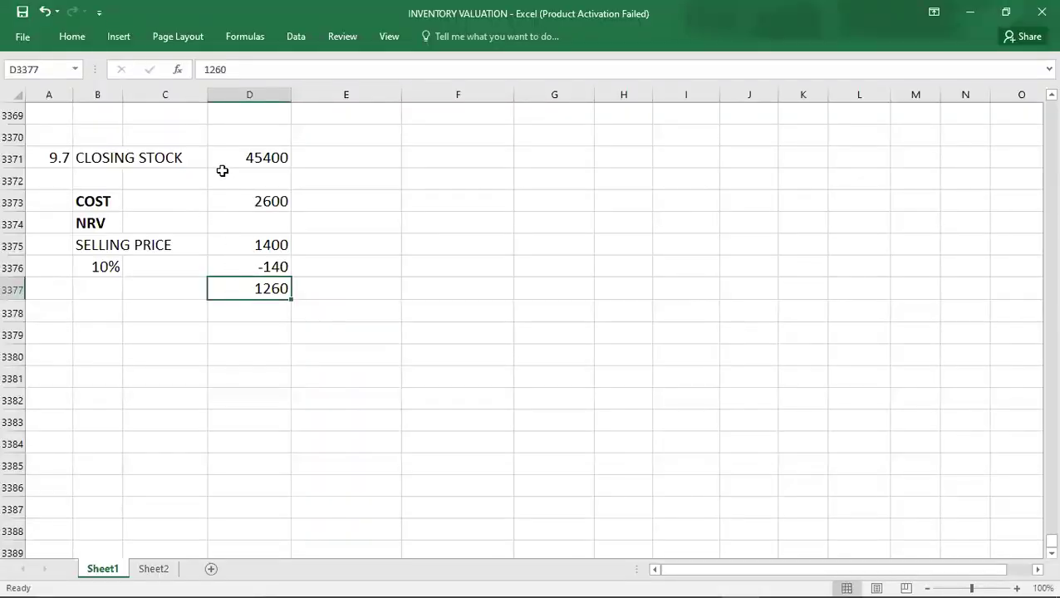
double_click(283, 158)
type("-2600+1260 =")
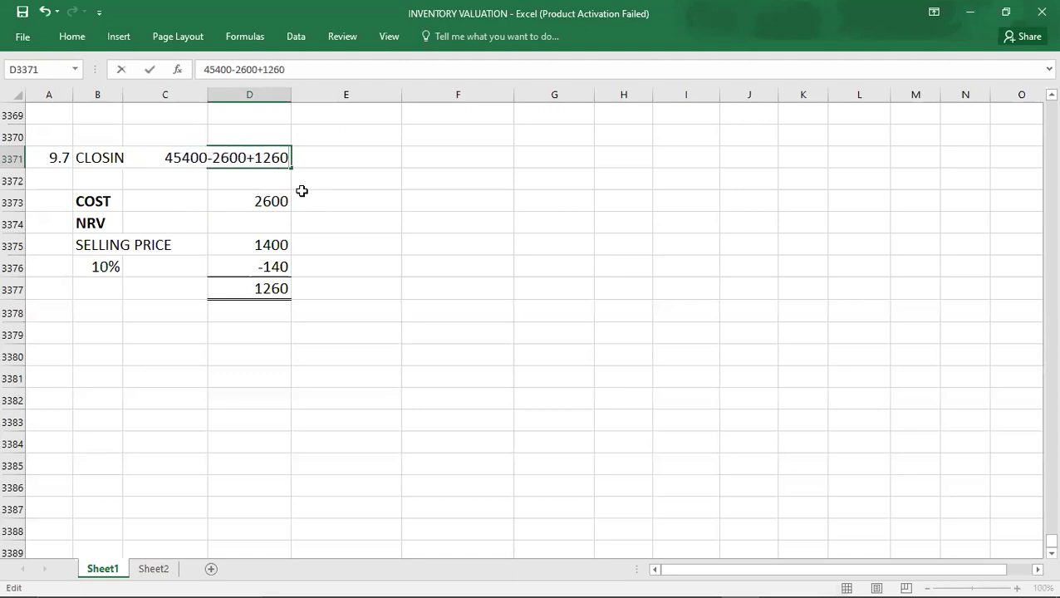
key("Tab")
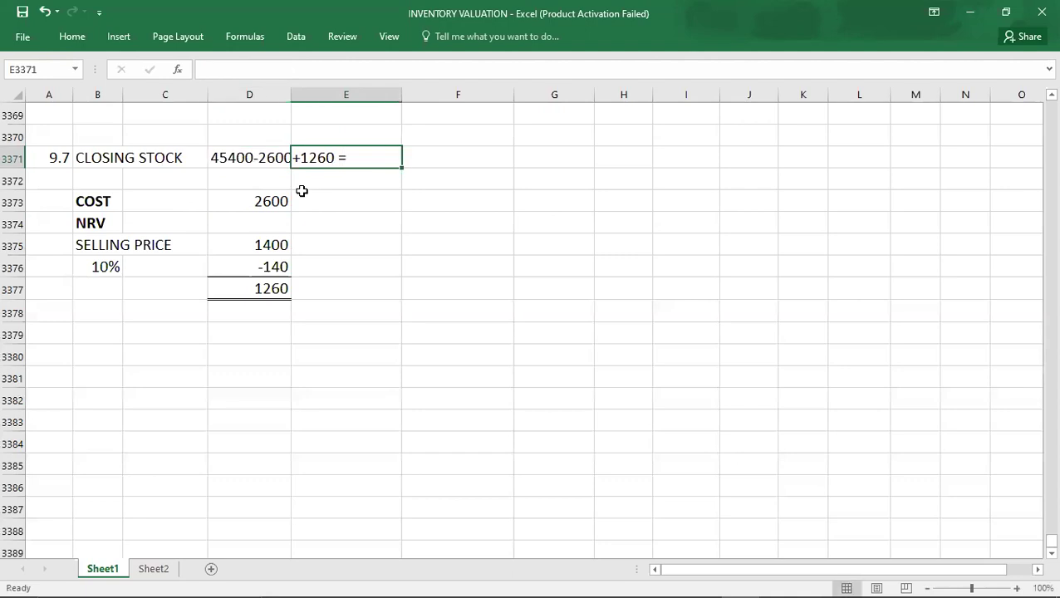
key("Right")
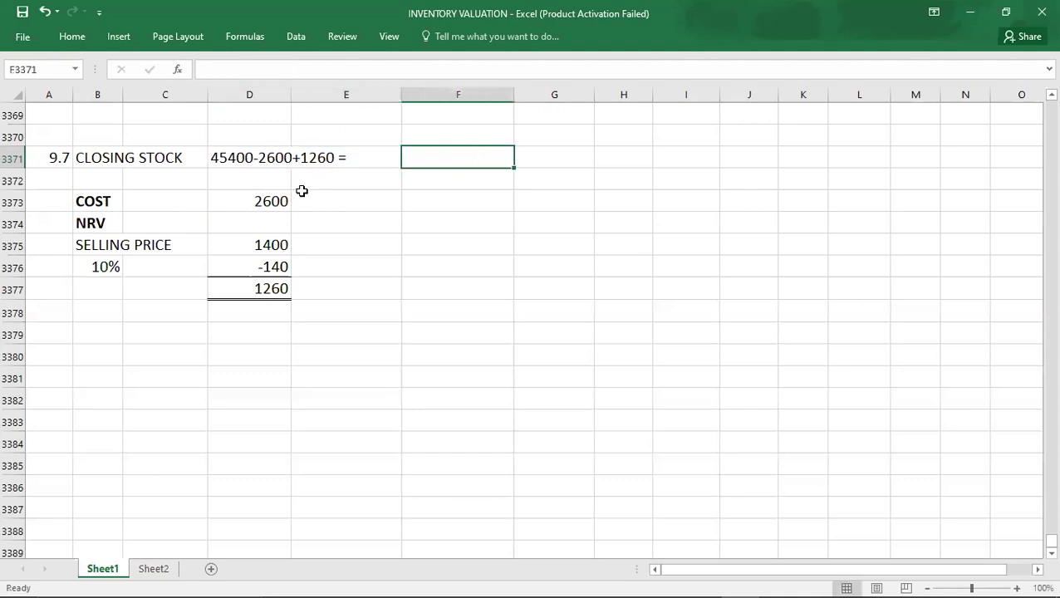
Step: Append the result 44060 to the closing stock calculation in D3371 and save the workbook
double_click(246, 159)
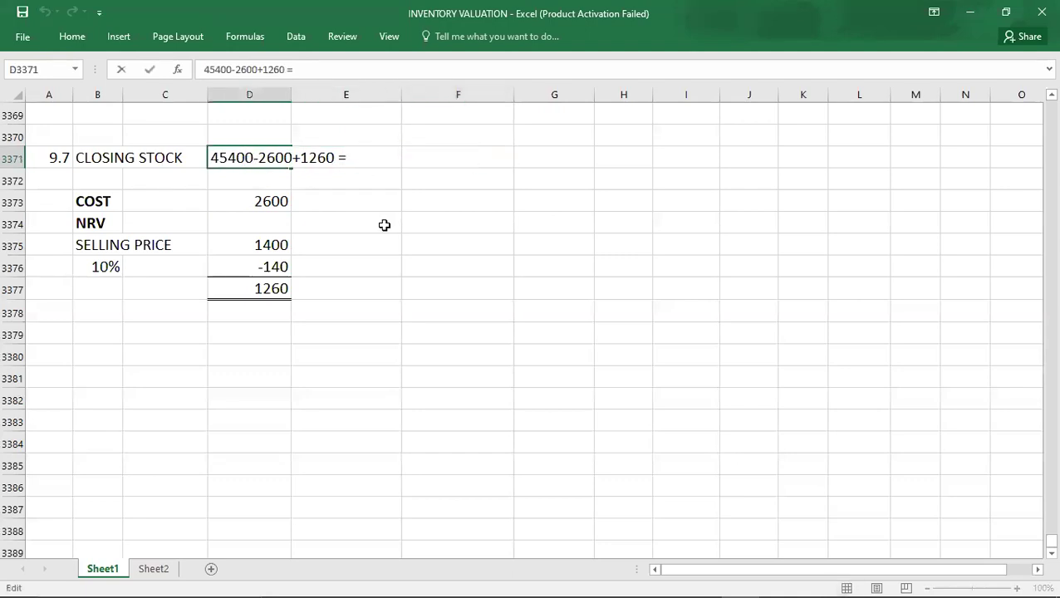
type("44060")
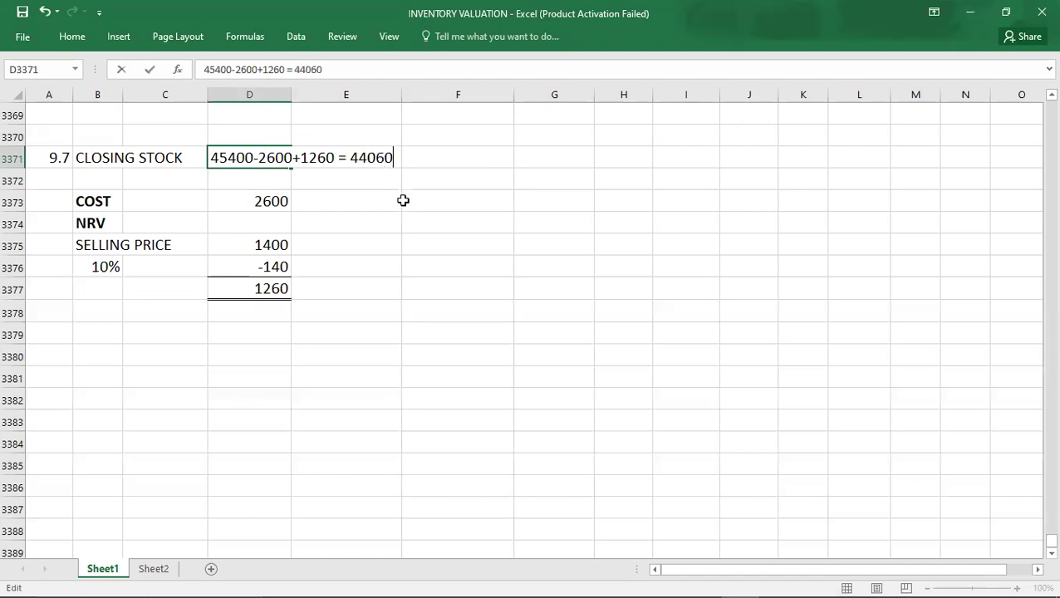
key("Return")
key("Left")
key("Left")
key("Left")
key("Up")
key("ctrl+s")
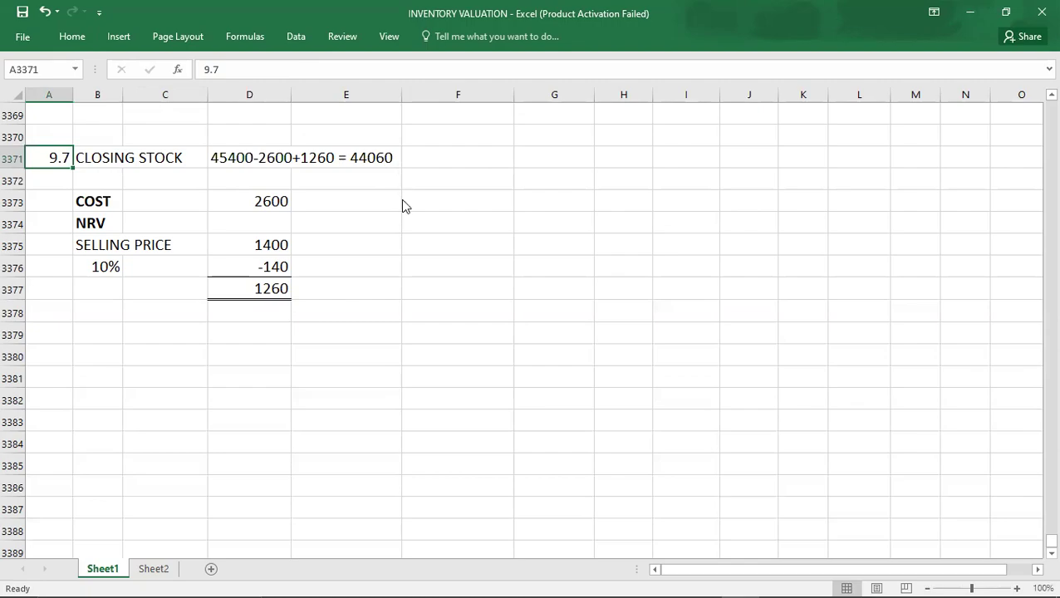
Step: Check the answer options for question 9.7 in the PDF and enter the answer C in A3372, below the question number
key("alt+Tab")
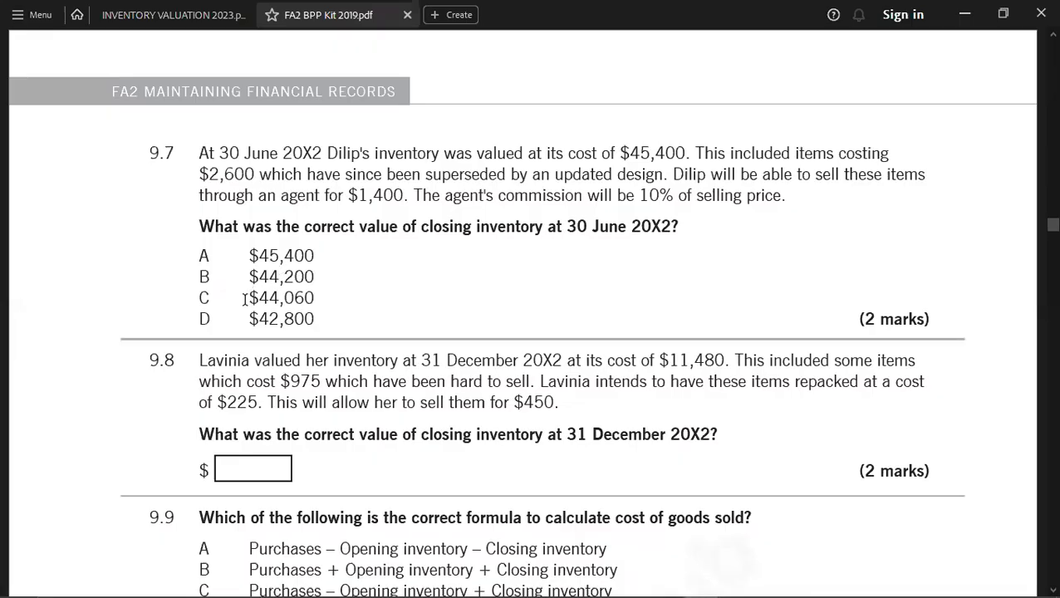
key("alt+Tab")
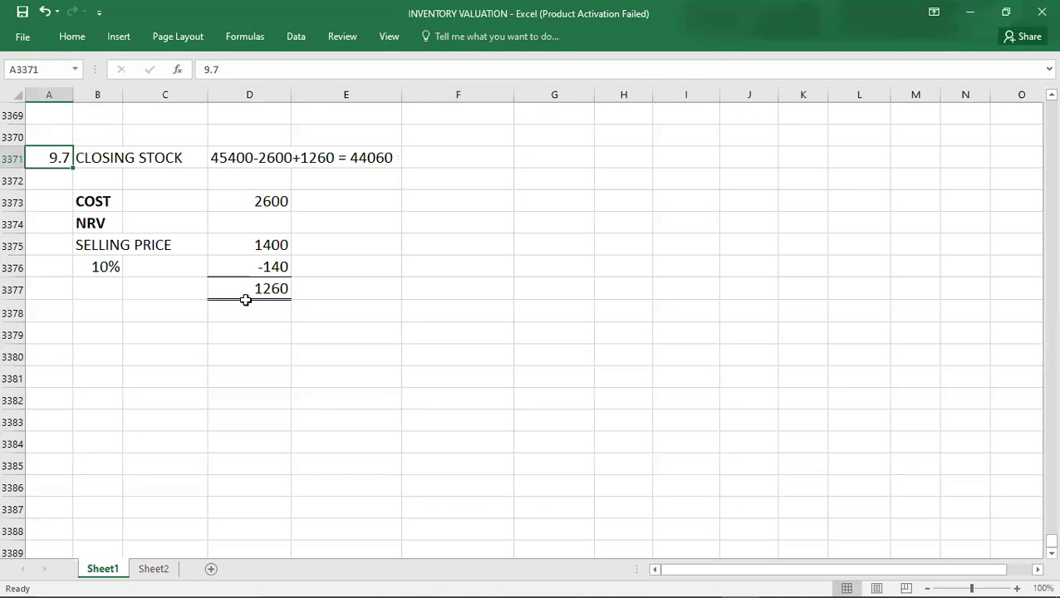
key("BackSpace")
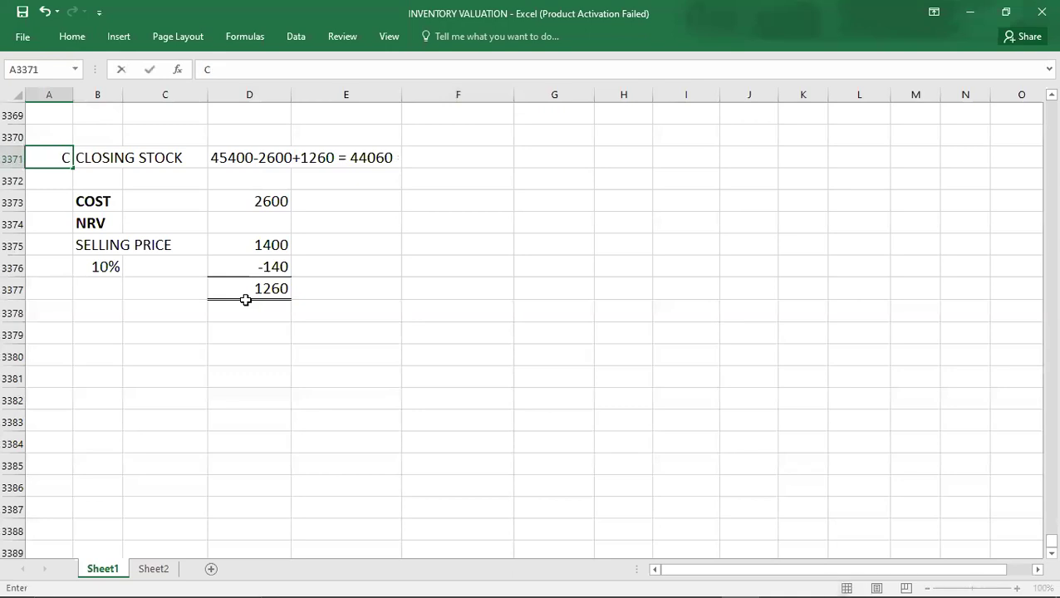
key("ctrl+z")
key("Return")
type("C")
key("Return")
Step: Read question 9.8 on the closing inventory value in the FA2 BPP Kit PDF
key("Return")
key("Return")
key("Return")
key("Return")
key("Return")
key("Return")
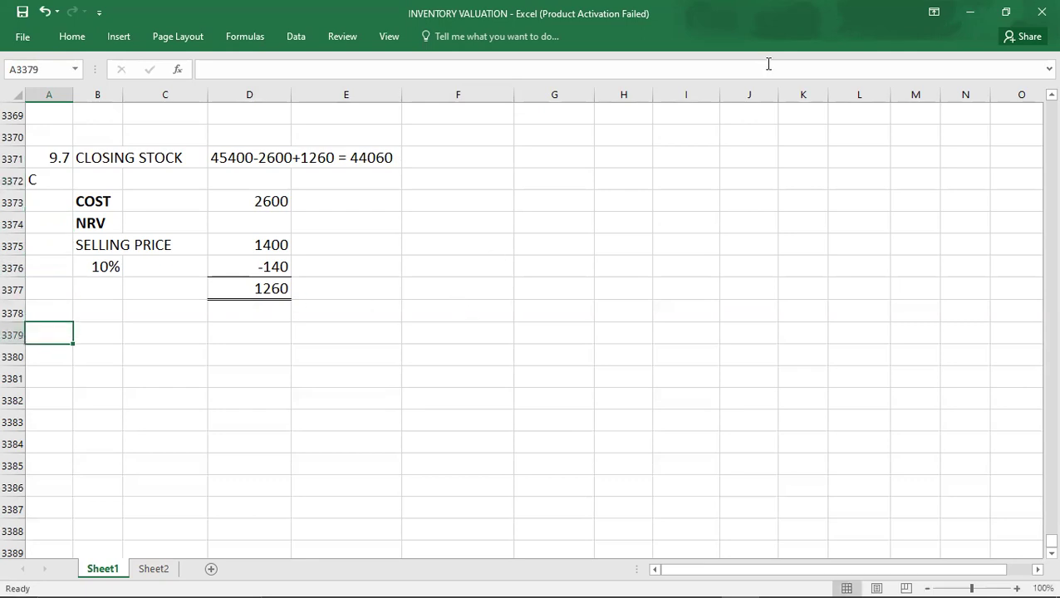
key("alt+Tab")
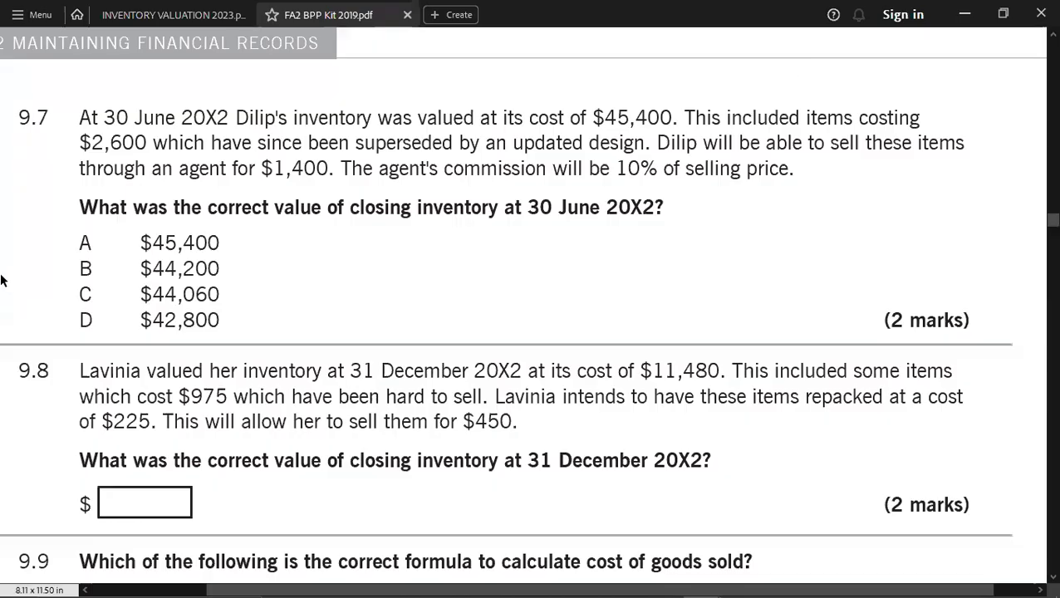
scroll(0, 279, "down", 3)
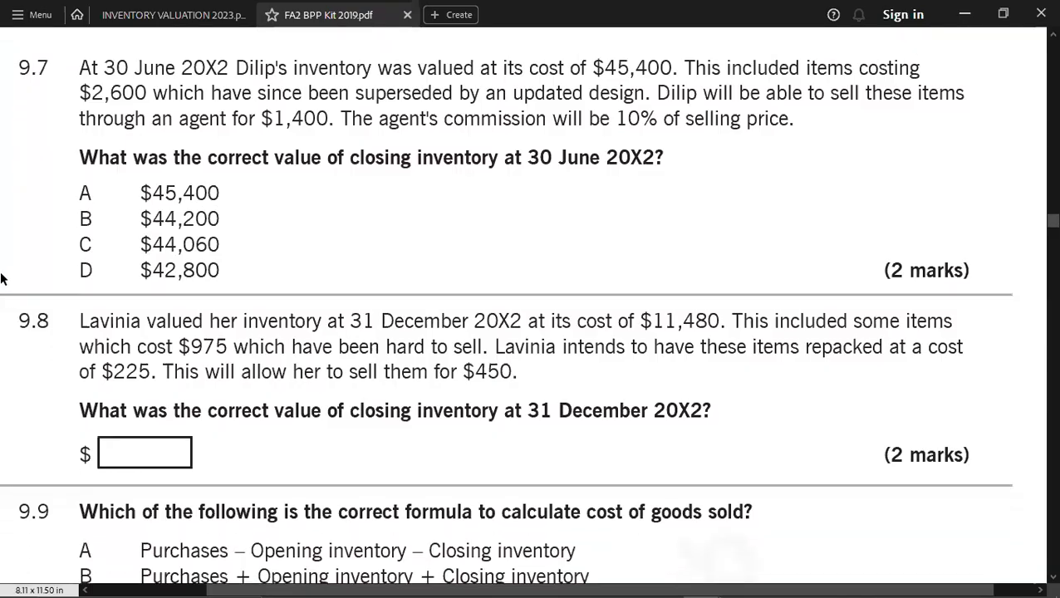
scroll(0, 278, "down", 2)
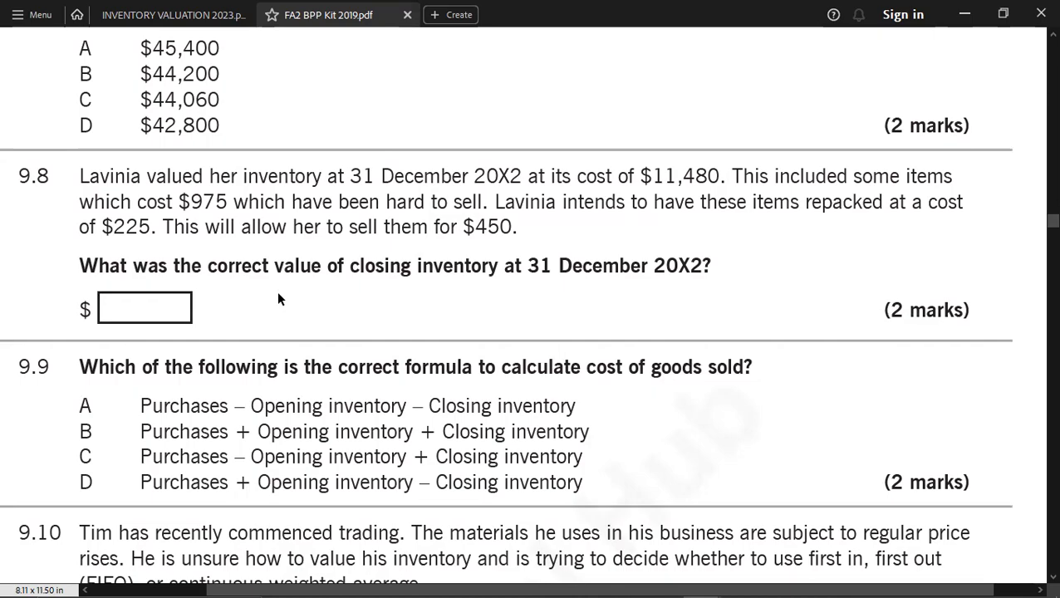
Step: Return to the Excel workbook and enter the label CLOSING STOCK in B3379
key("alt+Tab")
key("Tab")
key("Right")
type("CLO")
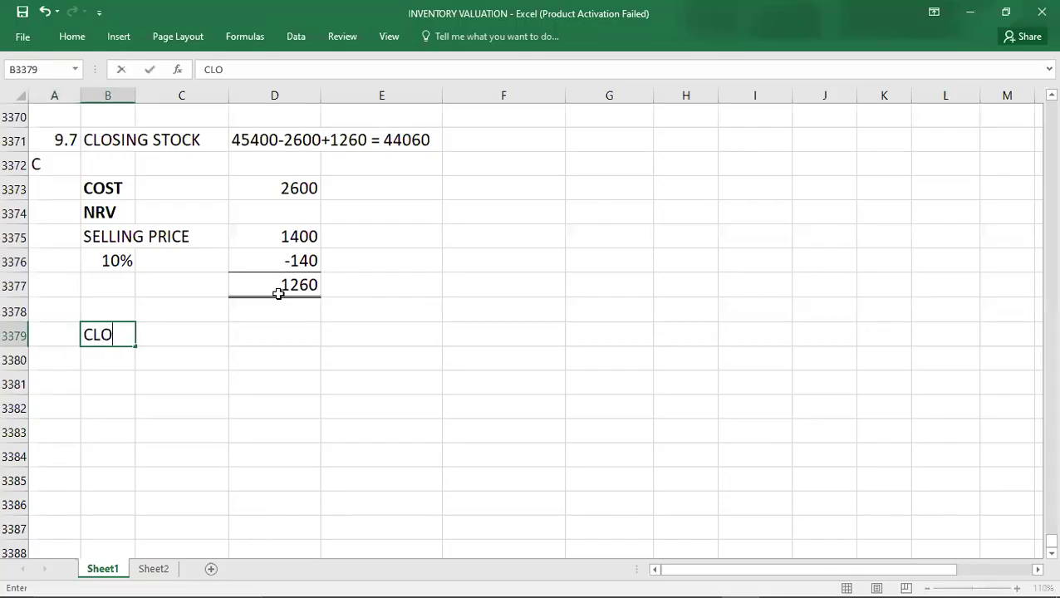
type("SING")
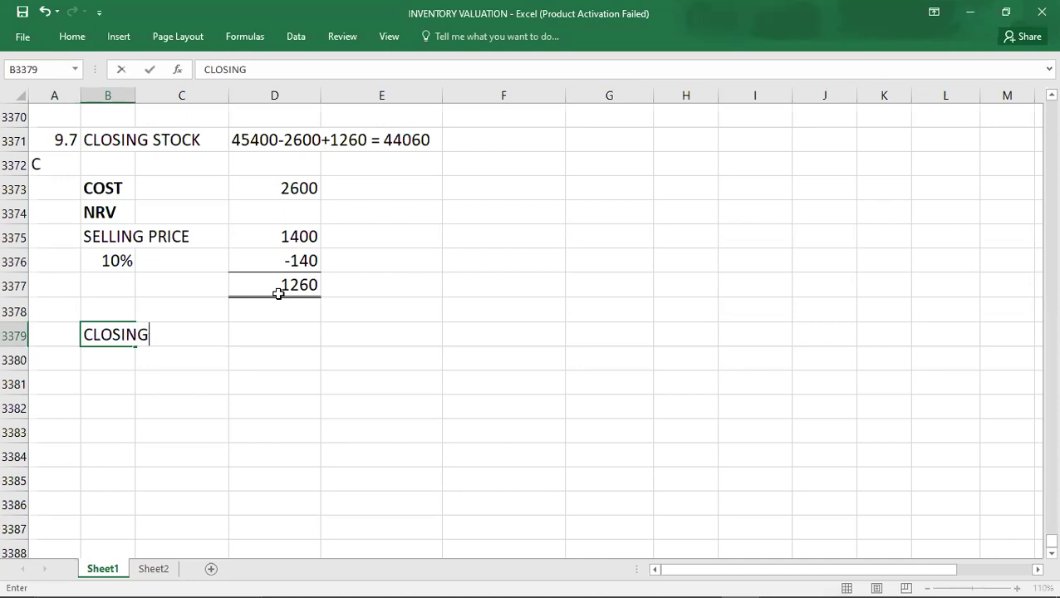
type(" STOCK")
key("Right")
key("Right")
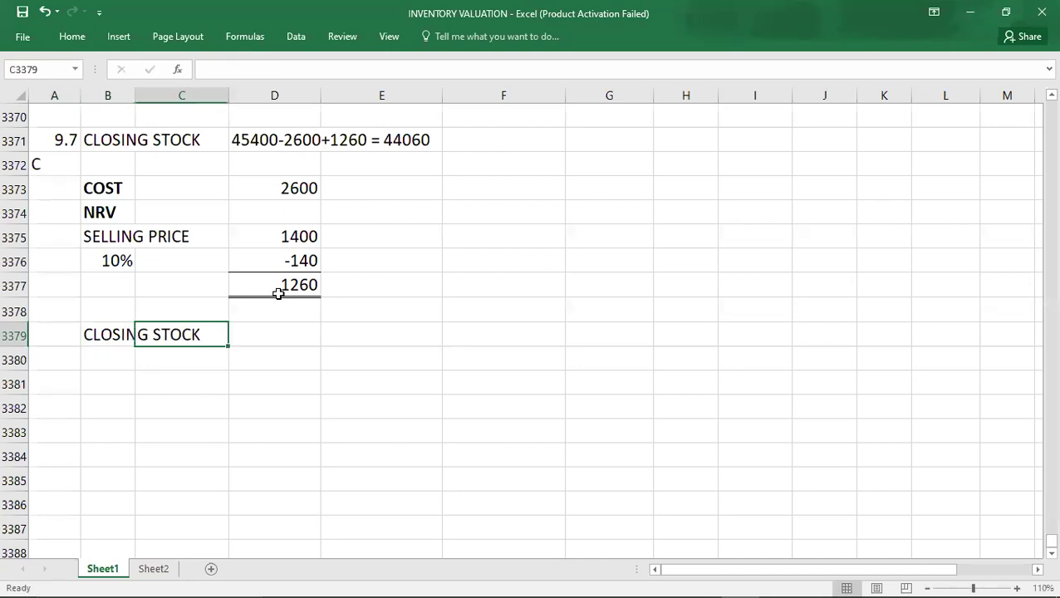
Step: Check the total inventory cost in question 9.8 of the PDF and enter 11480 in D3379
key("alt+Tab")
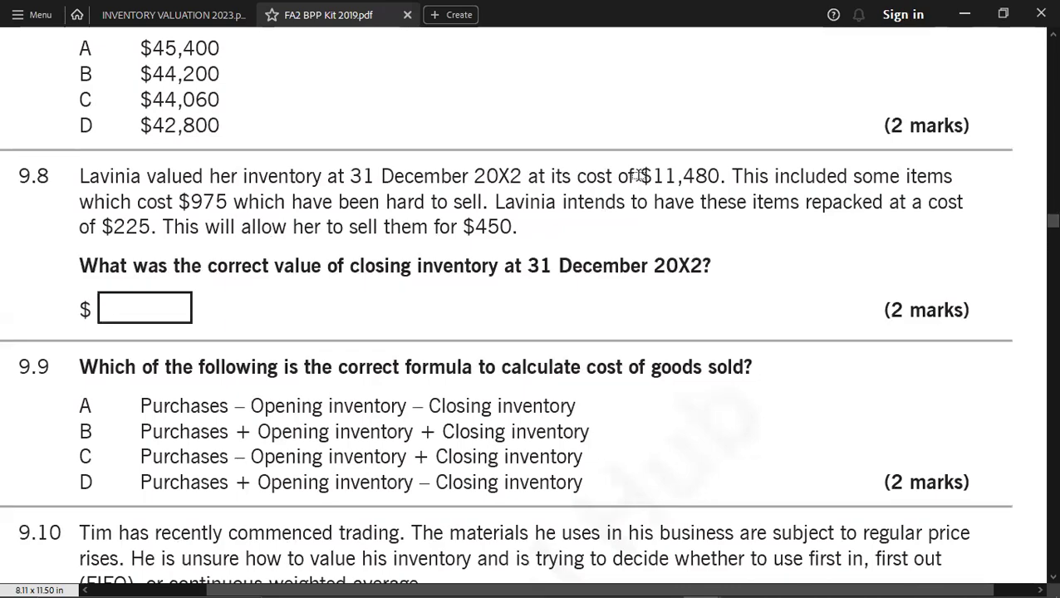
key("alt+Tab")
type("11480")
key("Return")
key("Return")
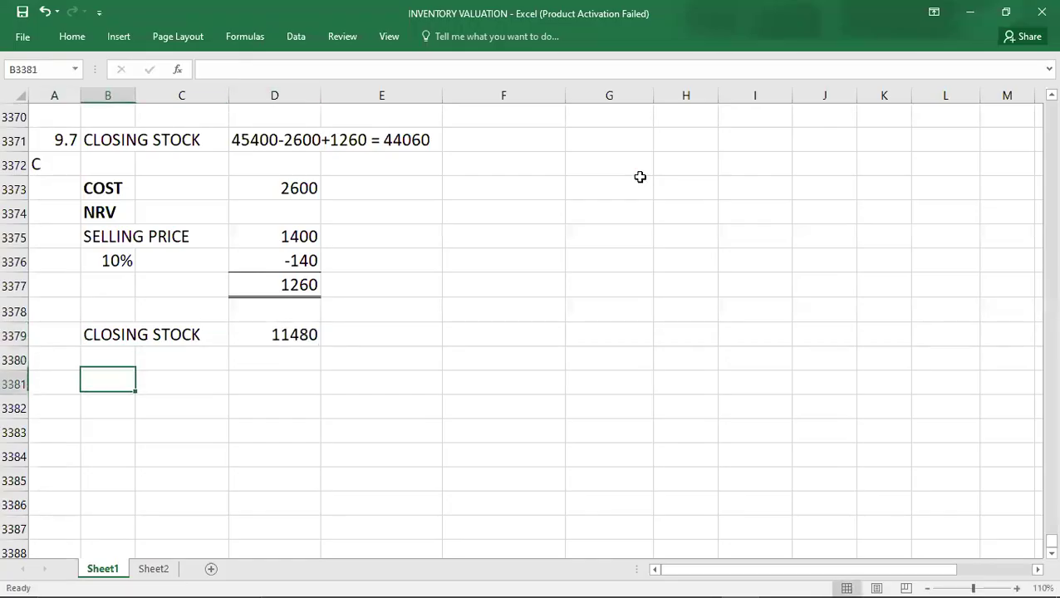
Step: Enter the question number 9.8 in A3379, beside the CLOSING STOCK label
key("Up")
key("Up")
key("Left")
key("alt+Tab")
key("alt+Tab")
type("9.8")
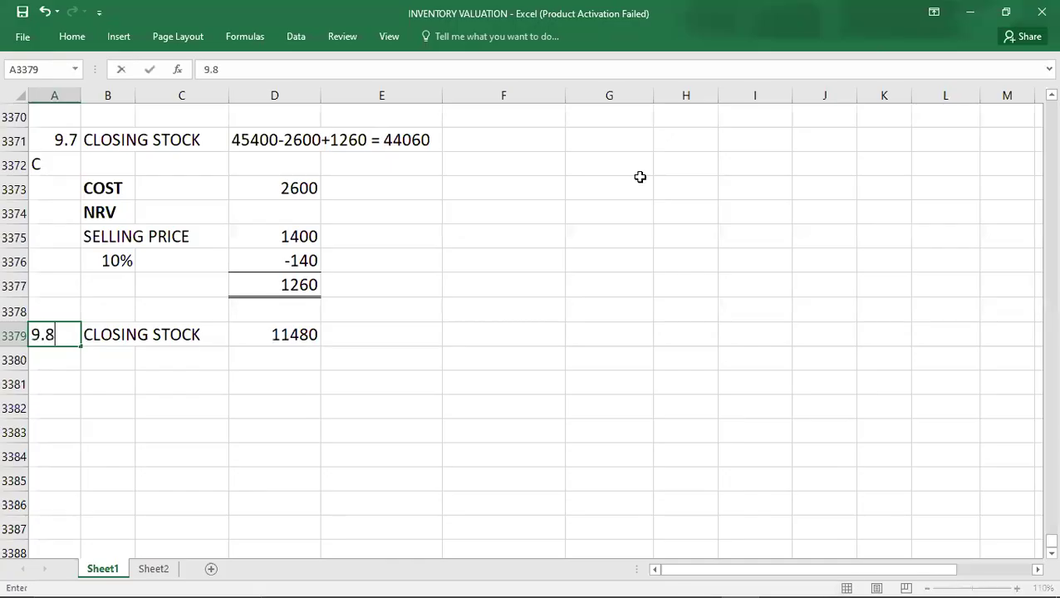
key("Return")
key("Return")
key("Return")
key("Return")
key("Return")
key("Return")
key("Return")
key("Return")
key("Return")
key("Return")
key("Return")
key("Return")
key("Return")
key("Return")
key("Return")
key("Return")
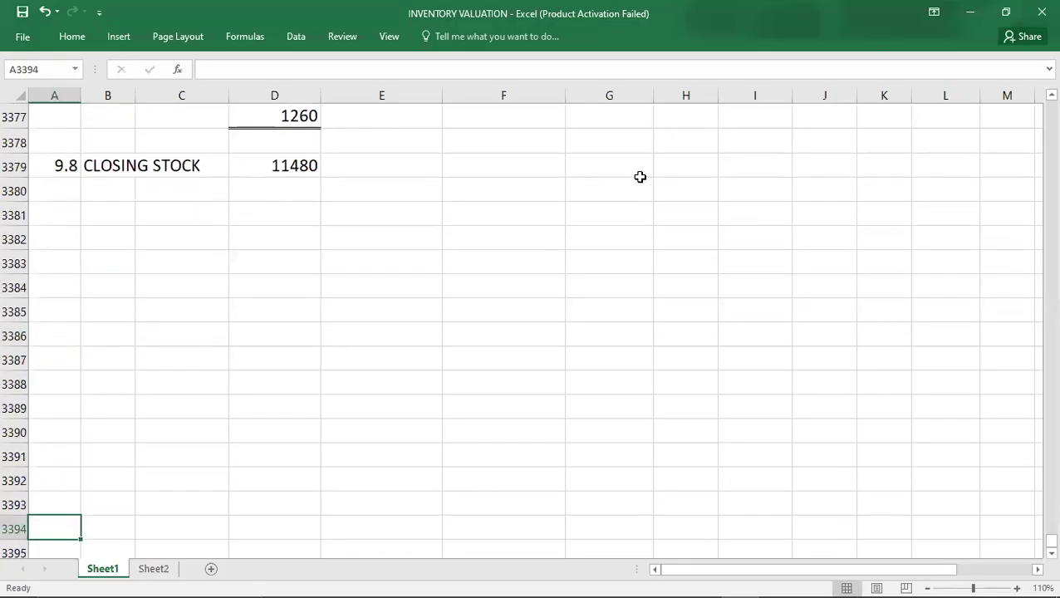
Step: Look up the hard-to-sell items' cost in the PDF and enter COST in B3381 with 975 in D3381
key("alt+Tab")
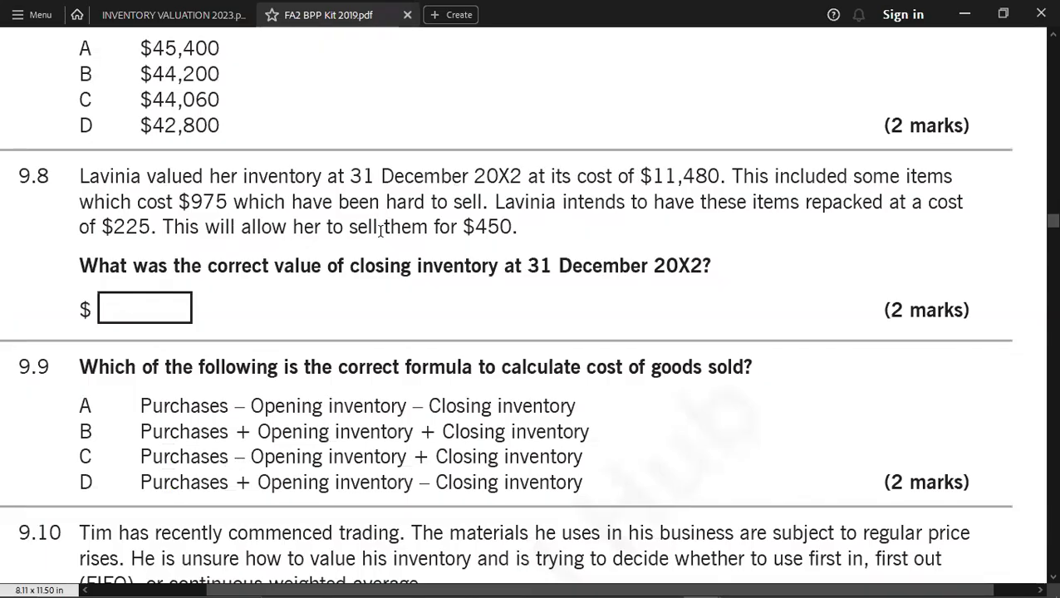
key("alt+Tab")
key("Up")
key("Up")
key("Up")
key("Up")
key("Up")
key("Up")
key("Up")
key("Up")
key("Up")
key("Up")
key("Up")
key("Up")
key("Up")
key("Right")
key("Up")
type("COST")
key("Right")
key("Right")
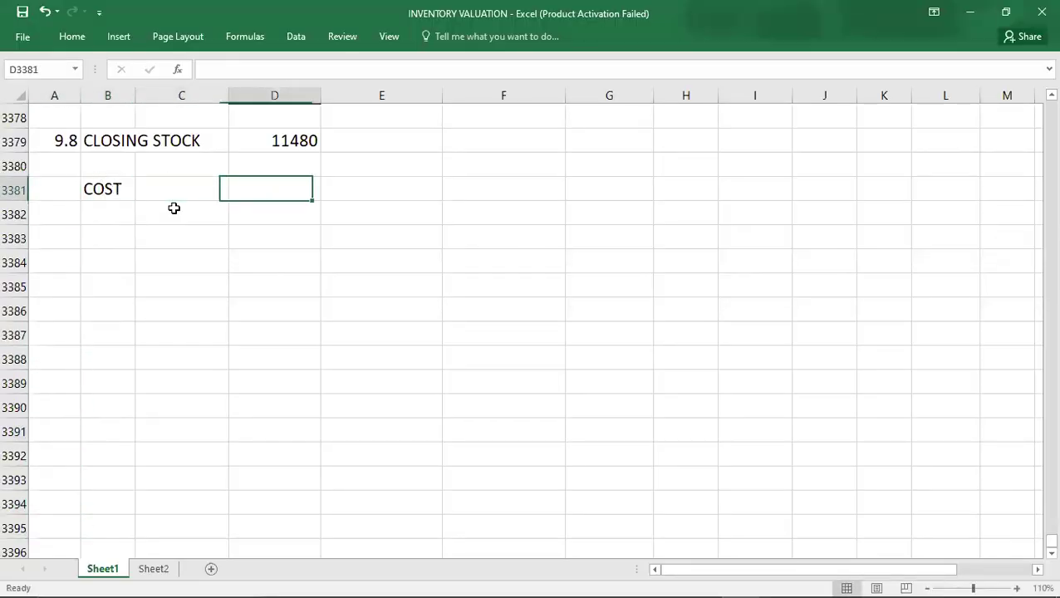
type("975")
left_click(174, 207)
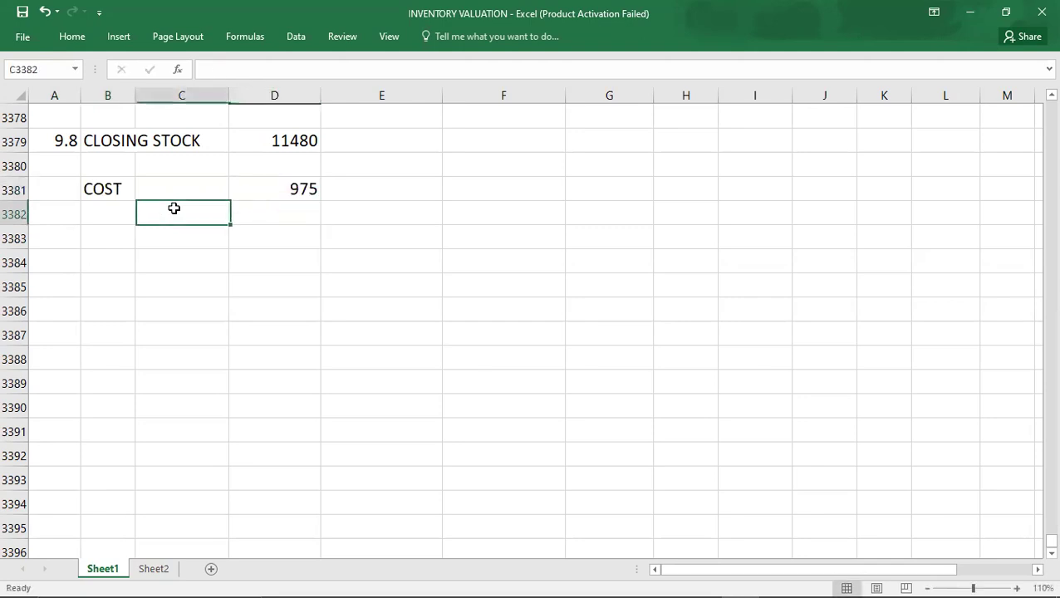
Step: Make the COST label in B3381 bold and enter the heading NRV in B3382 below it
key("Left")
key("Up")
key("ctrl+b")
key("Down")
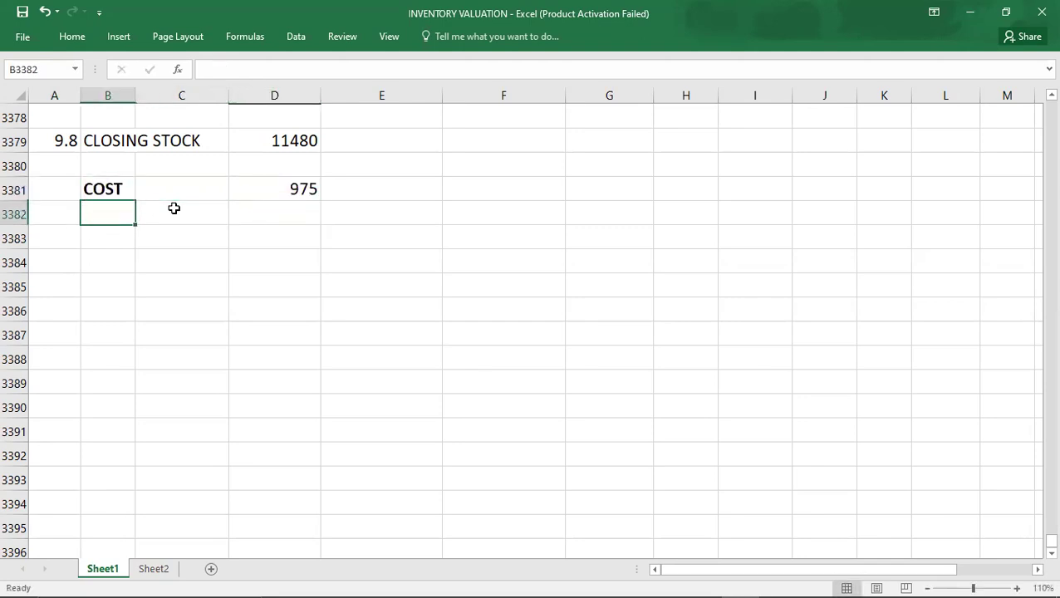
type("NRV")
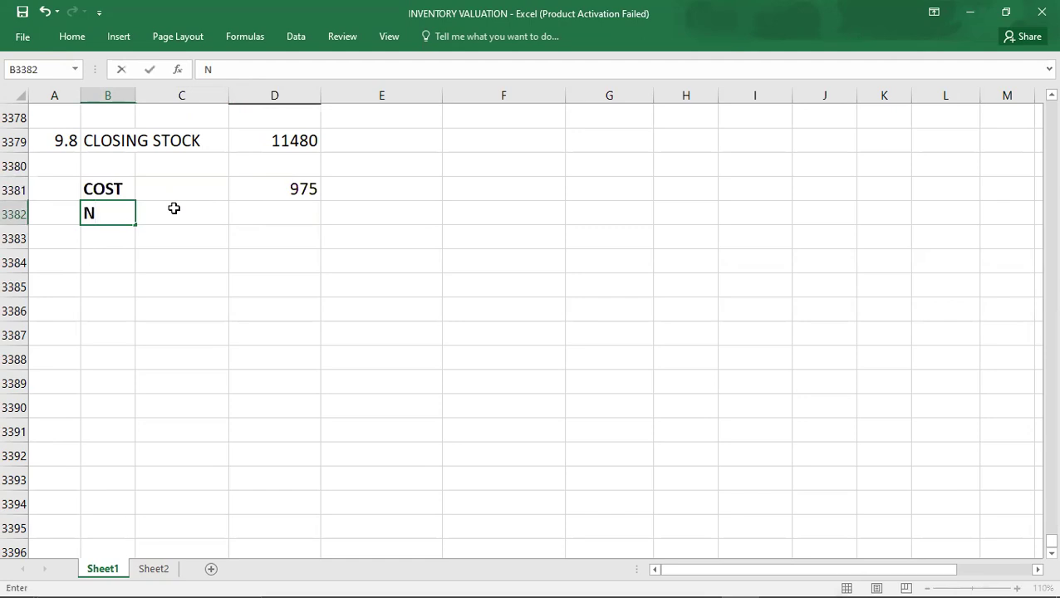
key("Return")
Step: Enter SELLING PRICE in B3383 and, after checking question 9.8 in the PDF, 450 in D3383
type("SE")
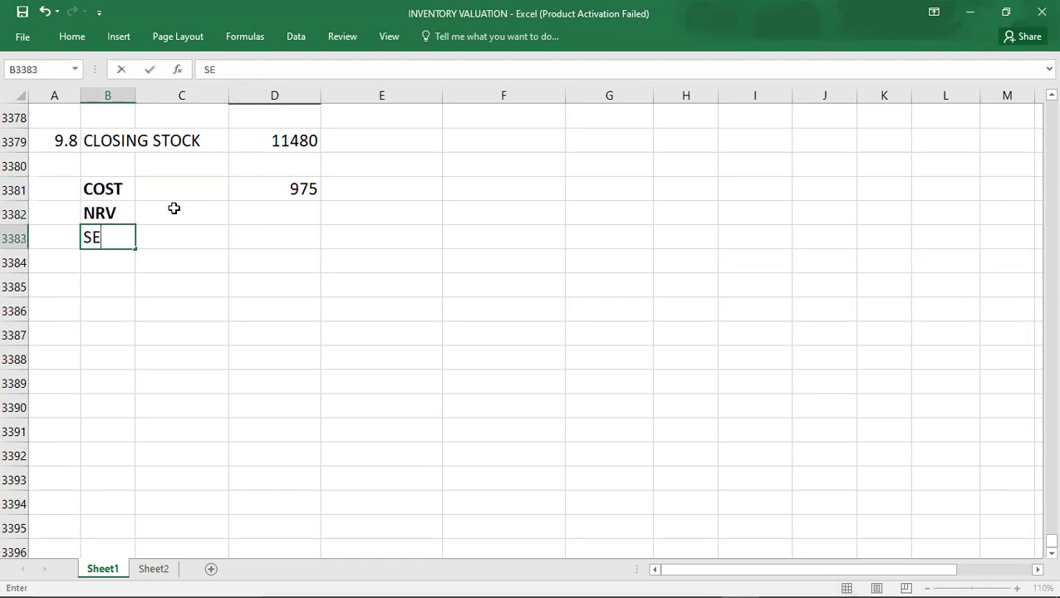
type("LLING PRICE")
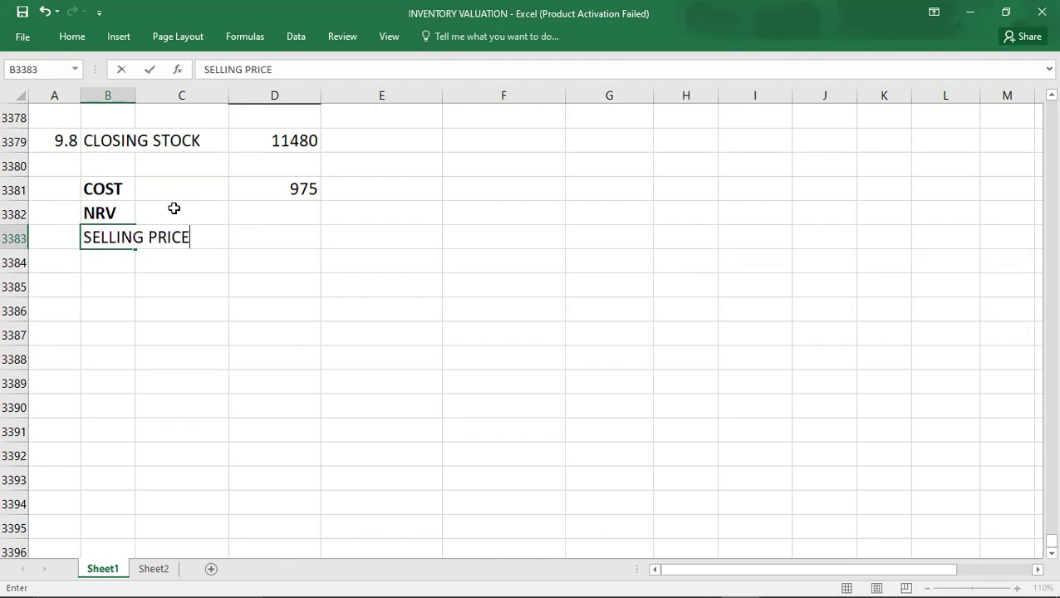
key("Tab")
key("Tab")
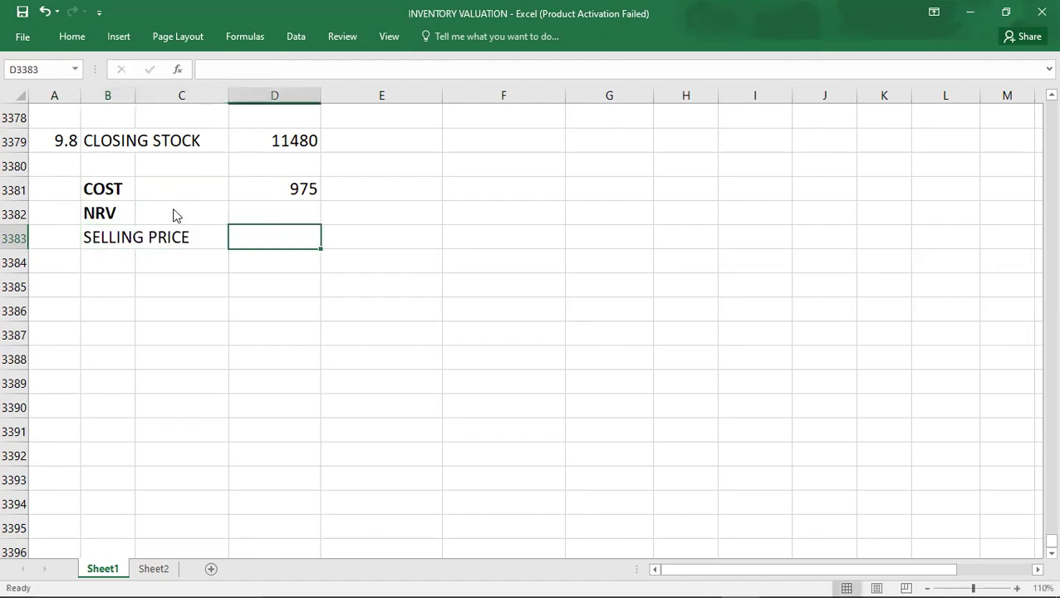
key("alt+Tab")
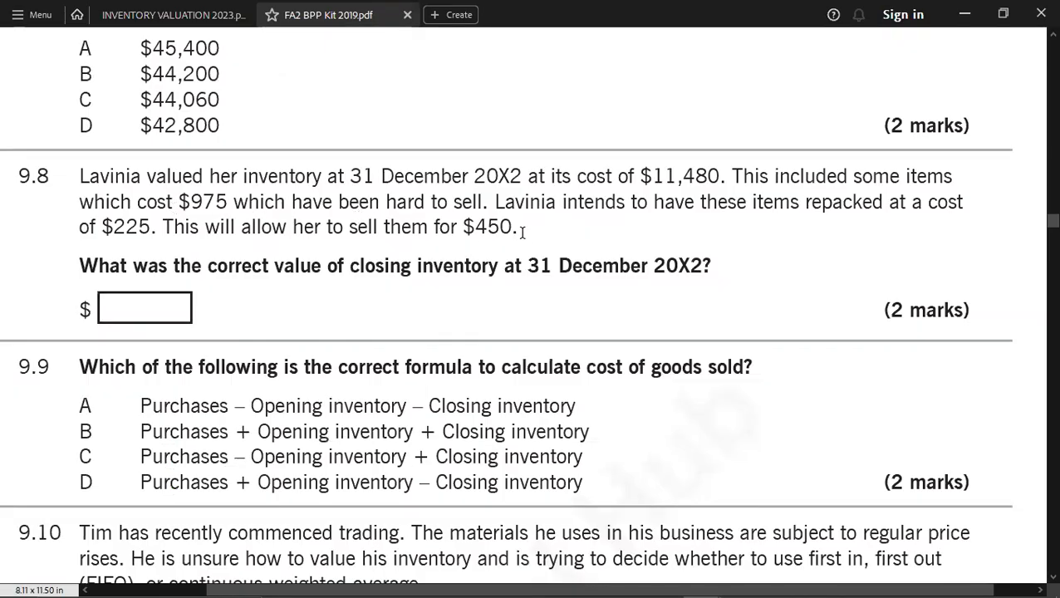
key("alt+Tab")
type("450")
key("Return")
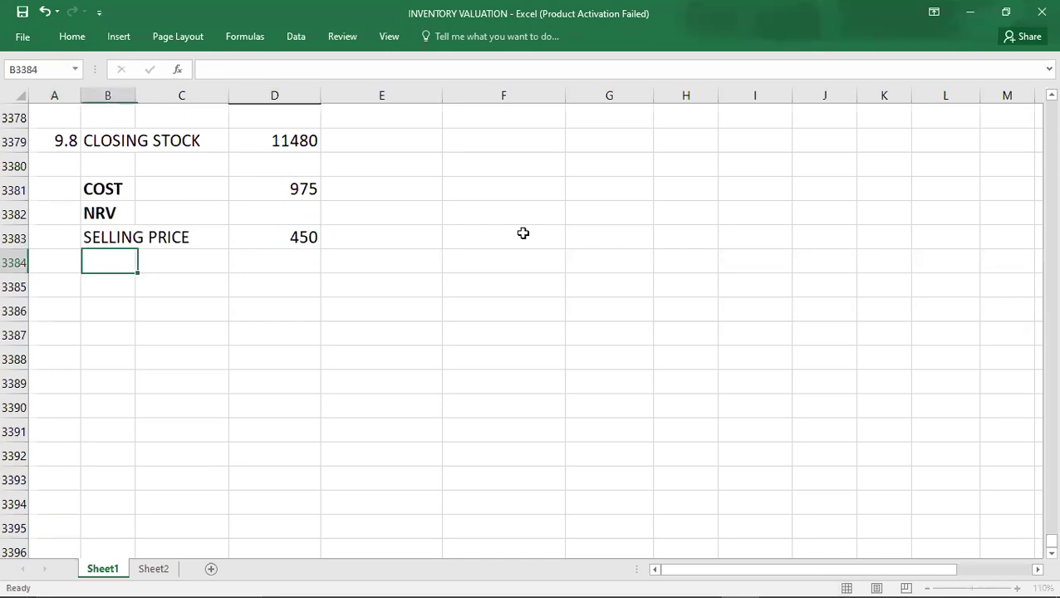
Step: Check the repacking cost in question 9.8 of the PDF and enter it as -225 in D3384
key("alt+Tab")
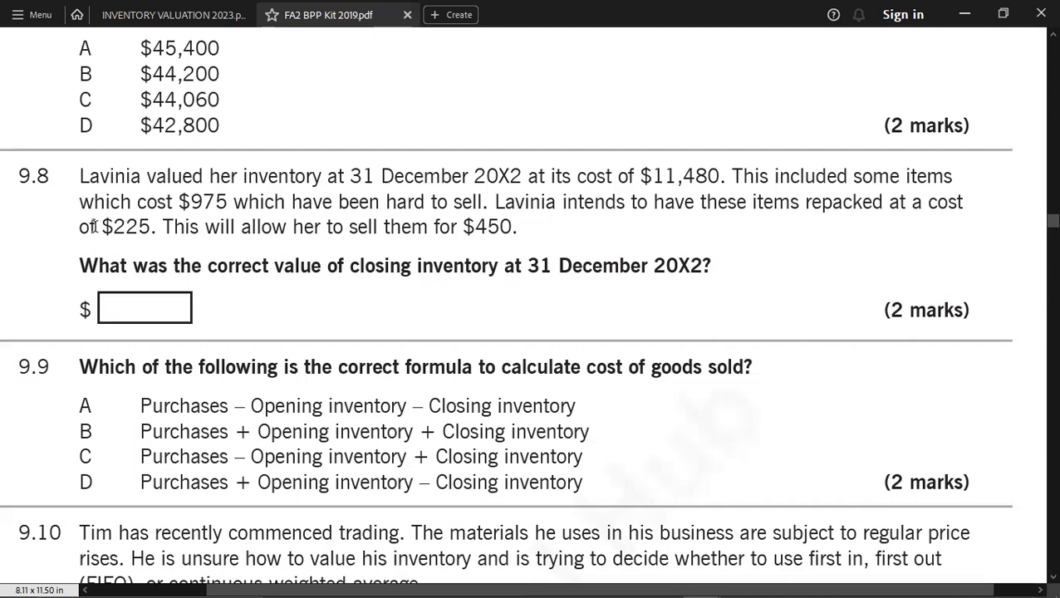
key("alt+Tab")
key("Right")
key("Right")
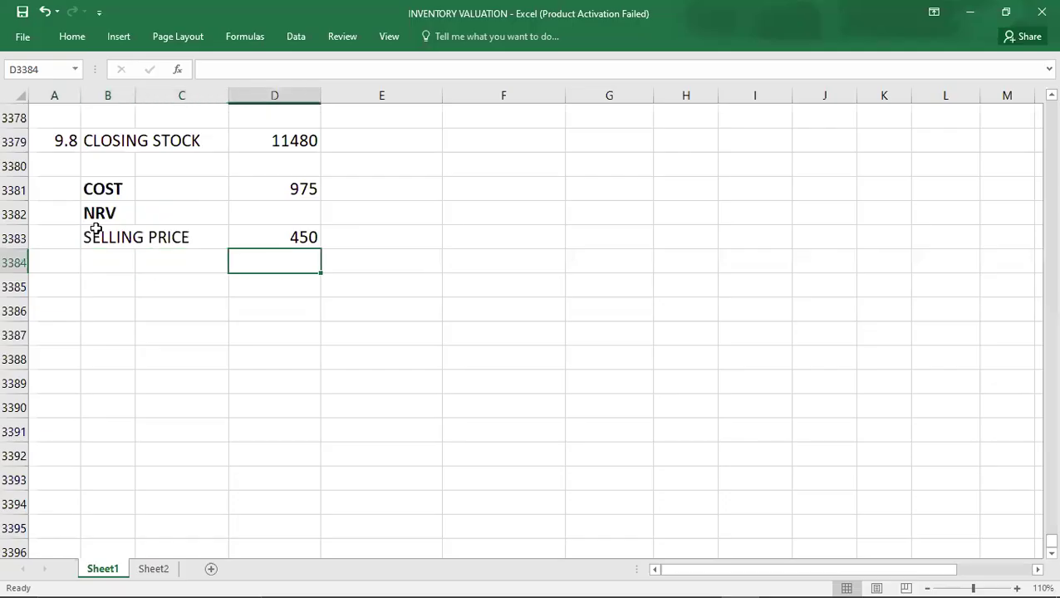
type("-225")
key("Return")
Step: Apply a top and double bottom border to D3385 and enter the net realisable value 225 there
key("Right")
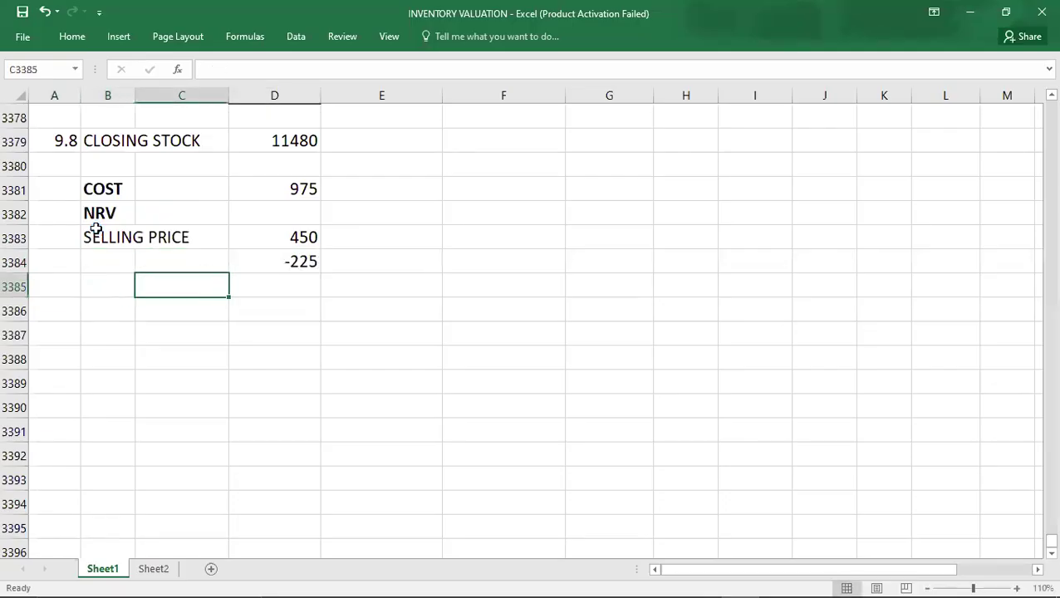
key("Right")
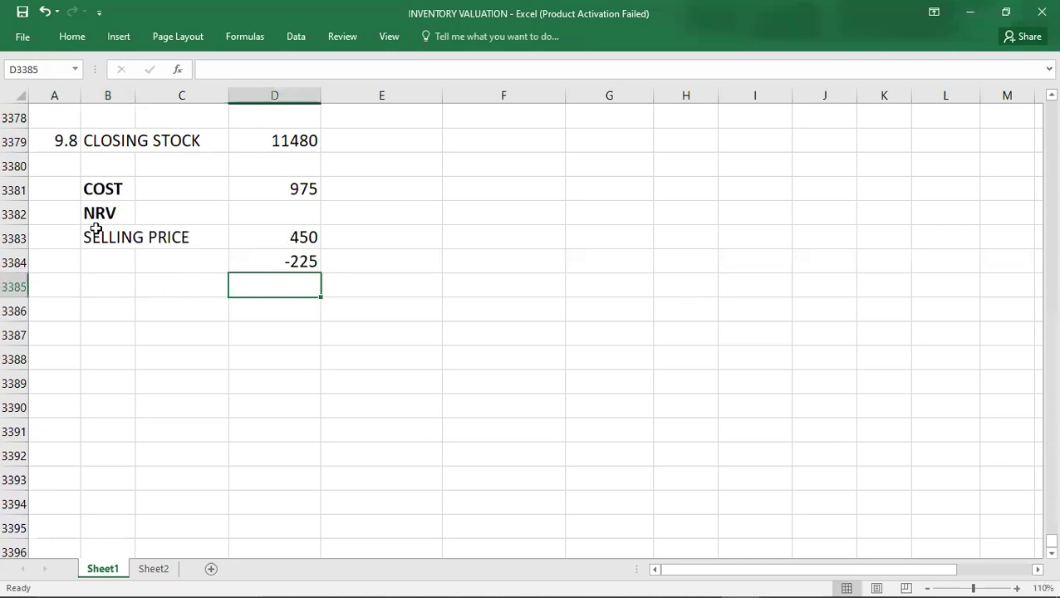
left_click(83, 37)
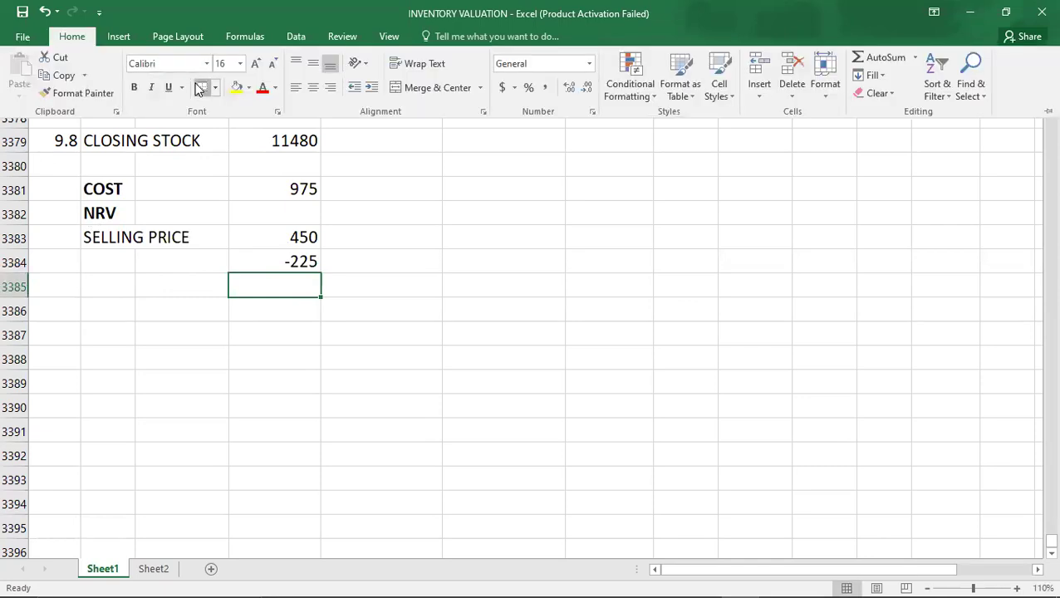
type("225")
key("Return")
key("Down")
key("Down")
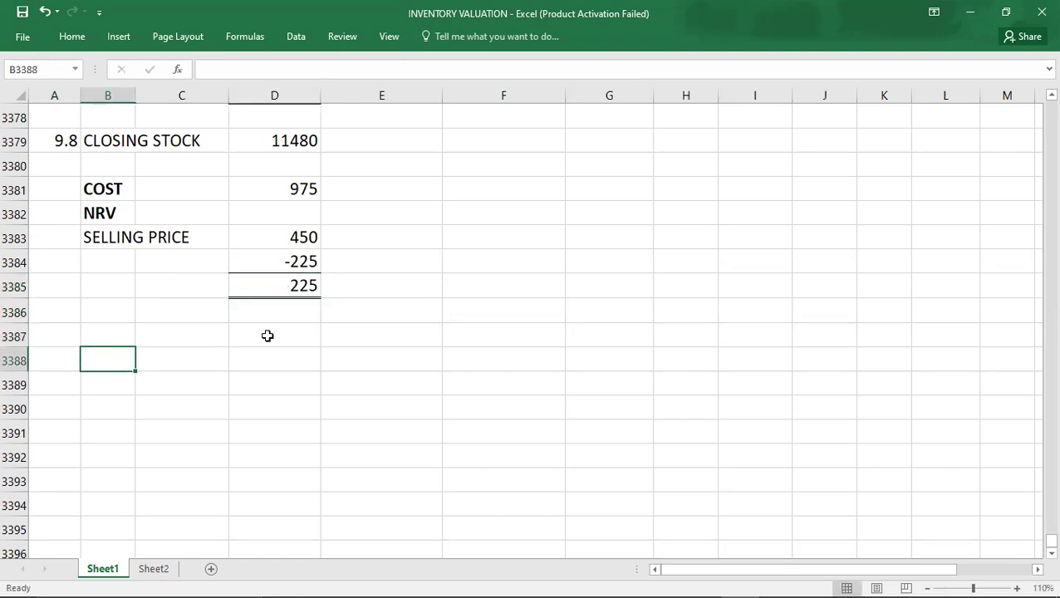
Step: Recheck question 9.8 in the PDF and extend the closing stock entry in D3379 to read 11480-975+225 = 10730
left_click(264, 182)
left_click(268, 294)
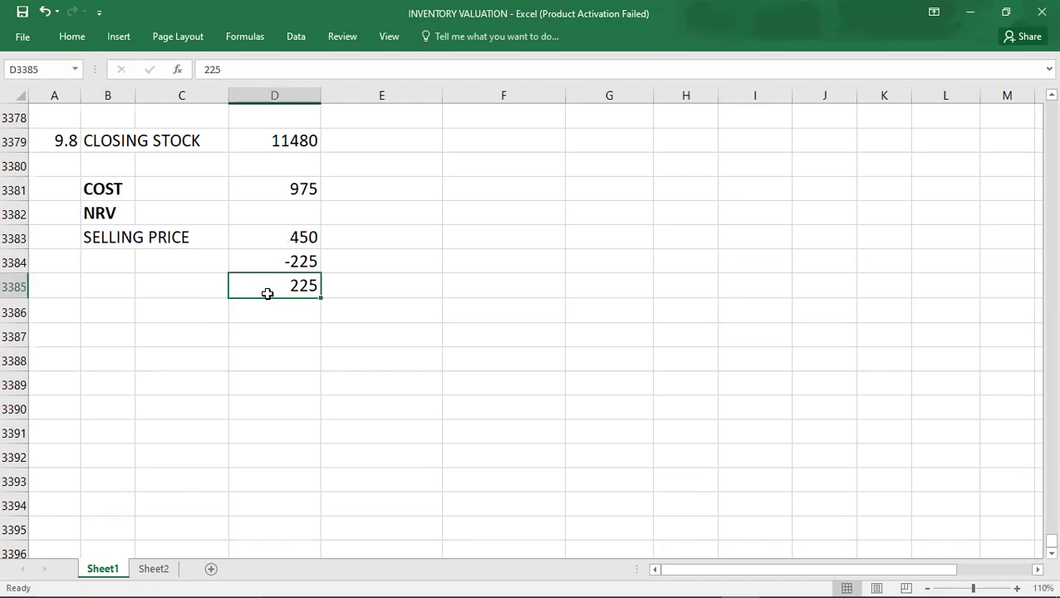
key("alt+Tab")
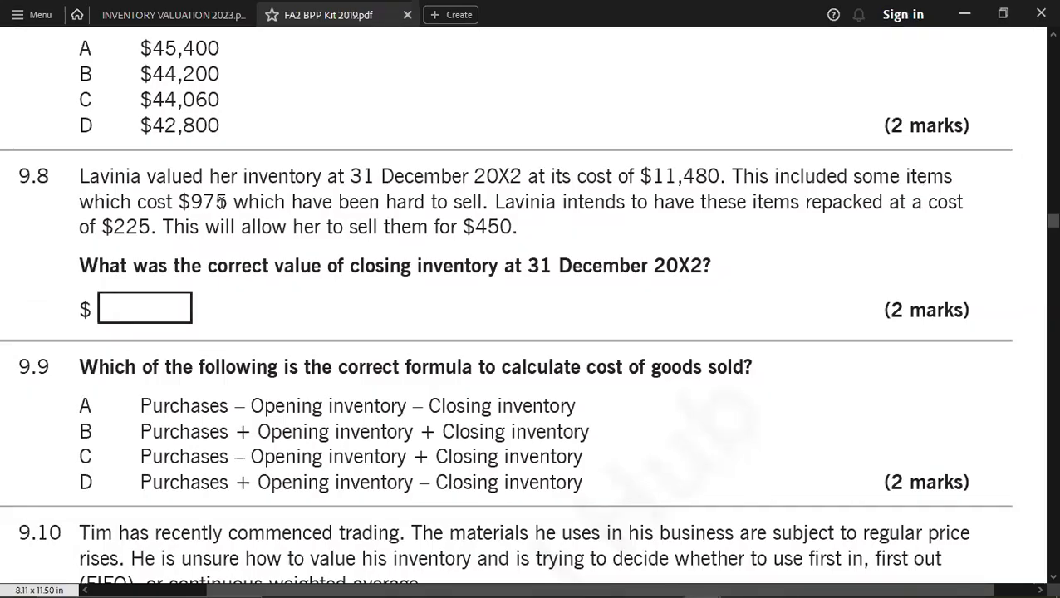
key("alt+Tab")
left_click(317, 143)
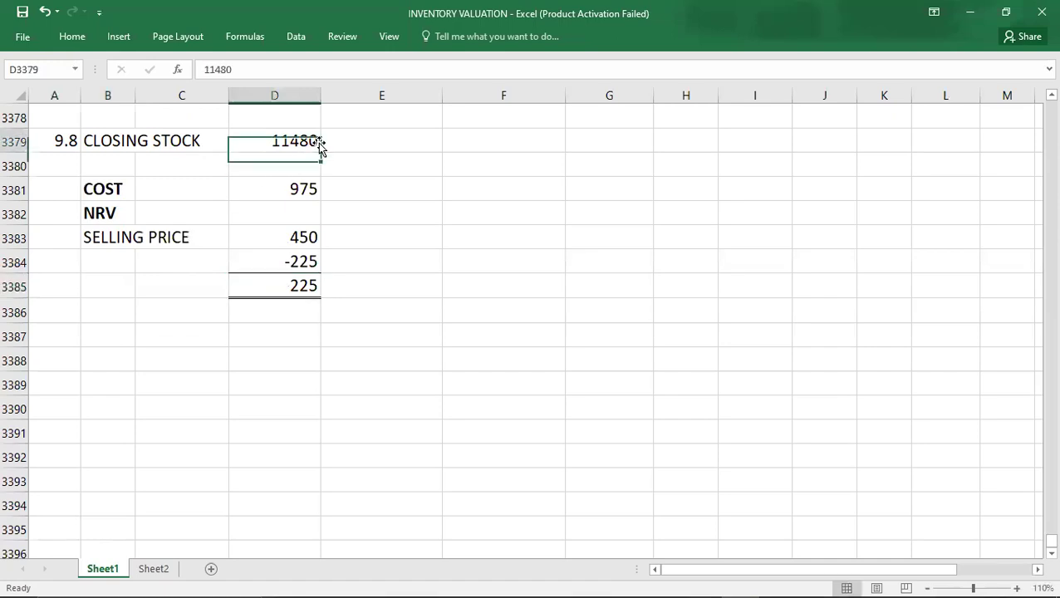
key("F2")
type("-9")
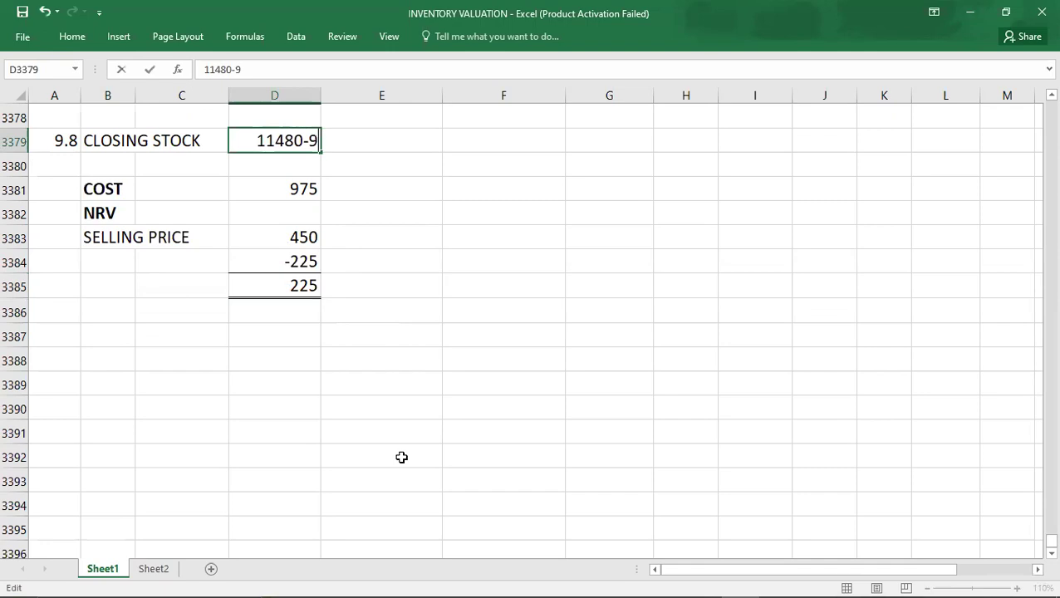
type("75+")
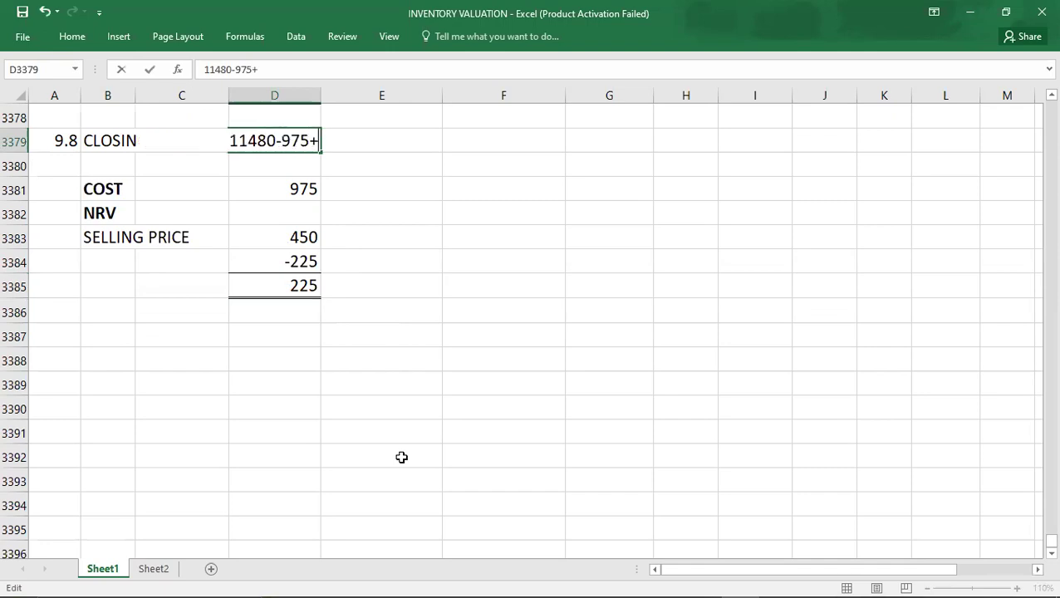
type("225 =")
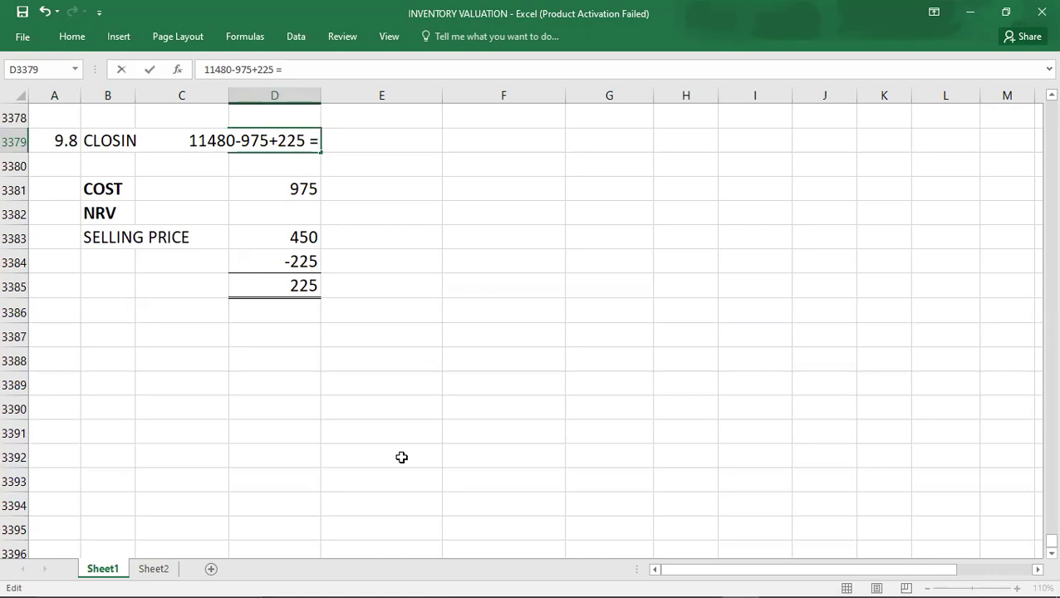
type(" 10")
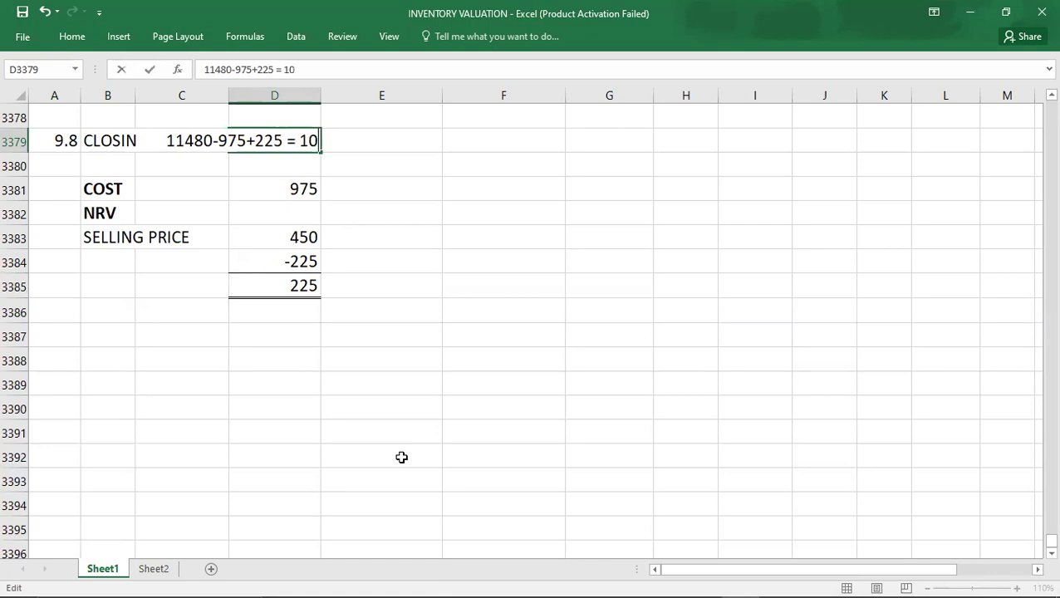
type("370")
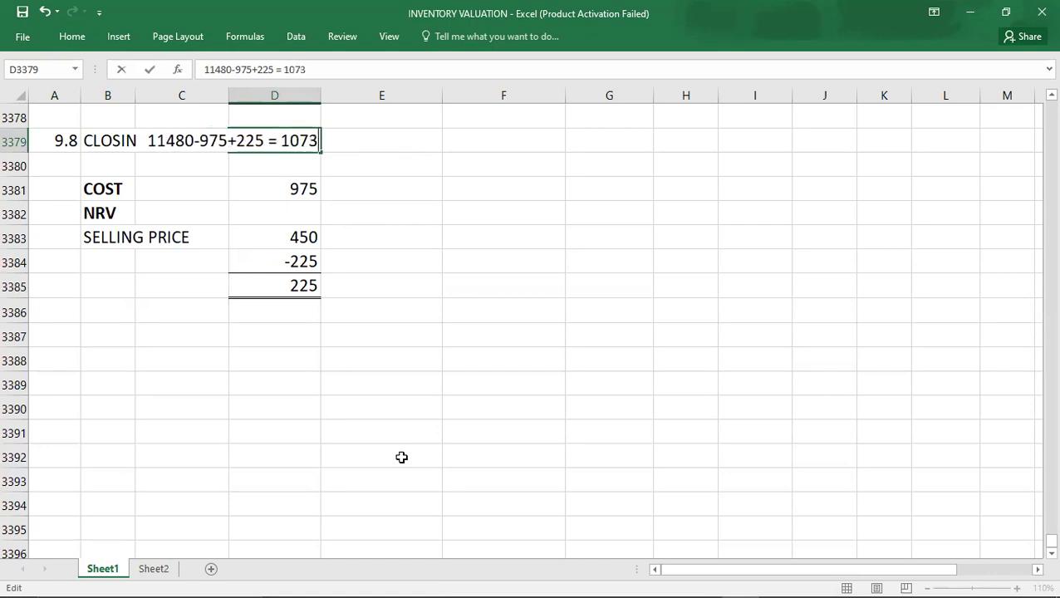
key("Return")
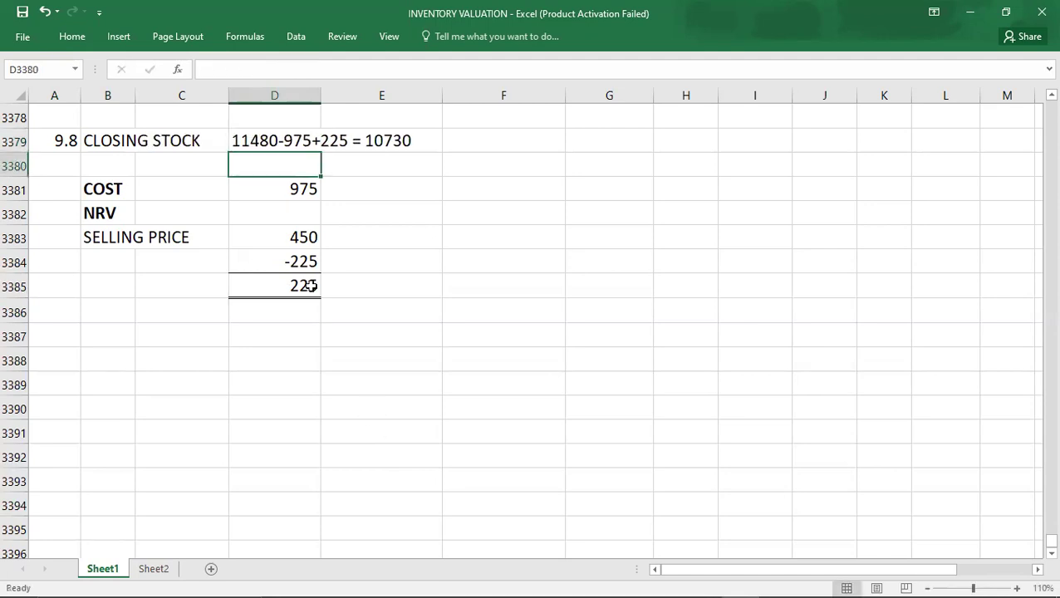
left_click(69, 332)
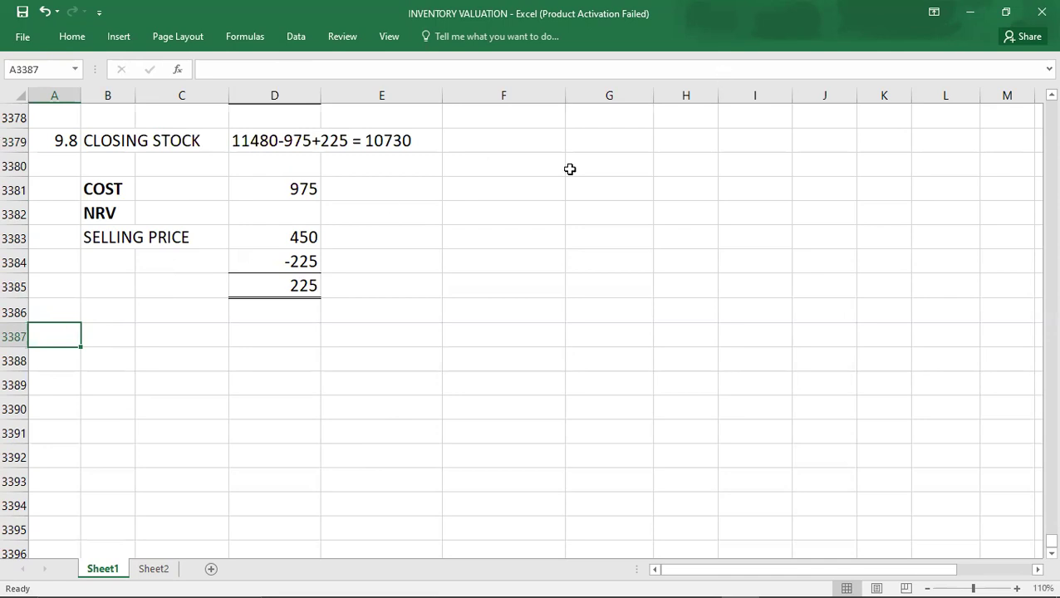
left_click(257, 282)
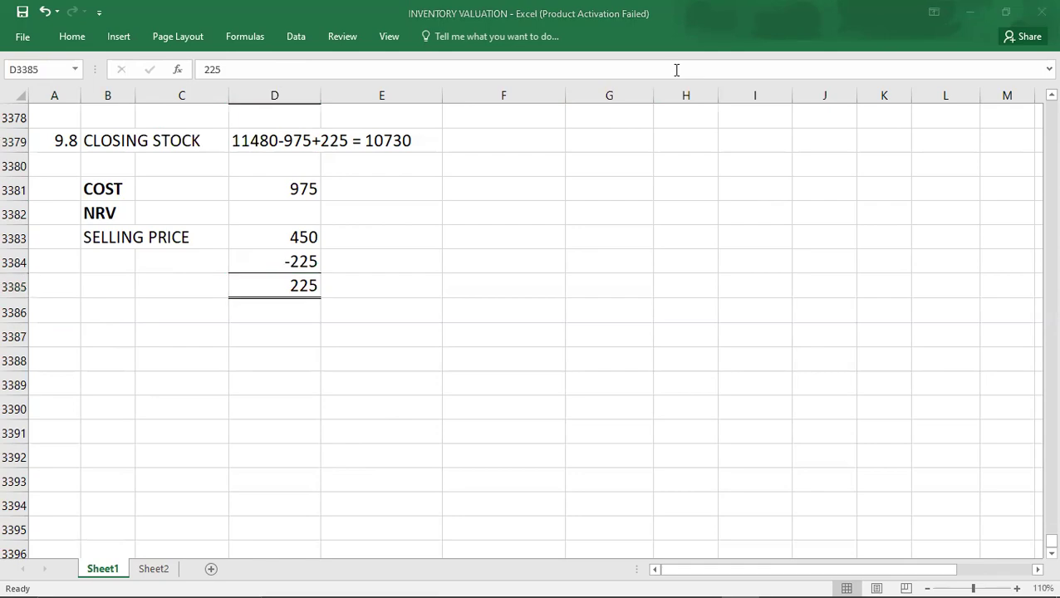
Step: Switch to the FA2 BPP Kit PDF and read through exam kit questions 9.9, 9.10 and 9.11 with their answer options
key("alt+Tab")
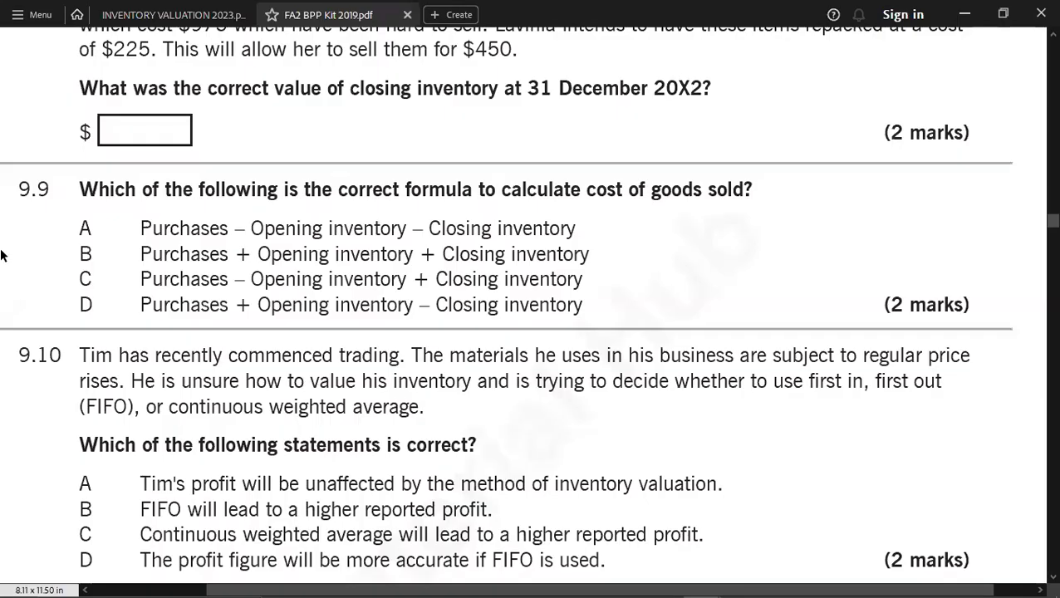
scroll(2, 255, "down", 1)
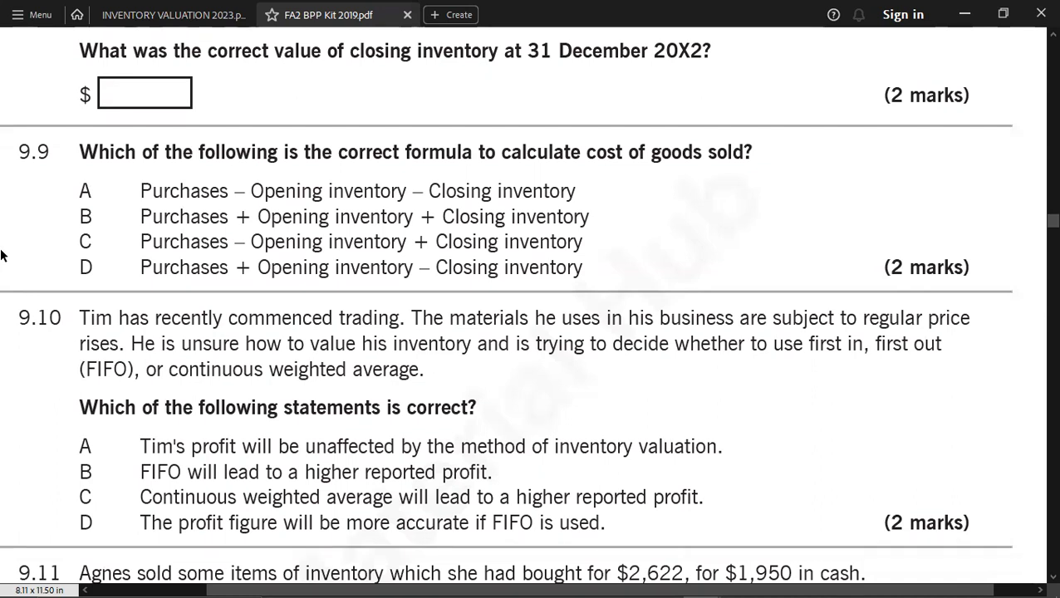
scroll(2, 255, "down", 3)
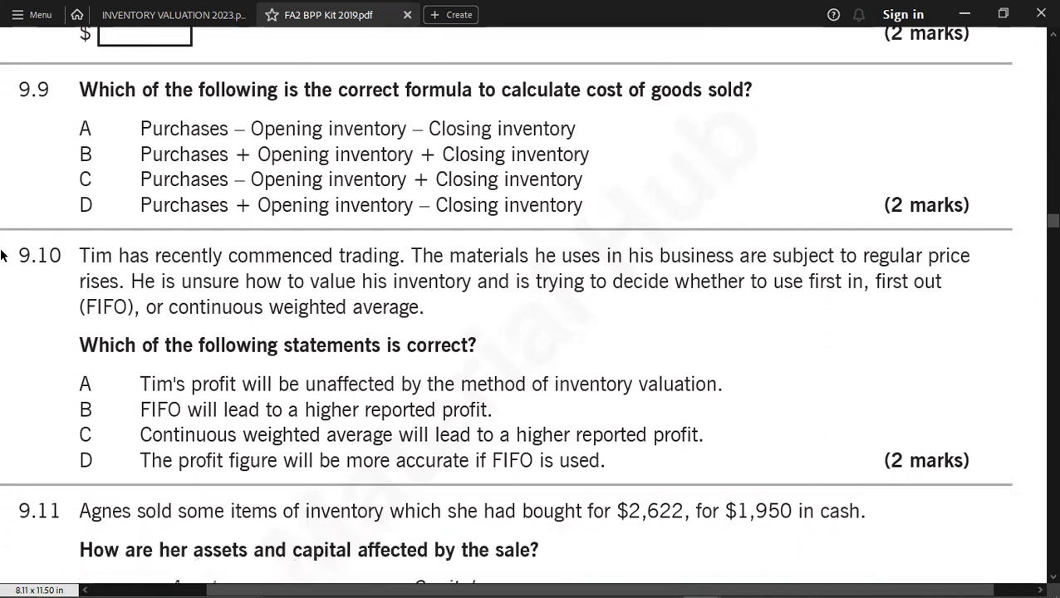
scroll(1, 255, "down", 1)
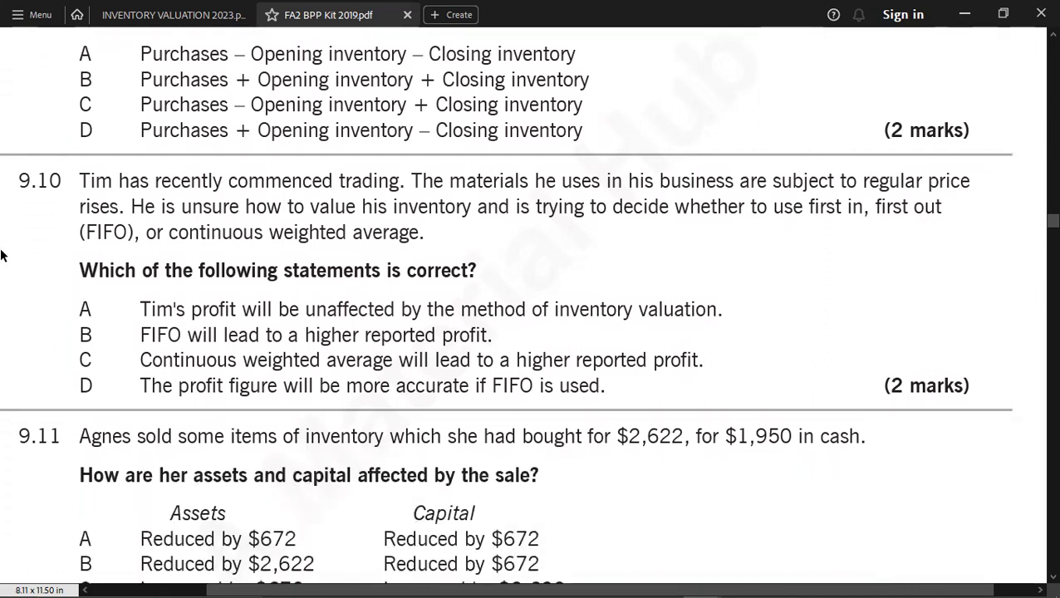
scroll(2, 256, "down", 1)
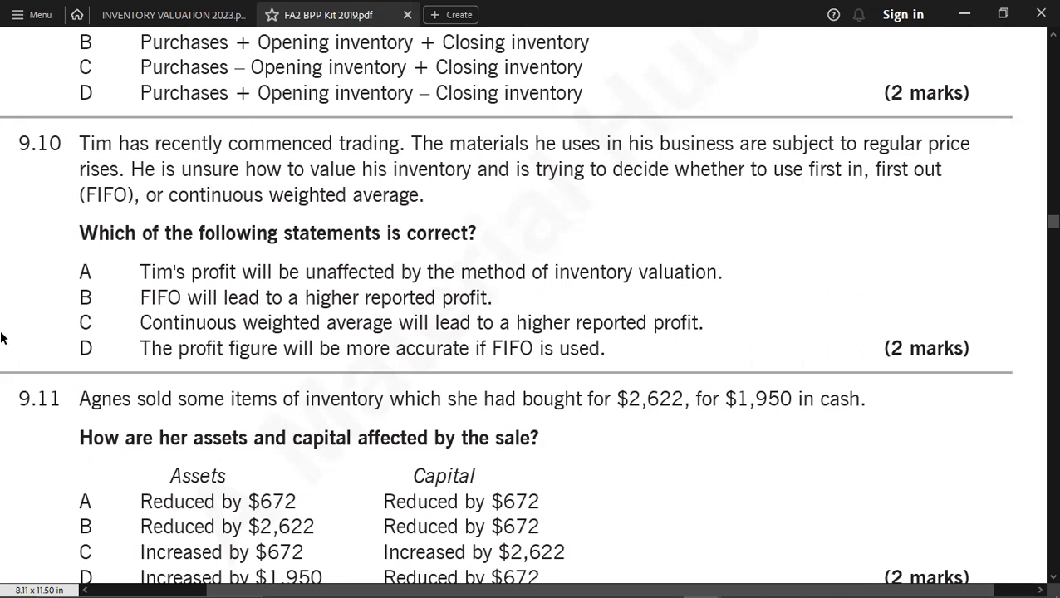
scroll(2, 338, "down", 5)
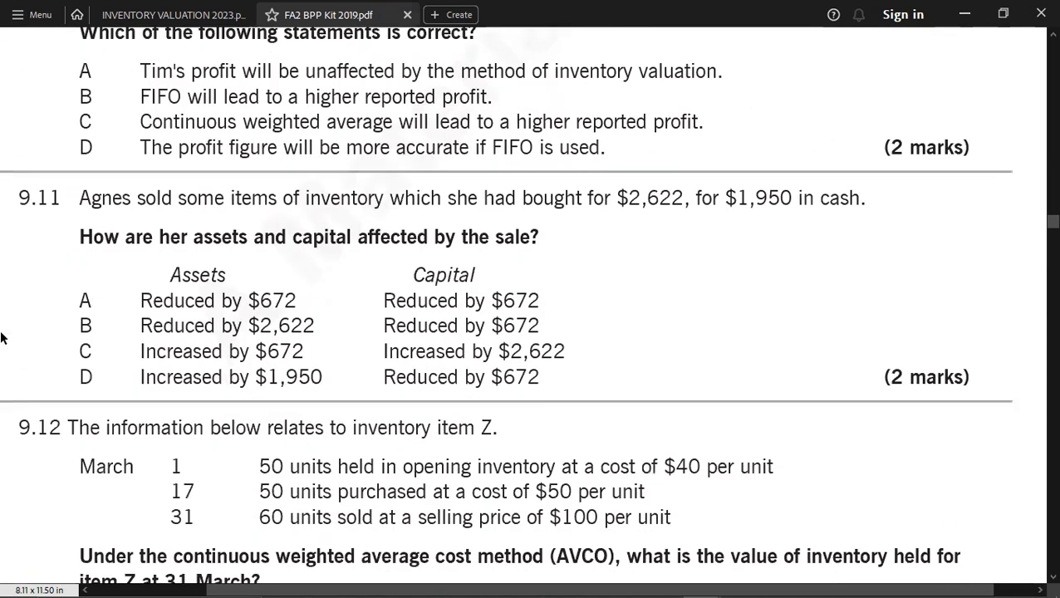